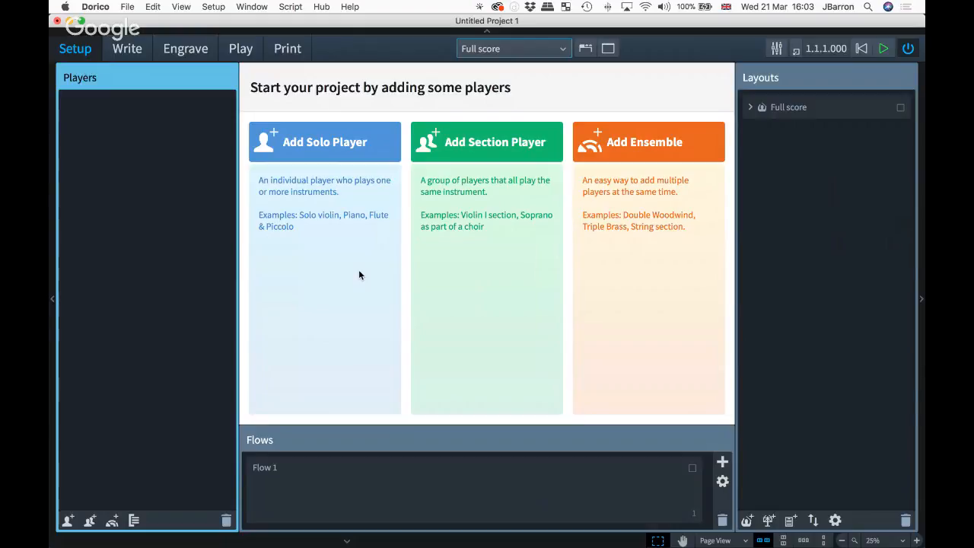
# Add a solo player holding a violin to the empty project.
pyautogui.hotkey('shift', 'p')
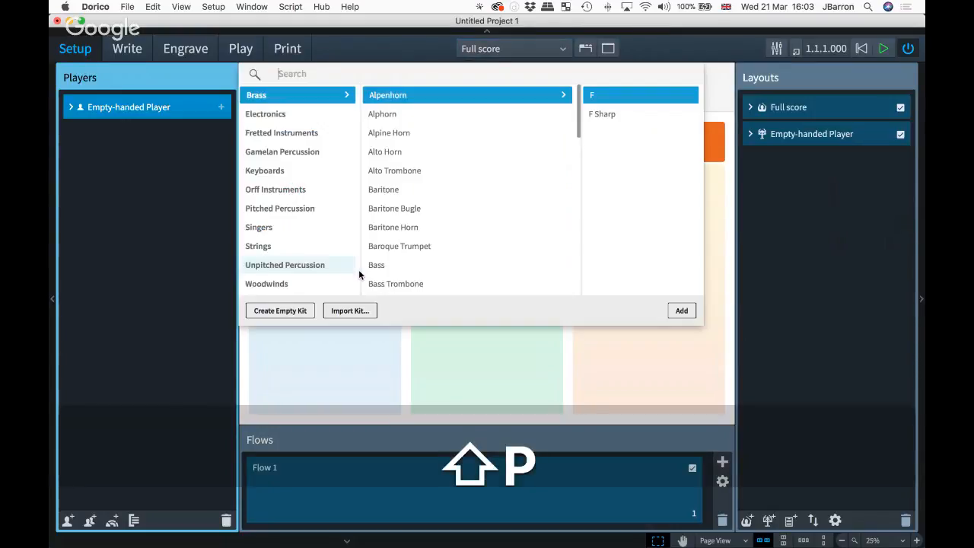
pyautogui.write('violin')
pyautogui.press('Return')
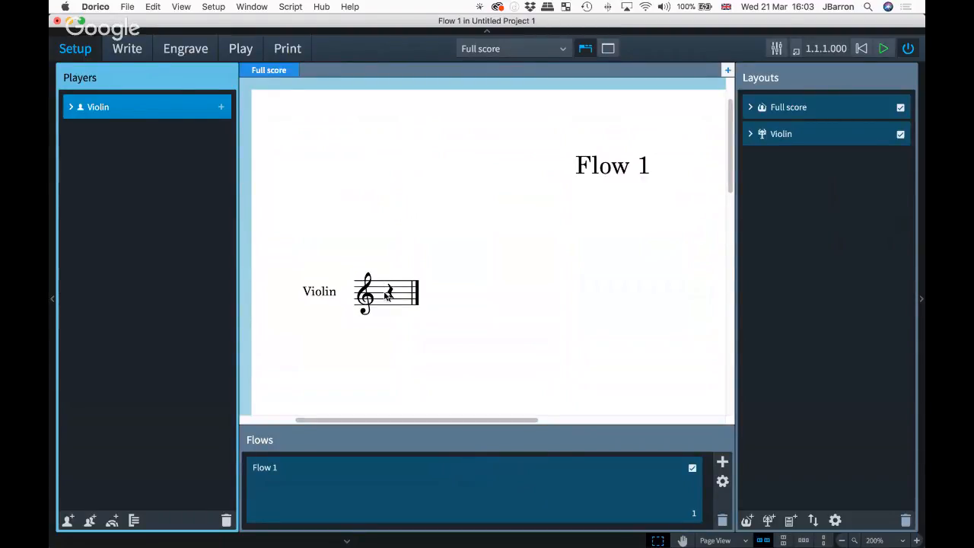
# Enter an ascending one-octave C major scale in quarter notes, C to C, on the violin staff.
pyautogui.doubleClick(387, 295)
pyautogui.press('c')
pyautogui.press('d')
pyautogui.press('e')
pyautogui.press('f')
pyautogui.press('g')
pyautogui.press('a')
pyautogui.press('b')
pyautogui.press('c')
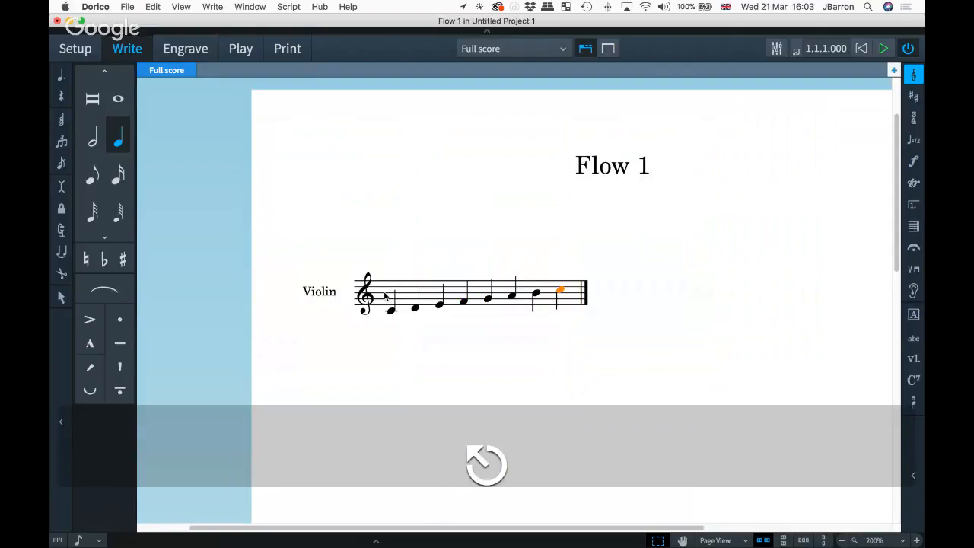
# Rename the existing flow as C and add a second flow named D.
pyautogui.press('super+1')
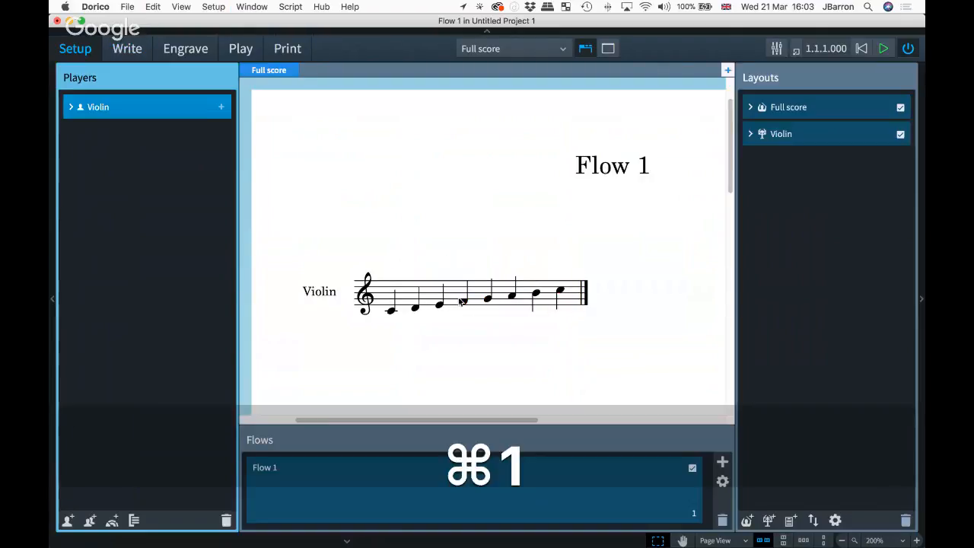
pyautogui.doubleClick(279, 471)
pyautogui.write('C')
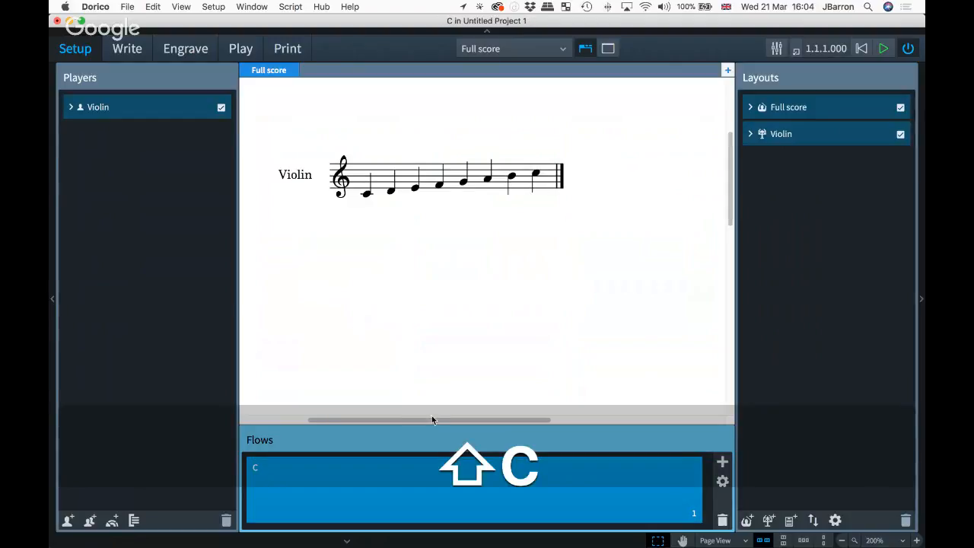
pyautogui.click(485, 457)
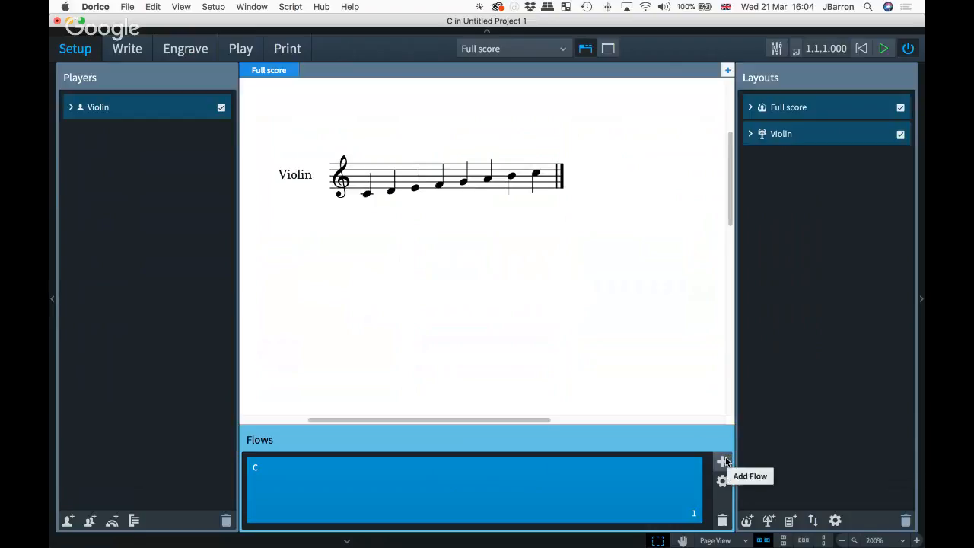
pyautogui.hotkey('shift', 'f')
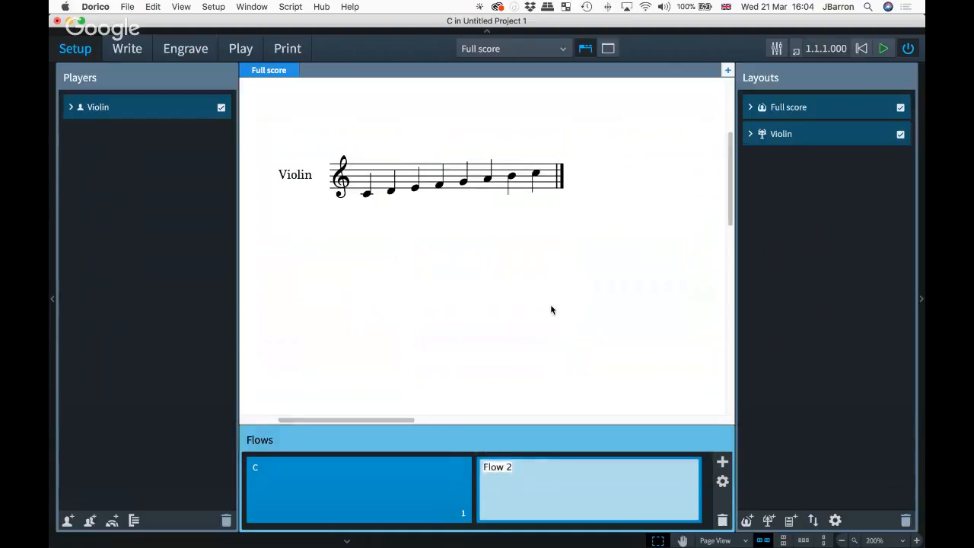
pyautogui.hotkey('shift', 'd')
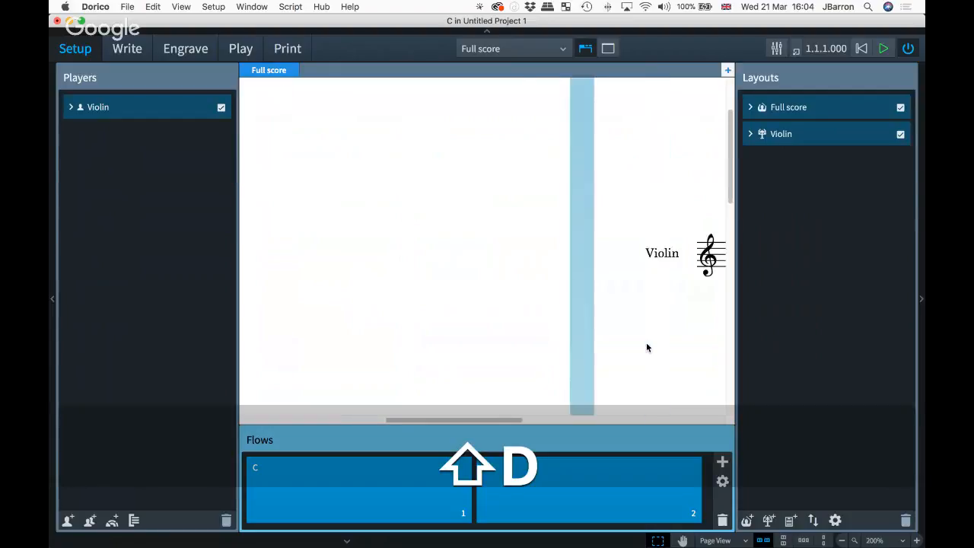
# In flow D, add a D major key signature and enter an ascending quarter-note scale from D to D.
pyautogui.press('super+2')
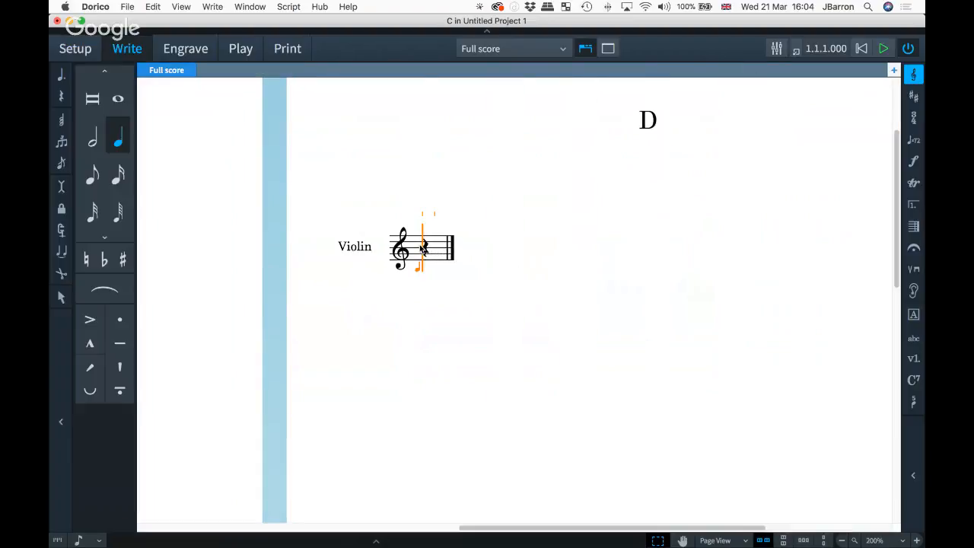
pyautogui.hotkey('shift', 'k')
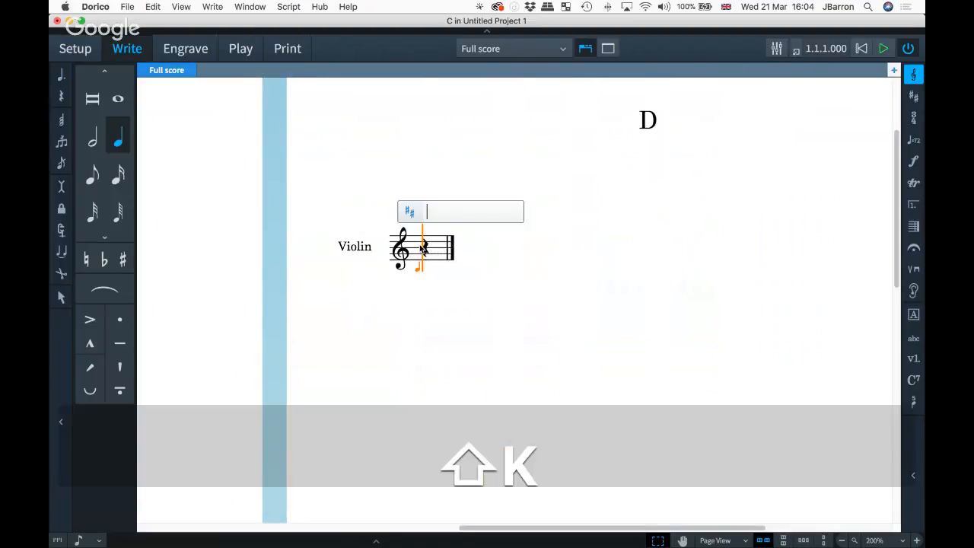
pyautogui.write('D')
pyautogui.press('Return')
pyautogui.write('defgabcd')
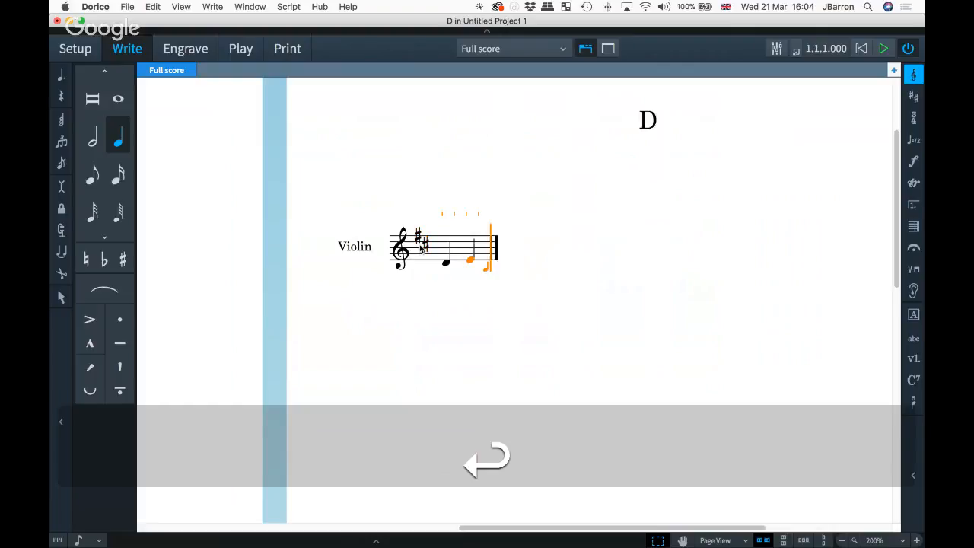
pyautogui.press('Escape')
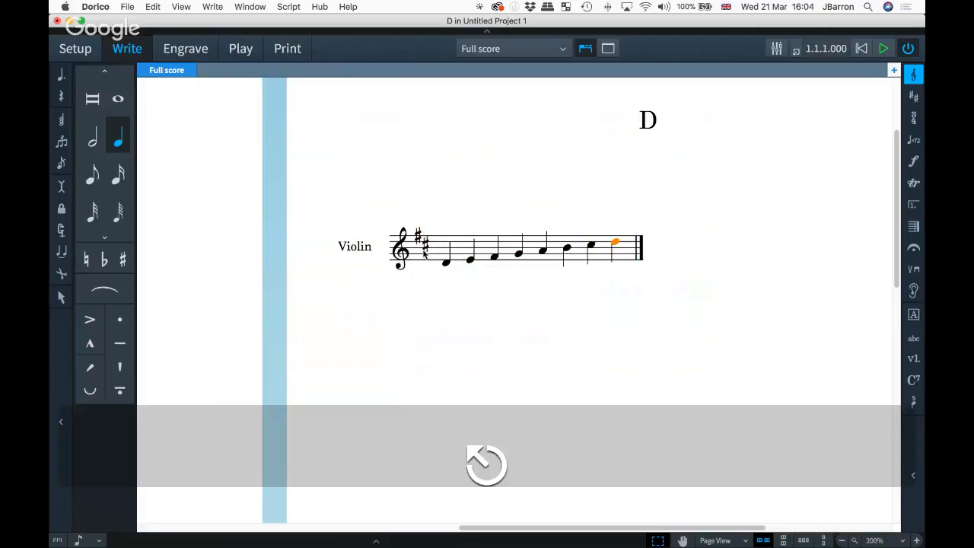
pyautogui.scroll(-4, 487, 315)
pyautogui.hscroll(-3, 488, 316)
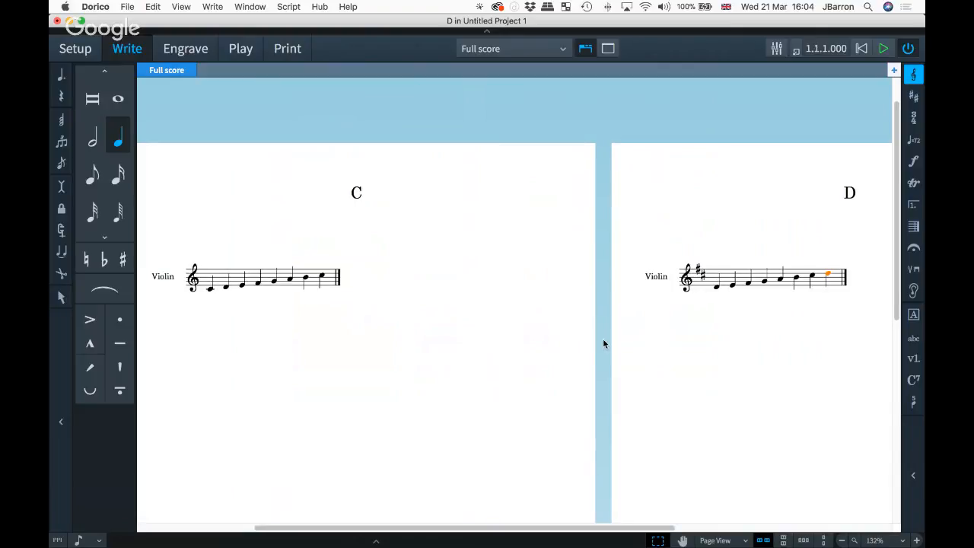
pyautogui.click(508, 338)
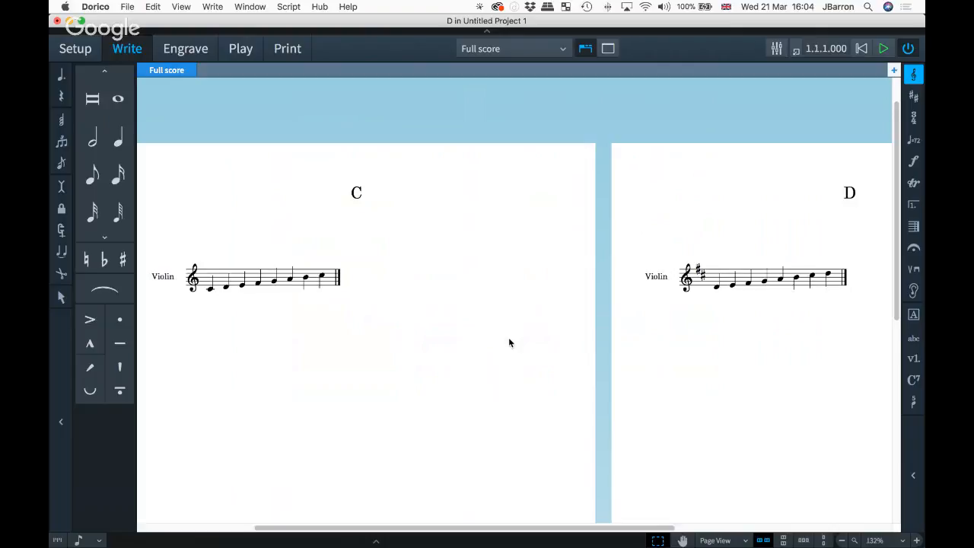
# In Engrave mode, draw a graphics frame below the C scale and load DORICO Logo pure bright RGB.png from the Desktop's Discover March files folder.
pyautogui.scroll(-3, 509, 342)
pyautogui.hscroll(-1, 509, 342)
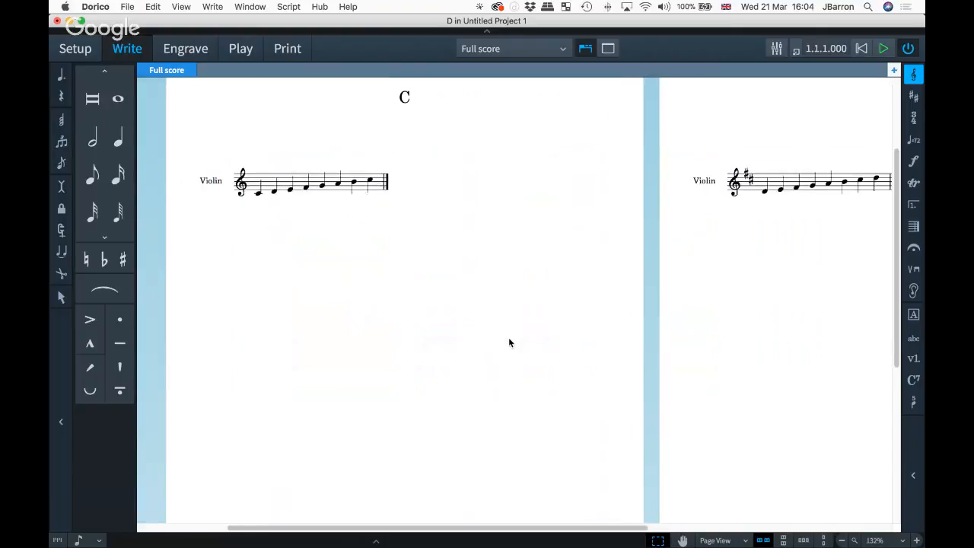
pyautogui.press('super+3')
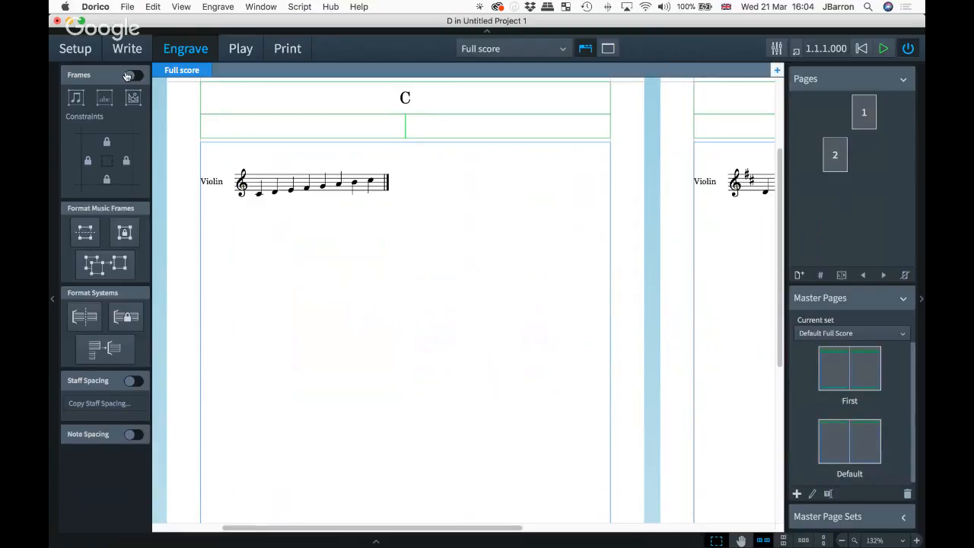
pyautogui.click(132, 78)
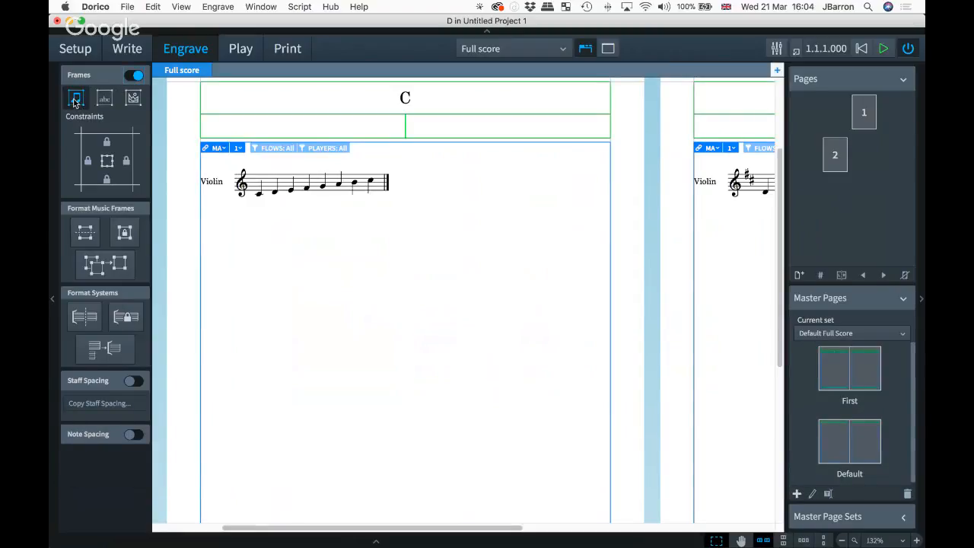
pyautogui.click(133, 99)
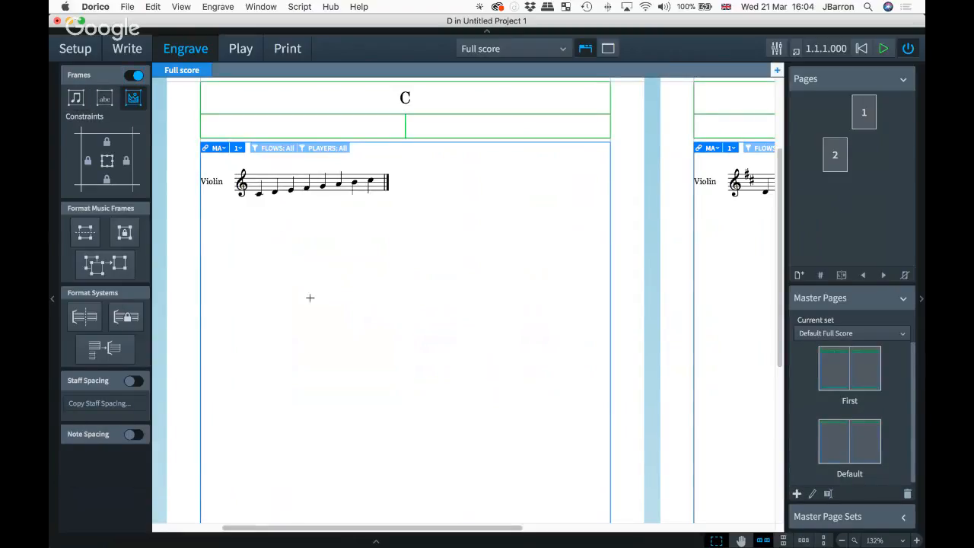
pyautogui.moveTo(310, 302); pyautogui.dragTo(548, 415)
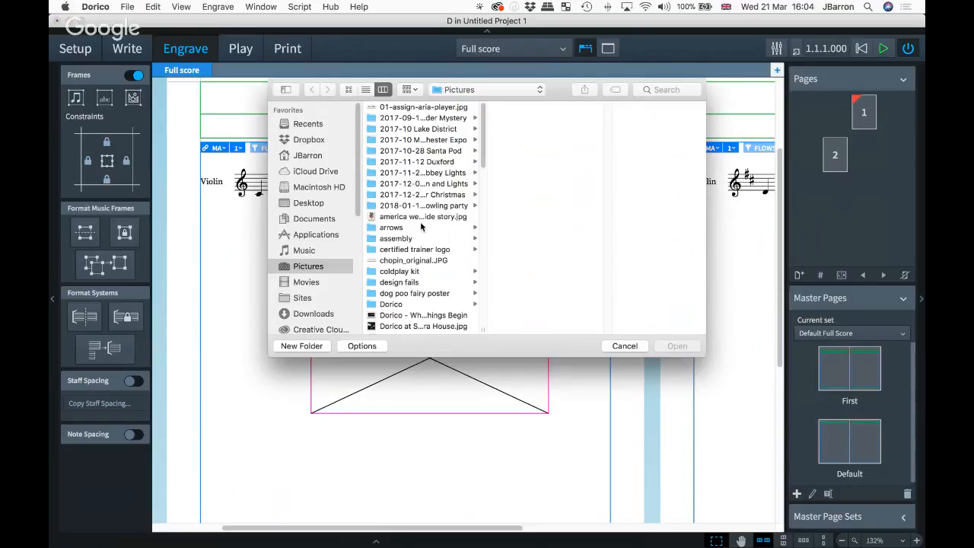
pyautogui.click(309, 203)
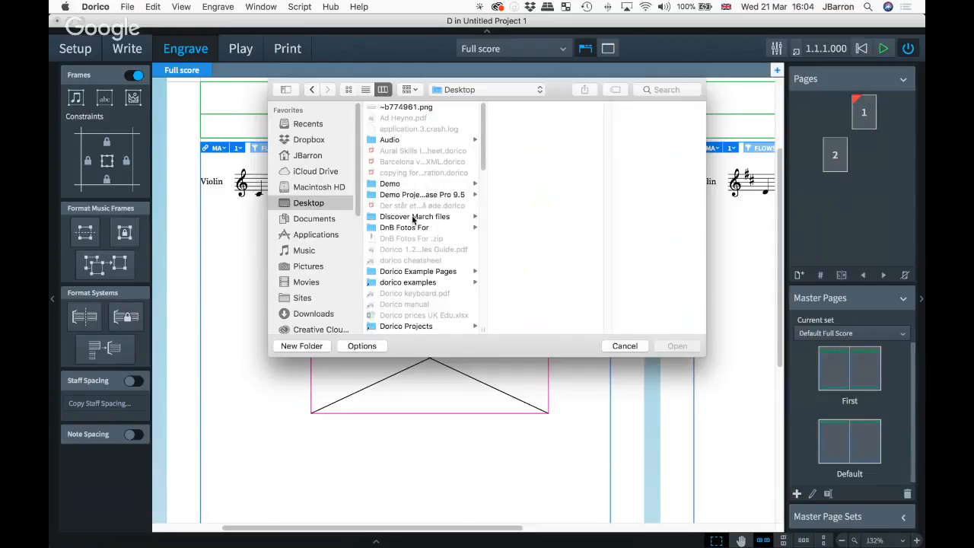
pyautogui.click(404, 218)
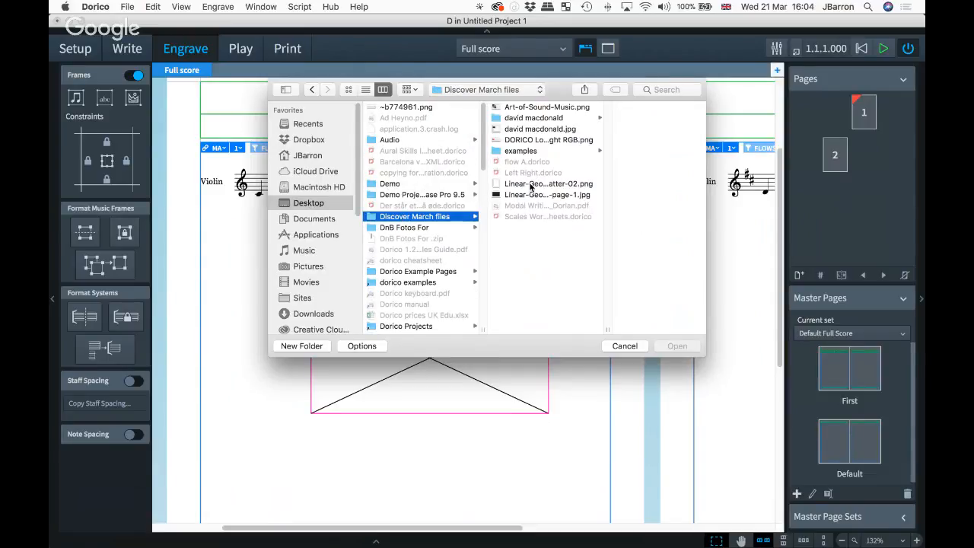
pyautogui.click(523, 143)
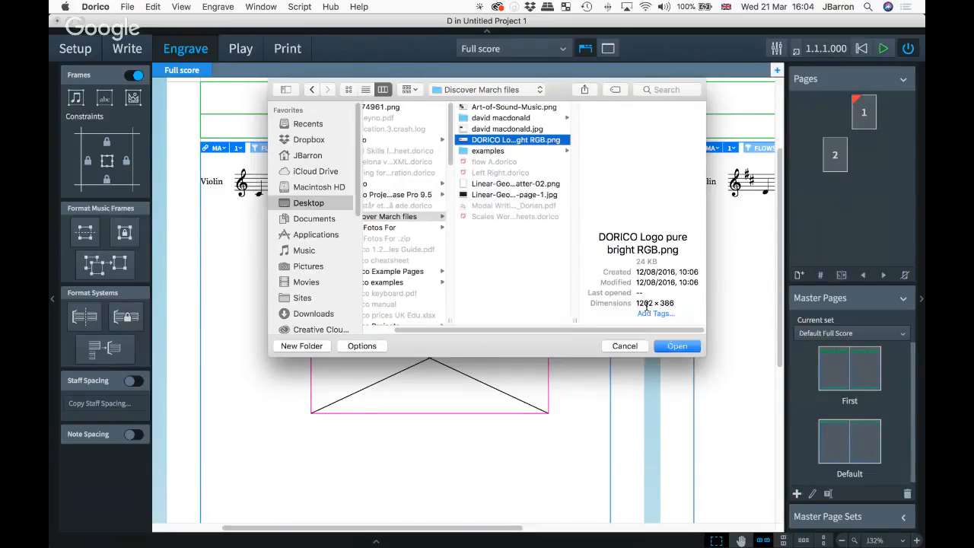
pyautogui.doubleClick(524, 143)
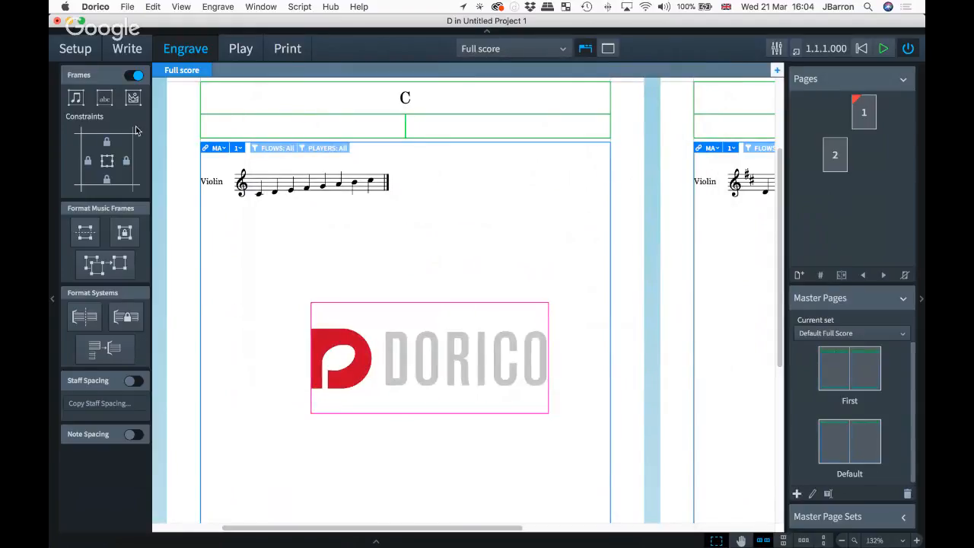
# Draw a text frame directly below the logo and enter "Made in Dorico" in it.
pyautogui.click(105, 97)
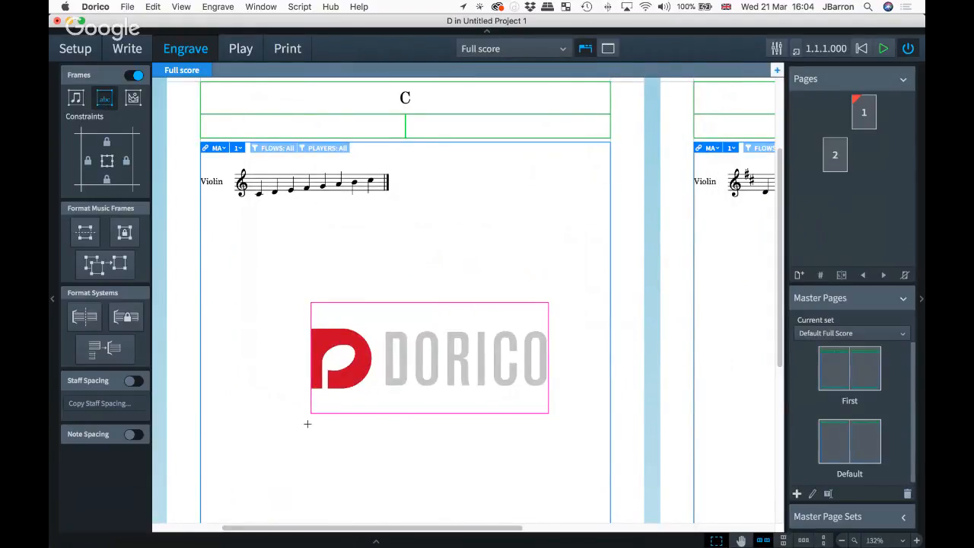
pyautogui.moveTo(309, 422); pyautogui.dragTo(556, 492)
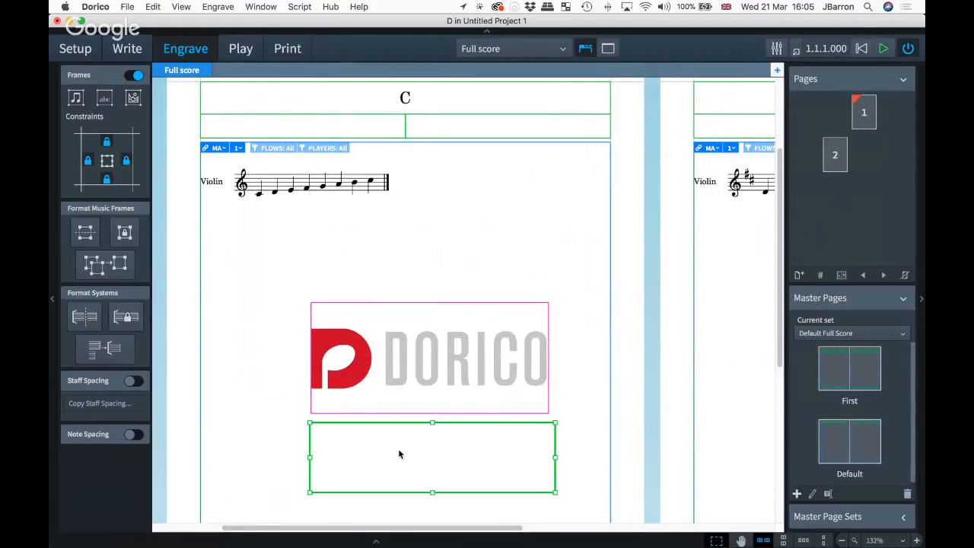
pyautogui.write('Made in ')
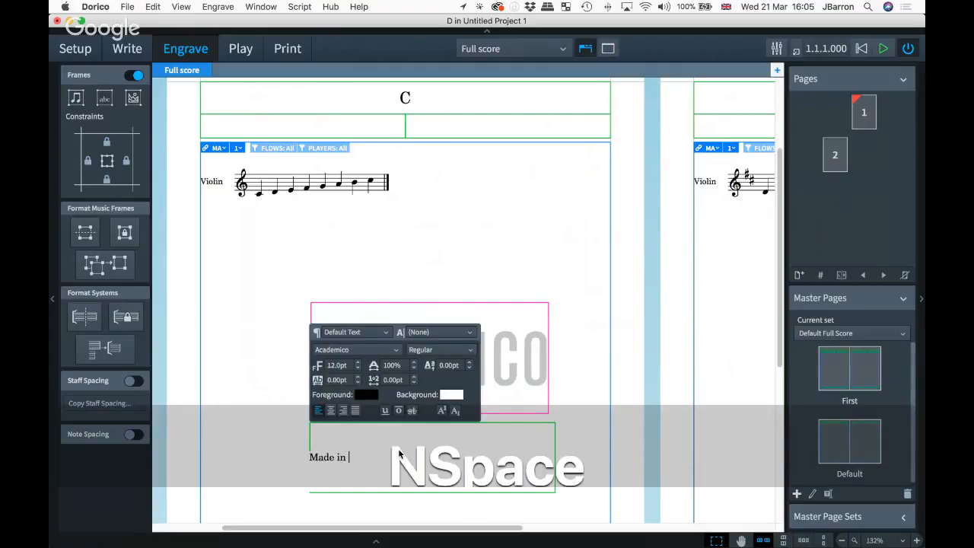
pyautogui.write('Dorico')
# Centre the "Made in Dorico" text and set its font size to 36 pt.
pyautogui.press('super+a')
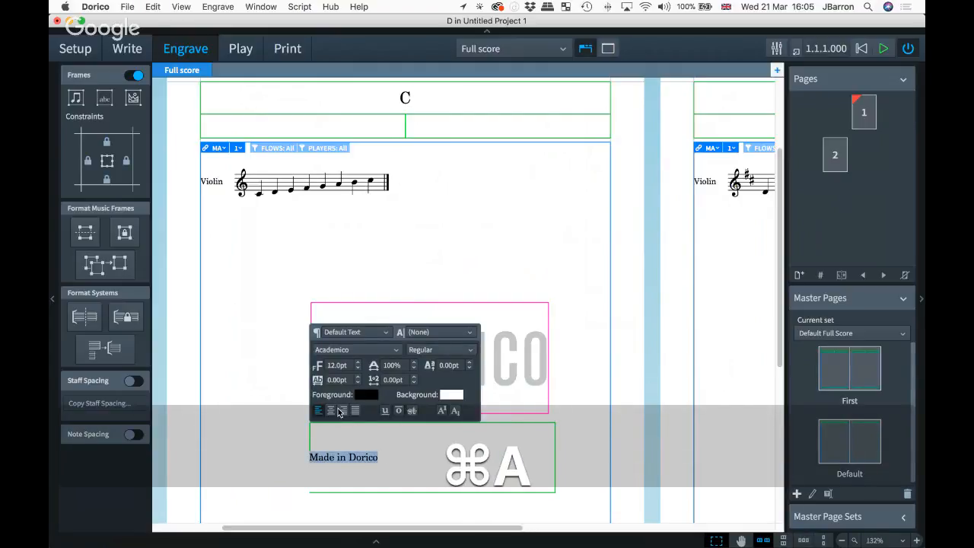
pyautogui.click(334, 412)
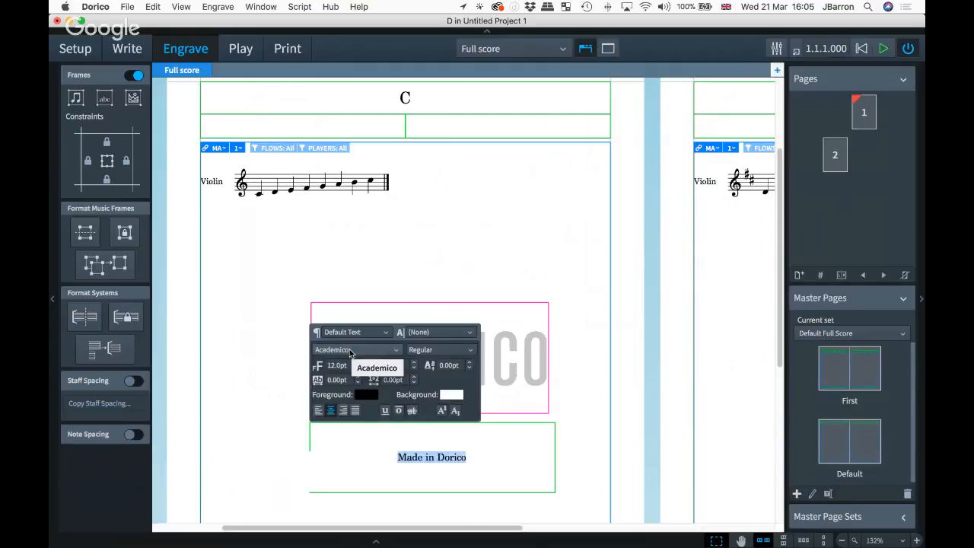
pyautogui.moveTo(350, 366); pyautogui.dragTo(318, 368)
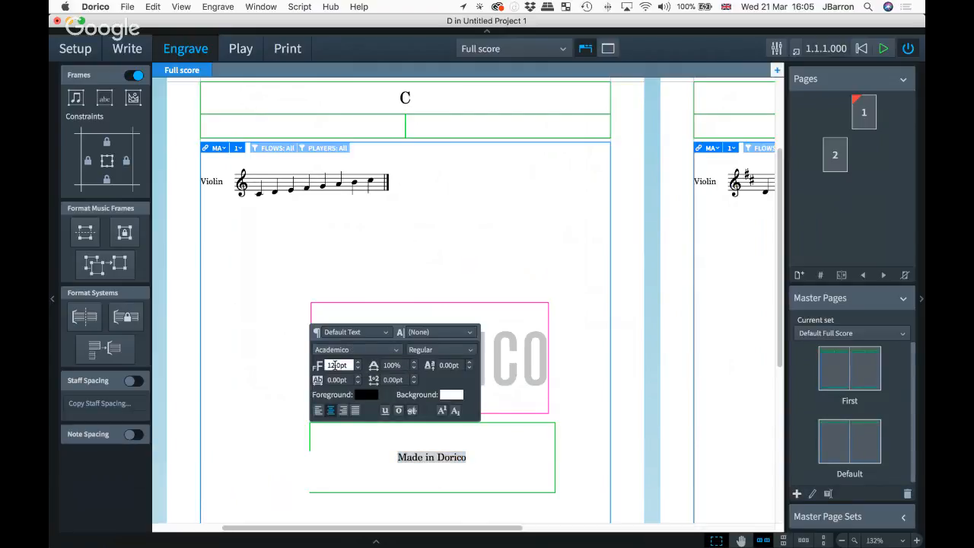
pyautogui.write('36')
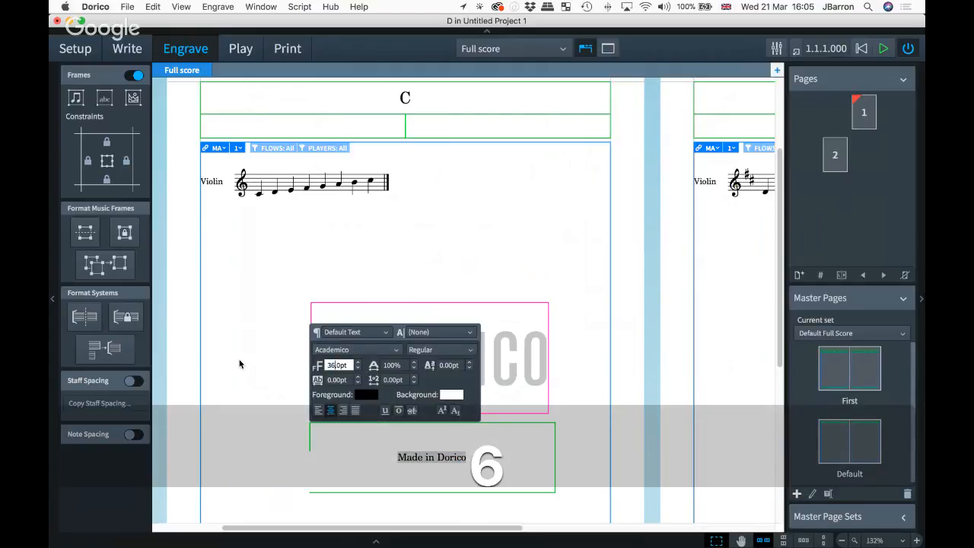
pyautogui.press('Return')
pyautogui.scroll(-1, 258, 308)
pyautogui.scroll(-5, 258, 308)
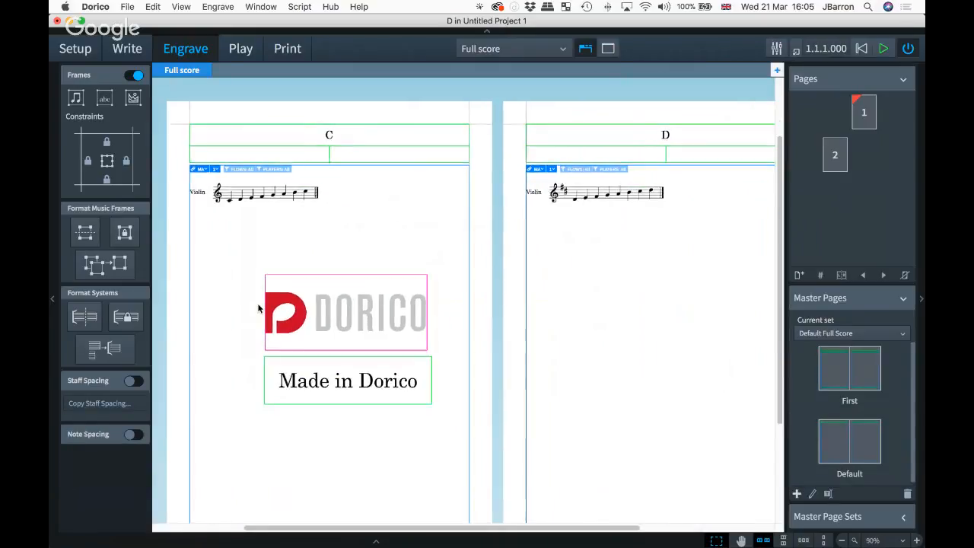
# Return to Write mode and view both pages without the frame outlines.
pyautogui.scroll(2, 262, 312)
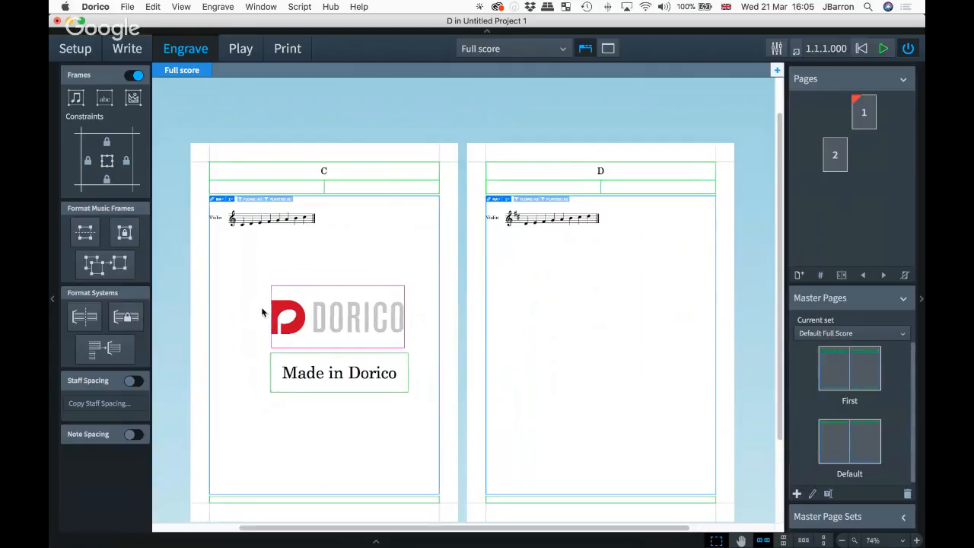
pyautogui.hscroll(-2, 261, 307)
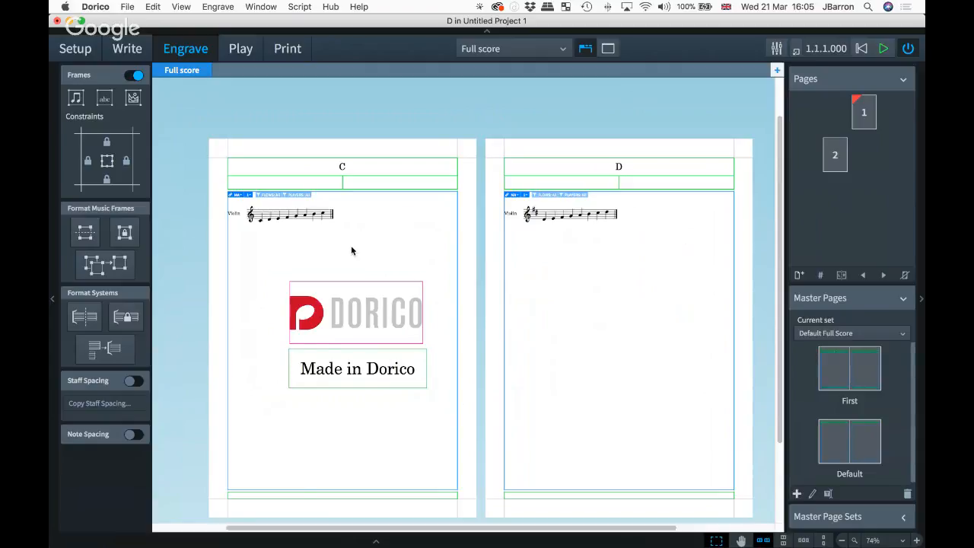
pyautogui.press('super')
pyautogui.press('super+2')
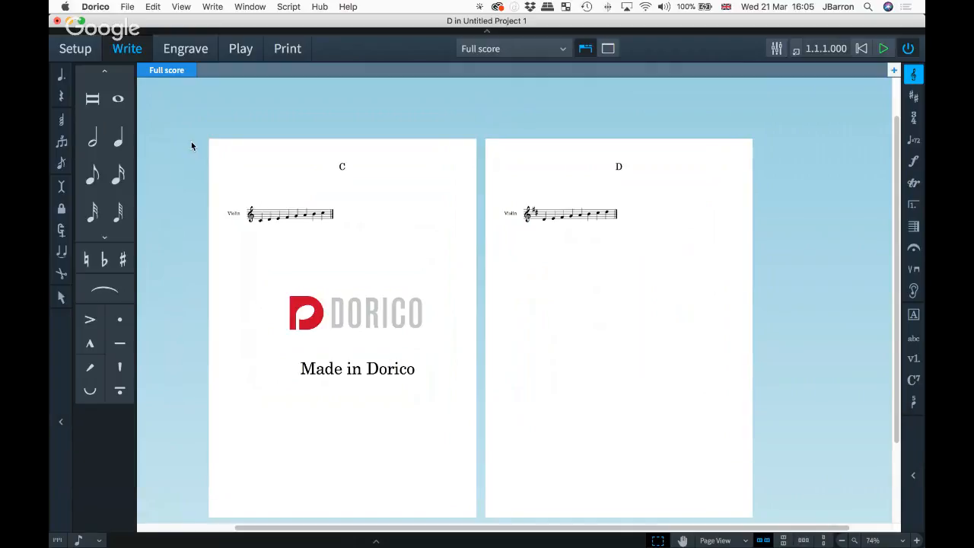
# Create a new project and add a single Violin player to it.
pyautogui.press('super+n')
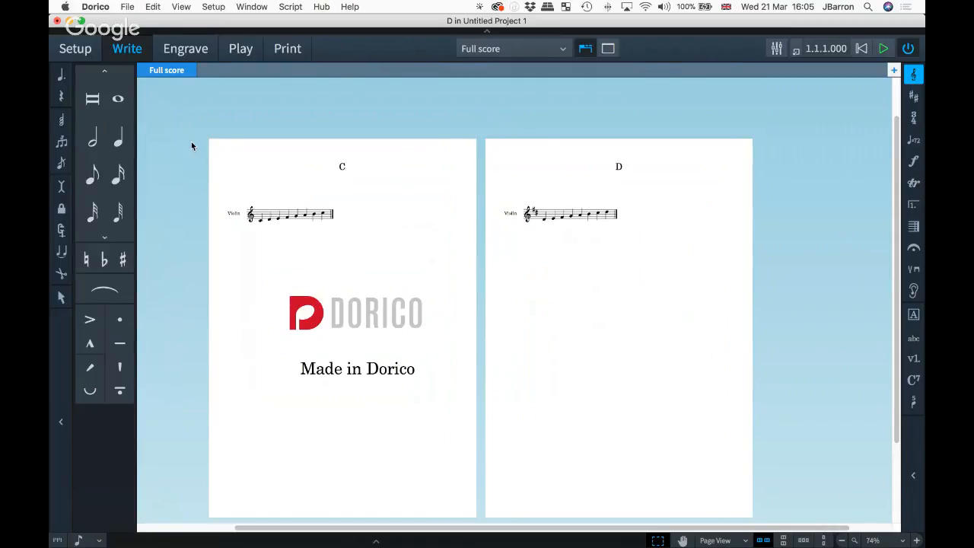
pyautogui.hotkey('shift', 'p')
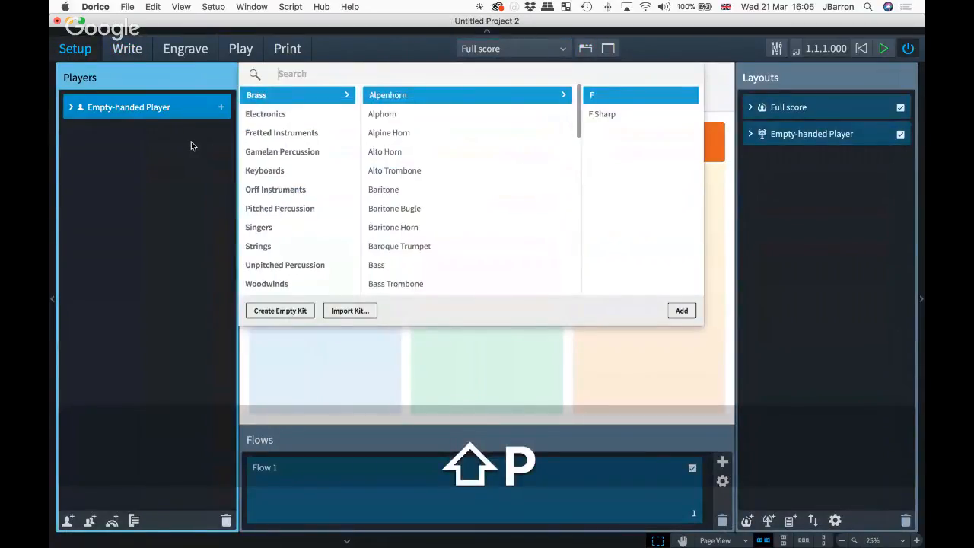
pyautogui.write('violin')
pyautogui.press('Return')
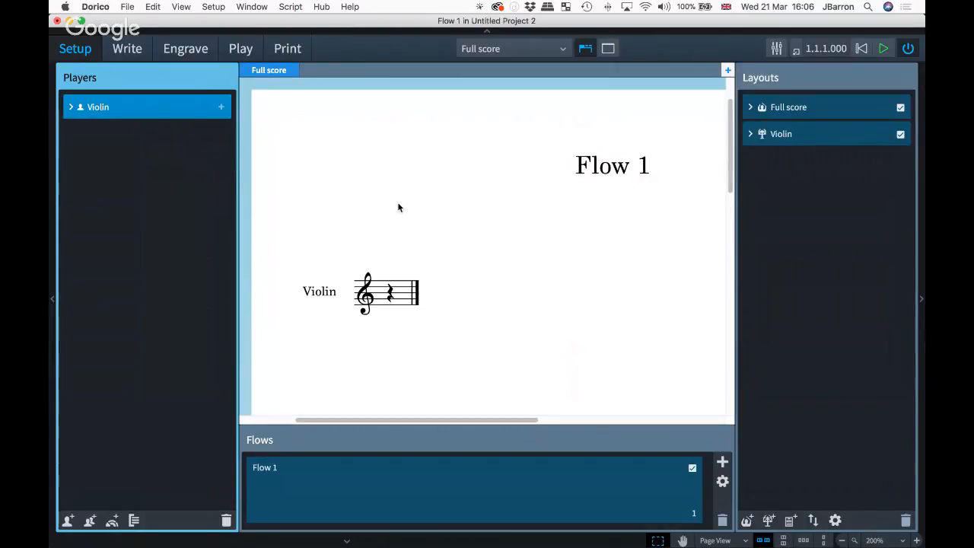
# Start note input at the beginning of the violin staff and add an A major key signature.
pyautogui.doubleClick(384, 293)
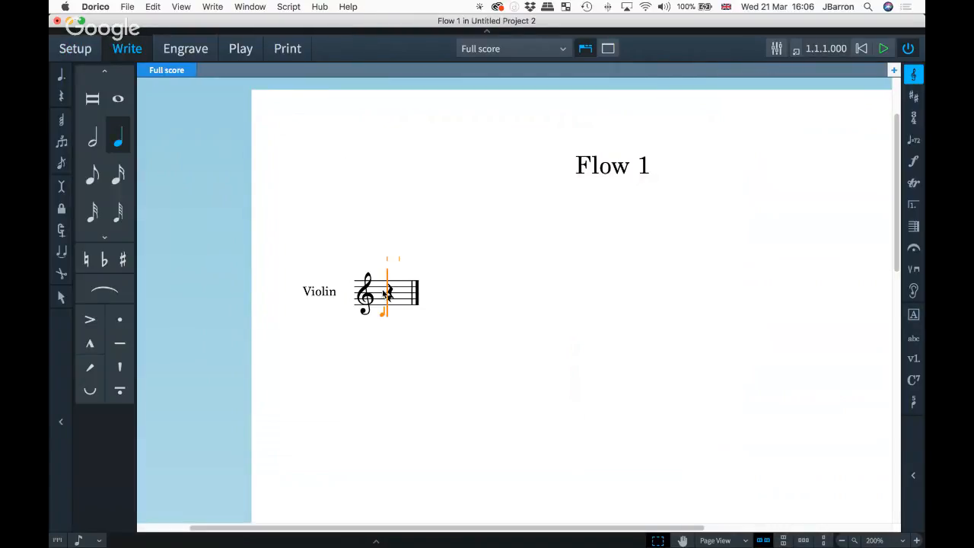
pyautogui.hotkey('shift', 'k')
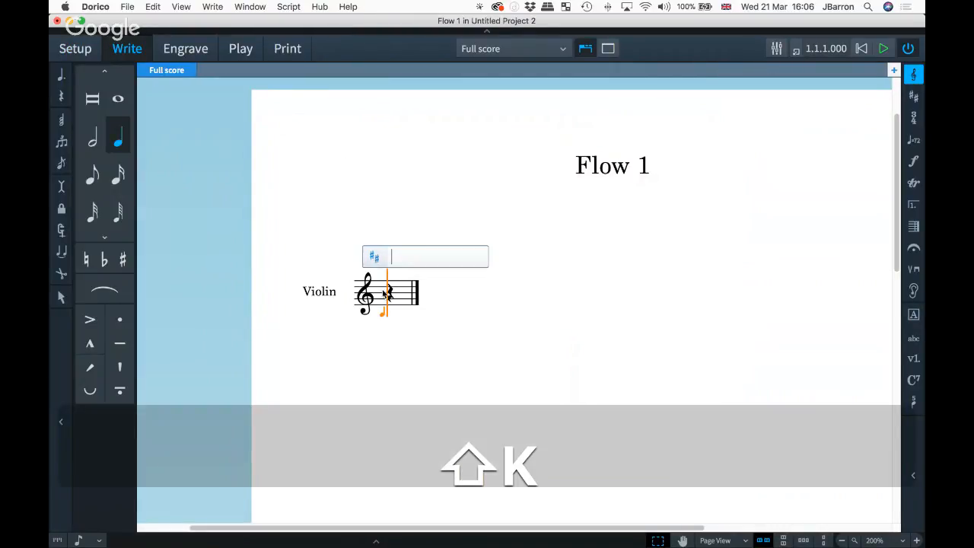
pyautogui.write('A')
pyautogui.press('Return')
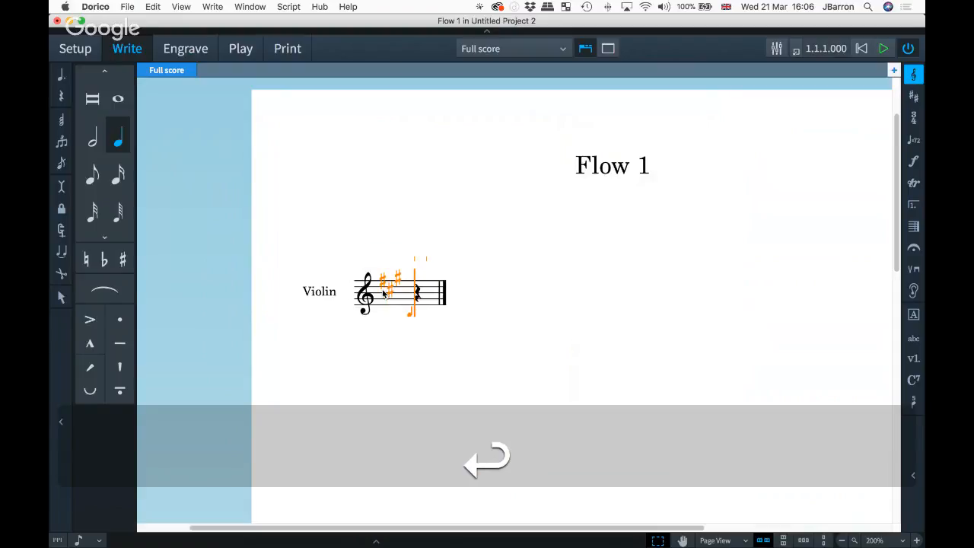
# Enter an ascending one-octave A major scale in quarter notes, from A to A, and end note input.
pyautogui.press('a')
pyautogui.press('b')
pyautogui.press('c')
pyautogui.press('d')
pyautogui.press('e')
pyautogui.press('f')
pyautogui.press('g')
pyautogui.press('a')
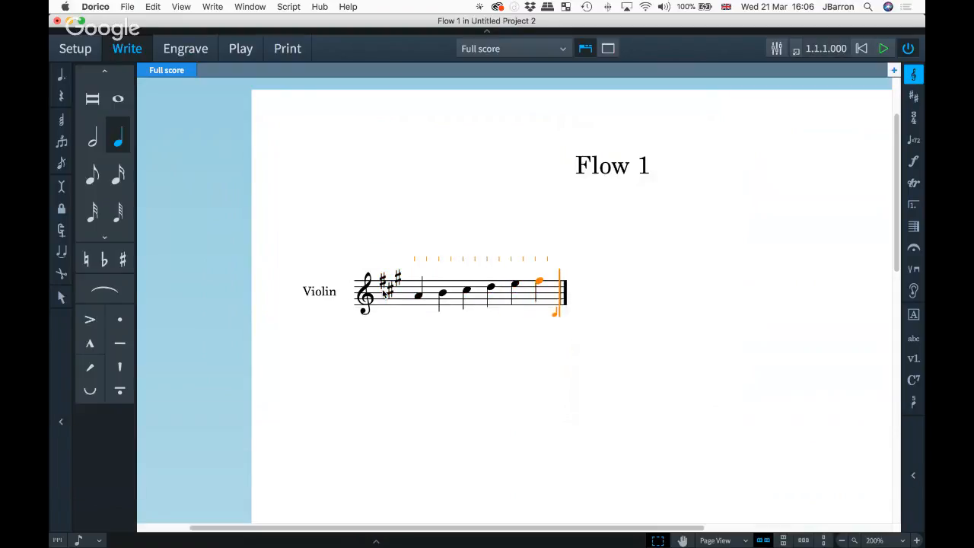
pyautogui.press('Escape')
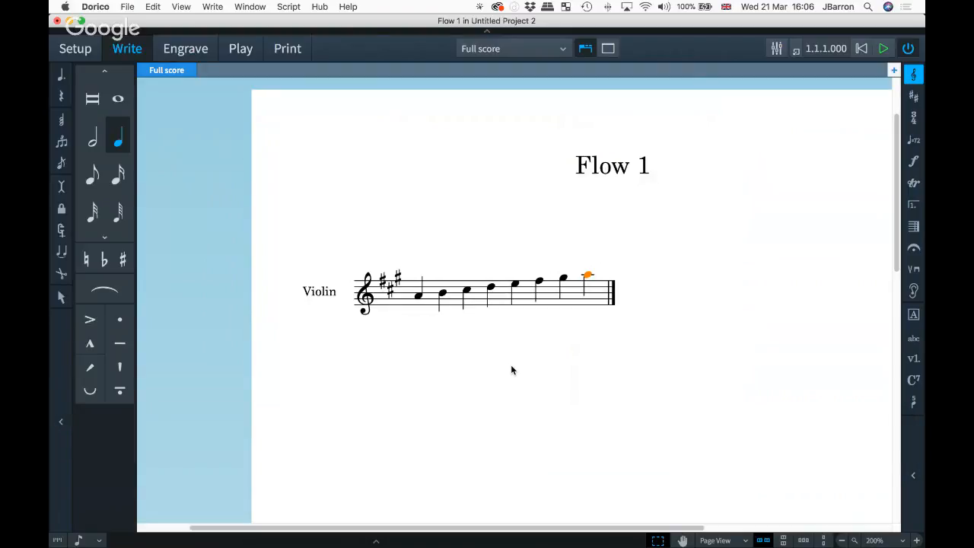
# In Engrave mode, insert one page after page 1 with no master page.
pyautogui.hscroll(5, 511, 365)
pyautogui.scroll(-2, 511, 365)
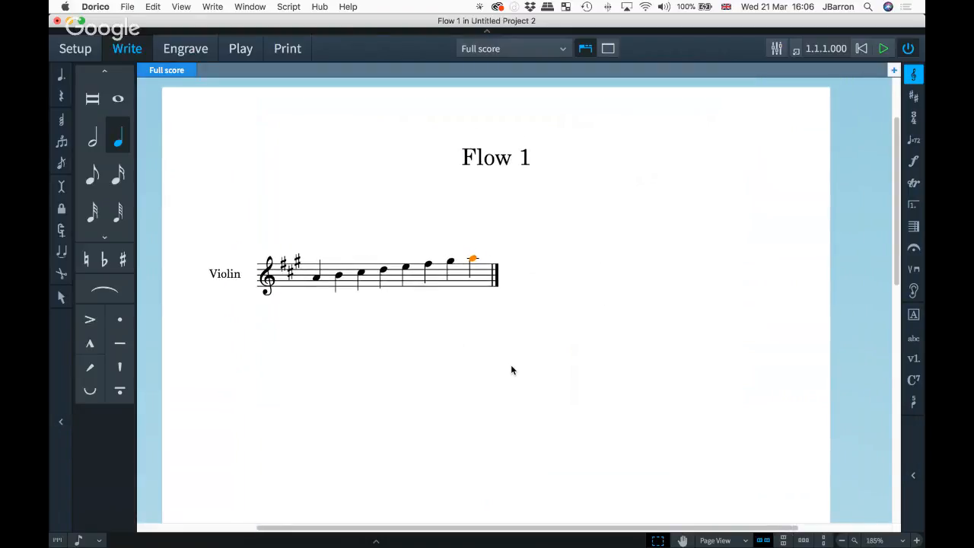
pyautogui.scroll(-2, 511, 368)
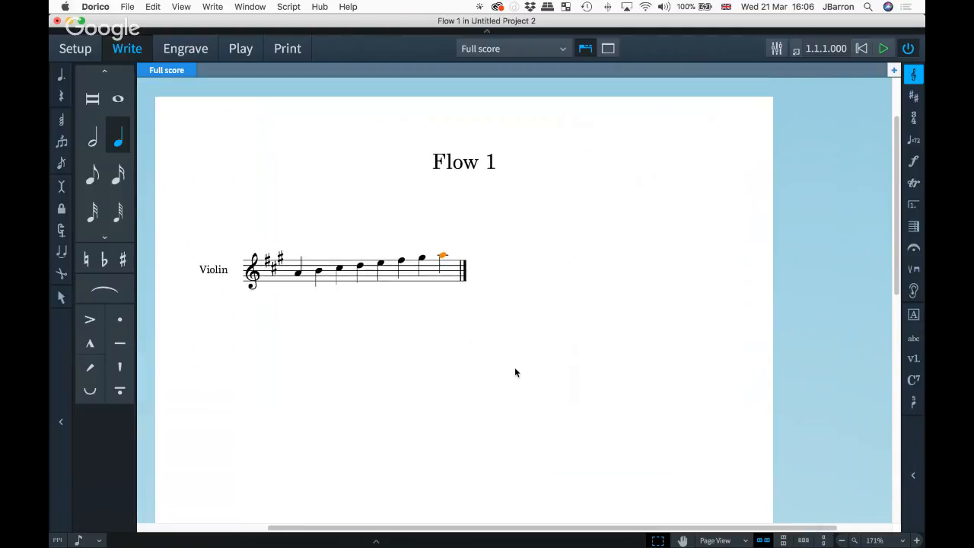
pyautogui.hscroll(1, 515, 372)
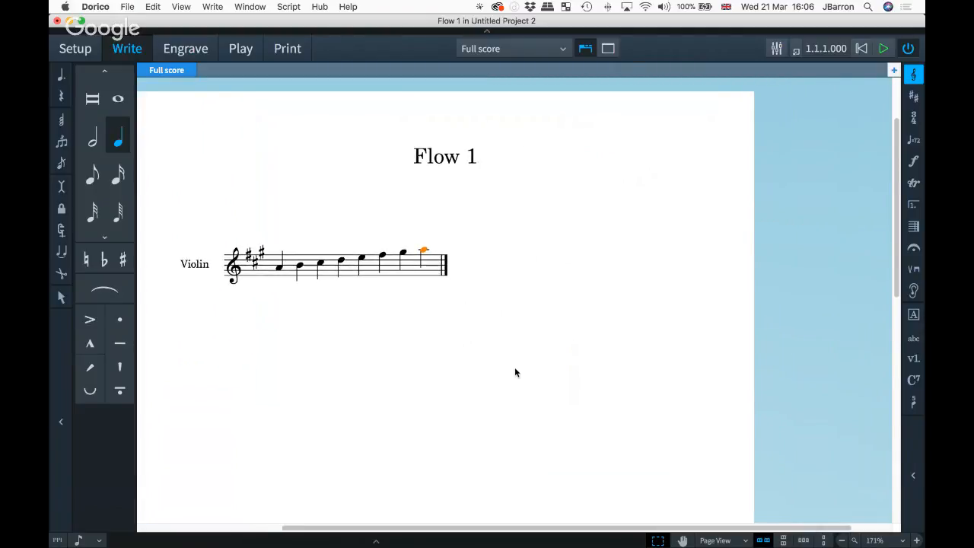
pyautogui.press('super')
pyautogui.press('super+3')
pyautogui.scroll(-3, 451, 213)
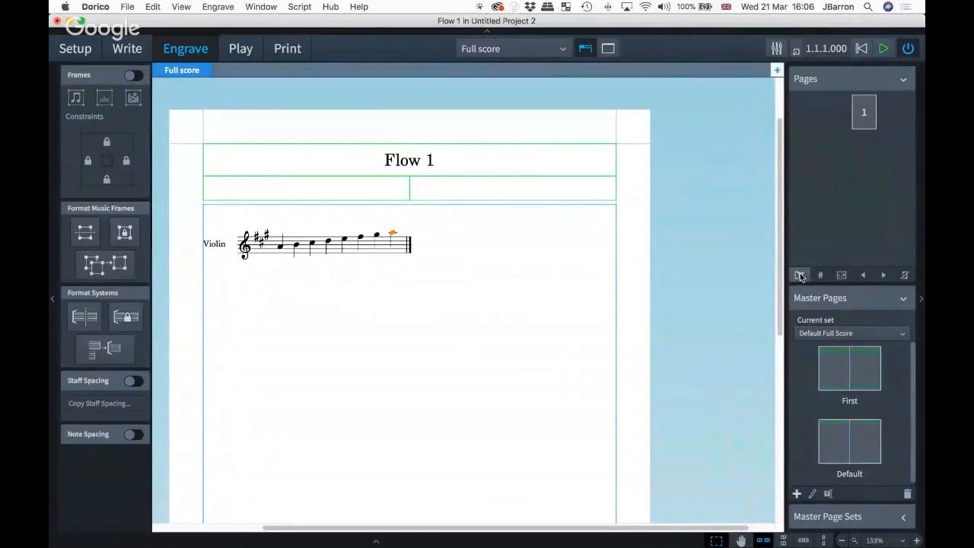
pyautogui.click(800, 275)
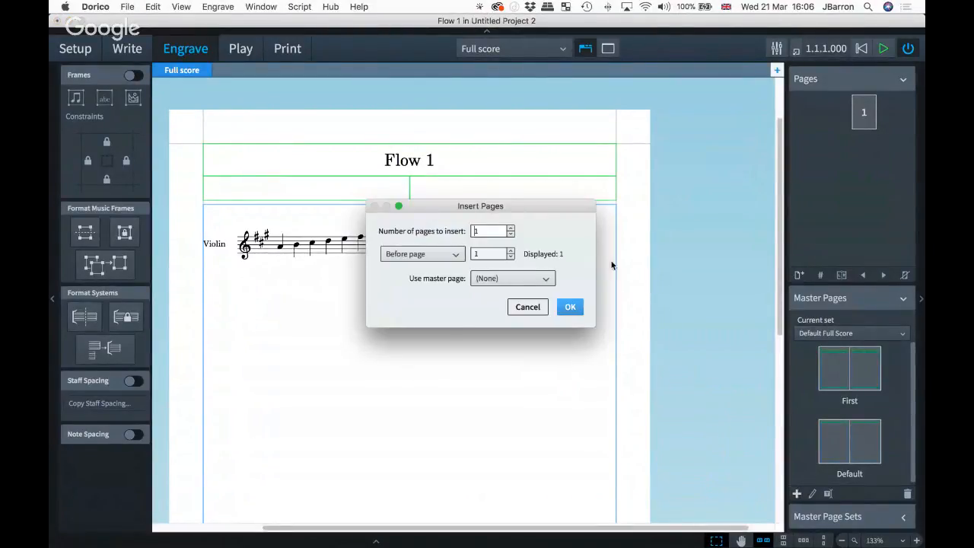
pyautogui.click(442, 254)
pyautogui.click(413, 289)
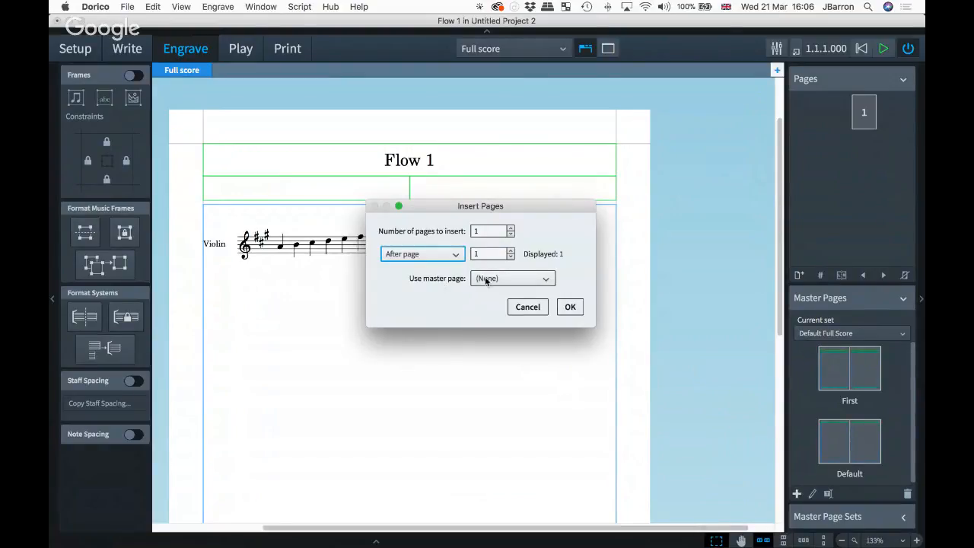
pyautogui.click(571, 307)
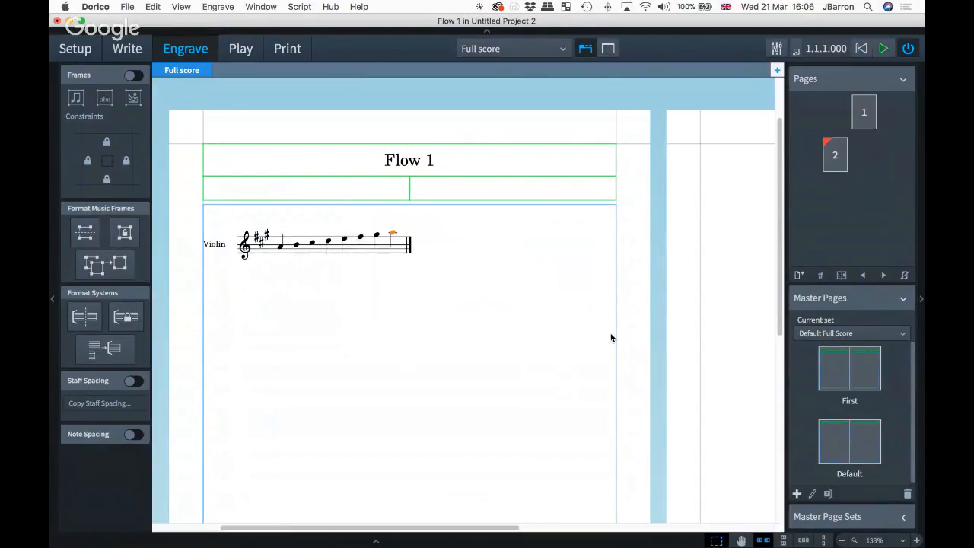
# Draw a text frame spanning the margins in the upper part of page 2 and enter "Text for Flow A" in it.
pyautogui.hscroll(10, 611, 338)
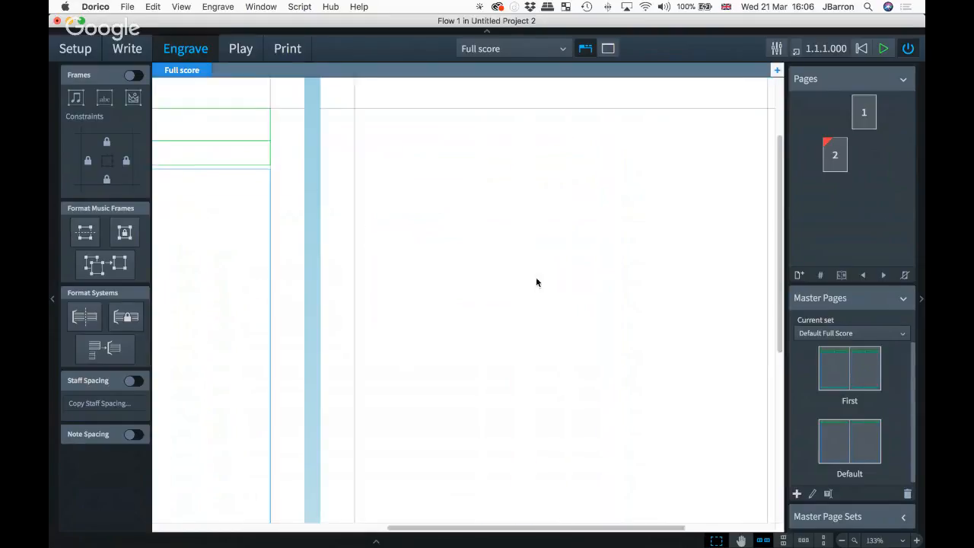
pyautogui.hscroll(2, 536, 282)
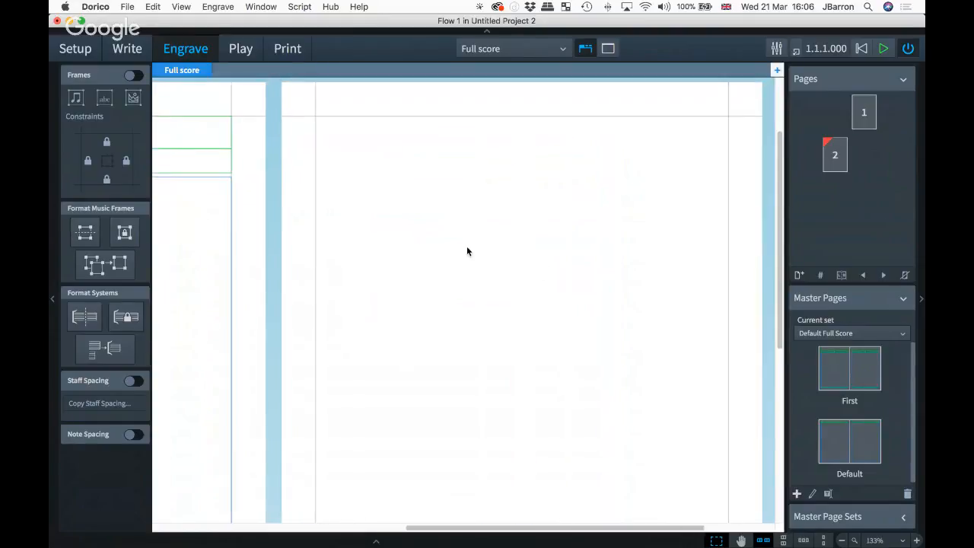
pyautogui.click(132, 76)
pyautogui.click(105, 98)
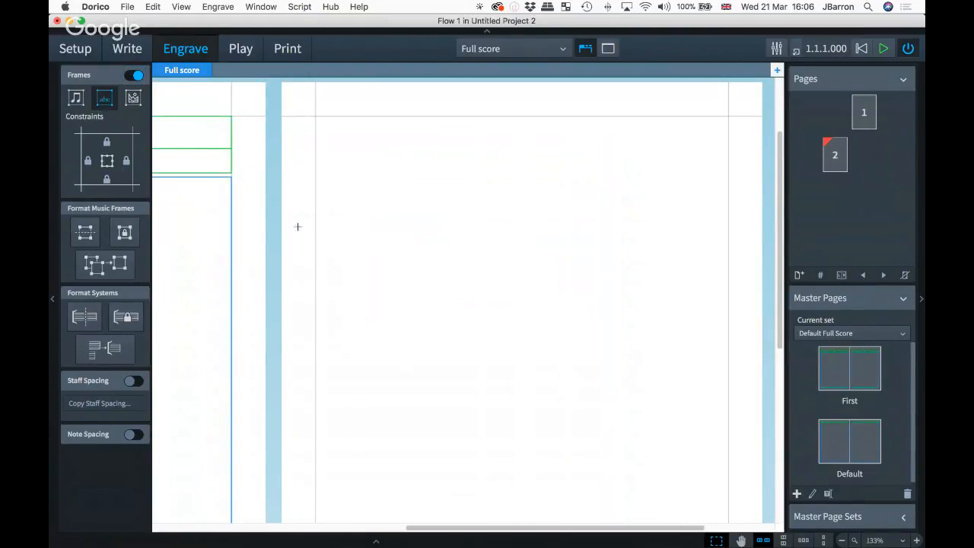
pyautogui.moveTo(315, 206); pyautogui.dragTo(738, 333)
pyautogui.doubleClick(502, 268)
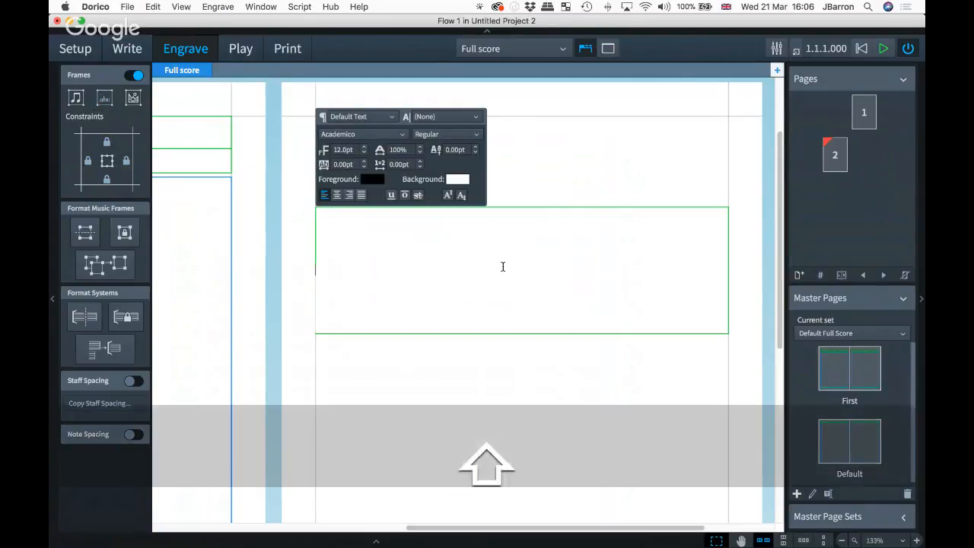
pyautogui.write('Text for Flow A')
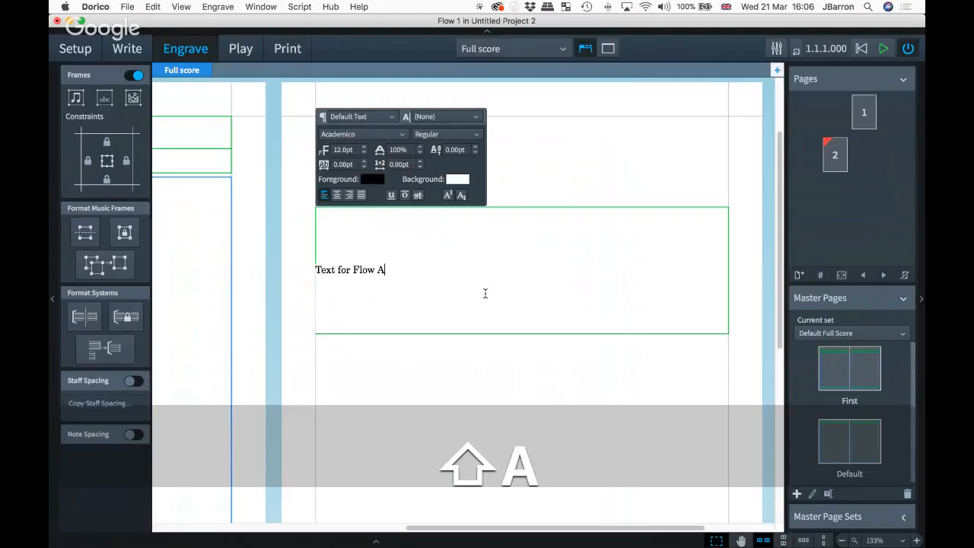
pyautogui.click(434, 369)
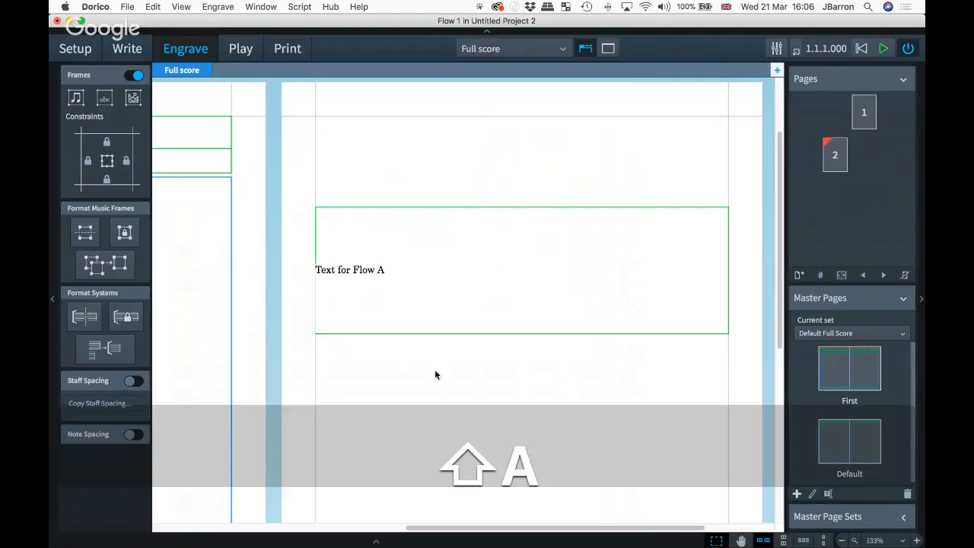
# Rename Flow 1 as "A" in Setup mode, and return to Engrave mode to view both pages.
pyautogui.hscroll(-10, 351, 321)
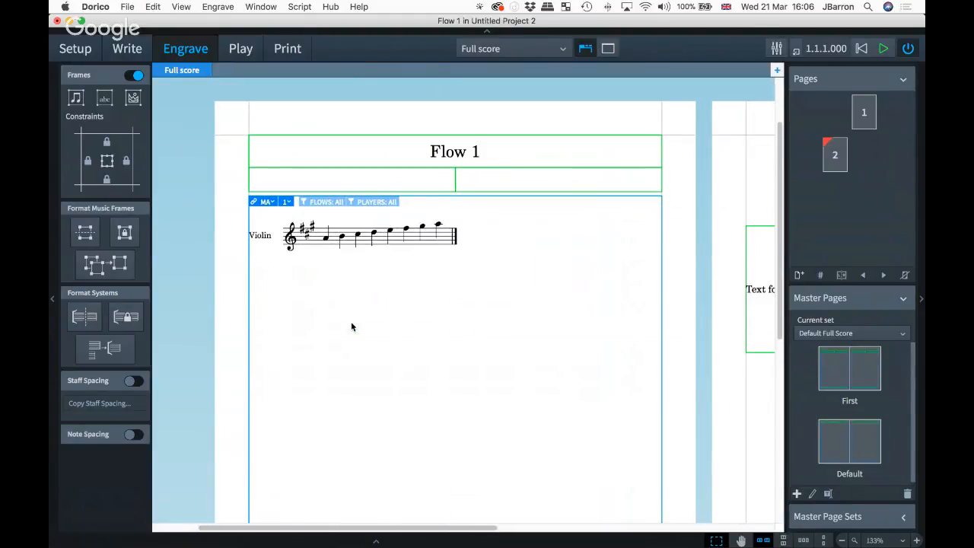
pyautogui.press('super+1')
pyautogui.doubleClick(290, 467)
pyautogui.write('A')
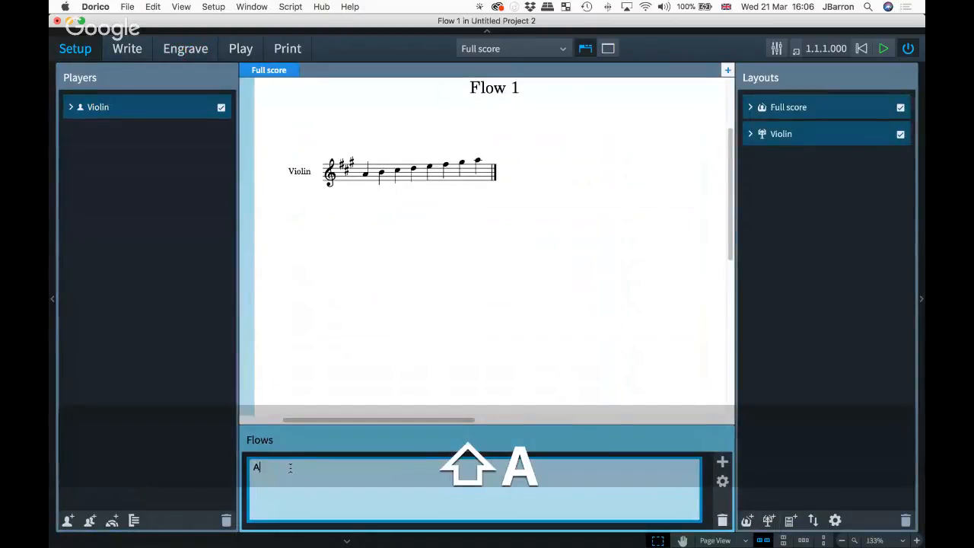
pyautogui.click(400, 331)
pyautogui.press('super+3')
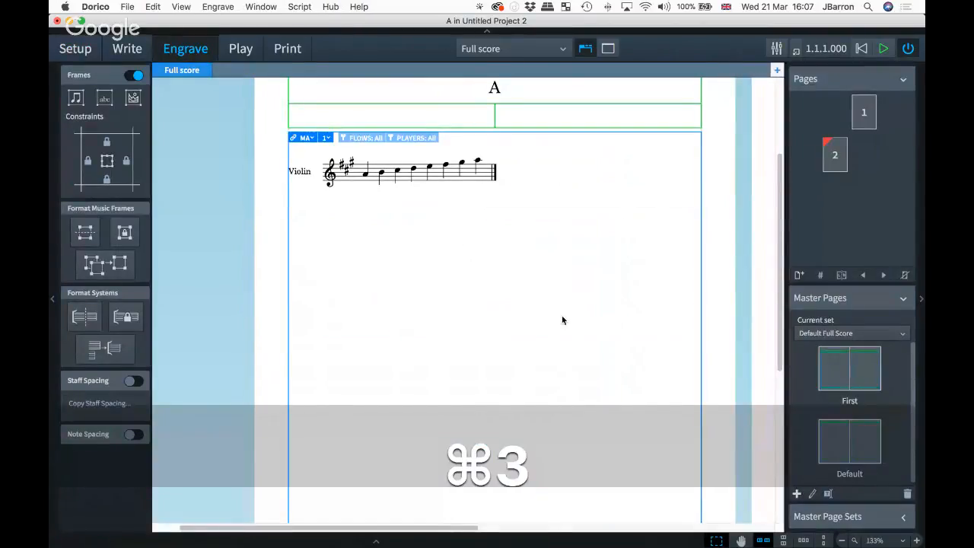
pyautogui.scroll(-5, 562, 318)
pyautogui.hscroll(3, 516, 275)
pyautogui.scroll(-1, 560, 280)
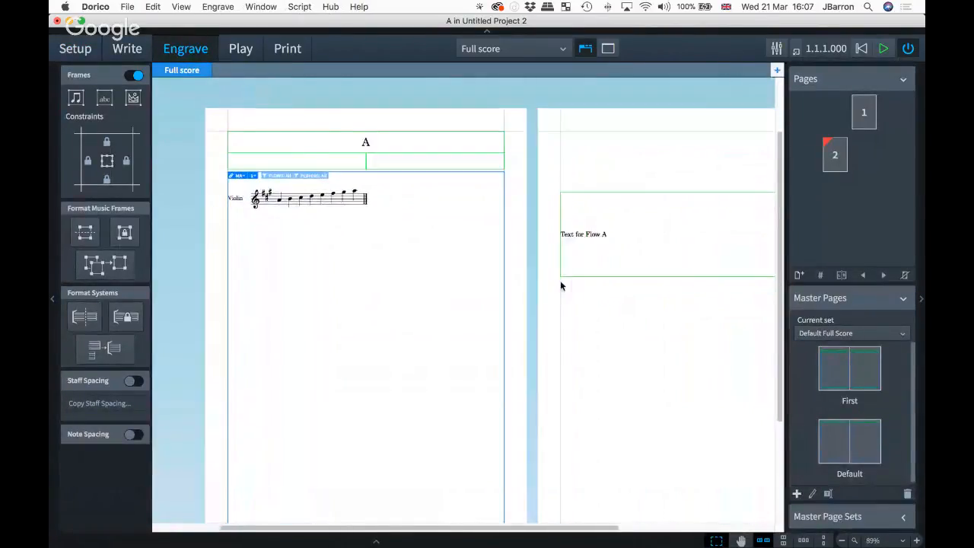
# Save the project as "flow A2" in the Desktop's Discover March files folder.
pyautogui.press('super+s')
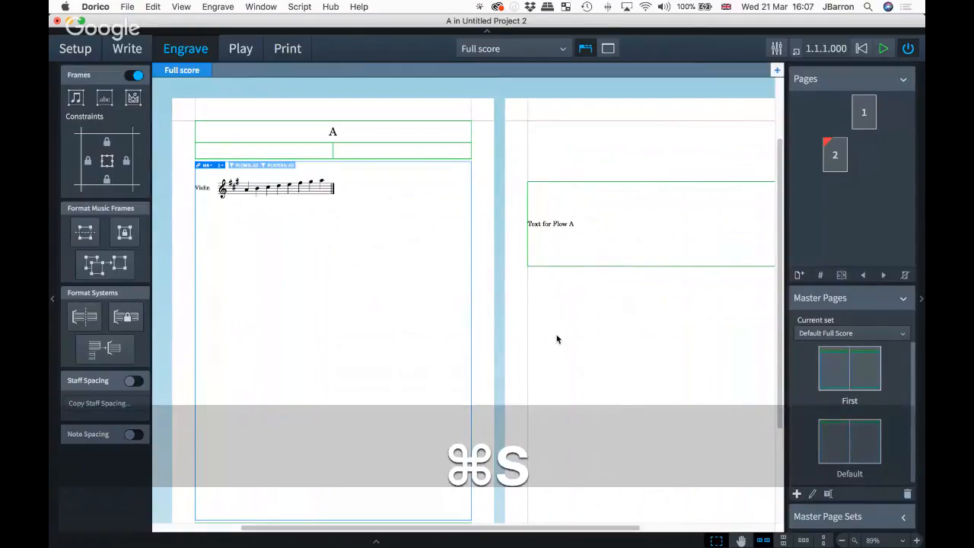
pyautogui.click(312, 234)
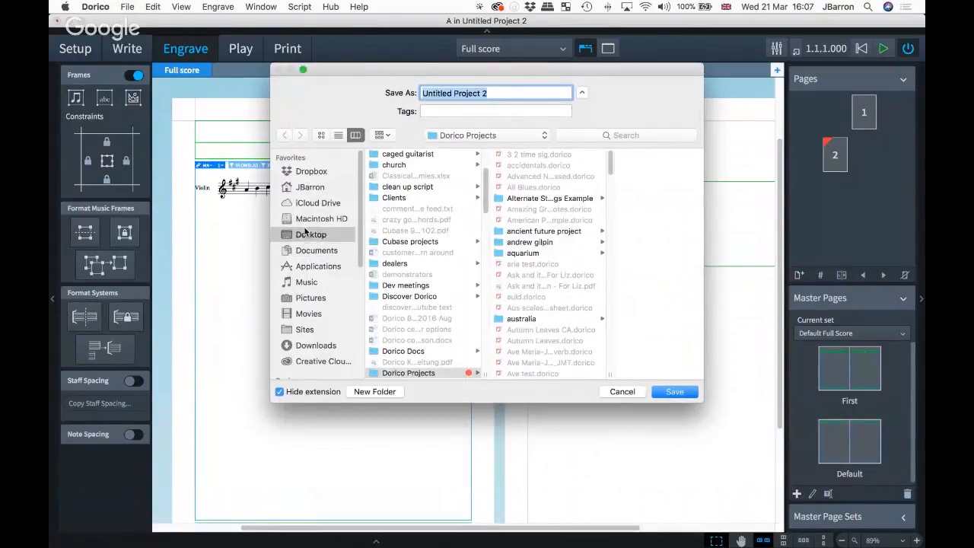
pyautogui.click(413, 263)
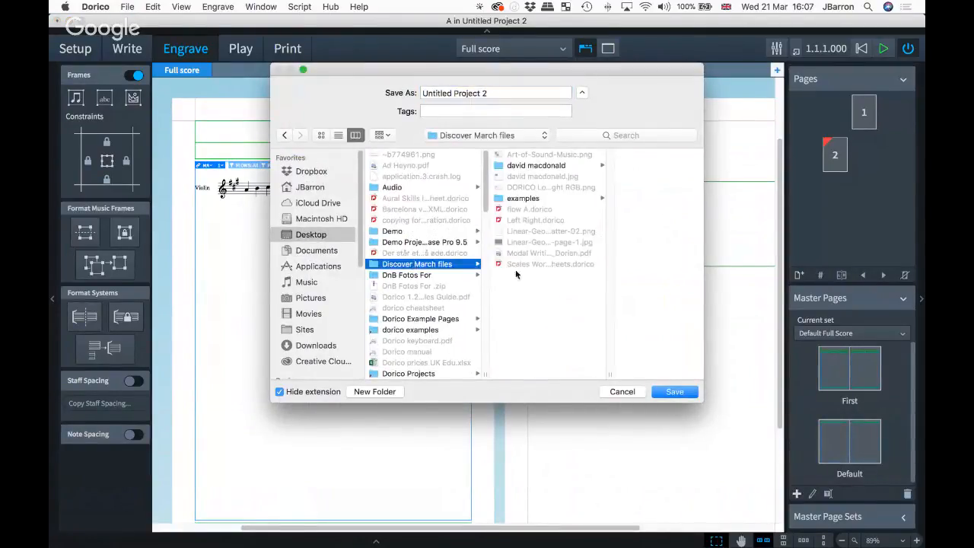
pyautogui.click(493, 93)
pyautogui.write('flow a')
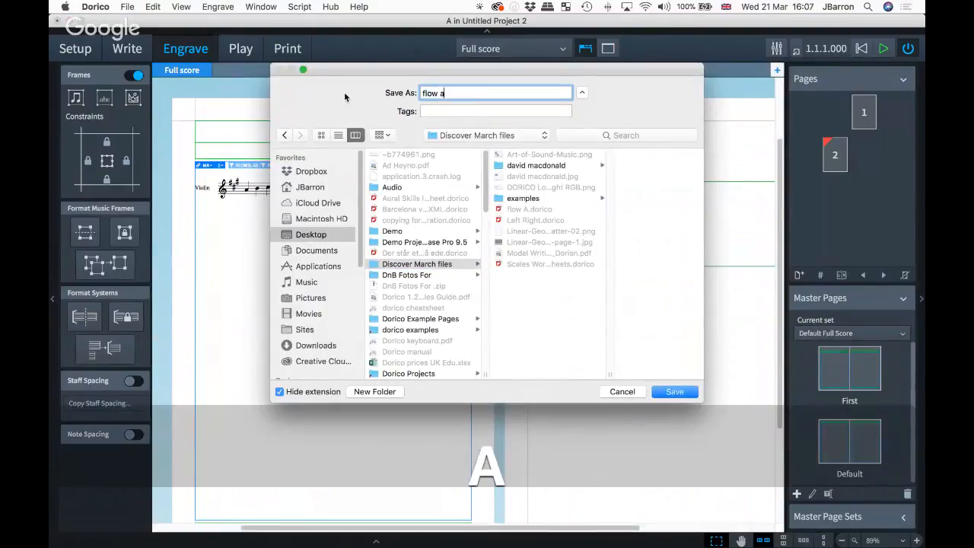
pyautogui.press('BackSpace')
pyautogui.write('A')
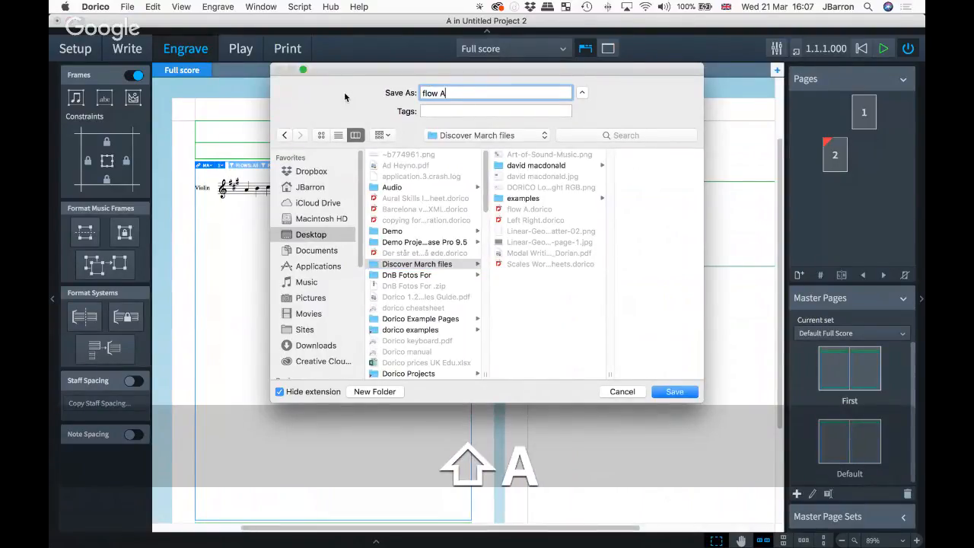
pyautogui.write('2')
pyautogui.press('Return')
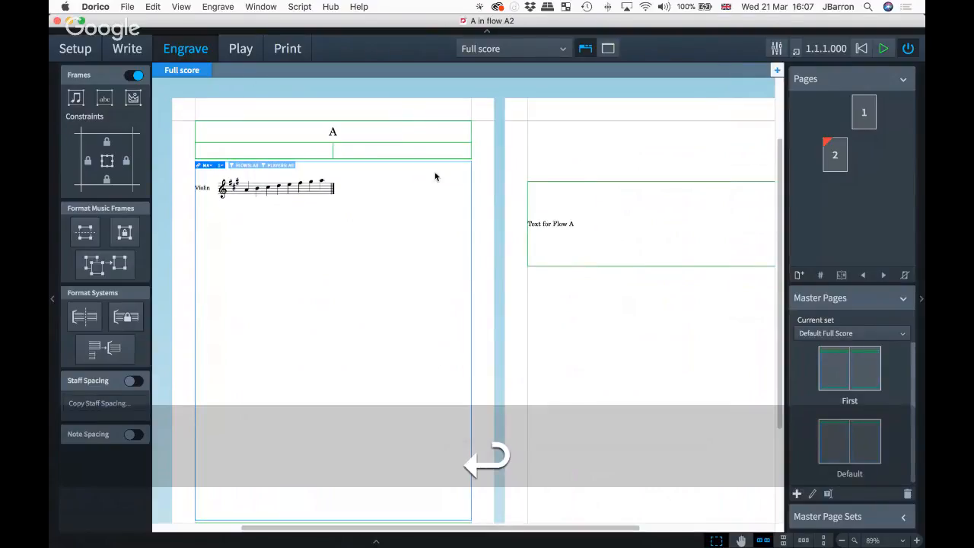
# Switch to the untitled project with flows C and D and save it as "C & D" in the Desktop's Discover March files folder.
pyautogui.scroll(-2, 417, 255)
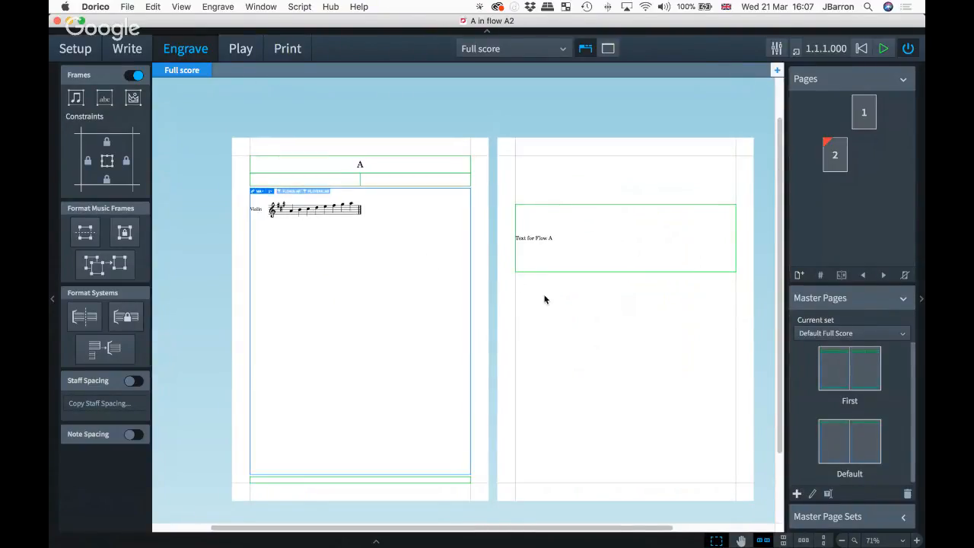
pyautogui.click(254, 8)
pyautogui.click(431, 264)
pyautogui.press('super+grave')
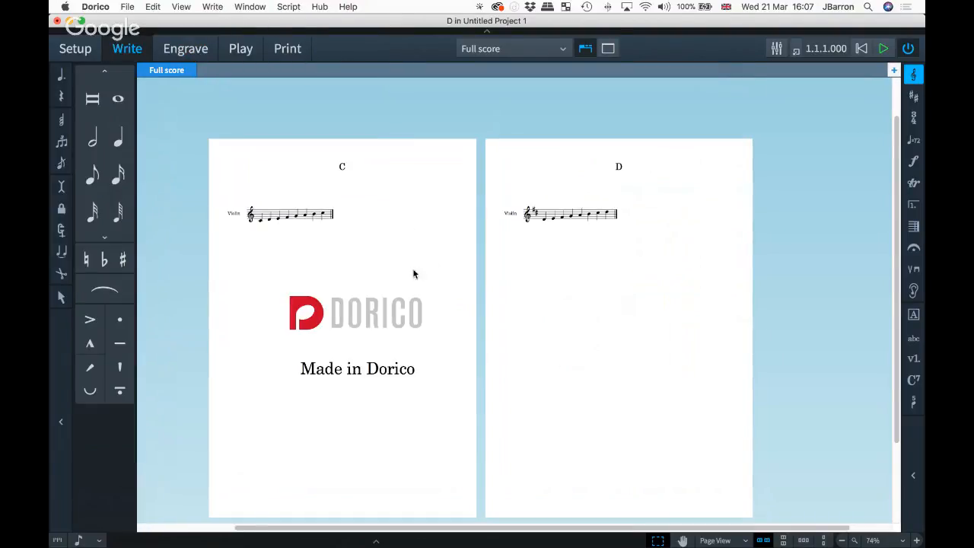
pyautogui.press('super+s')
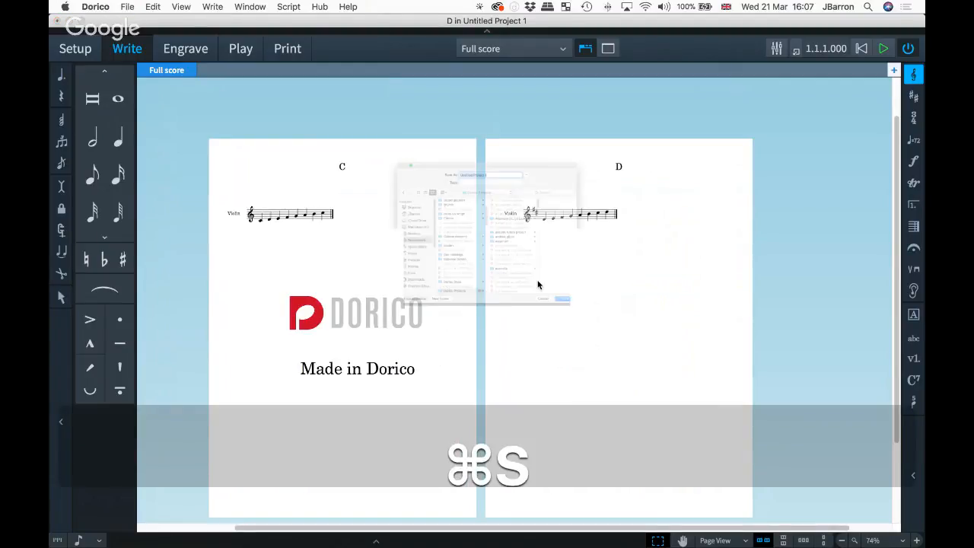
pyautogui.write('C & D')
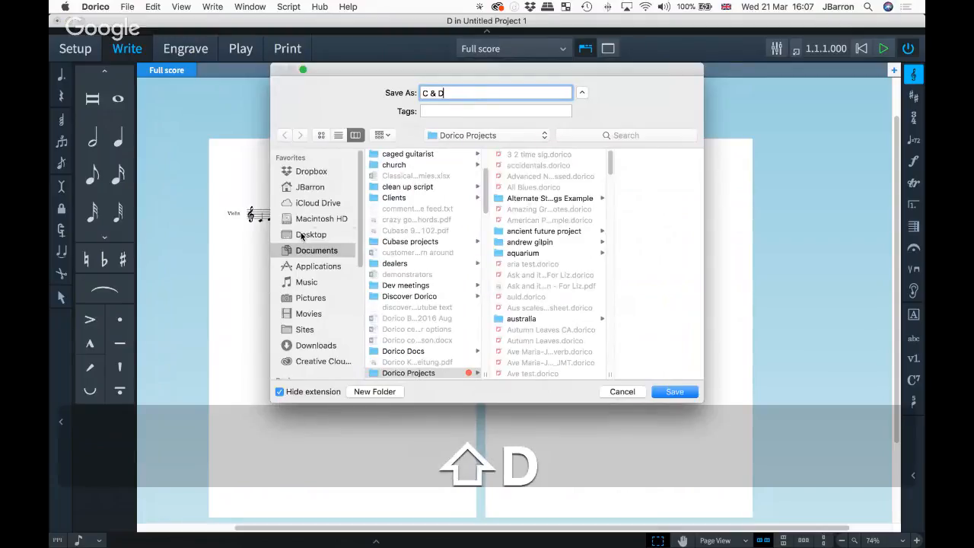
pyautogui.click(308, 235)
pyautogui.click(402, 264)
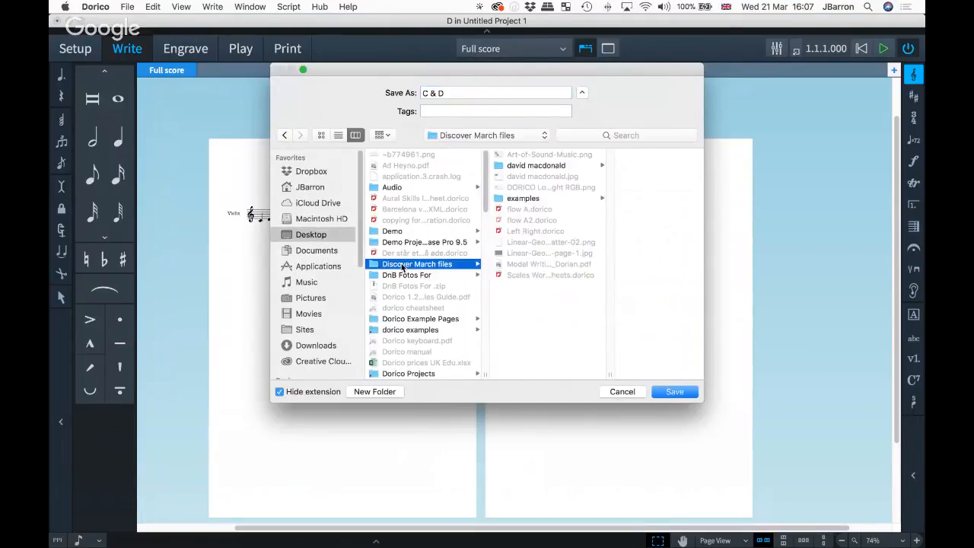
pyautogui.click(666, 389)
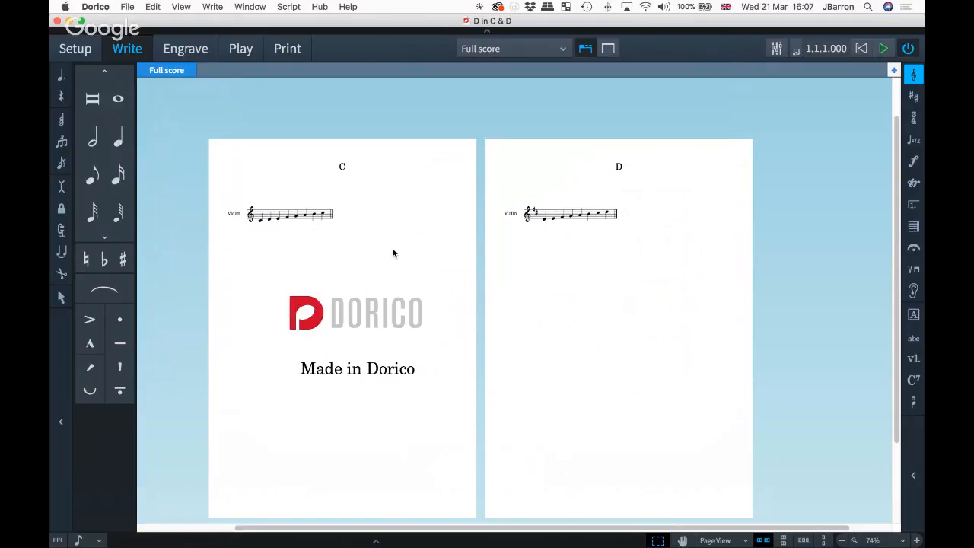
# Import flow A from "flow A2.dorico" in the Desktop's Discover March files folder, merging with existing players where possible.
pyautogui.click(127, 7)
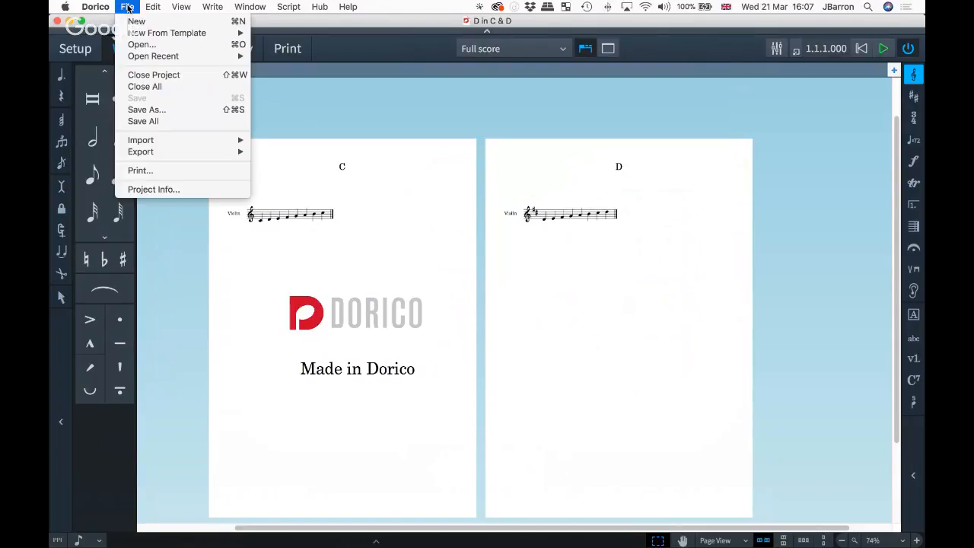
pyautogui.moveTo(159, 141)
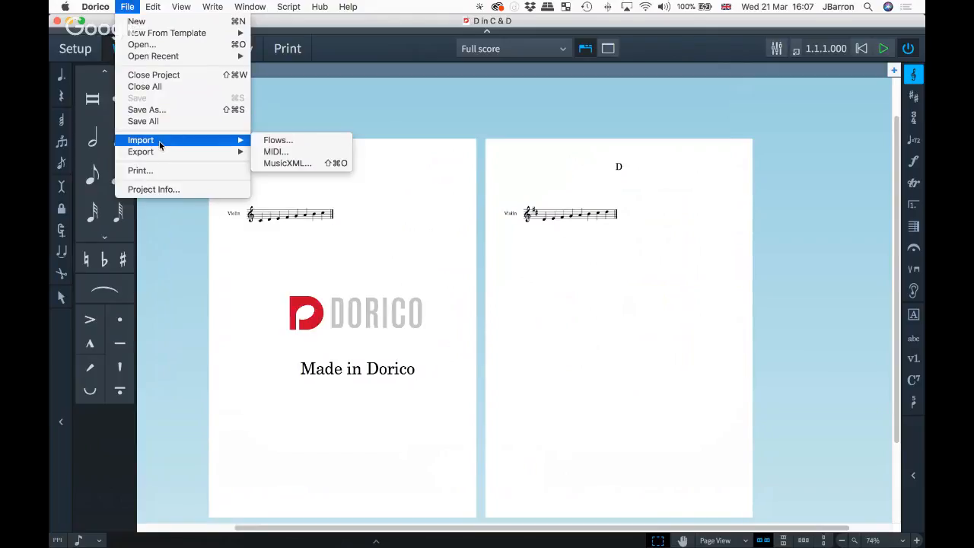
pyautogui.click(276, 140)
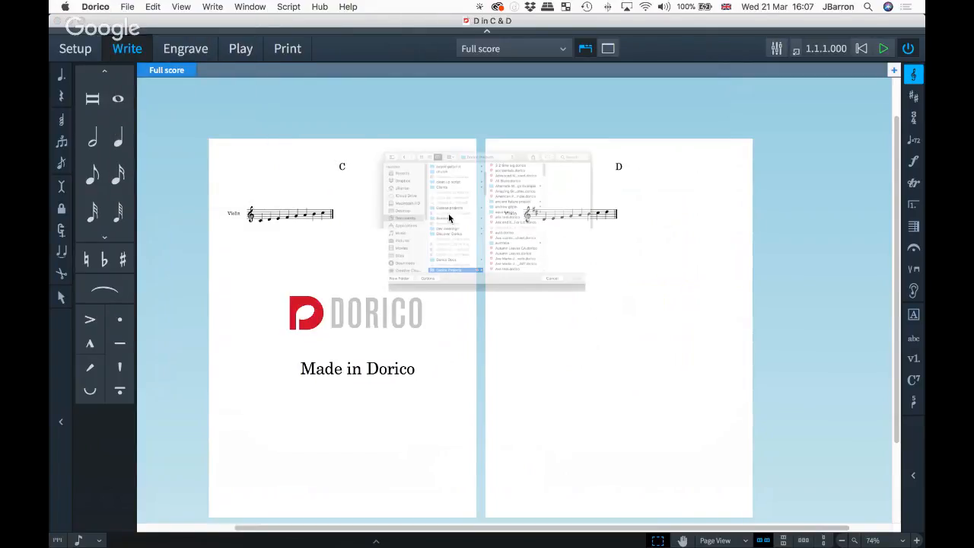
pyautogui.click(309, 202)
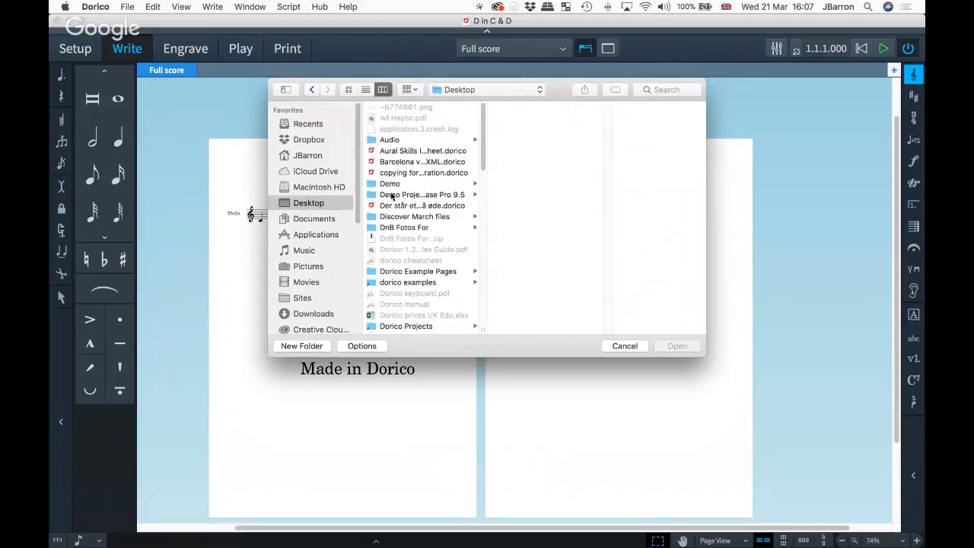
pyautogui.click(402, 217)
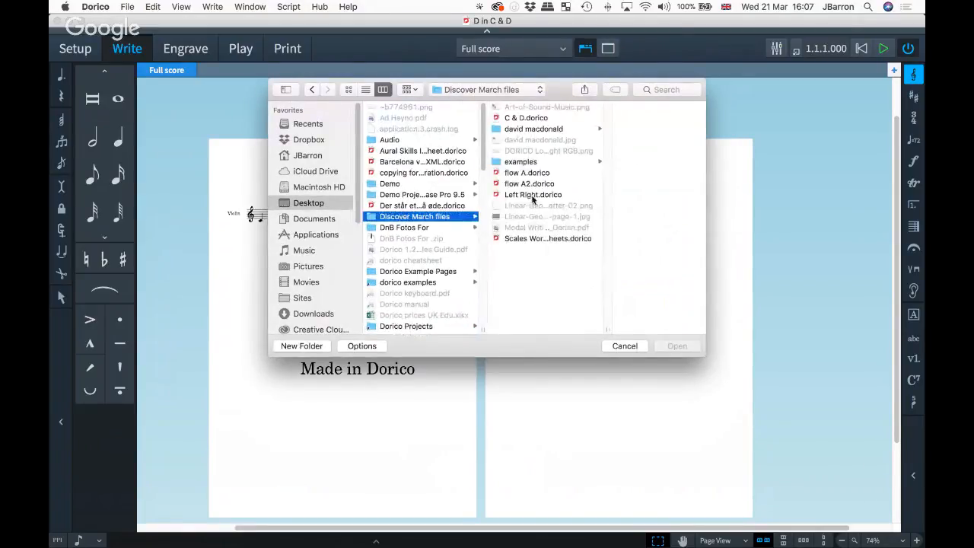
pyautogui.click(527, 185)
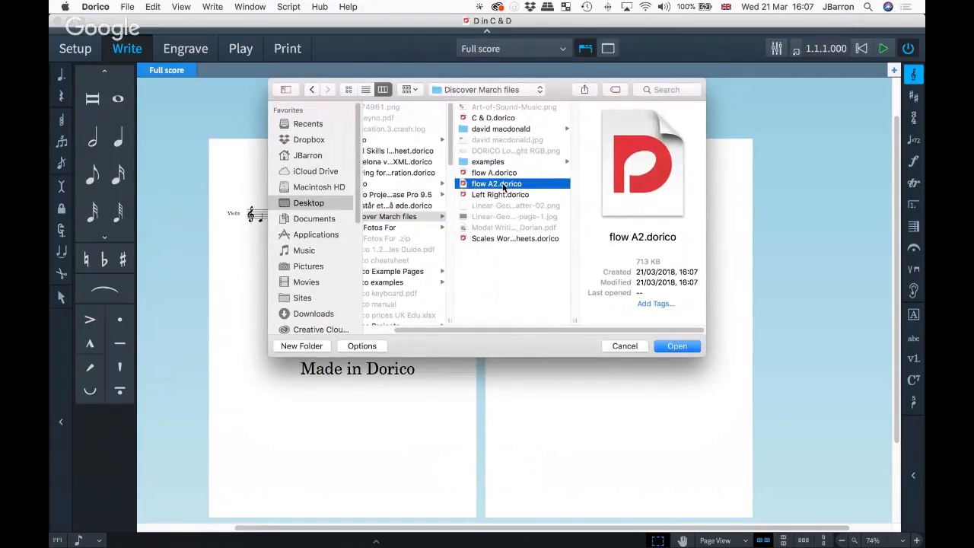
pyautogui.click(674, 346)
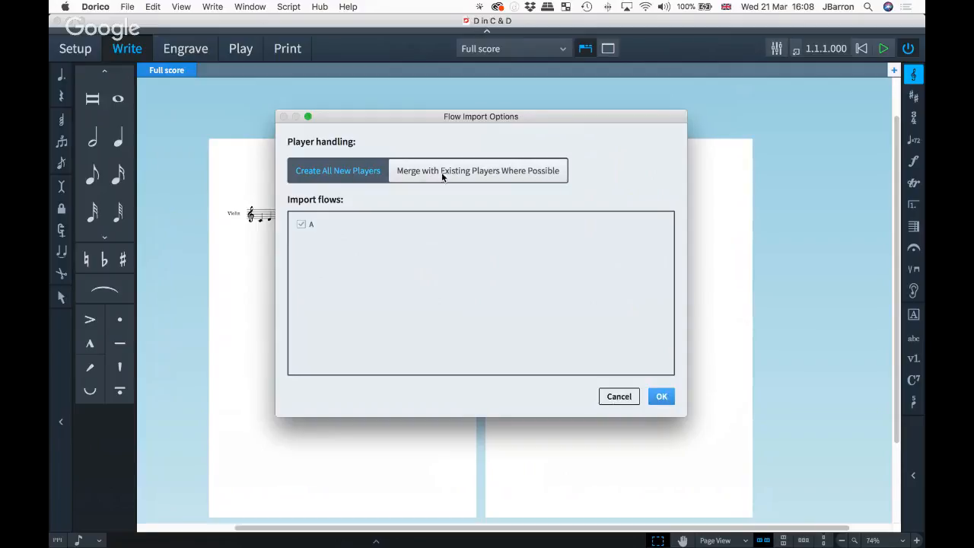
pyautogui.moveTo(400, 116); pyautogui.dragTo(500, 126)
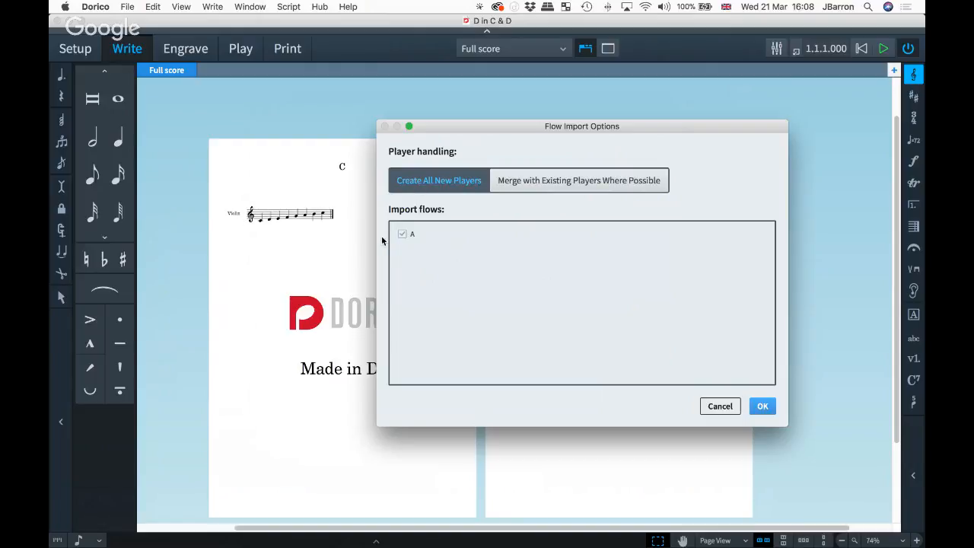
pyautogui.click(530, 181)
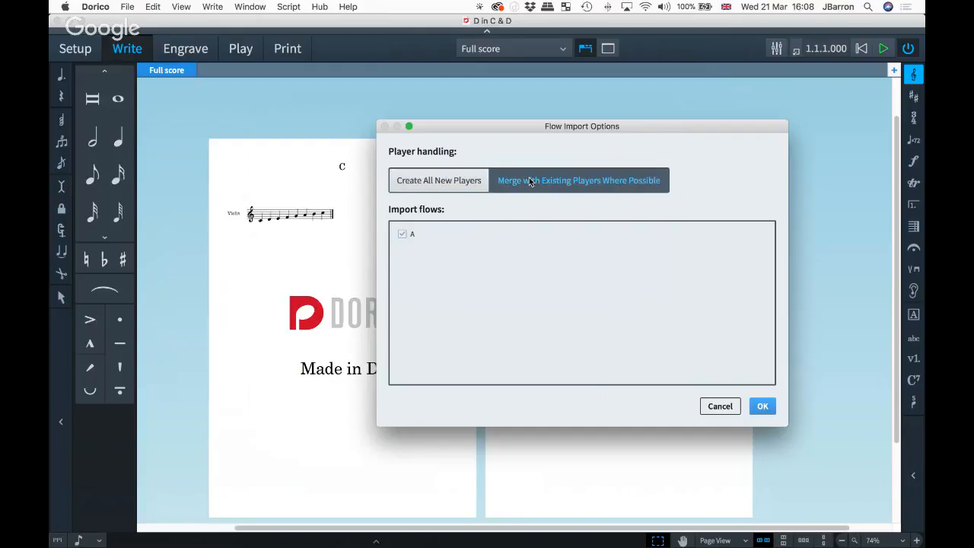
pyautogui.click(763, 406)
pyautogui.click(763, 406)
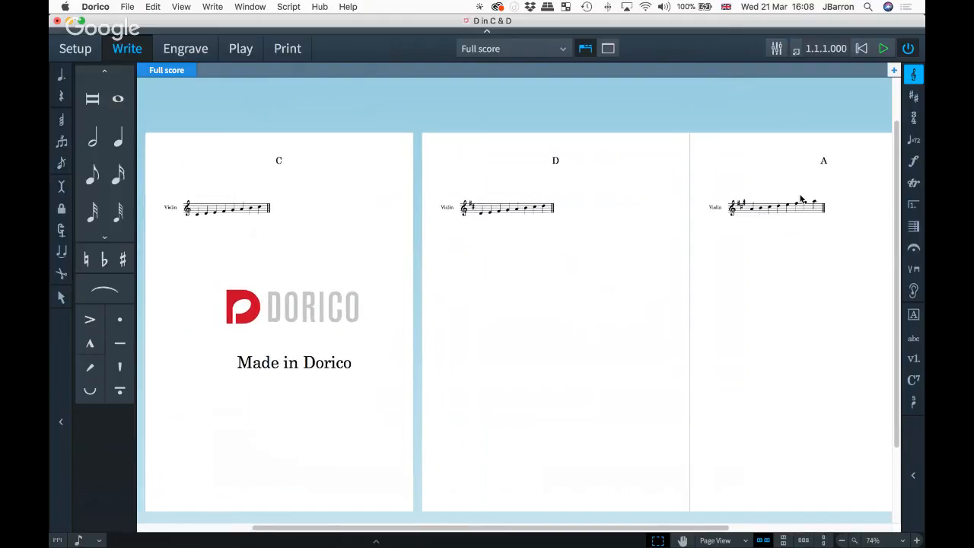
# Move flow A ahead of flow C in Setup mode, and view the reordered pages in Write and Engrave modes.
pyautogui.press('super')
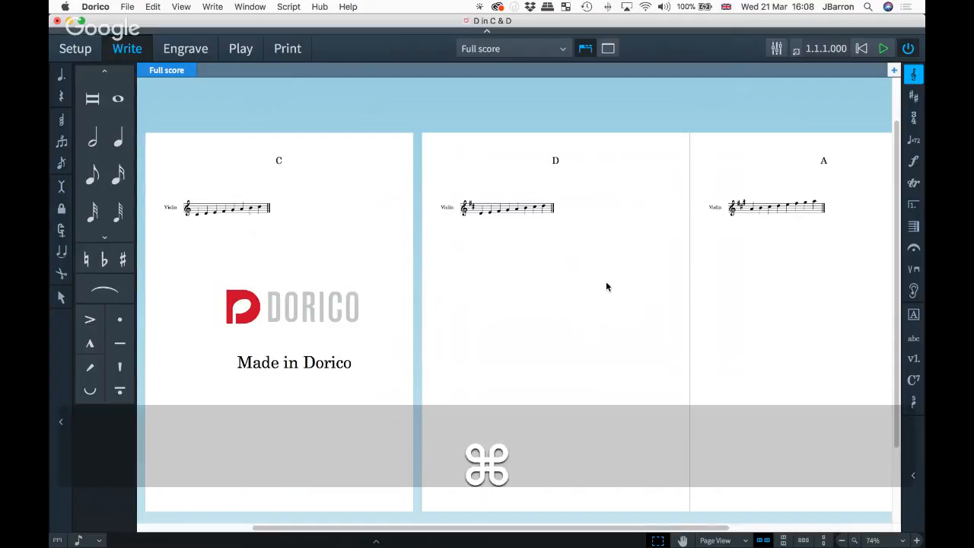
pyautogui.press('super+1')
pyautogui.click(608, 484)
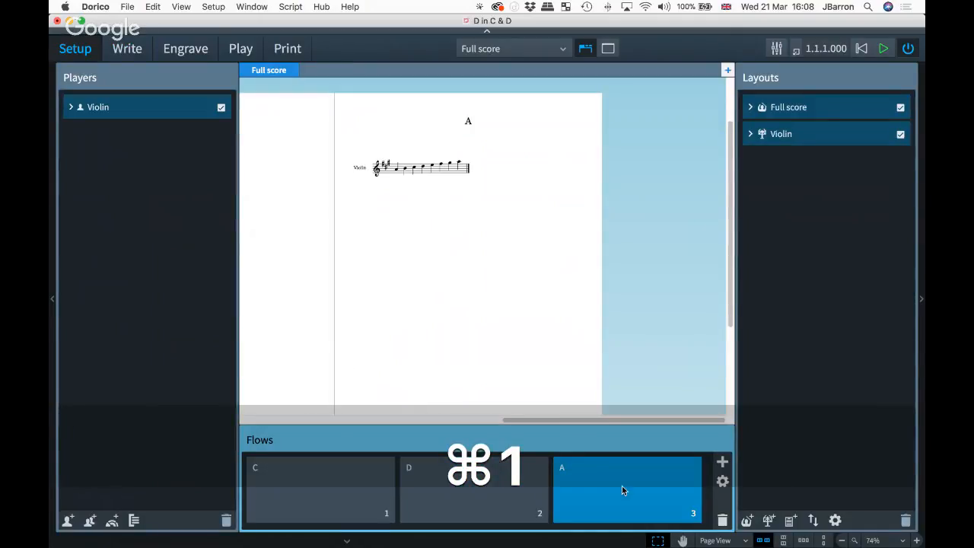
pyautogui.moveTo(289, 484); pyautogui.dragTo(370, 487)
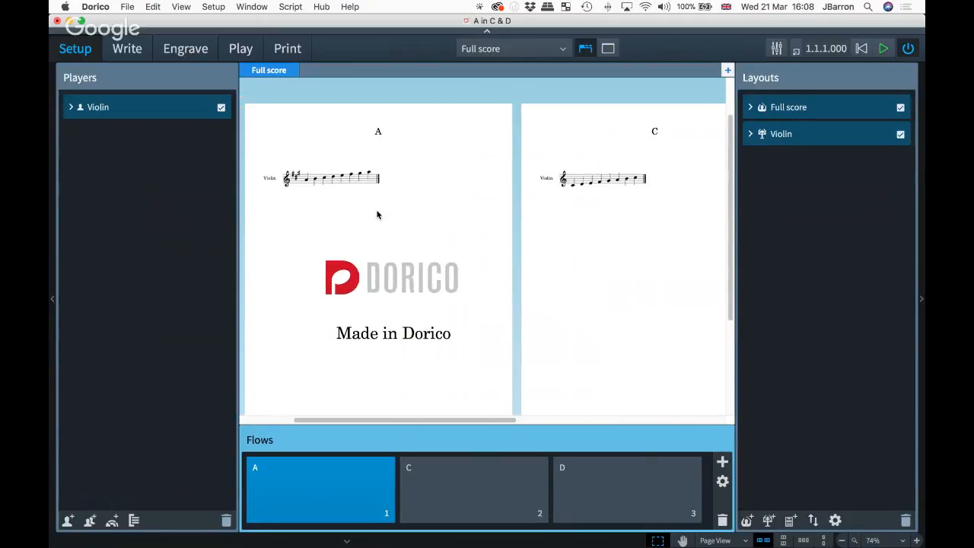
pyautogui.press('super+2')
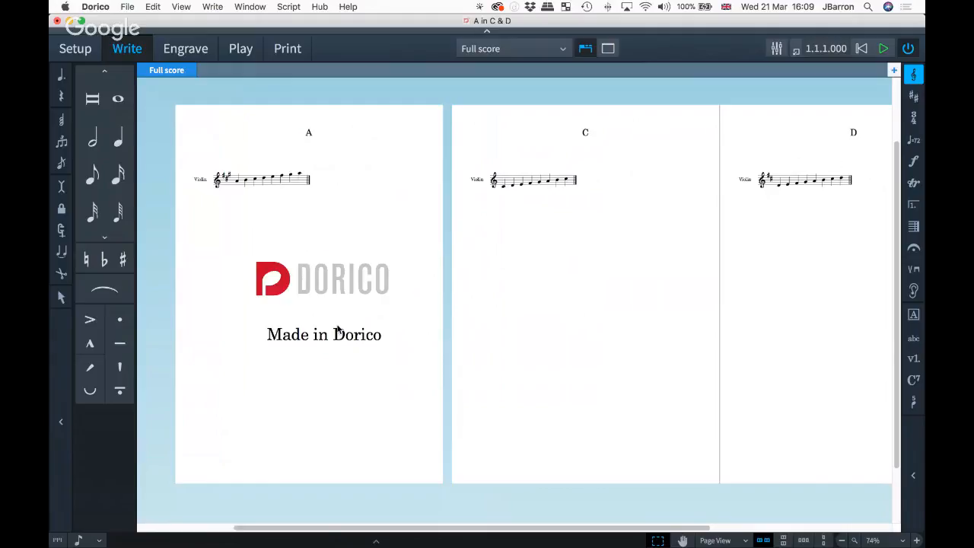
pyautogui.press('super+3')
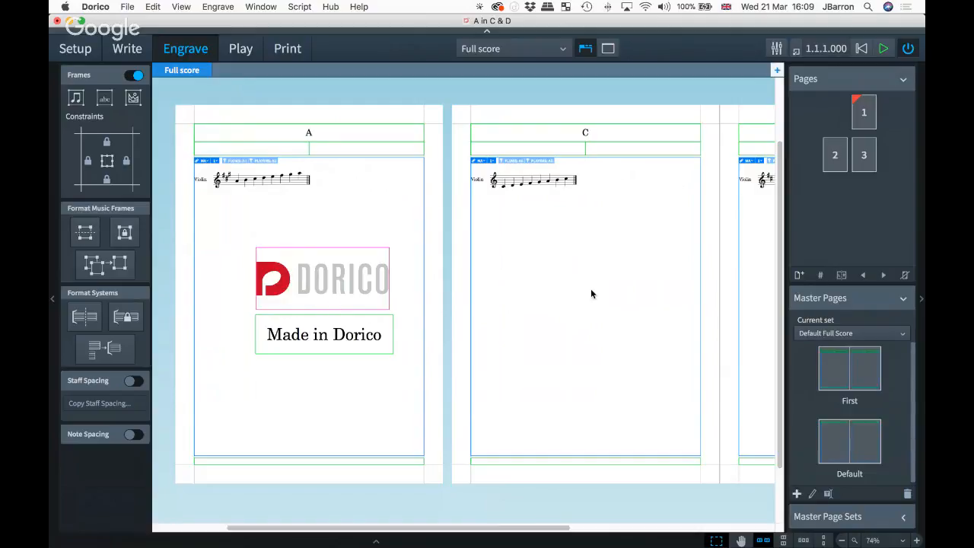
# Copy the Dorico logo frame and the "Made in Dorico" text frame from page 1 to page 2, and undo the copy.
pyautogui.click(354, 247)
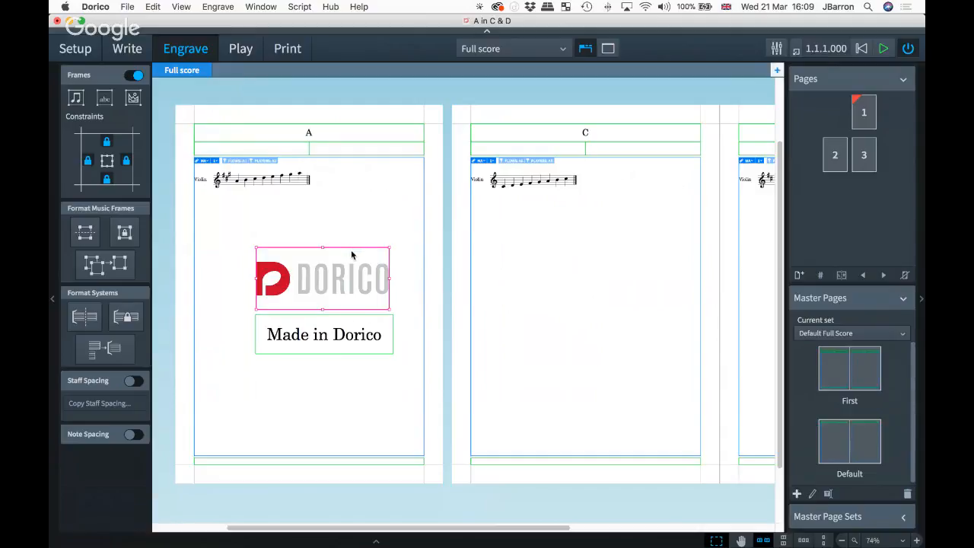
pyautogui.press('super')
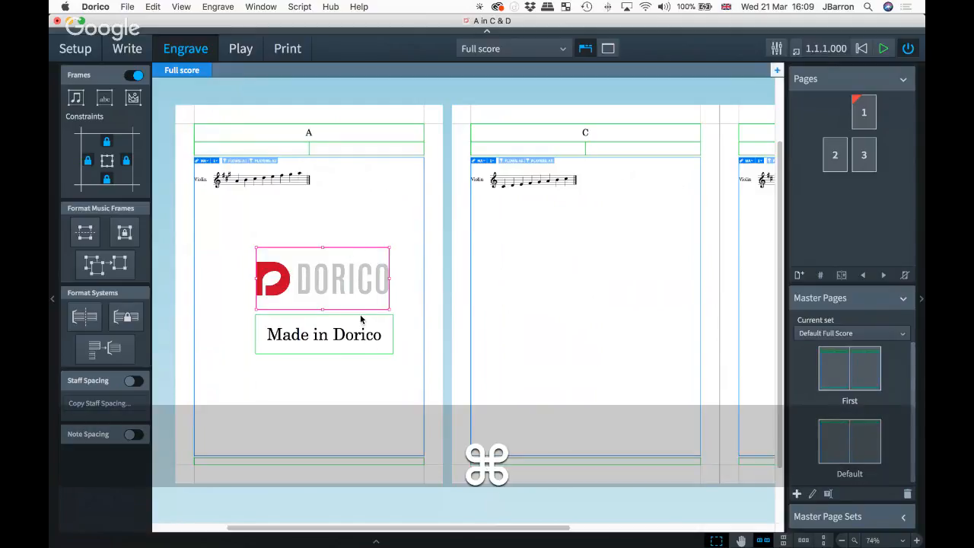
pyautogui.keyDown('super'); pyautogui.click(361, 319); pyautogui.keyUp('super')
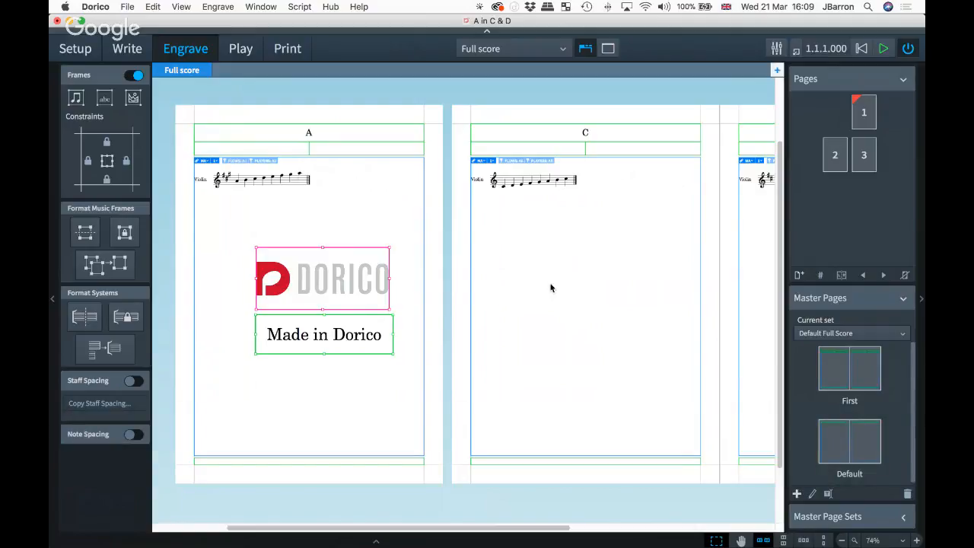
pyautogui.click(864, 120)
pyautogui.rightClick(865, 114)
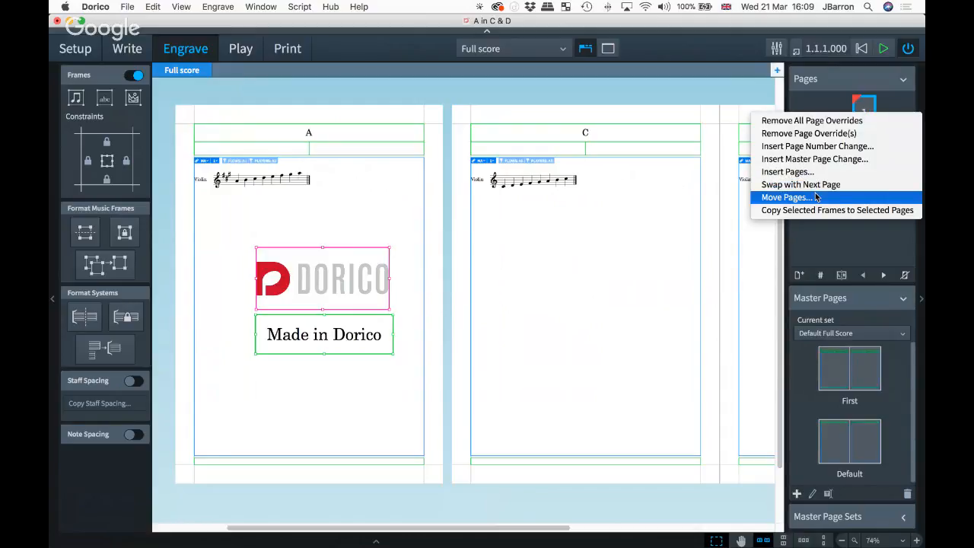
pyautogui.click(881, 213)
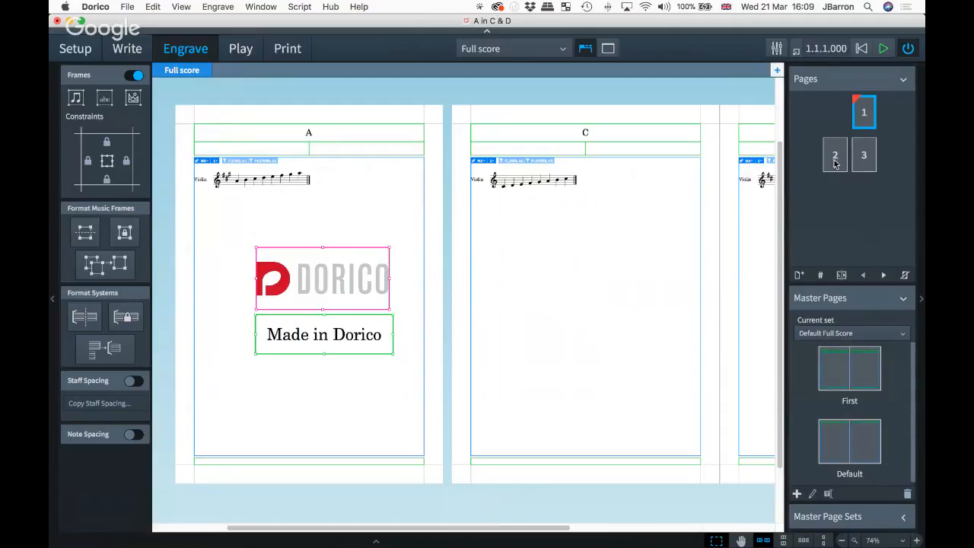
pyautogui.click(835, 162)
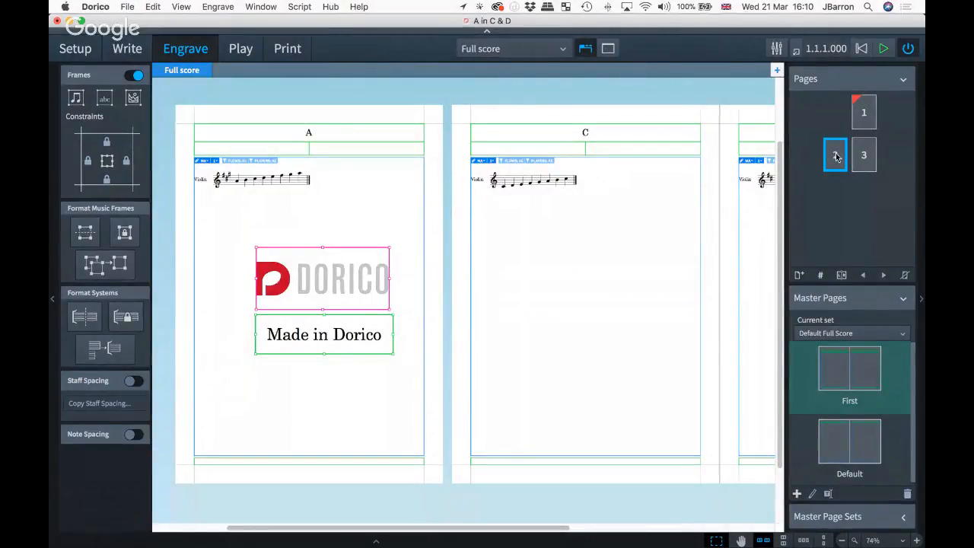
pyautogui.rightClick(836, 157)
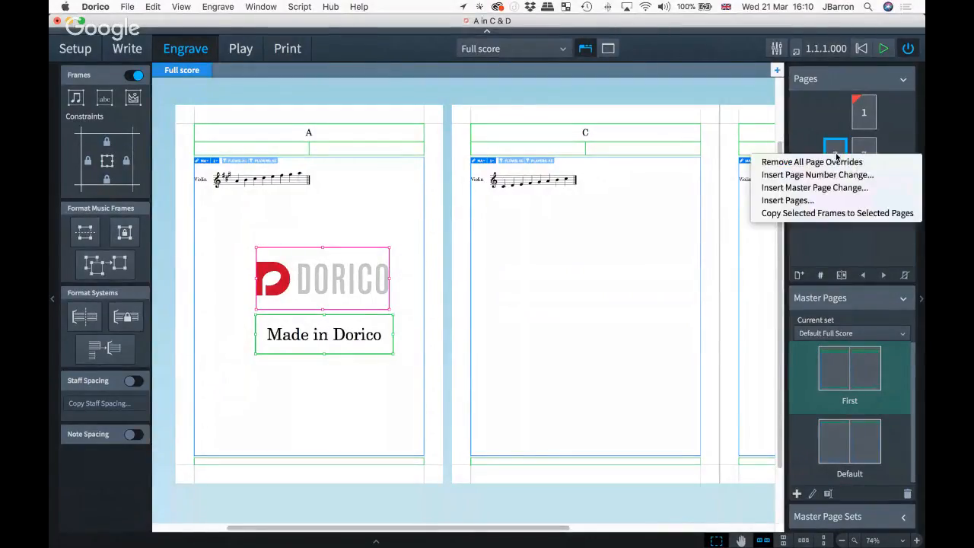
pyautogui.click(841, 215)
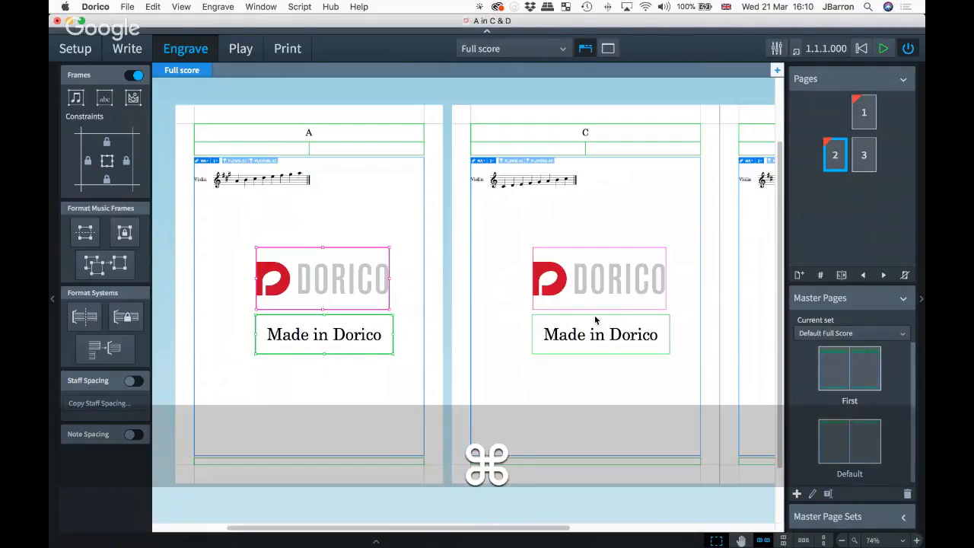
pyautogui.press('super+z')
# Swap page 1 with the next page so the logo and text frame overrides move to flow C's page.
pyautogui.click(863, 113)
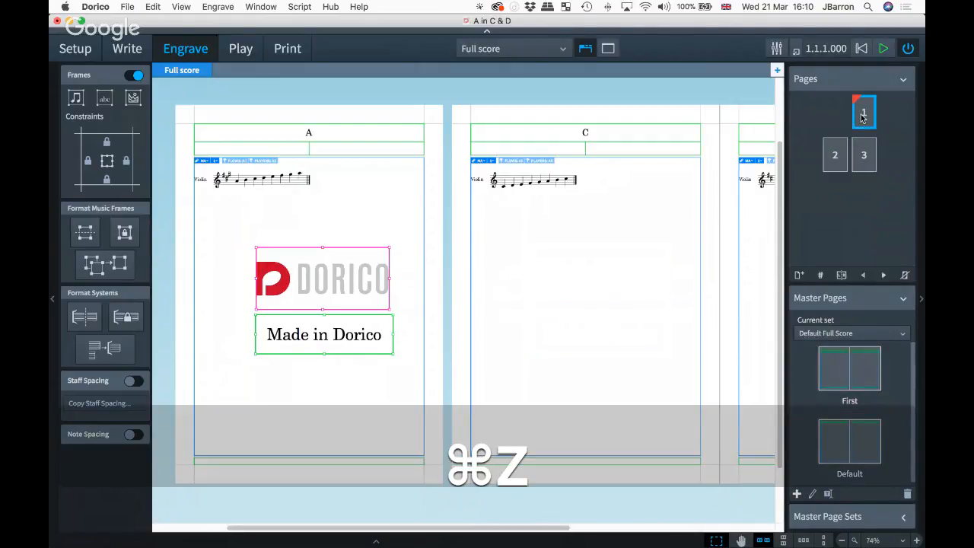
pyautogui.rightClick(864, 113)
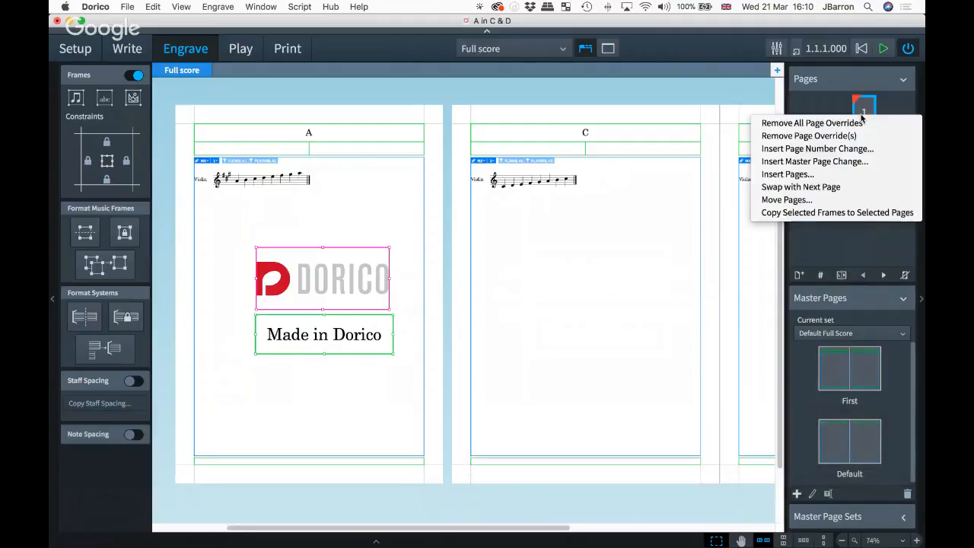
pyautogui.click(857, 187)
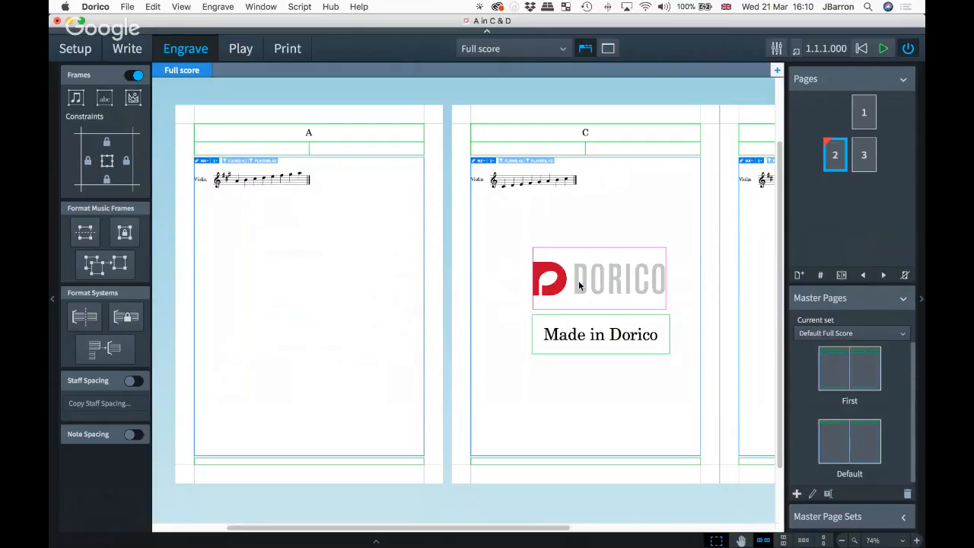
pyautogui.rightClick(840, 156)
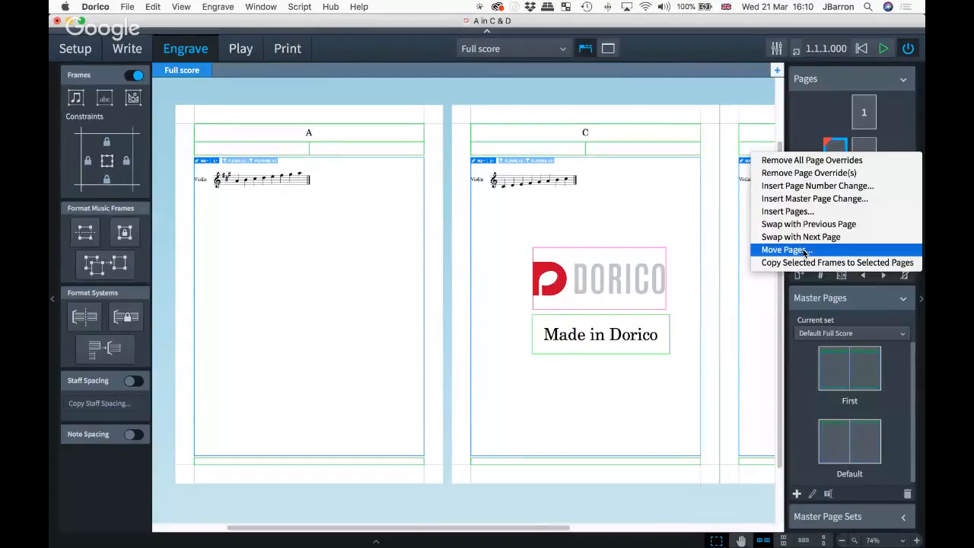
pyautogui.click(818, 112)
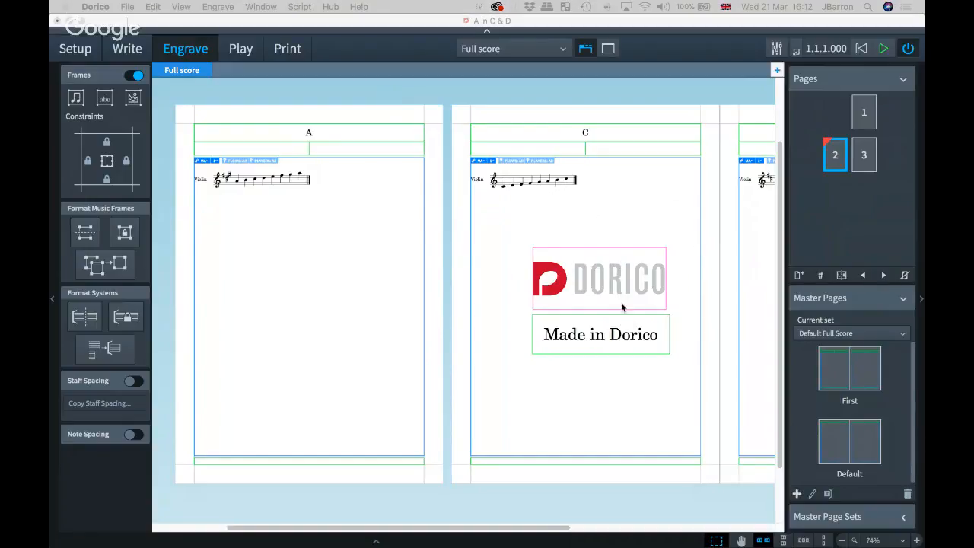
# Look through the Horn in F part of the Lefty and Righty project back to its title page.
pyautogui.click(620, 303)
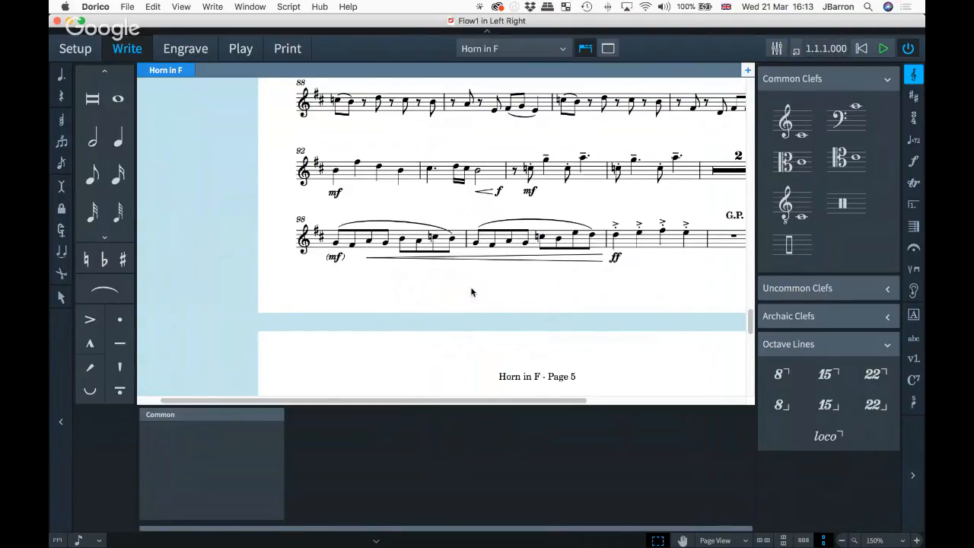
pyautogui.scroll(-5, 470, 289)
pyautogui.scroll(3, 472, 289)
pyautogui.scroll(15, 471, 289)
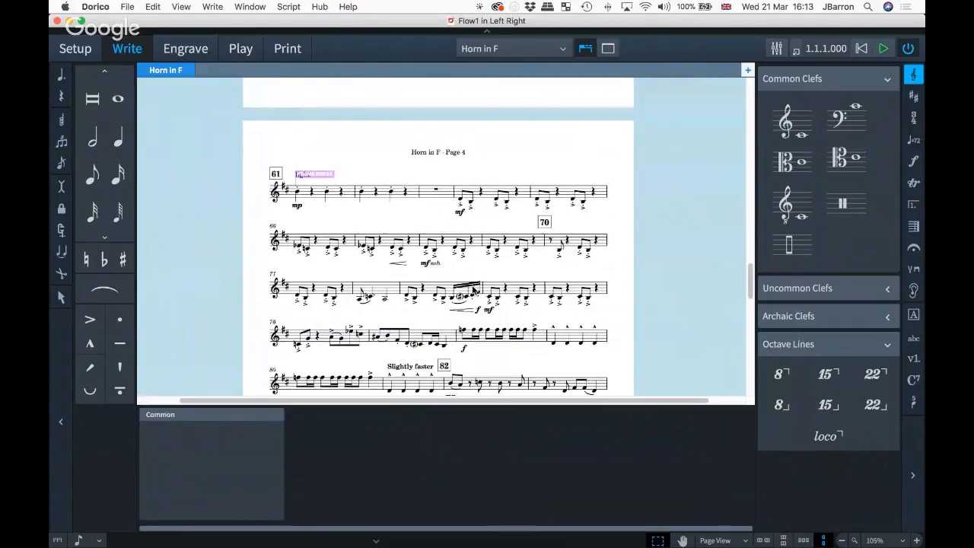
pyautogui.scroll(-5, 472, 288)
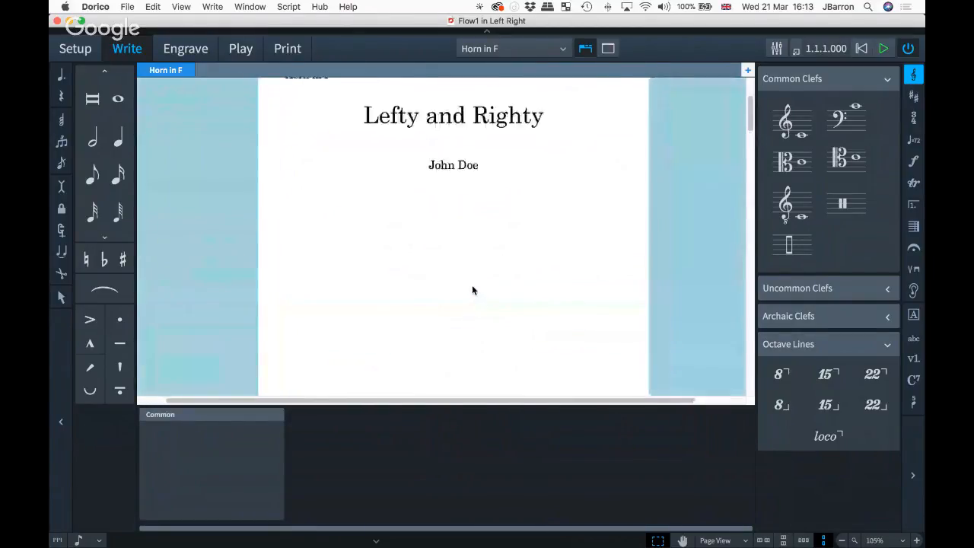
pyautogui.scroll(2, 472, 288)
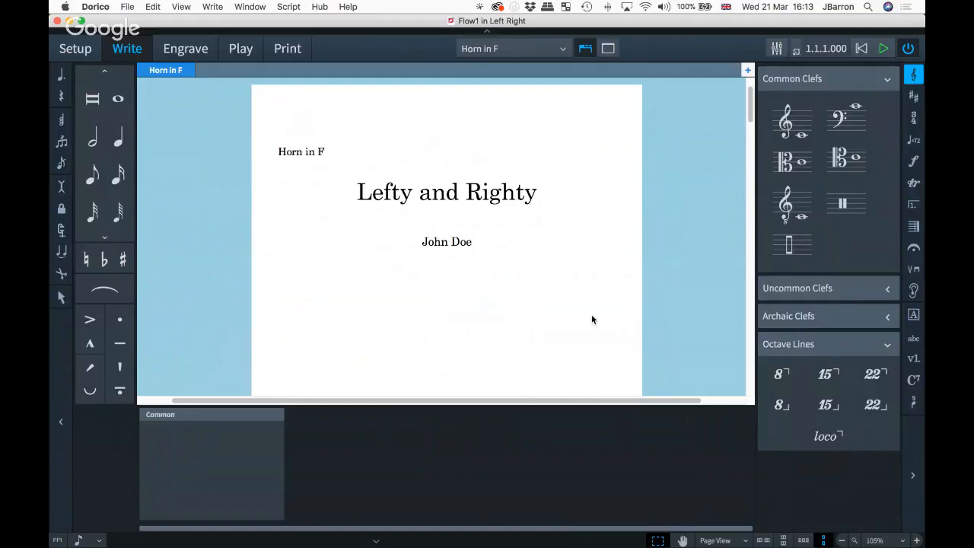
# Hide the properties area below the music and review the Horn in F title page and first music page.
pyautogui.click(495, 50)
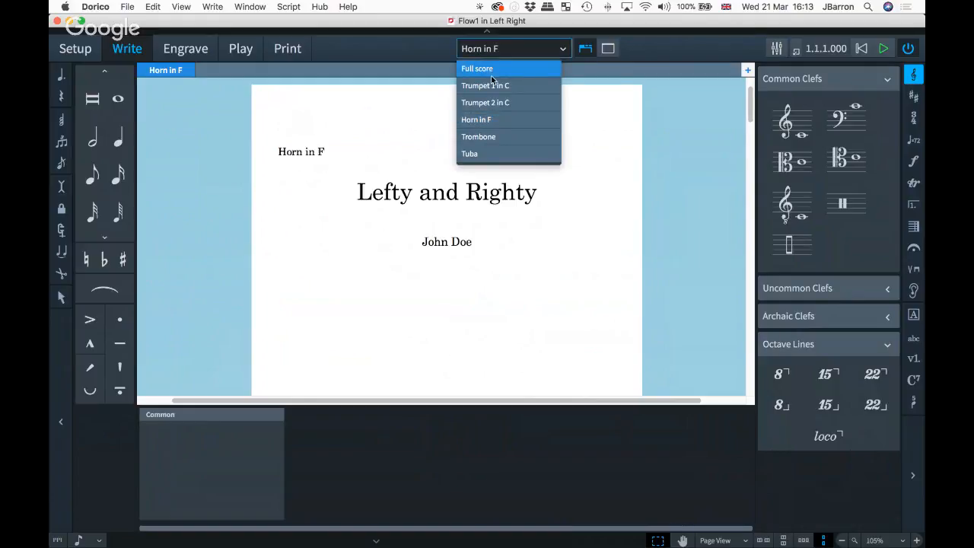
pyautogui.click(559, 234)
pyautogui.press('super+8')
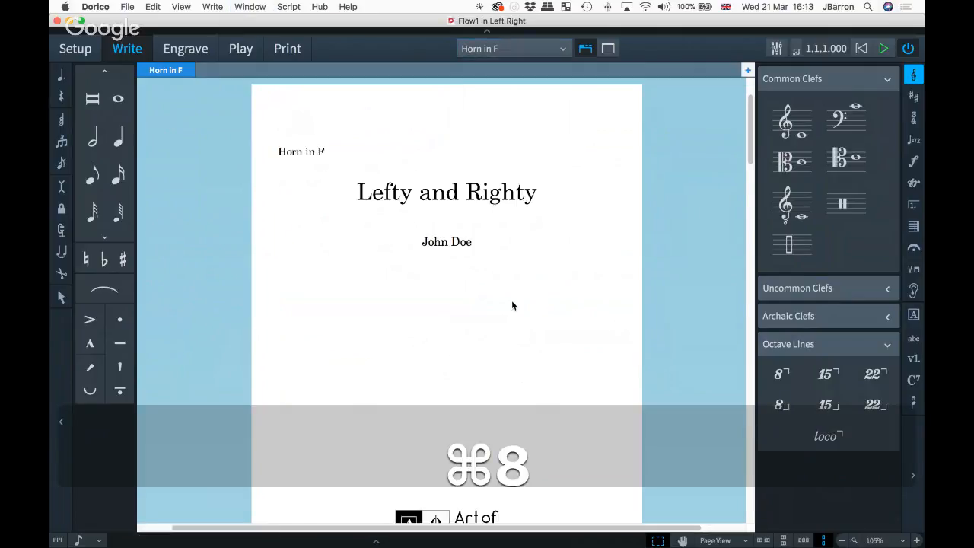
pyautogui.scroll(-5, 487, 302)
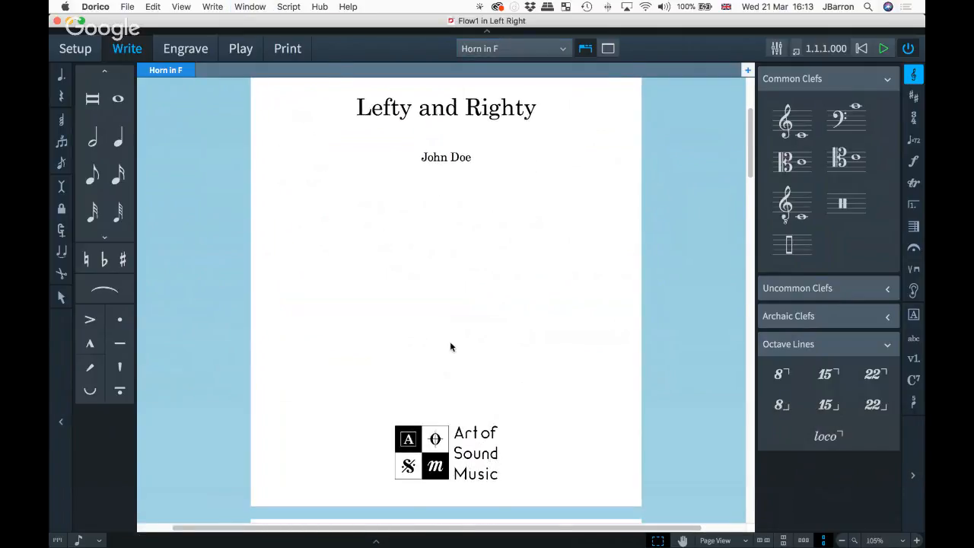
pyautogui.scroll(-4, 452, 410)
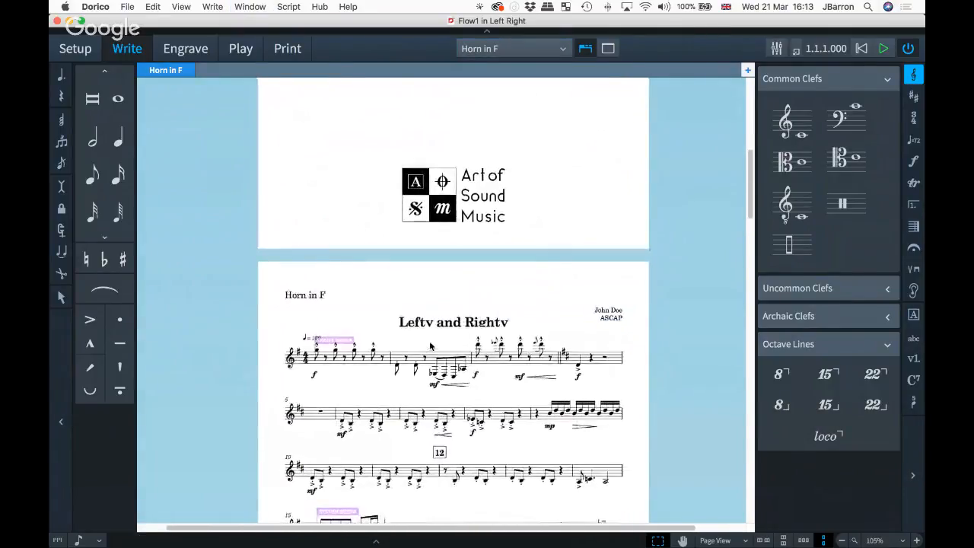
pyautogui.scroll(7, 428, 343)
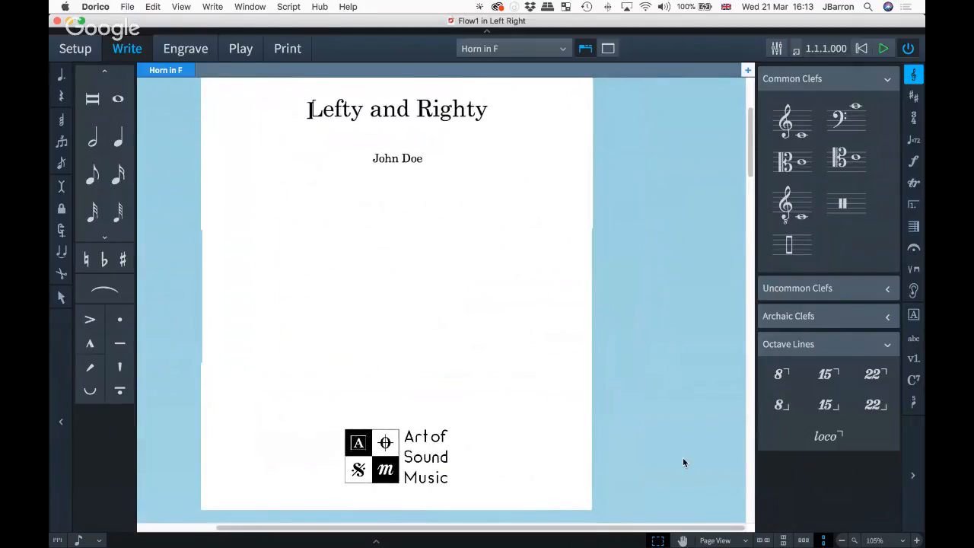
pyautogui.scroll(-15, 684, 463)
pyautogui.scroll(15, 682, 457)
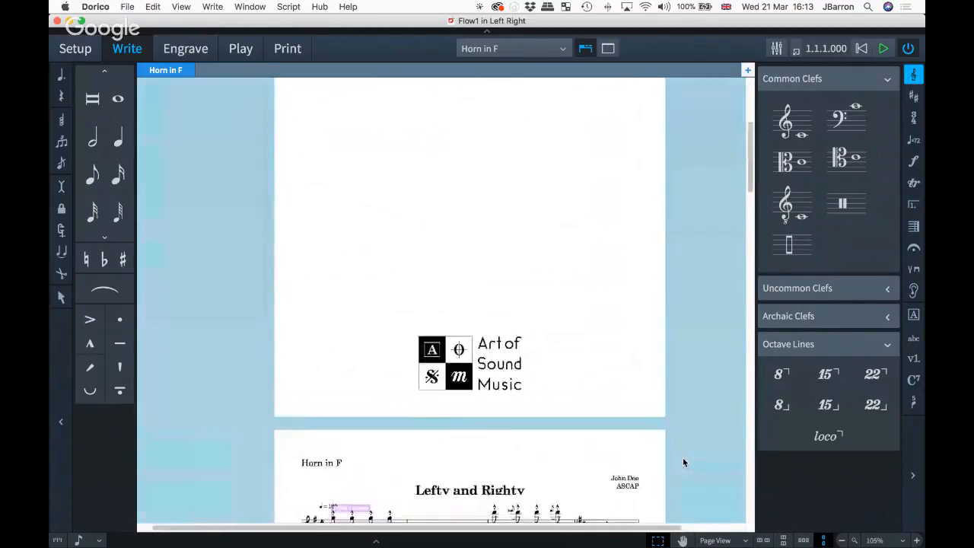
# Arrange the pages as horizontal spreads and view the horn part's title page beside its first page of music.
pyautogui.click(763, 540)
pyautogui.hscroll(2, 646, 435)
pyautogui.scroll(-2, 622, 411)
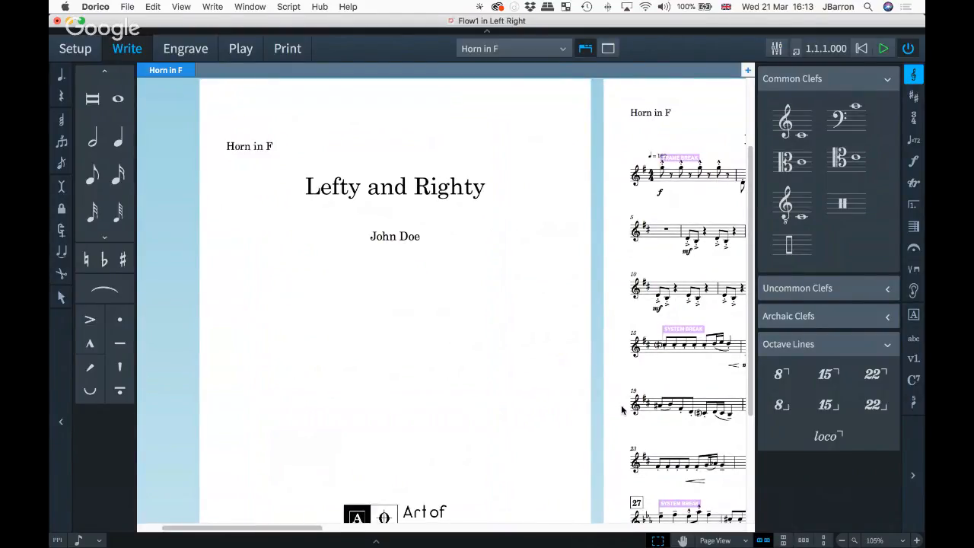
pyautogui.scroll(-1, 498, 311)
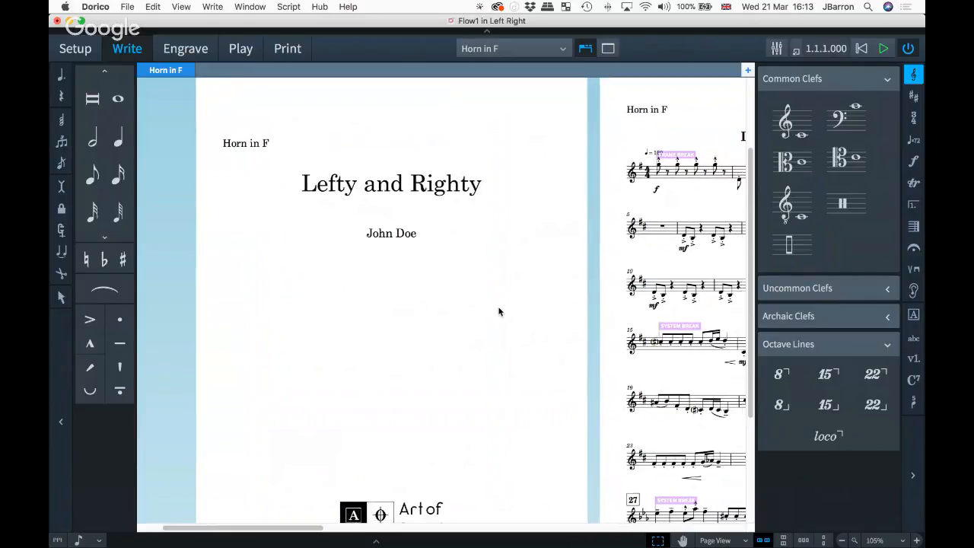
pyautogui.hscroll(2, 498, 311)
pyautogui.scroll(-1, 499, 310)
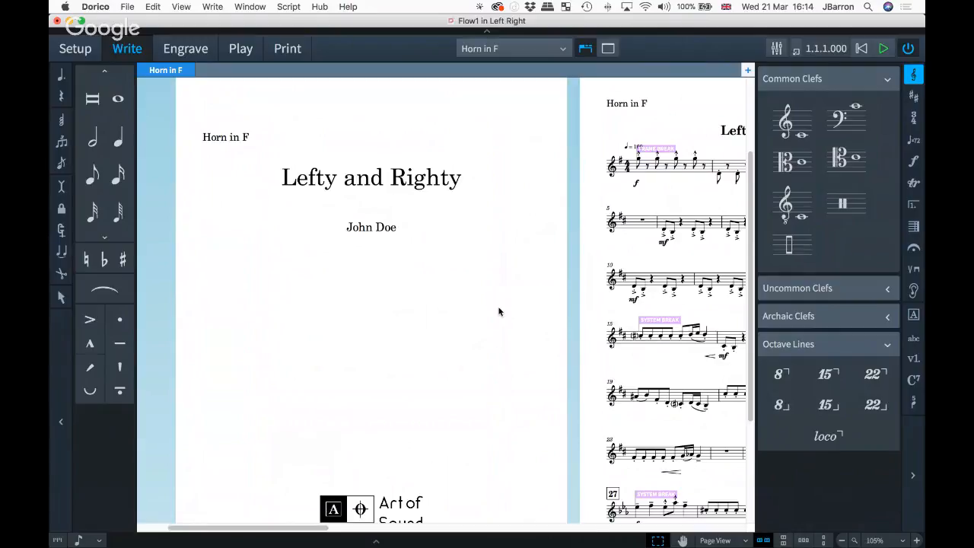
pyautogui.click(127, 7)
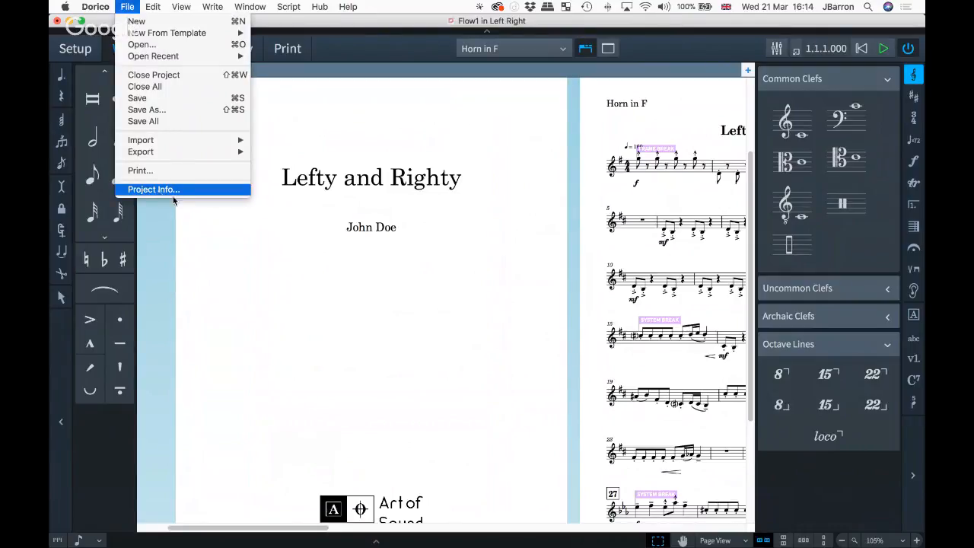
pyautogui.click(475, 290)
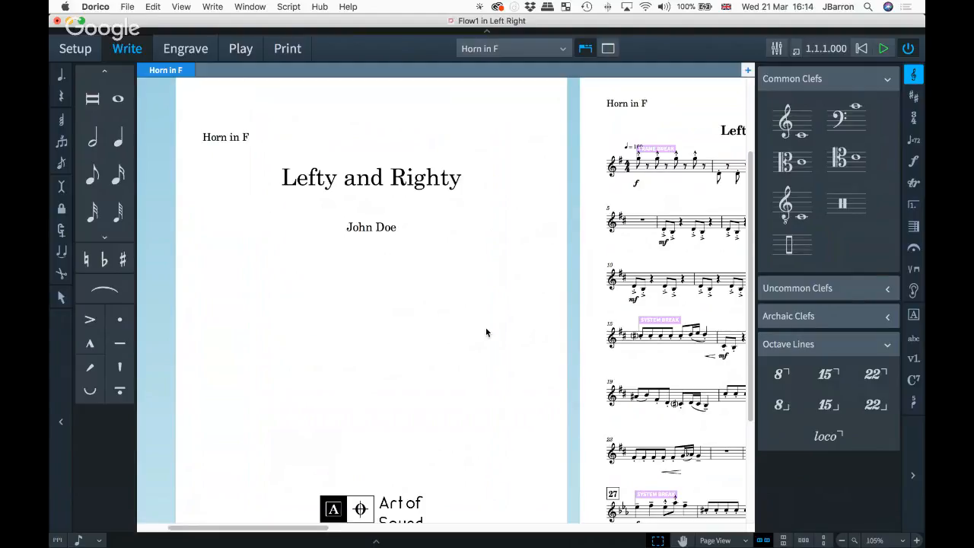
pyautogui.hscroll(3, 486, 332)
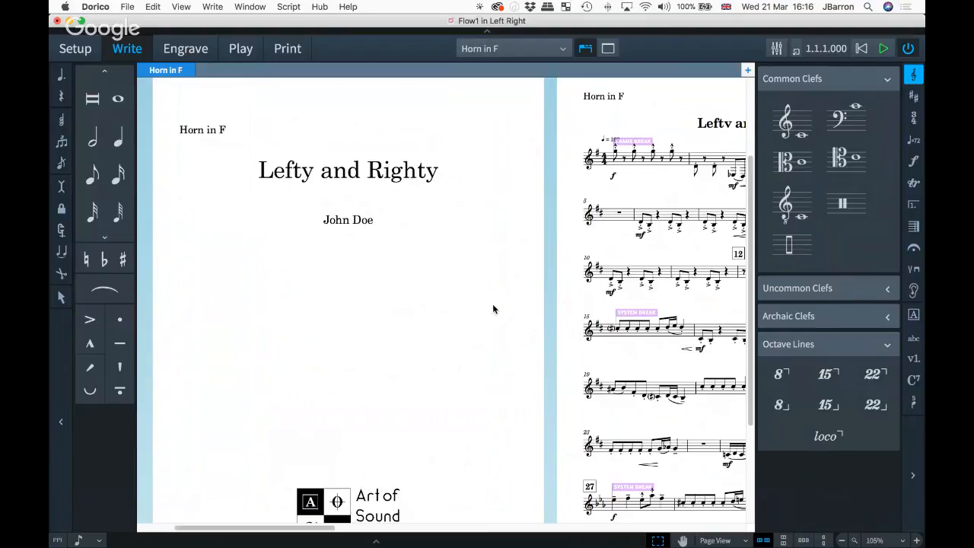
pyautogui.scroll(-5, 493, 307)
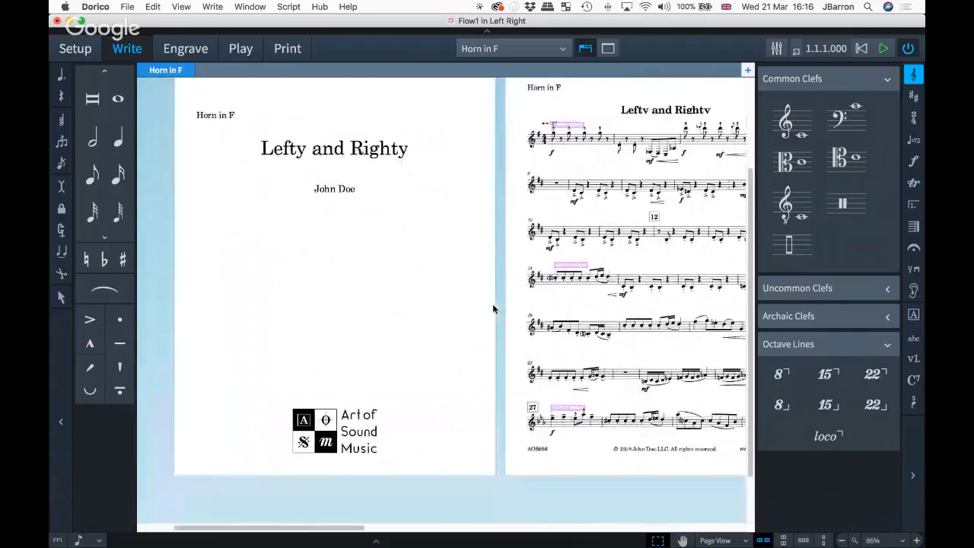
pyautogui.scroll(2, 456, 295)
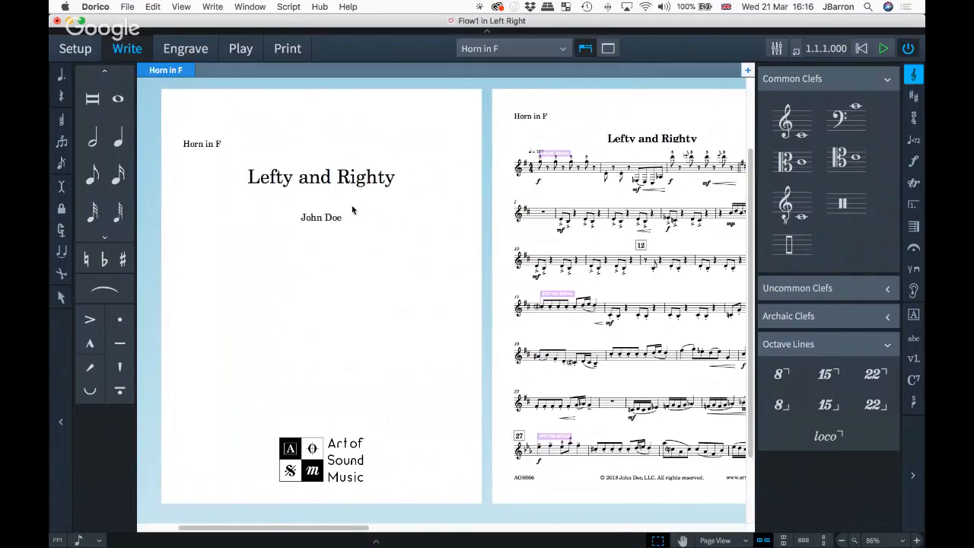
# Check the first pages of the Trumpet 2 in C and Trumpet 1 in C layouts, and return to Horn in F.
pyautogui.click(488, 48)
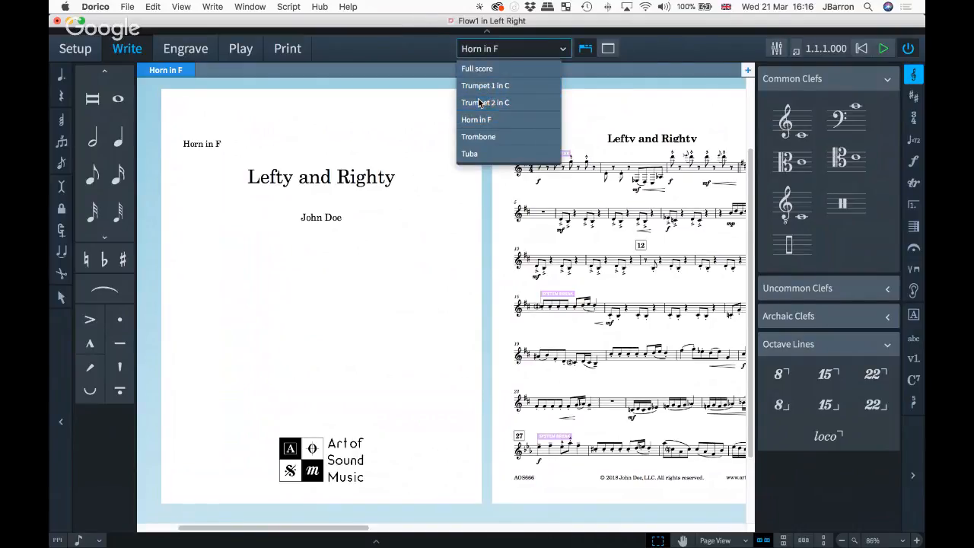
pyautogui.click(479, 103)
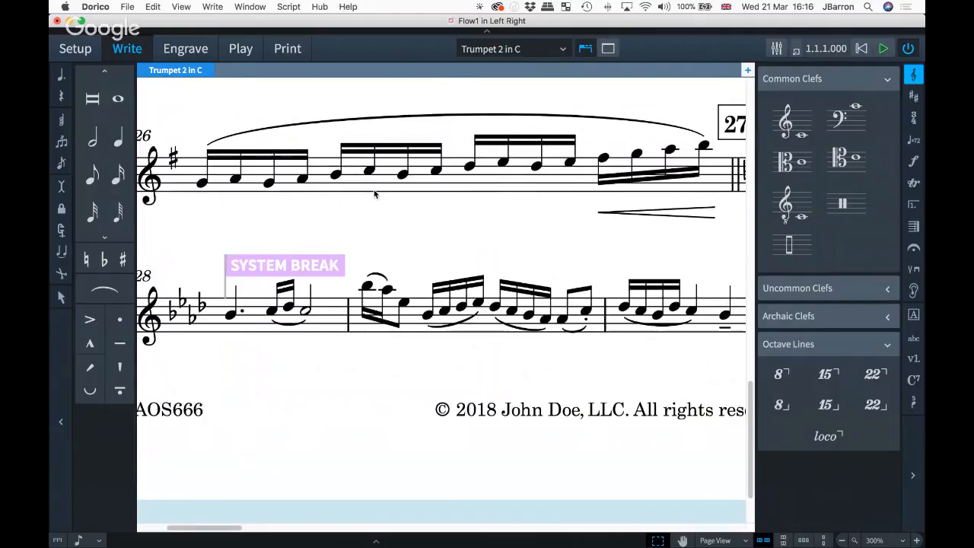
pyautogui.scroll(-10, 374, 194)
pyautogui.scroll(-2, 381, 234)
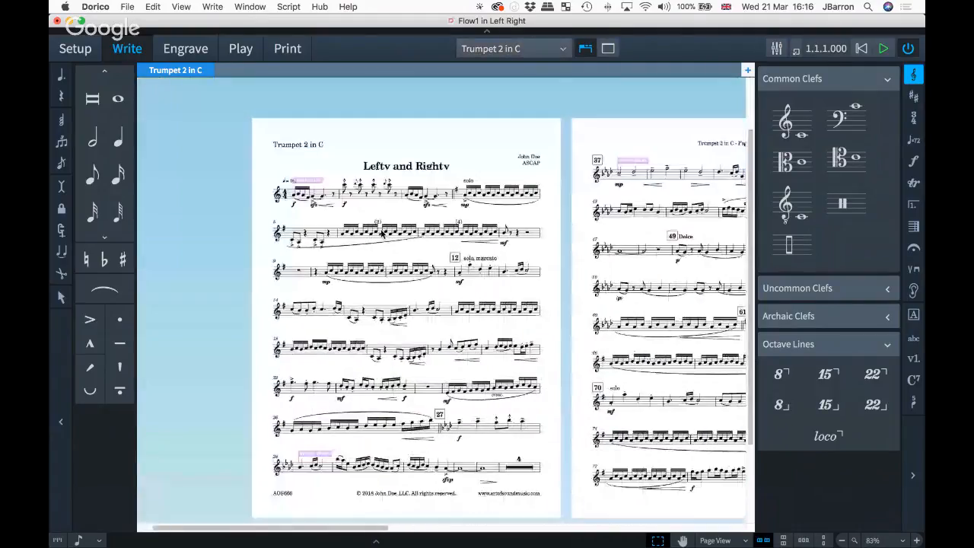
pyautogui.click(491, 48)
pyautogui.click(487, 84)
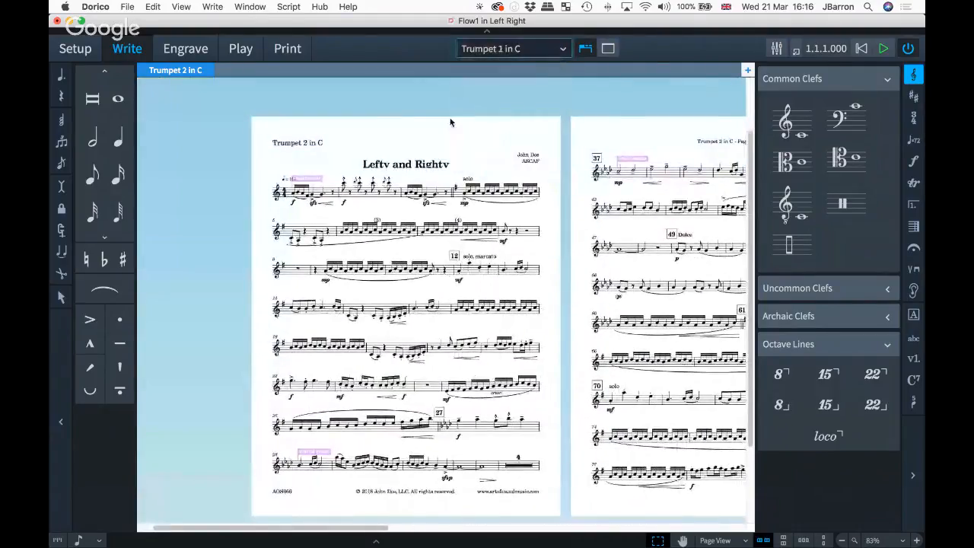
pyautogui.scroll(5, 390, 144)
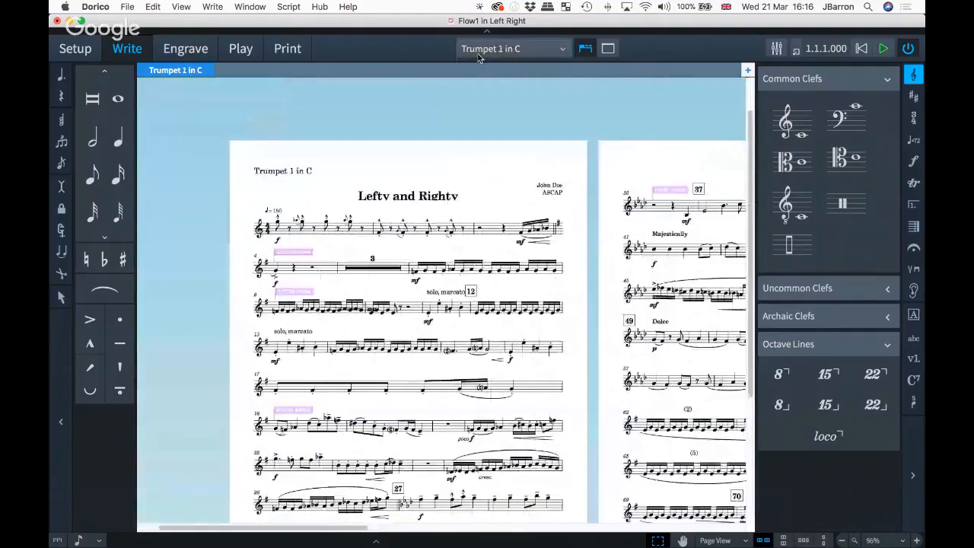
pyautogui.click(490, 48)
pyautogui.click(478, 119)
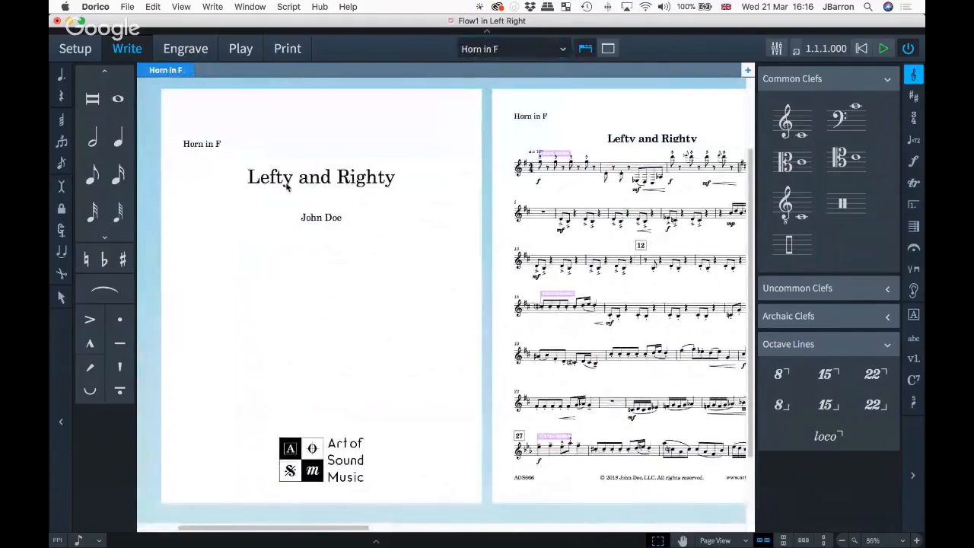
# Switch the Horn in F layout to Engrave mode and examine the page frames and headers through page 5.
pyautogui.click(186, 49)
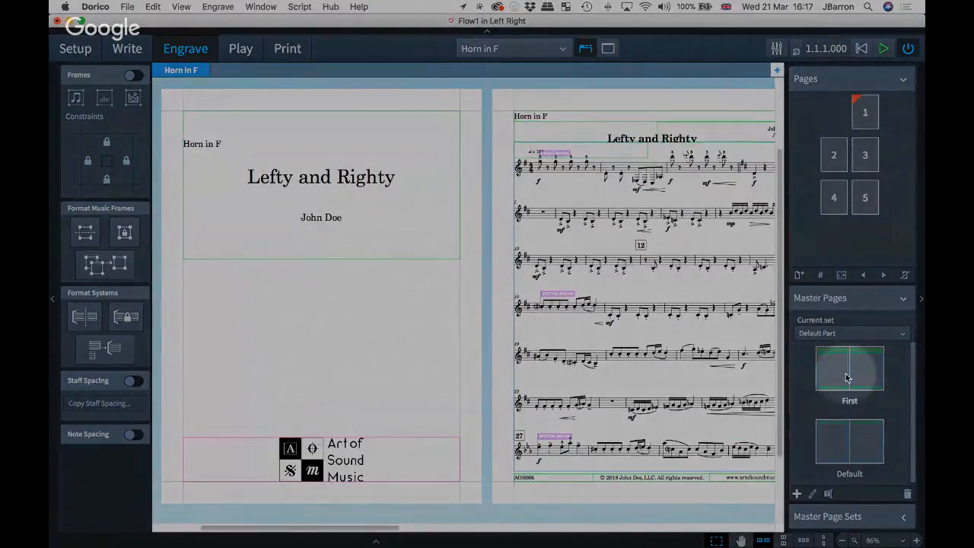
pyautogui.hscroll(5, 415, 159)
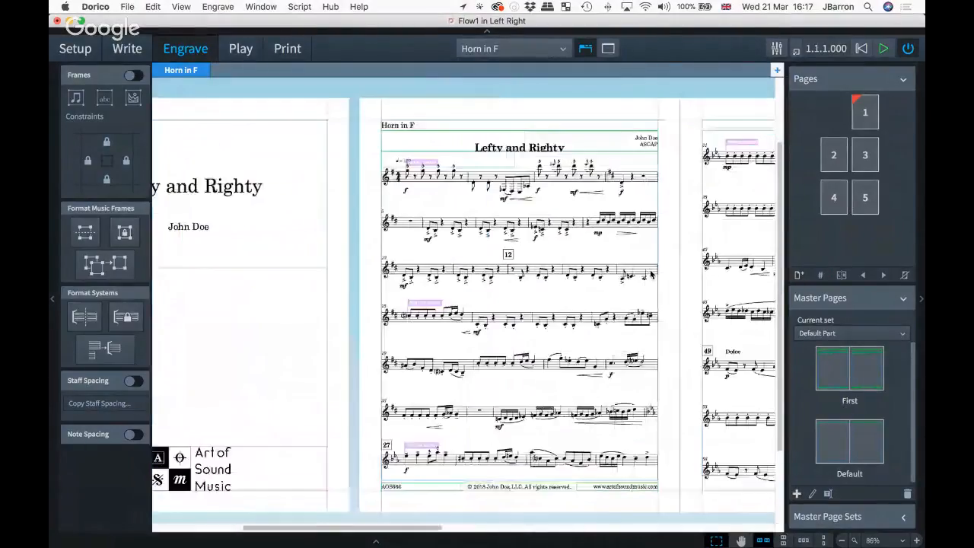
pyautogui.scroll(-3, 415, 158)
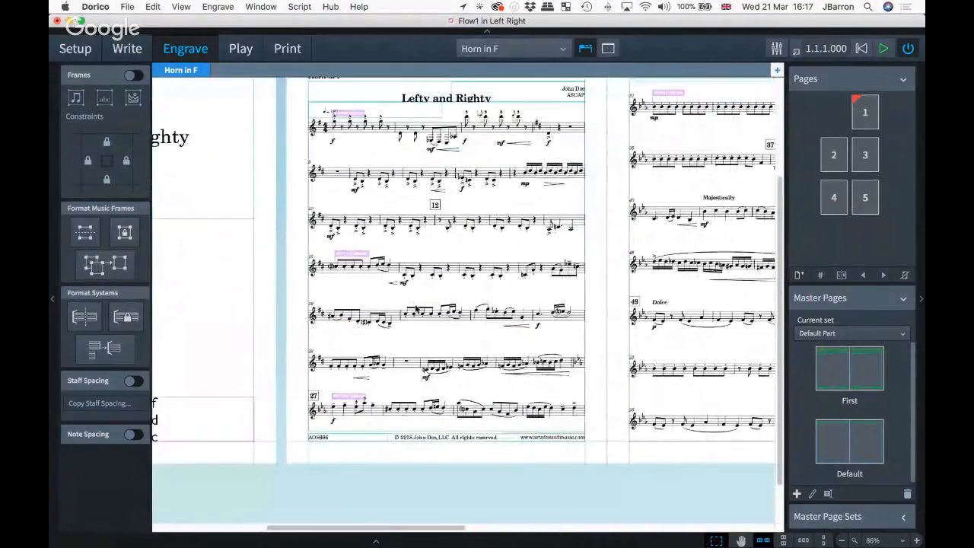
pyautogui.hscroll(6, 429, 247)
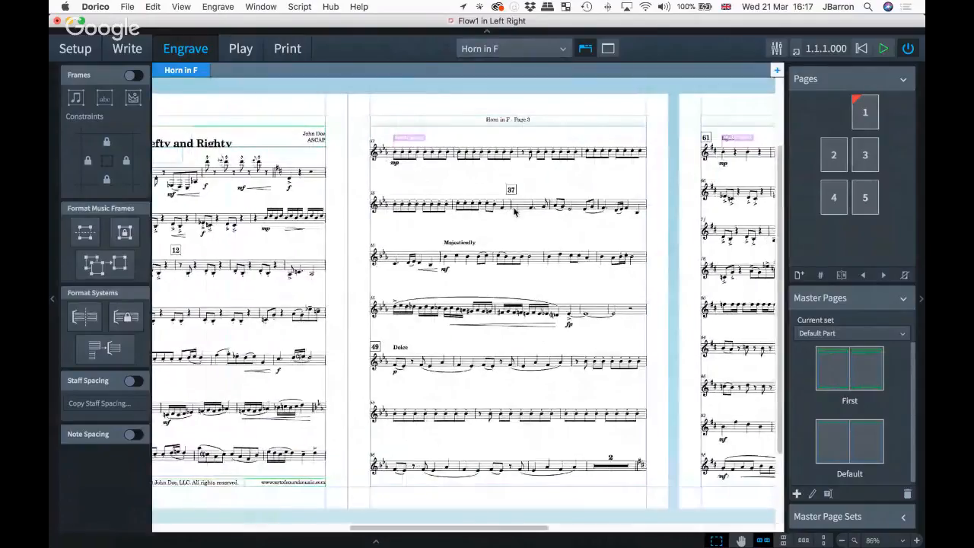
pyautogui.hscroll(8, 506, 216)
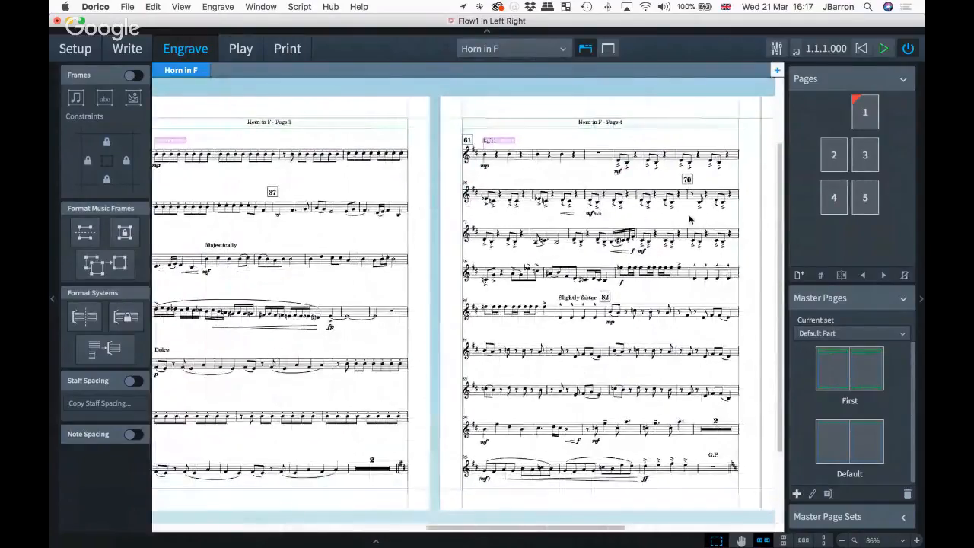
pyautogui.hscroll(-5, 689, 219)
pyautogui.hscroll(5, 609, 197)
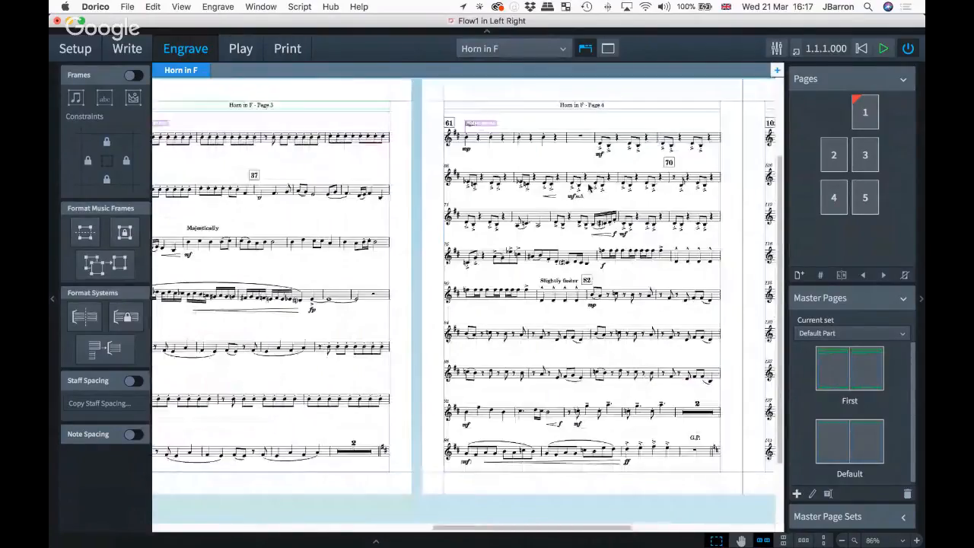
pyautogui.hscroll(5, 601, 190)
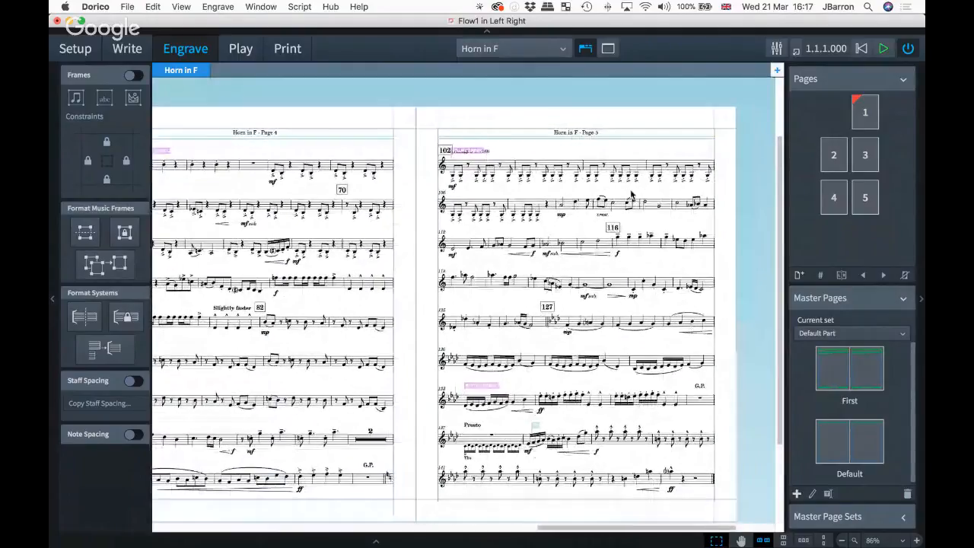
pyautogui.hscroll(-10, 631, 195)
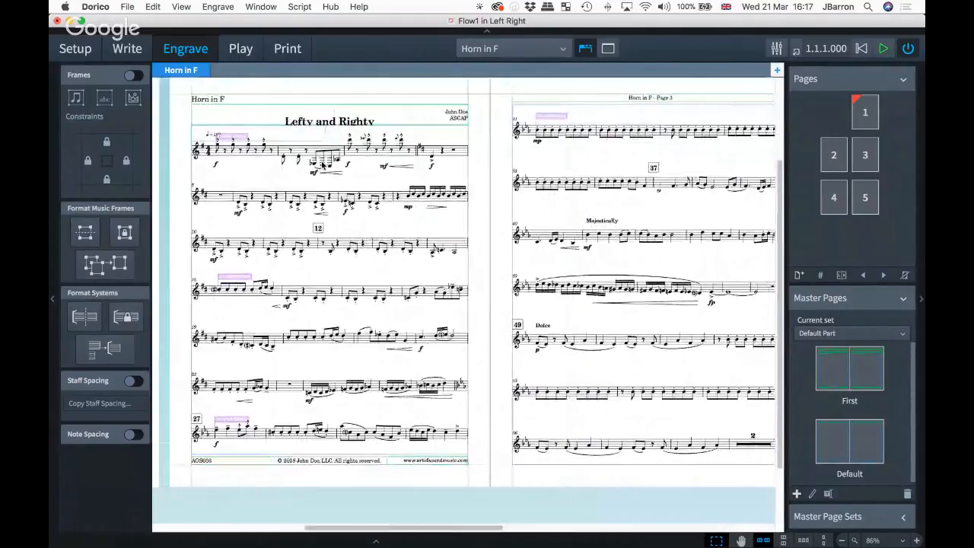
pyautogui.hscroll(-2, 311, 162)
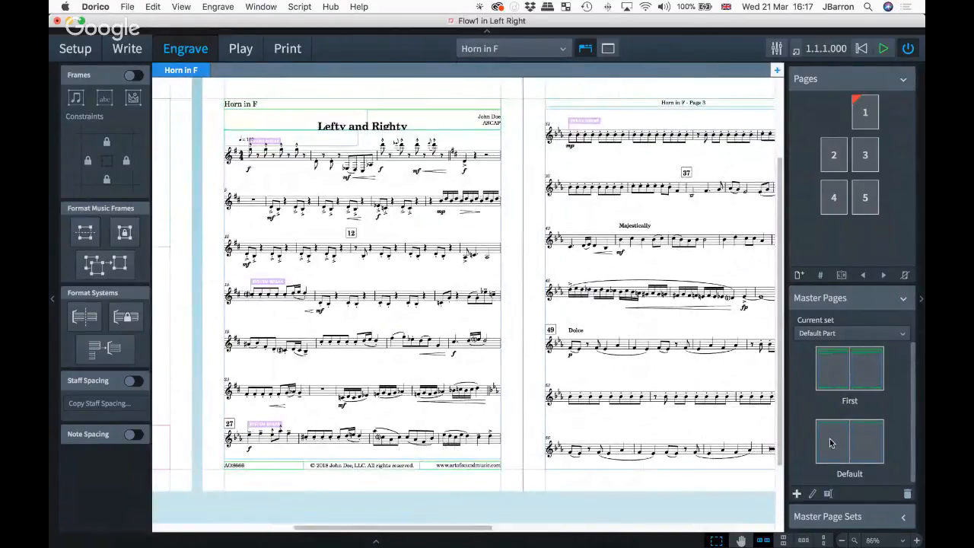
# Create a new custom master page named "Part title" in the Default Part set, based on none.
pyautogui.click(798, 495)
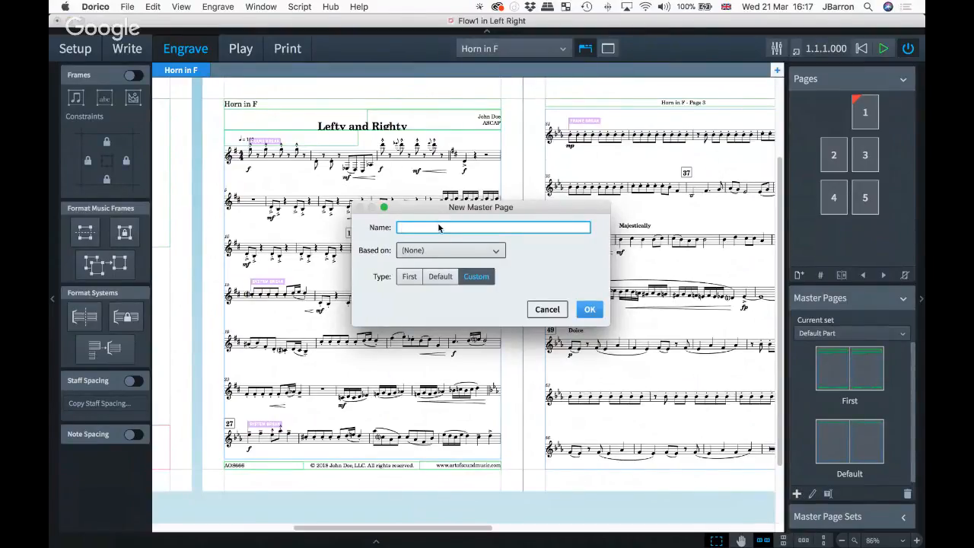
pyautogui.write('Part titles')
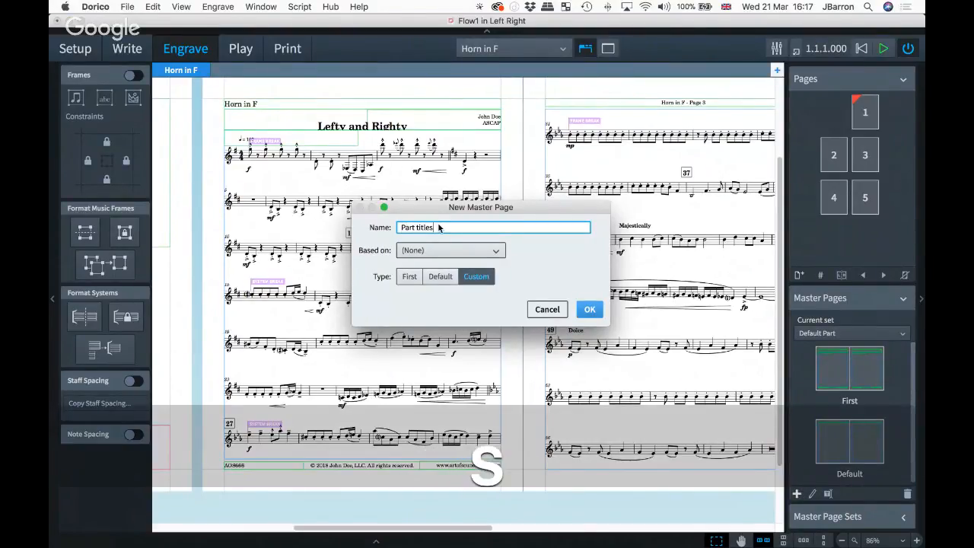
pyautogui.press('BackSpace')
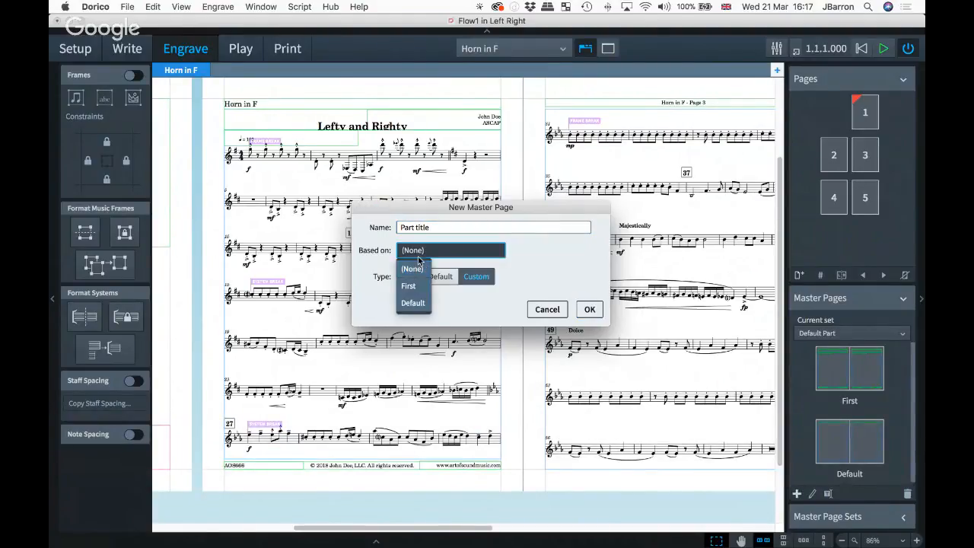
pyautogui.click(414, 268)
pyautogui.click(481, 279)
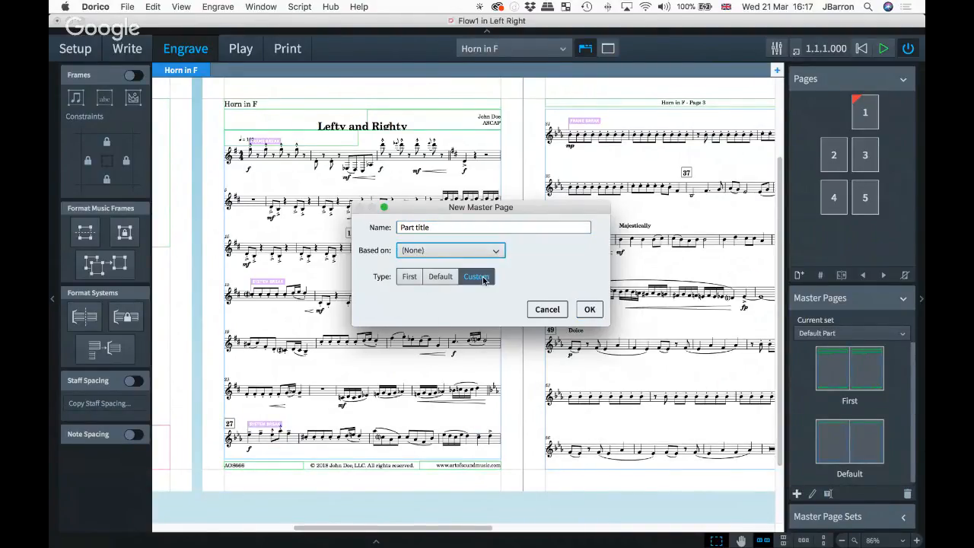
pyautogui.click(590, 310)
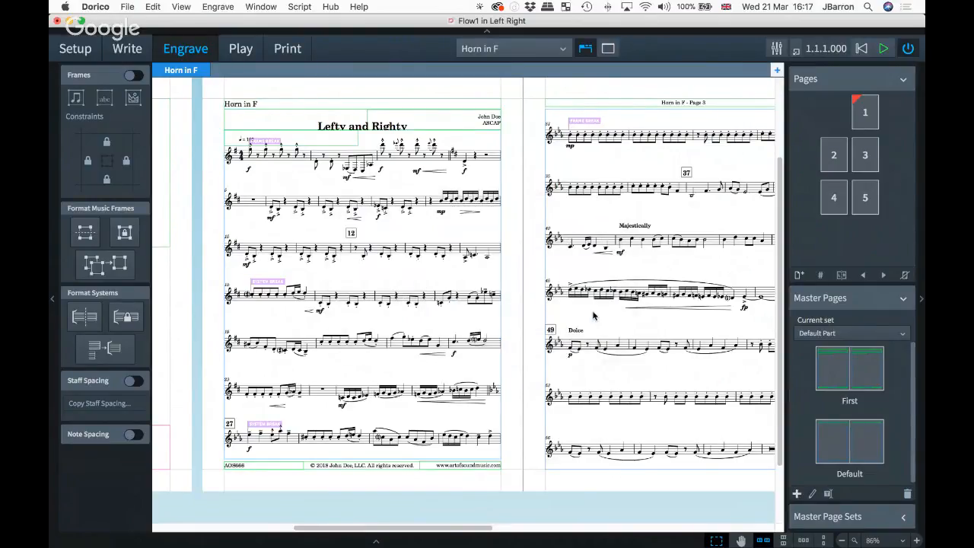
# Open the Part title master page for editing and draw a margin-to-margin text frame across the upper part of its left page.
pyautogui.scroll(-2, 828, 407)
pyautogui.scroll(-1, 828, 409)
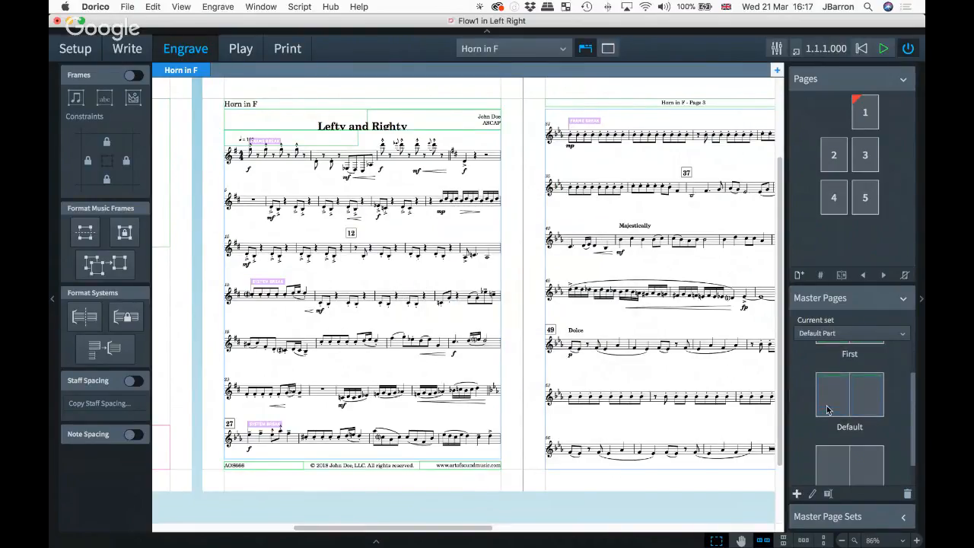
pyautogui.scroll(-1, 833, 426)
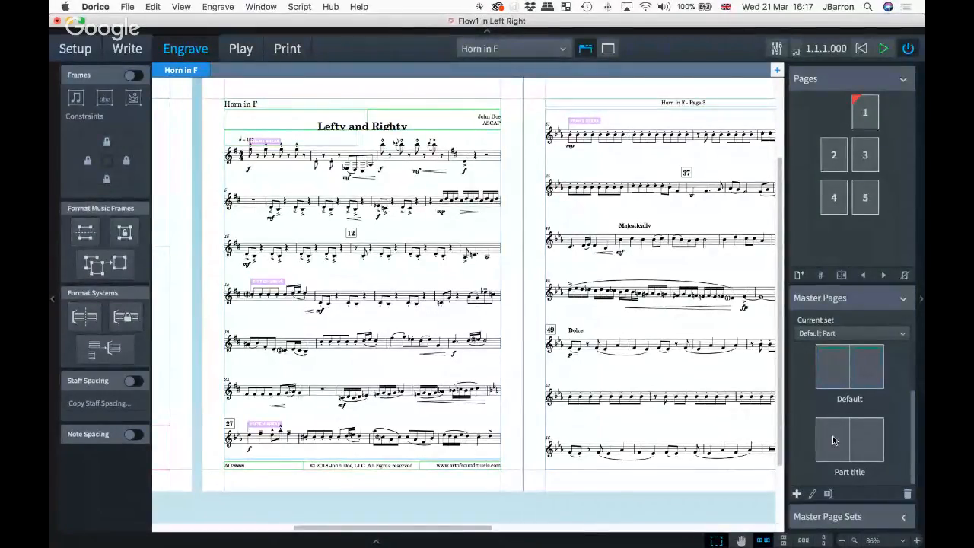
pyautogui.click(832, 439)
pyautogui.doubleClick(832, 437)
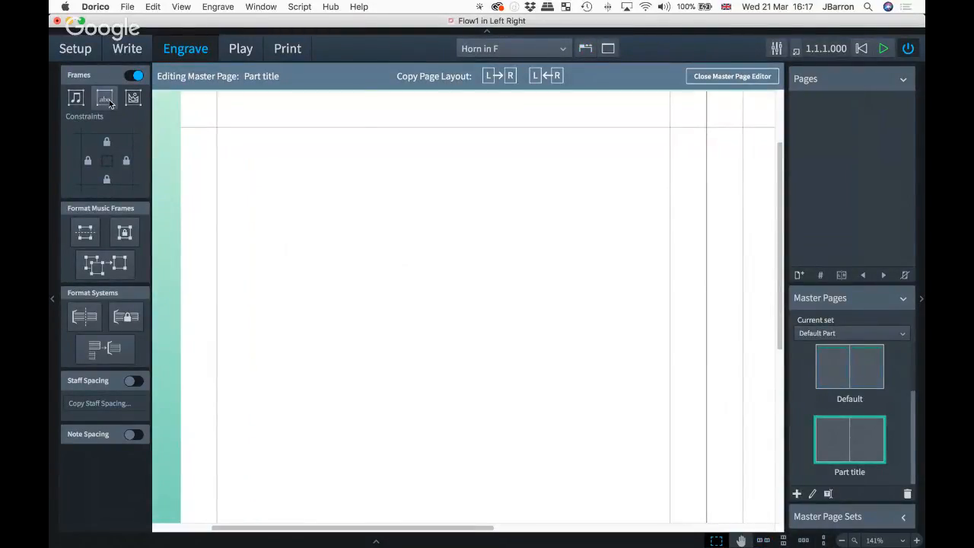
pyautogui.moveTo(217, 131); pyautogui.dragTo(676, 361)
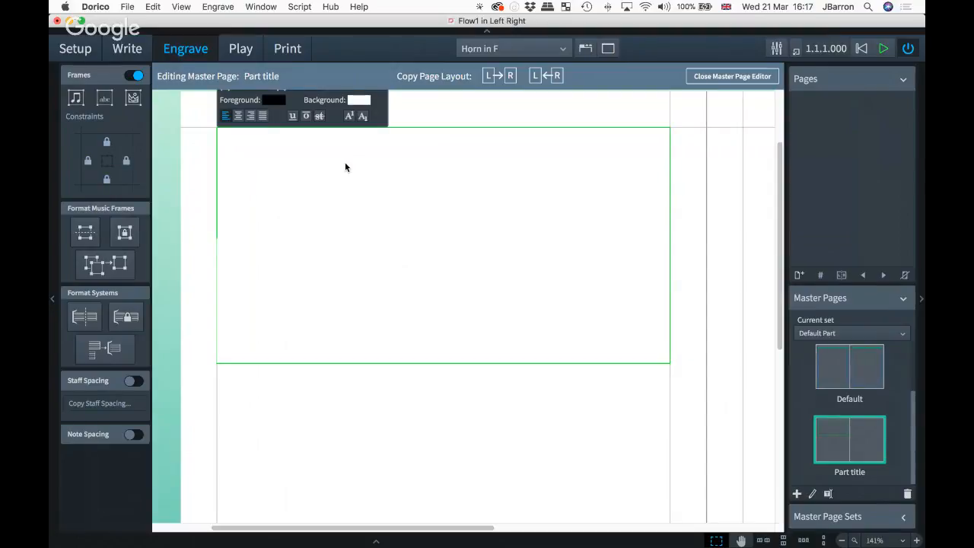
pyautogui.press('Up')
pyautogui.press('Left')
pyautogui.write('@@')
pyautogui.press('Left')
pyautogui.write('layo')
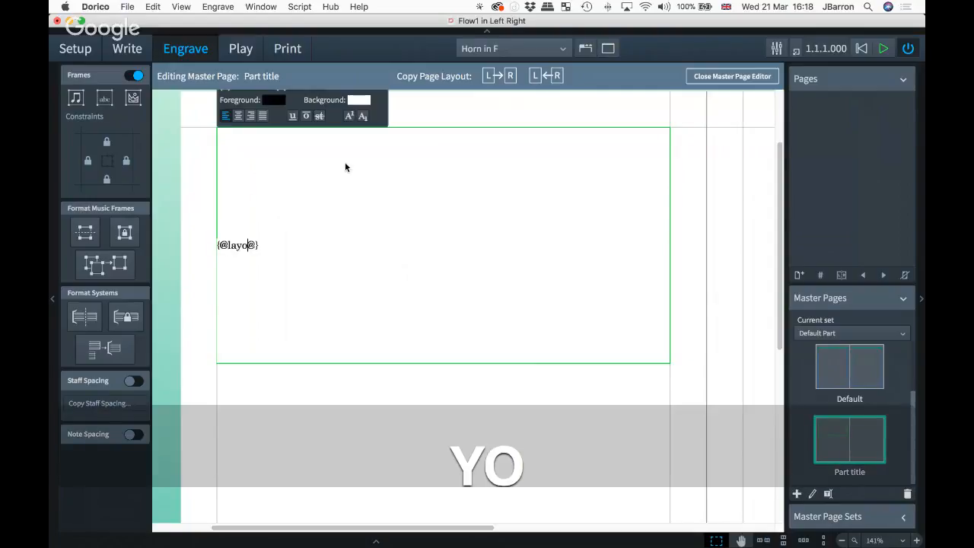
pyautogui.write('utname')
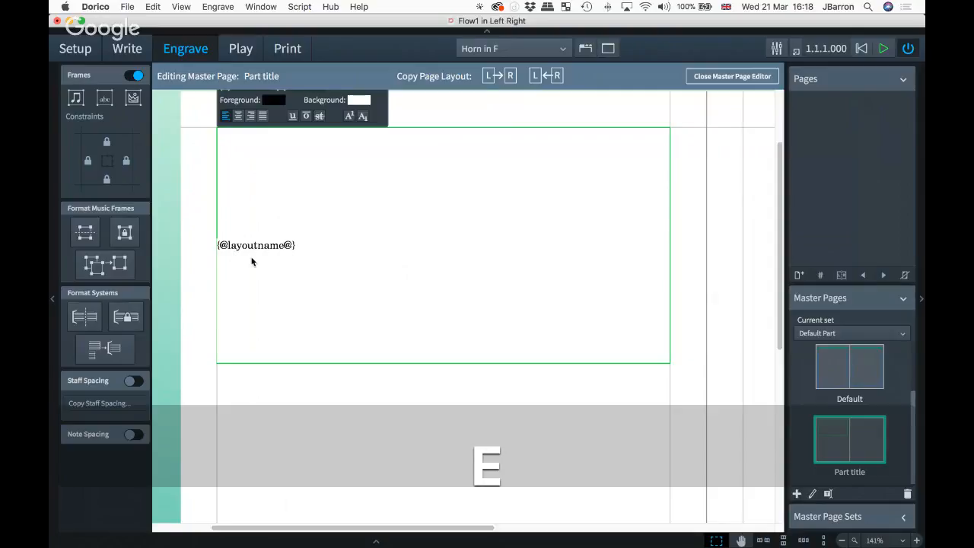
pyautogui.press('Right')
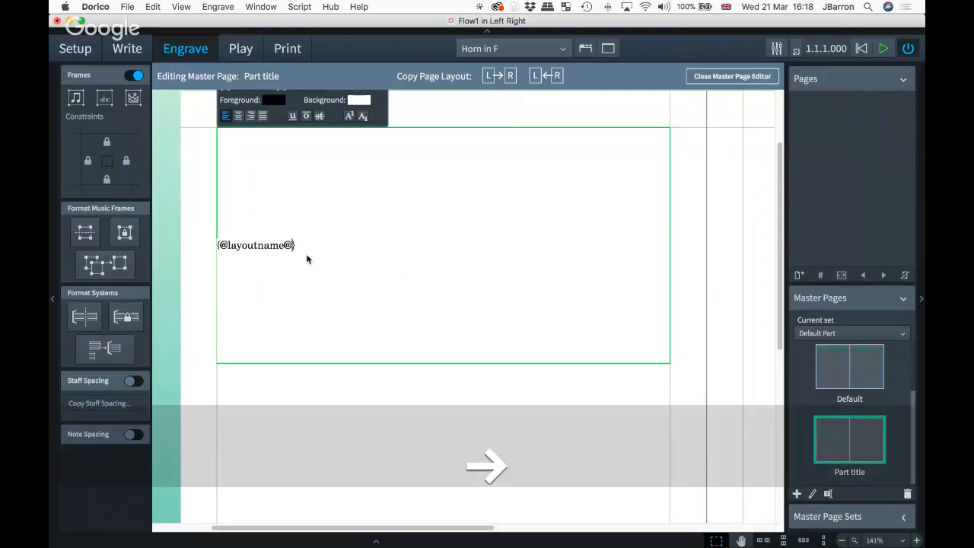
pyautogui.press('Return')
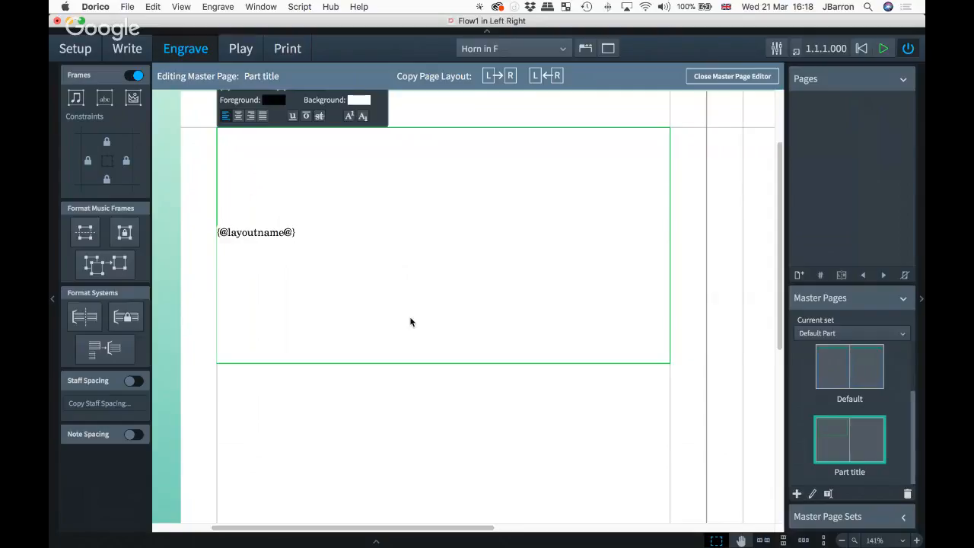
pyautogui.press('shift')
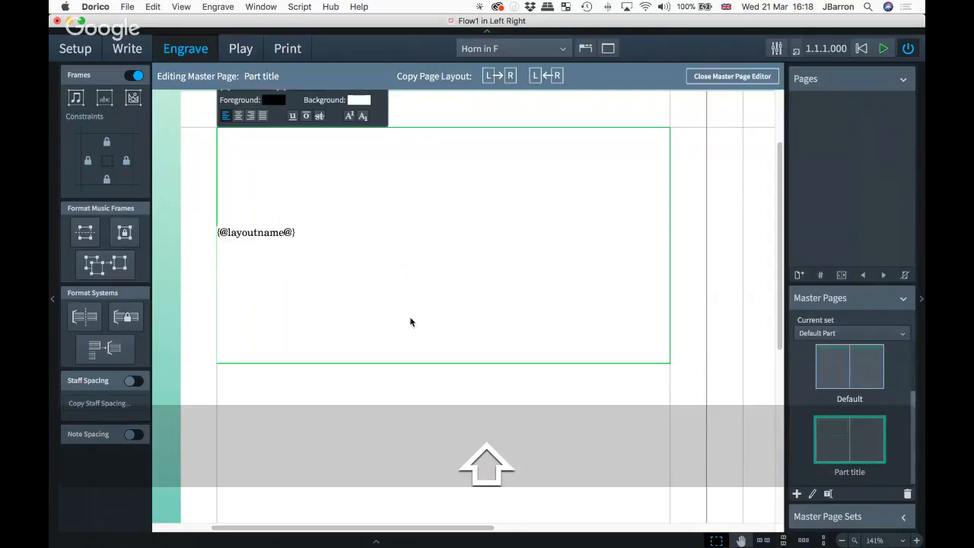
pyautogui.write('{}')
pyautogui.press('Left')
pyautogui.write('@@')
pyautogui.press('Left')
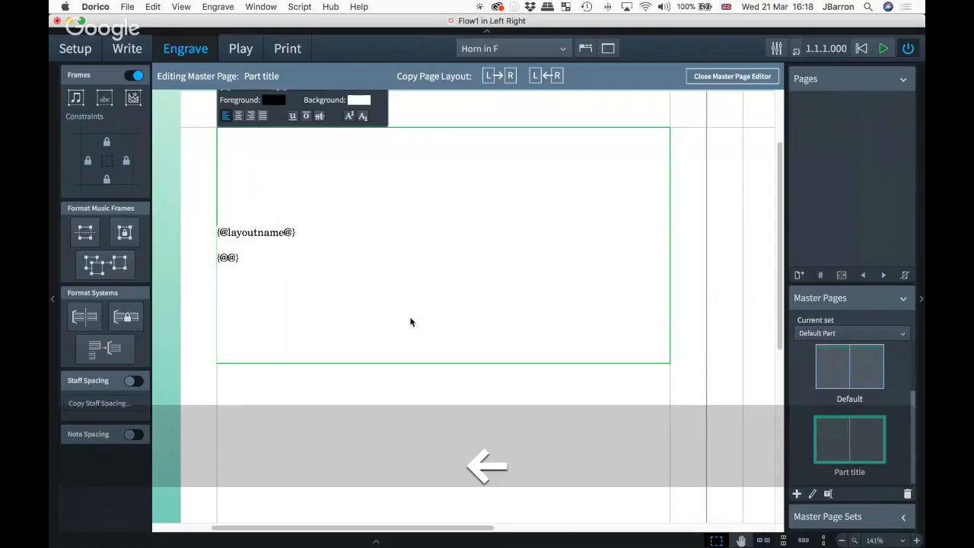
pyautogui.write('flow1title')
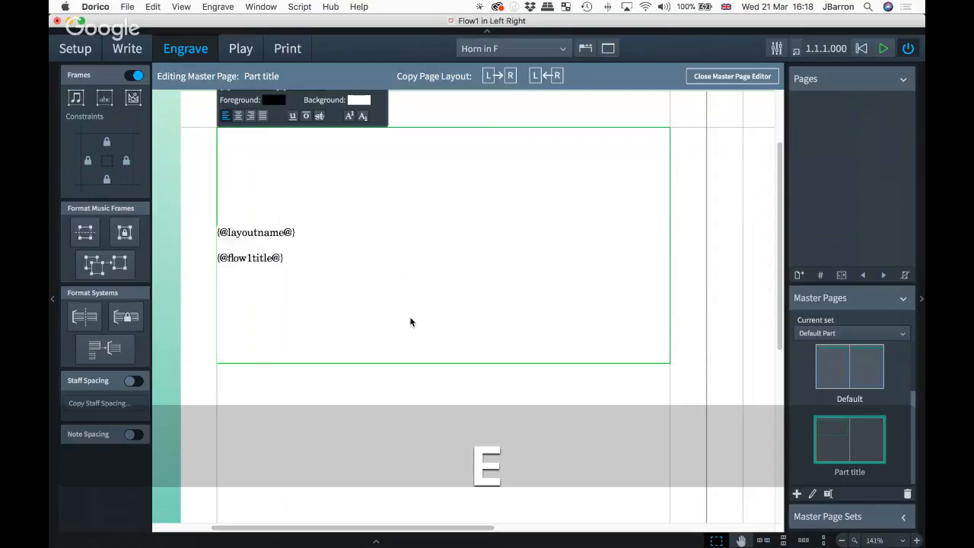
pyautogui.hotkey('shift', 'Right')
pyautogui.hotkey('shift', 'Down')
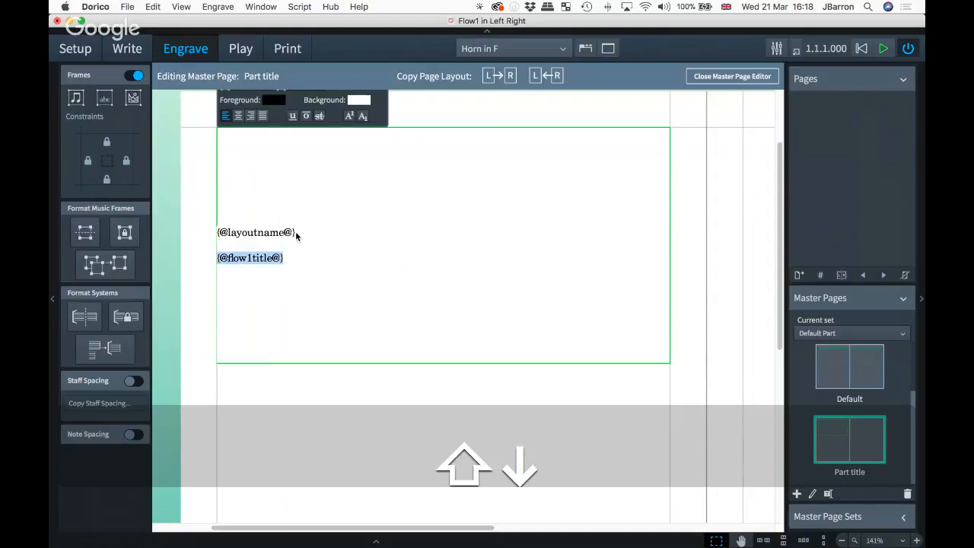
pyautogui.scroll(3, 295, 232)
pyautogui.click(245, 176)
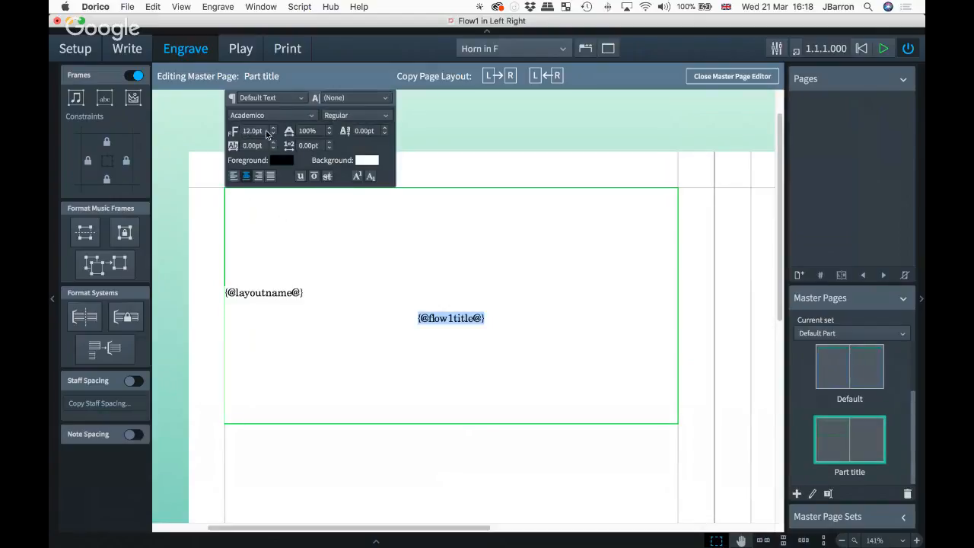
pyautogui.click(266, 132)
pyautogui.write('48')
pyautogui.press('Tab')
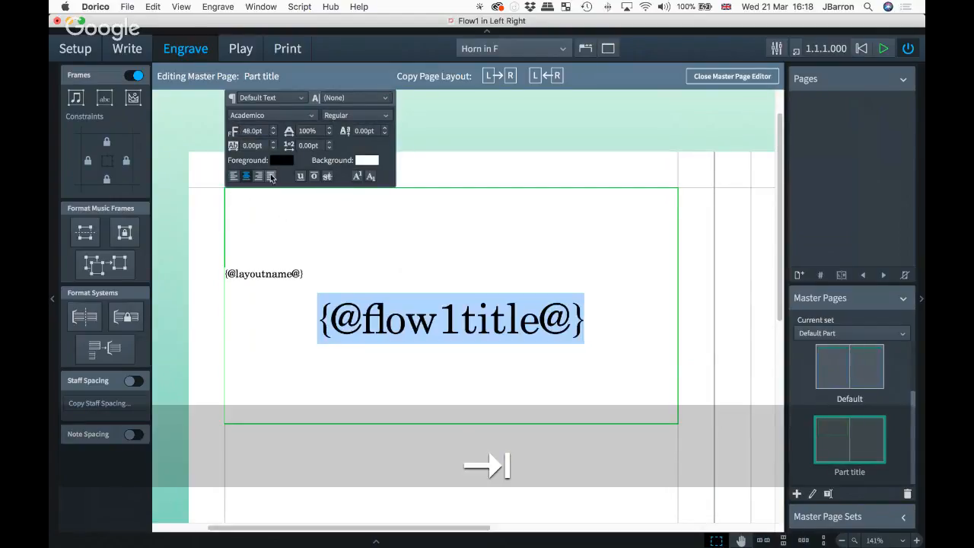
pyautogui.click(607, 316)
pyautogui.press('Return')
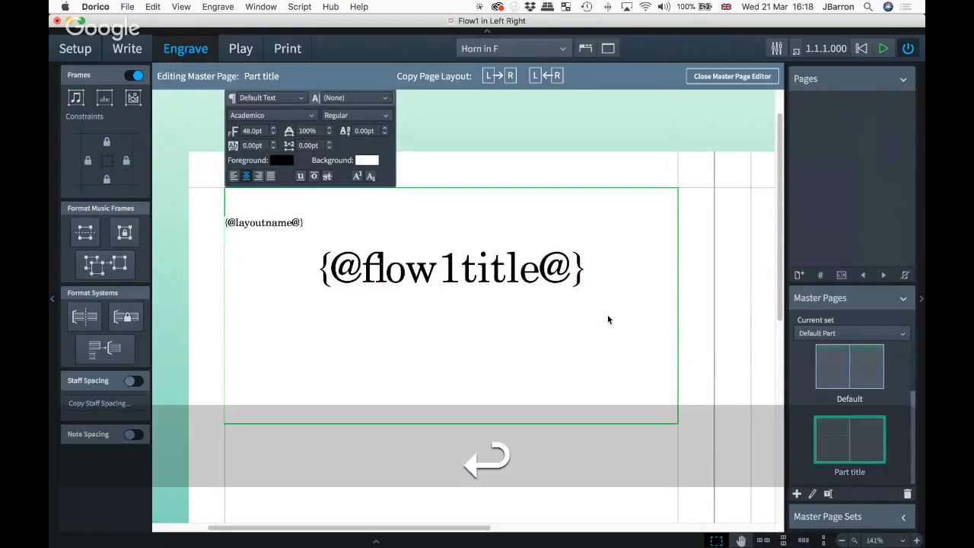
pyautogui.press('BackSpace')
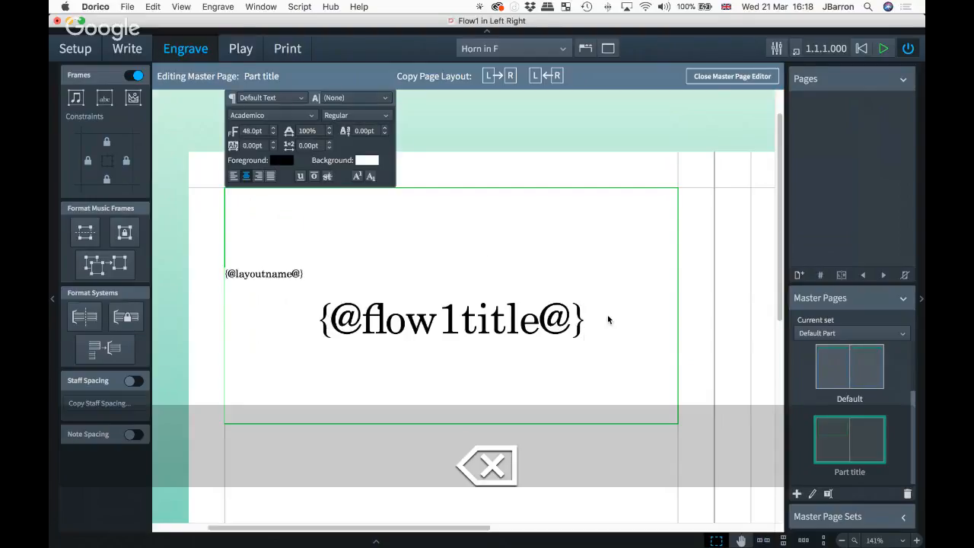
pyautogui.press('Return')
pyautogui.write('{}')
pyautogui.press('Left')
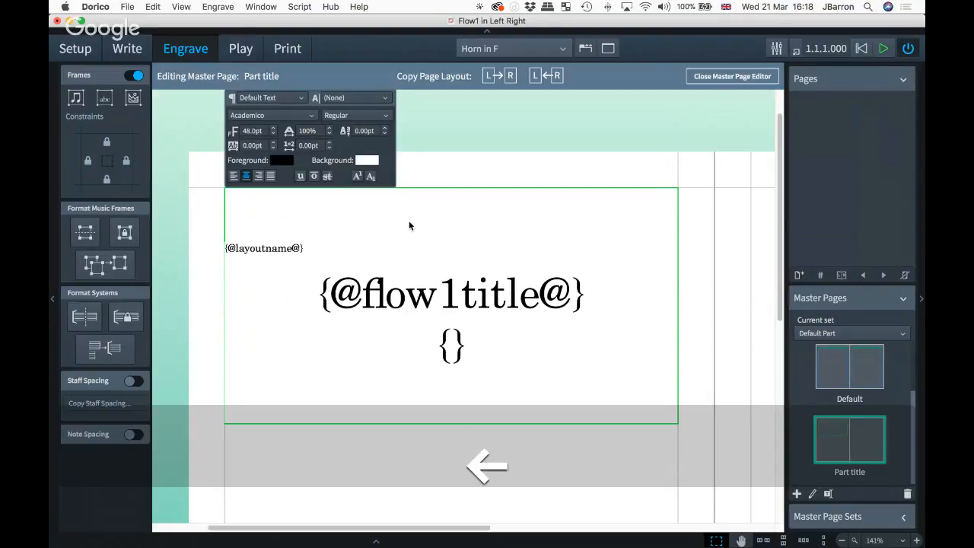
pyautogui.write('@@')
pyautogui.press('Left')
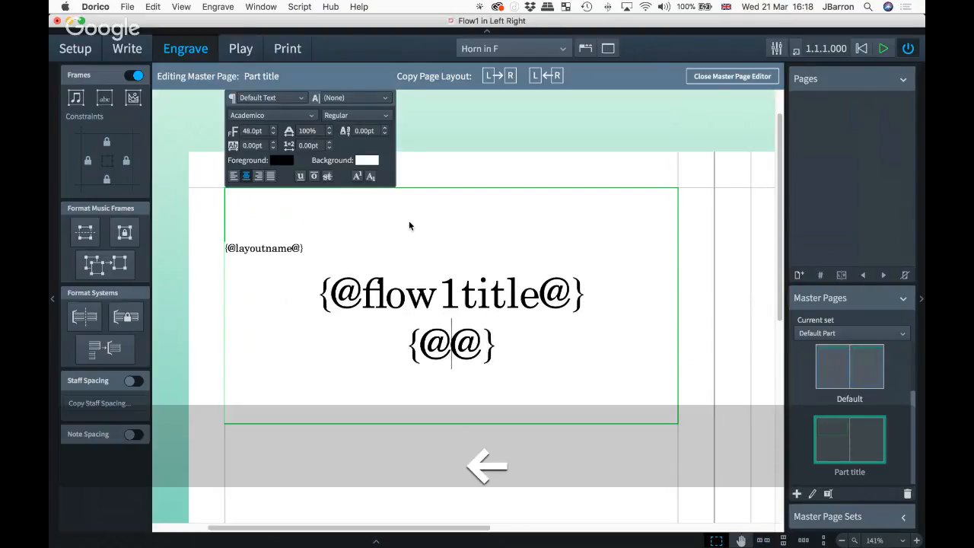
pyautogui.write('flow1composer')
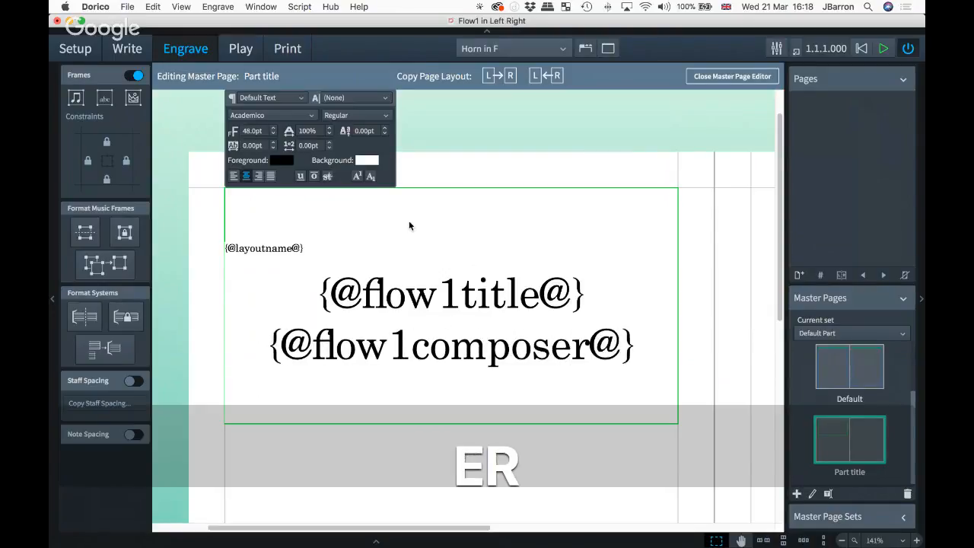
pyautogui.hotkey('alt', 'Right')
pyautogui.hotkey('shift', 'Left')
pyautogui.hotkey('shift', 'Left')
pyautogui.hotkey('alt', 'shift', 'Left')
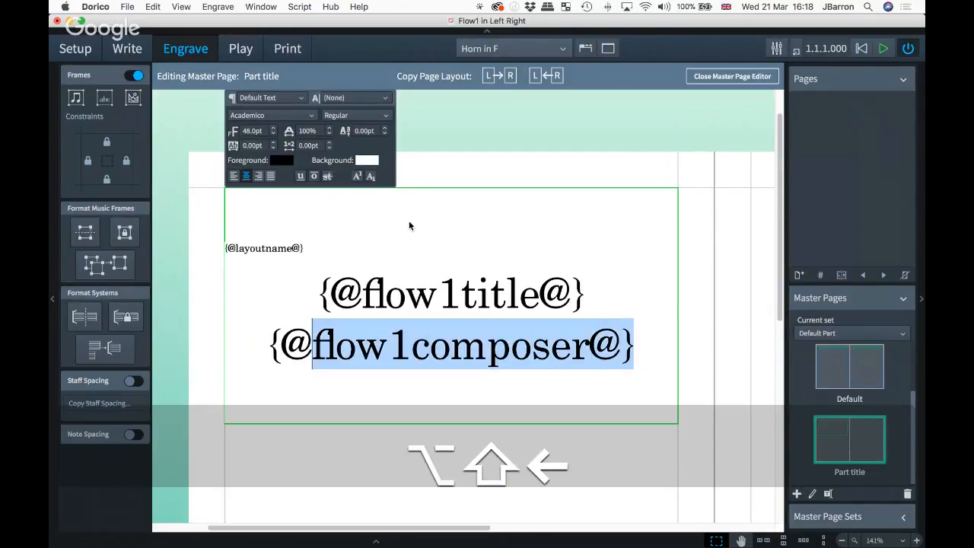
pyautogui.hotkey('alt', 'shift', 'Left')
pyautogui.hotkey('alt', 'shift', 'Right')
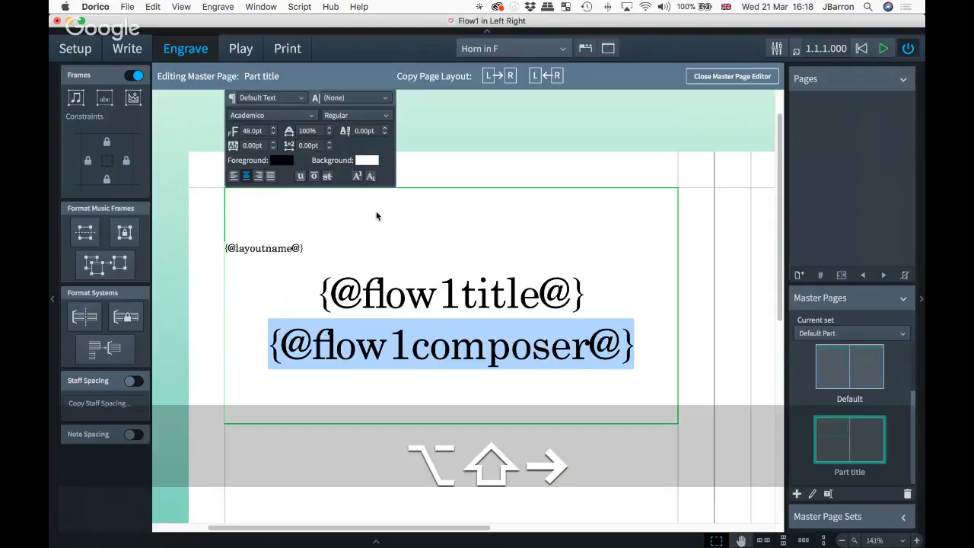
pyautogui.click(248, 133)
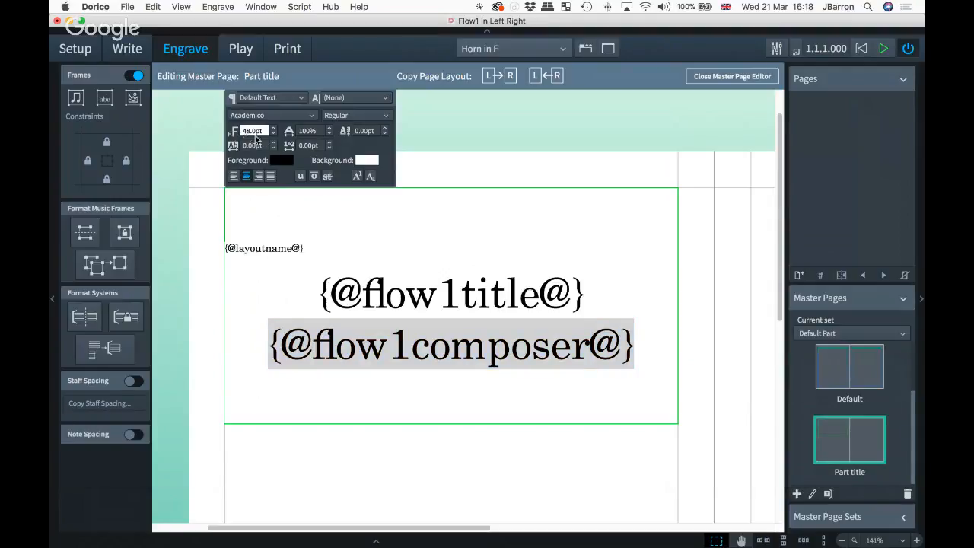
pyautogui.press('BackSpace')
pyautogui.write('24')
pyautogui.press('Tab')
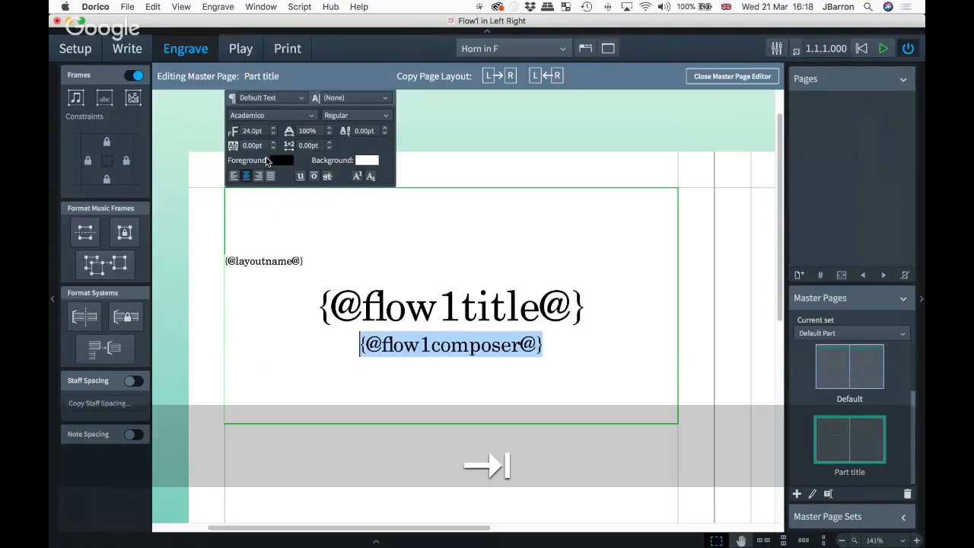
# Insert a blank line above the composer token and finish editing the text frame.
pyautogui.click(350, 344)
pyautogui.press('Return')
pyautogui.click(210, 309)
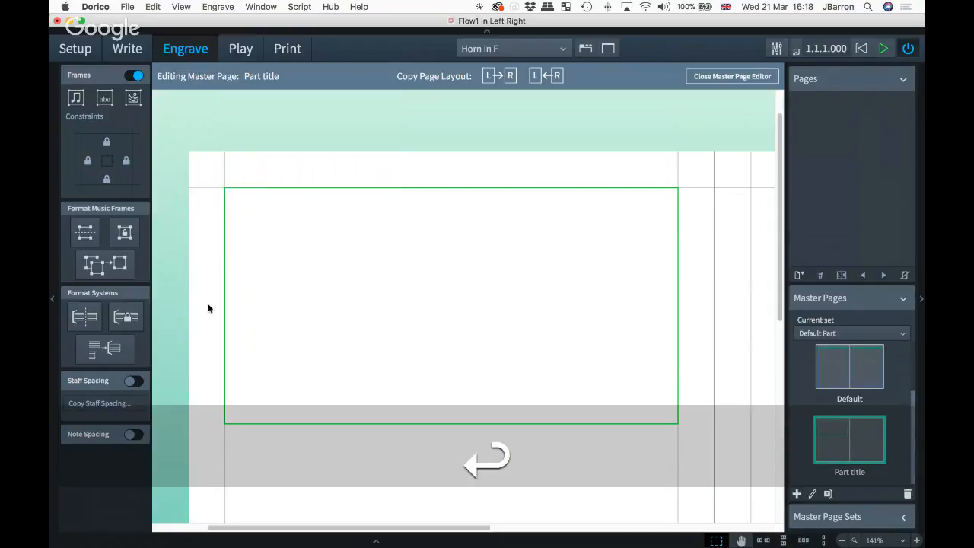
# Draw a graphics frame between the side margins, resting on the bottom margin of the left master page.
pyautogui.scroll(-1, 383, 322)
pyautogui.scroll(-5, 384, 326)
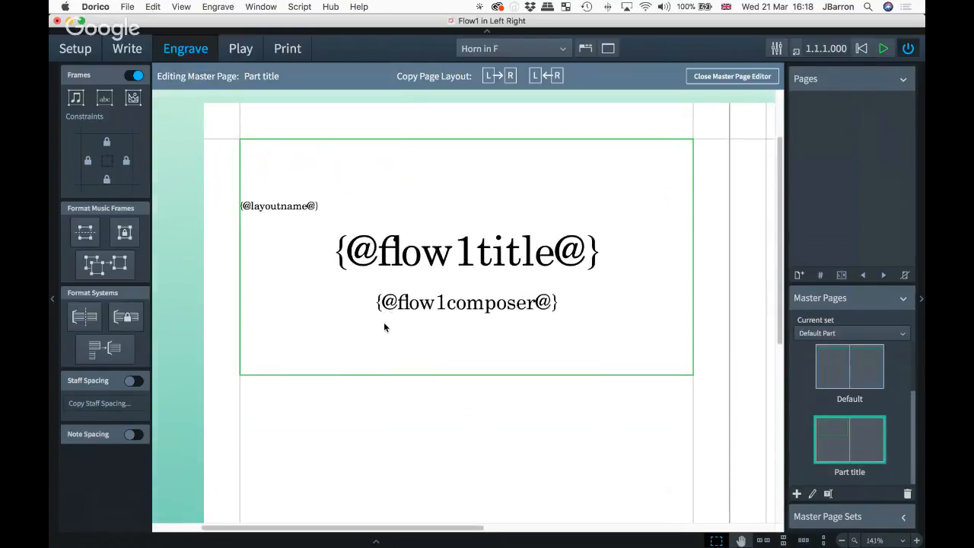
pyautogui.scroll(-2, 384, 327)
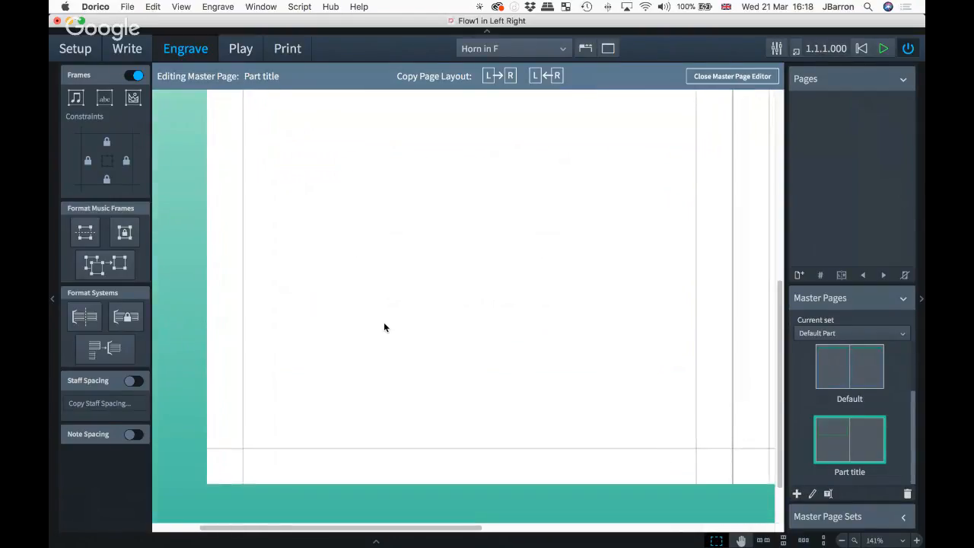
pyautogui.click(133, 97)
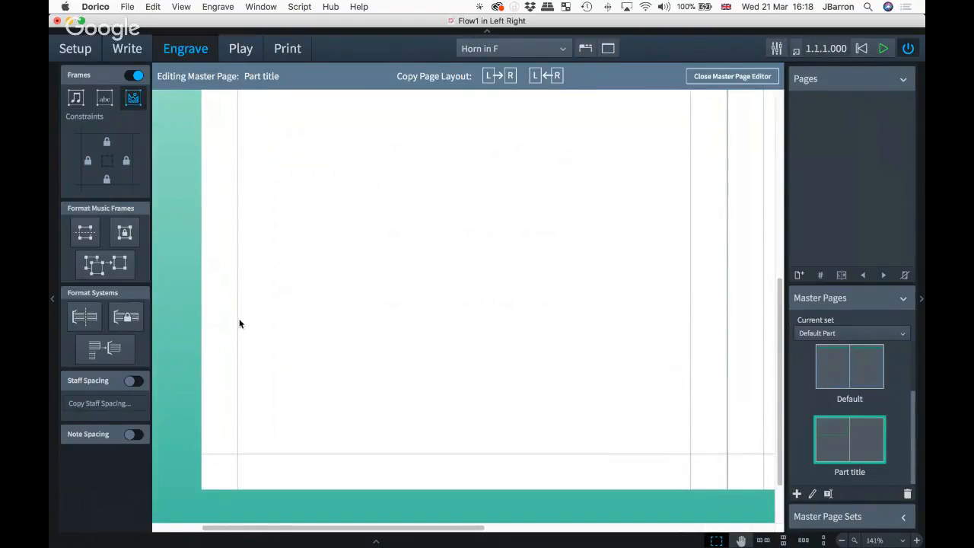
pyautogui.moveTo(237, 320); pyautogui.dragTo(684, 452)
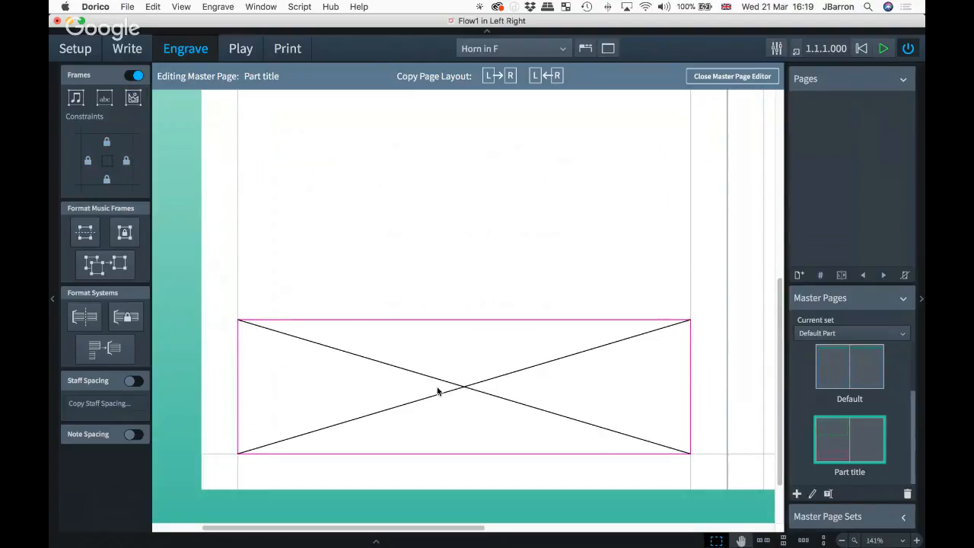
# Load the image Art-of-Sound-Music.png from the Discover March files folder into the graphics frame.
pyautogui.doubleClick(439, 391)
pyautogui.click(394, 107)
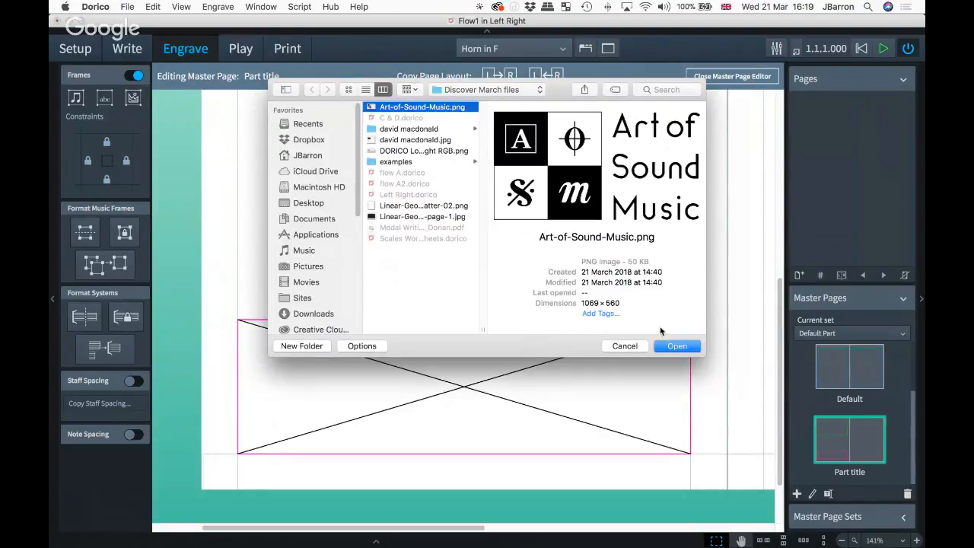
pyautogui.click(675, 347)
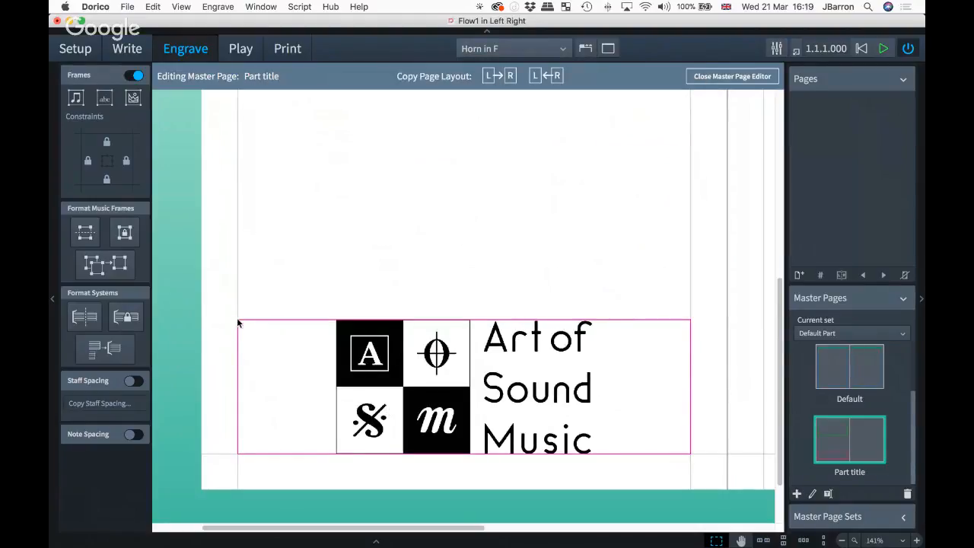
# Reduce the height of the logo graphics frame on the left master page by lowering its upper edge.
pyautogui.click(237, 322)
pyautogui.moveTo(238, 322); pyautogui.dragTo(240, 371)
pyautogui.scroll(-3, 449, 357)
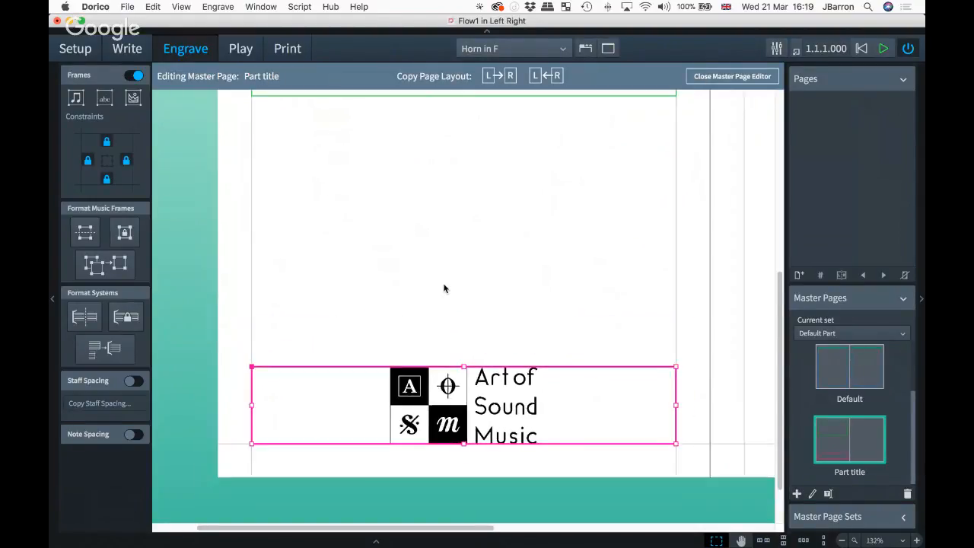
pyautogui.scroll(5, 444, 287)
pyautogui.hscroll(-3, 444, 287)
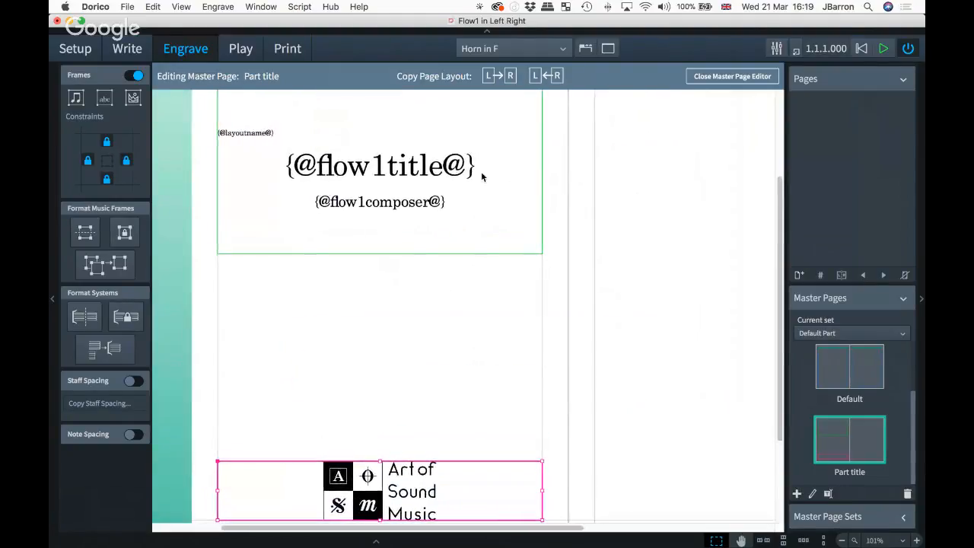
# Copy the left page layout of the Part title master page to its right page and close the master page editor.
pyautogui.click(500, 76)
pyautogui.press('super+minus')
pyautogui.press('super+minus')
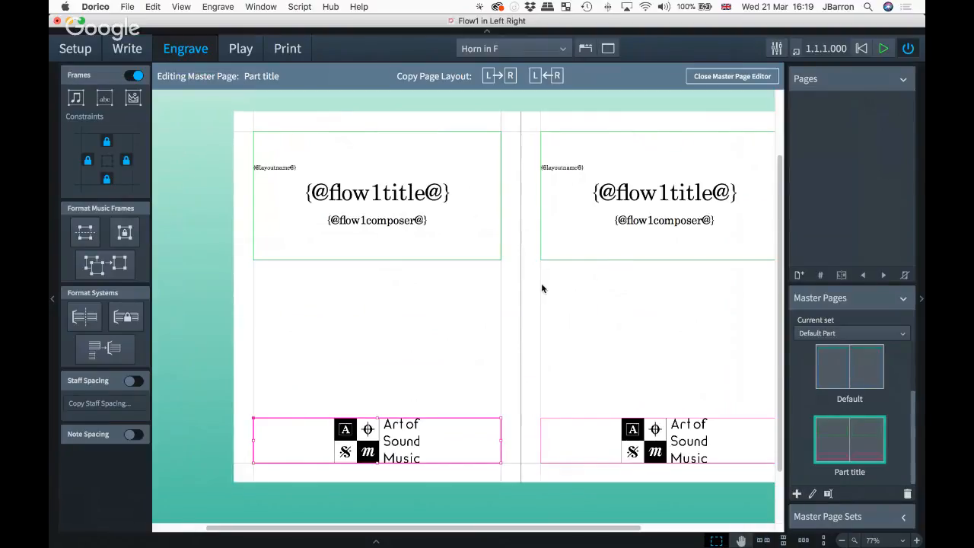
pyautogui.hscroll(3, 542, 286)
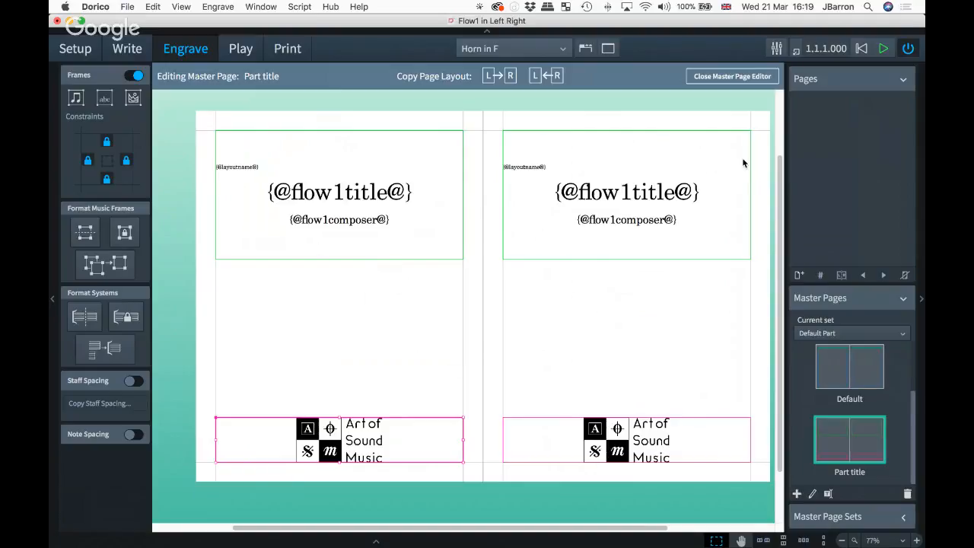
pyautogui.click(699, 79)
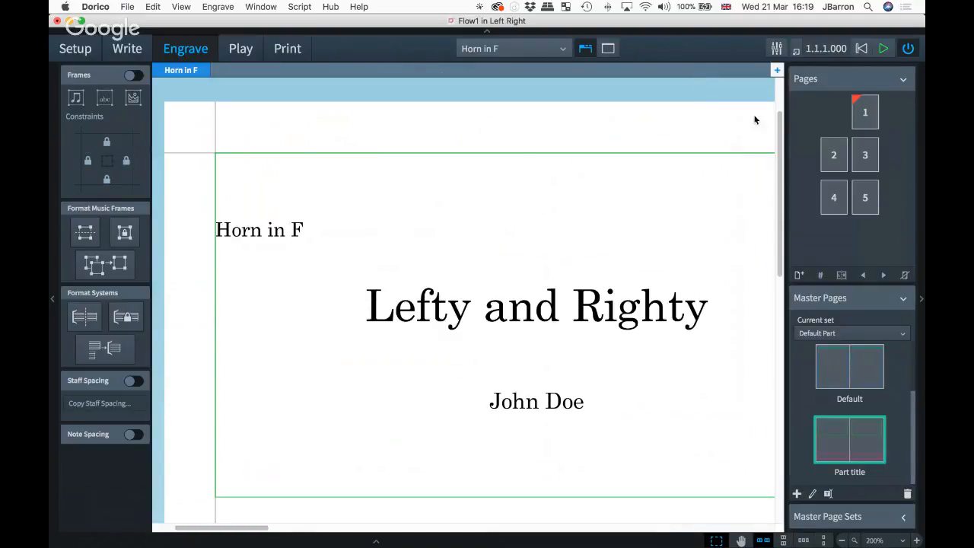
# Insert a master page change on page 1 of the Horn in F layout using Part title, for the current page only.
pyautogui.scroll(-3, 543, 213)
pyautogui.hscroll(3, 542, 213)
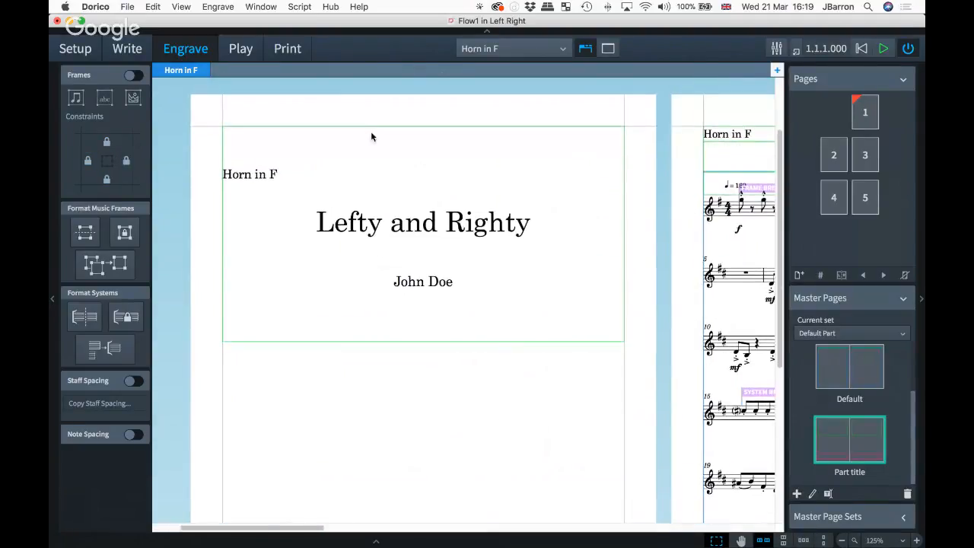
pyautogui.scroll(-2, 496, 325)
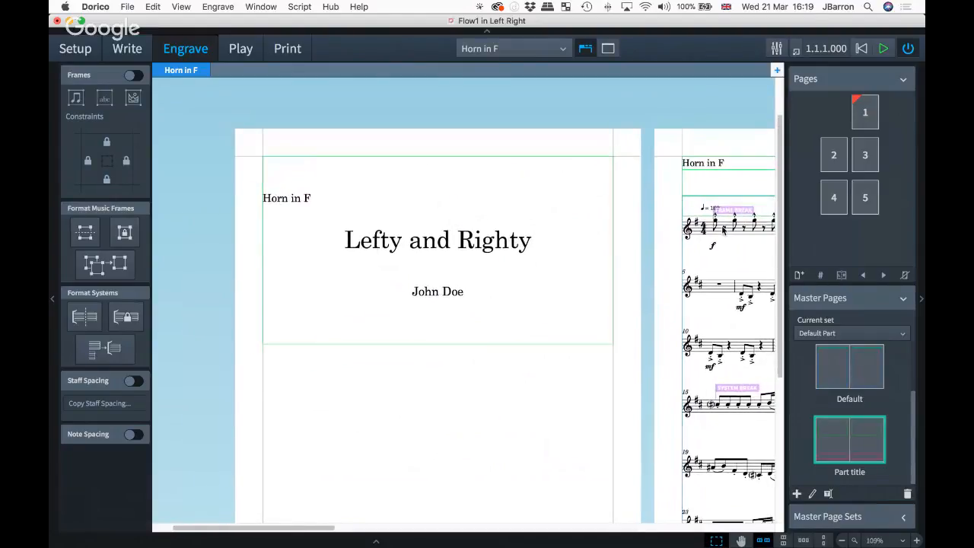
pyautogui.click(861, 111)
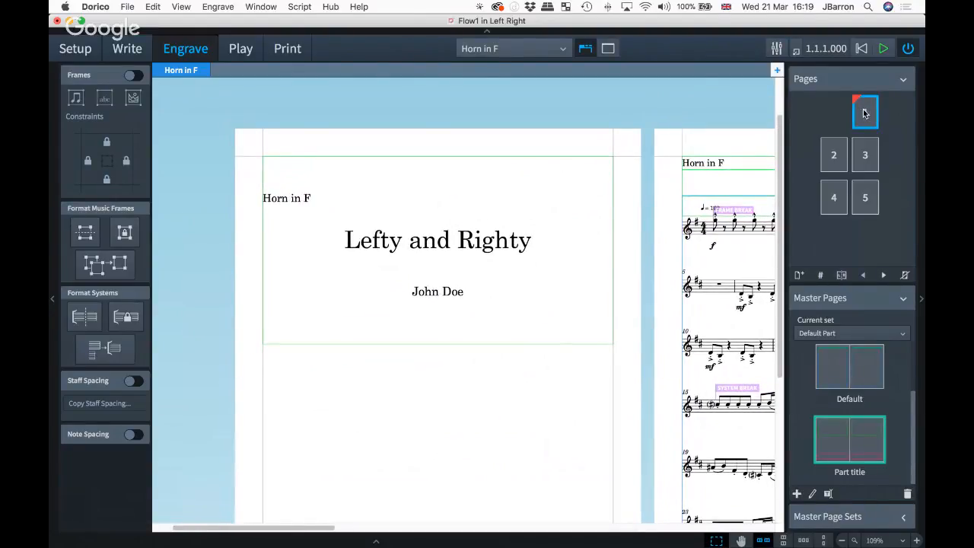
pyautogui.rightClick(864, 115)
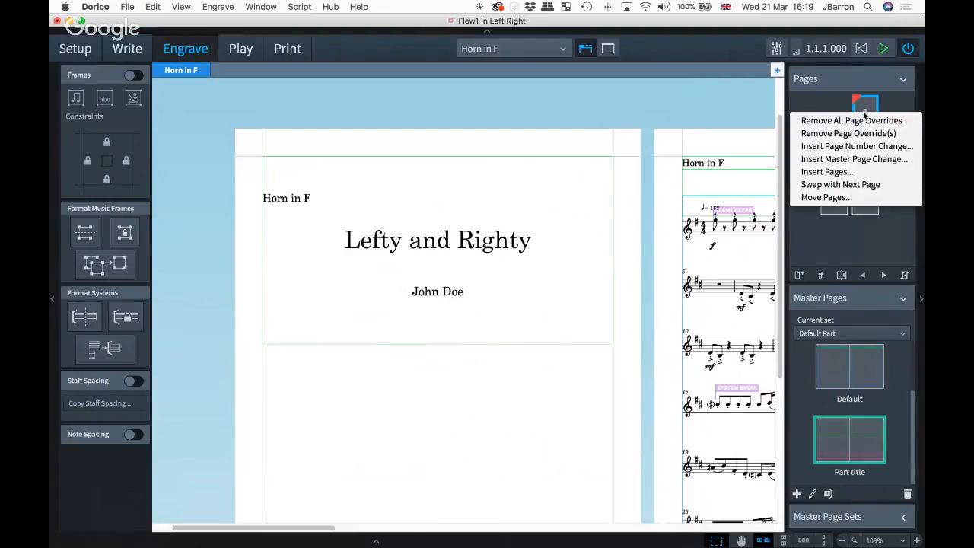
pyautogui.click(868, 160)
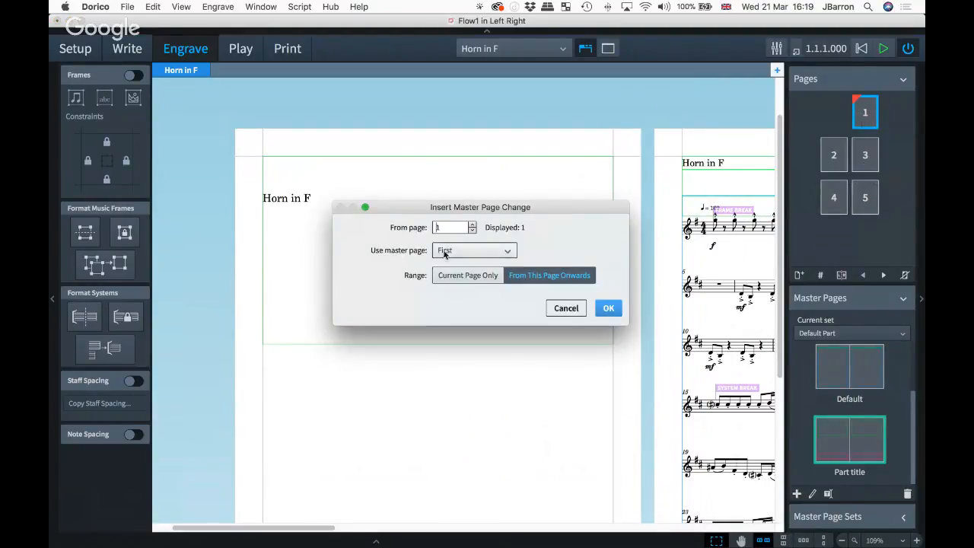
pyautogui.click(468, 250)
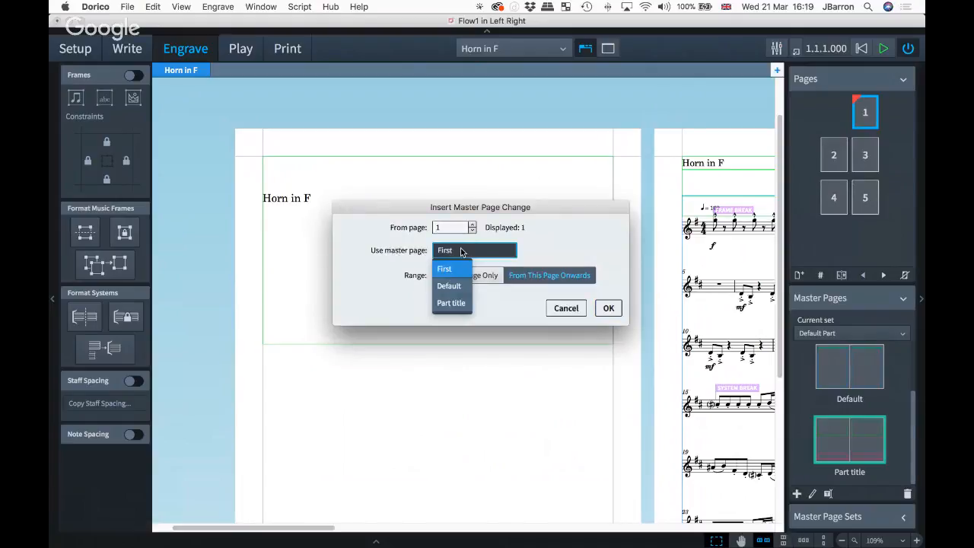
pyautogui.click(446, 304)
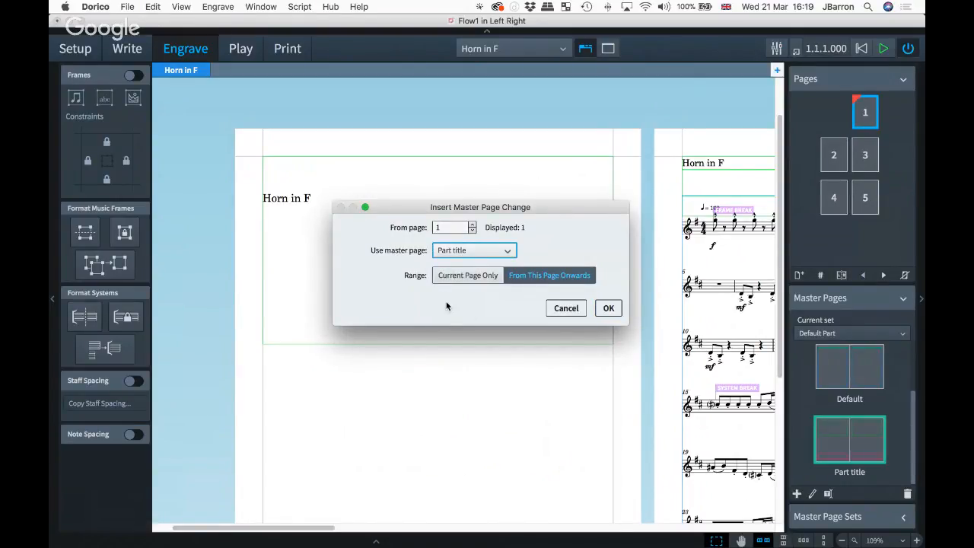
pyautogui.click(450, 278)
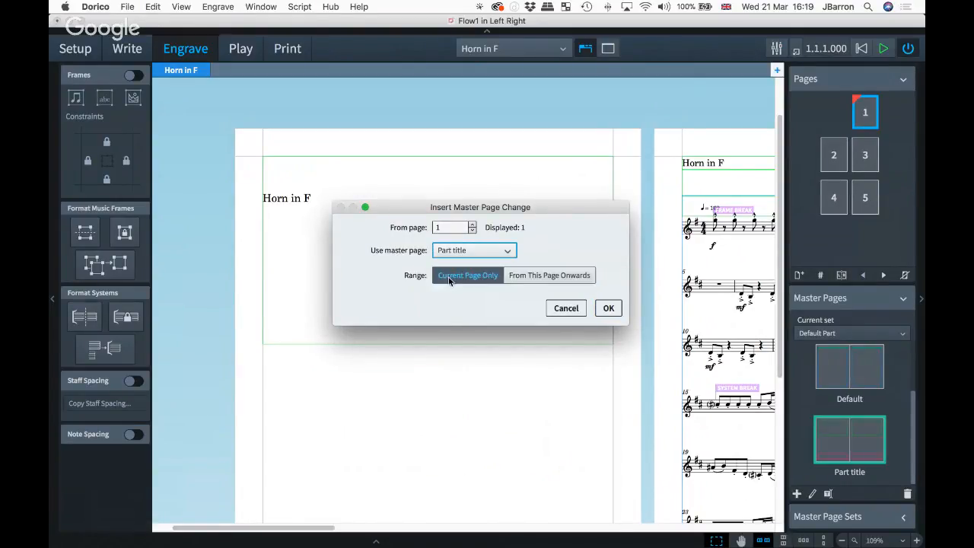
pyautogui.click(608, 308)
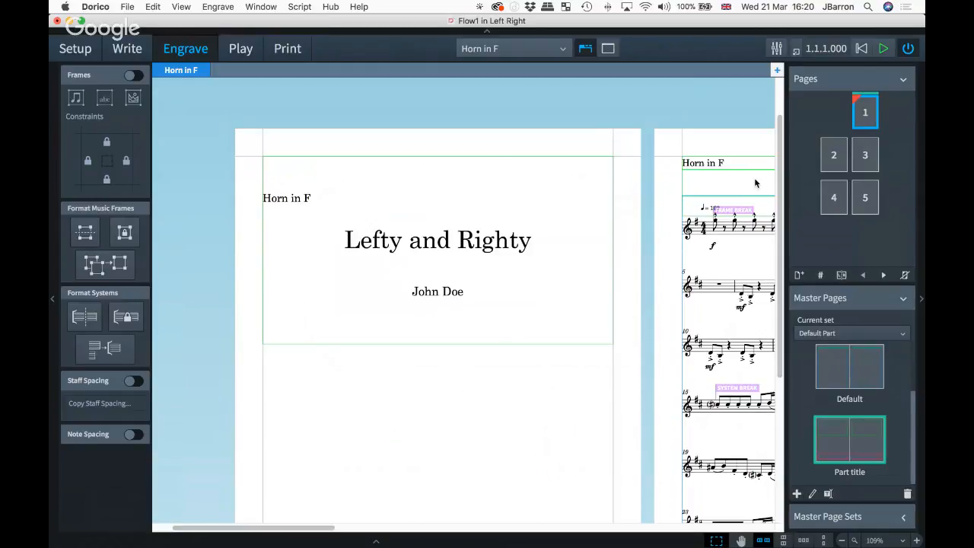
pyautogui.scroll(-3, 517, 249)
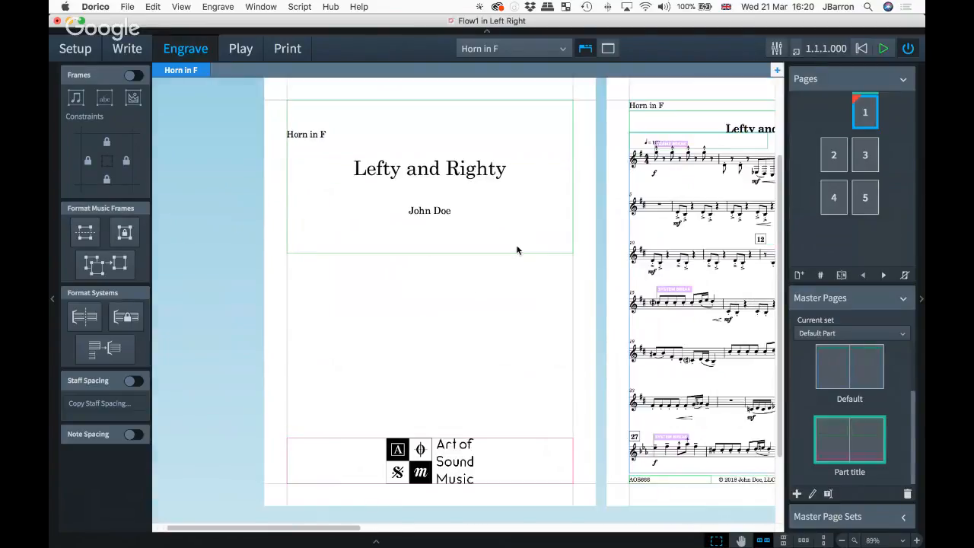
# Remove all page overrides from the Horn in F layout and check which master pages its first three pages use.
pyautogui.rightClick(860, 108)
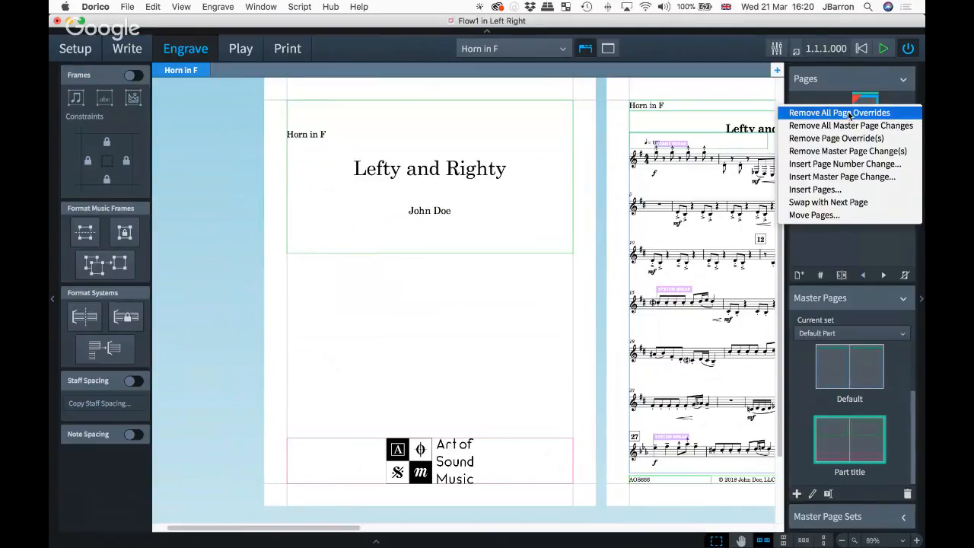
pyautogui.click(852, 113)
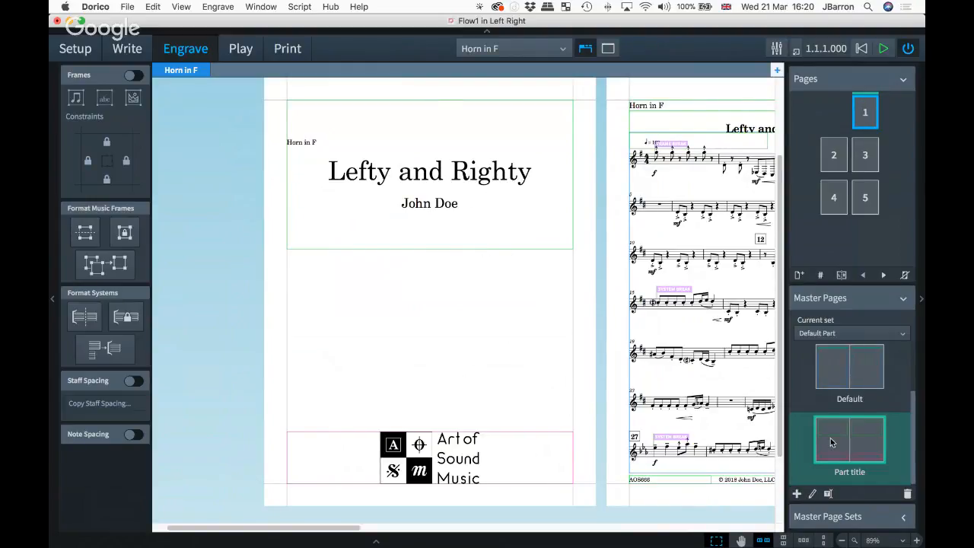
pyautogui.click(835, 163)
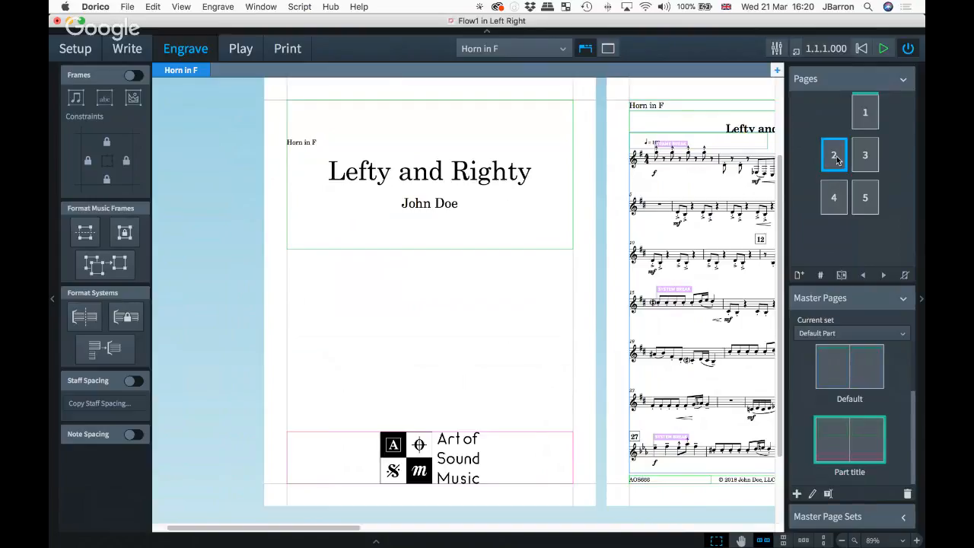
pyautogui.moveTo(917, 397); pyautogui.dragTo(917, 347)
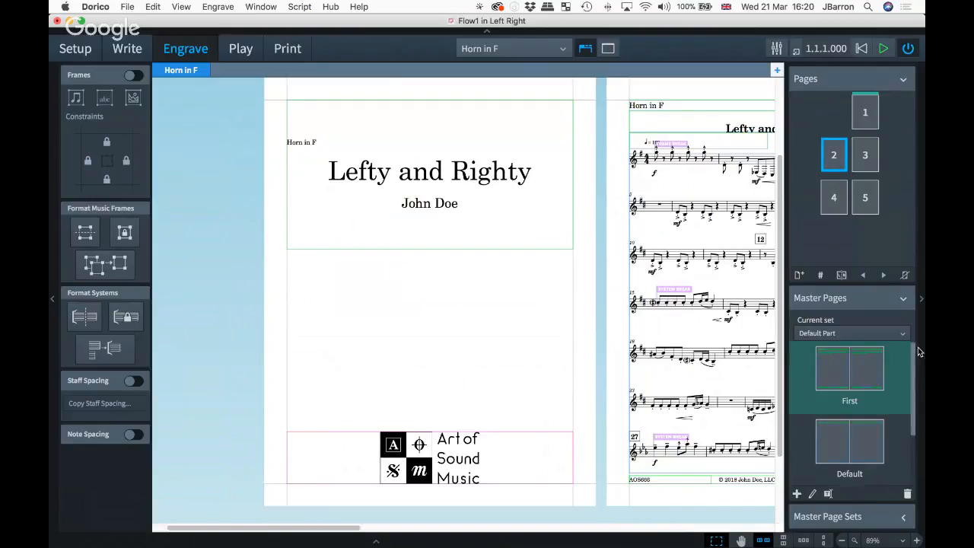
pyautogui.click(872, 150)
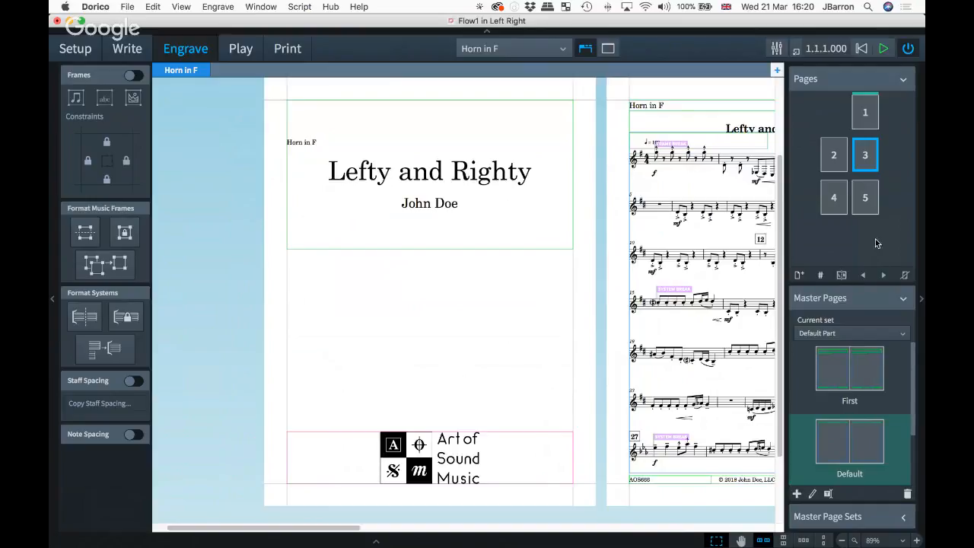
pyautogui.click(866, 114)
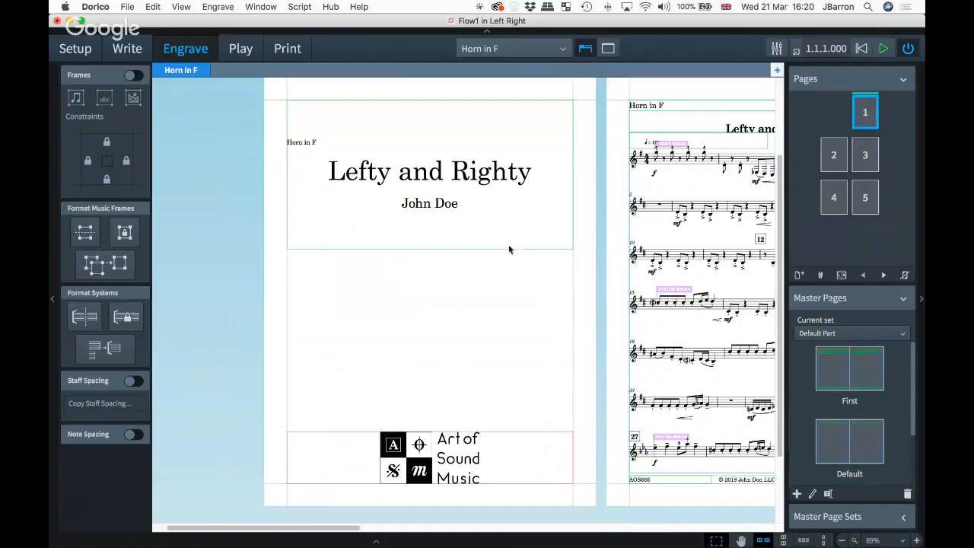
pyautogui.moveTo(912, 427); pyautogui.dragTo(913, 480)
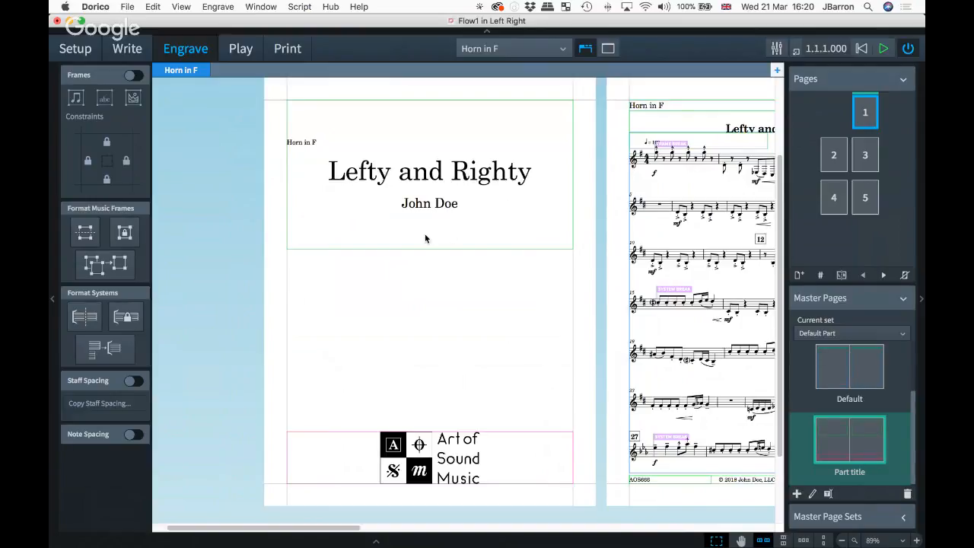
# Switch the displayed layout to Trumpet 1 in C and view its first page.
pyautogui.click(495, 50)
pyautogui.click(487, 82)
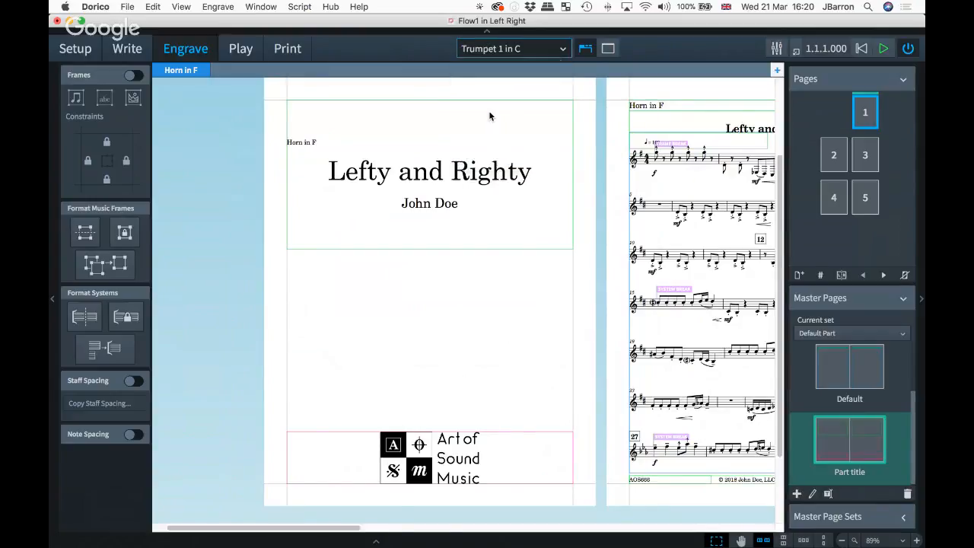
pyautogui.scroll(-1, 406, 187)
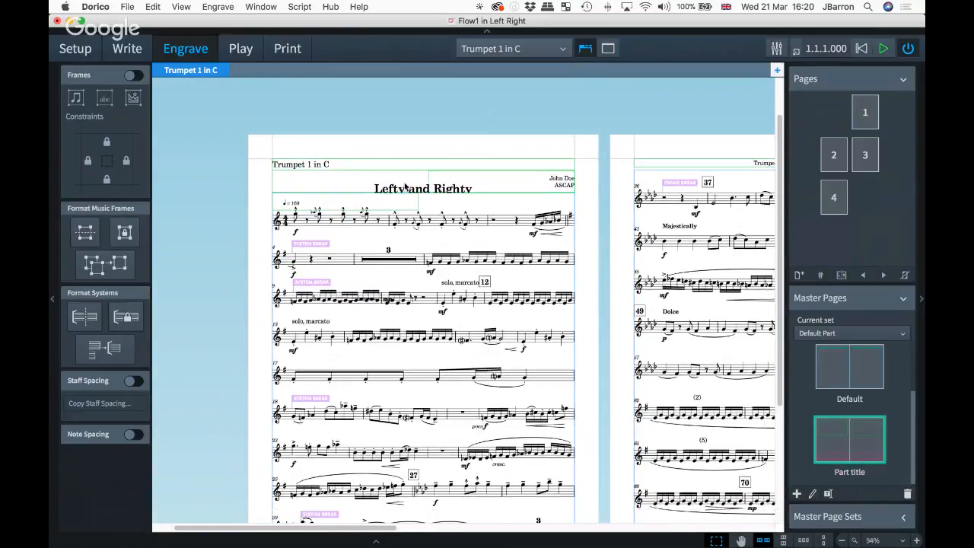
pyautogui.scroll(-2, 405, 186)
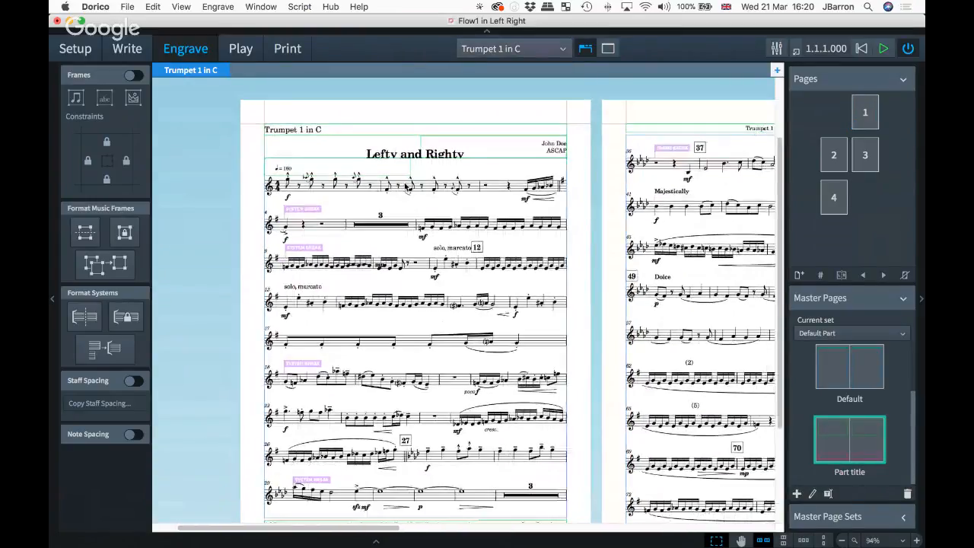
# Insert one page before page 1 of the Trumpet 1 in C layout, using the Part title master page.
pyautogui.click(799, 276)
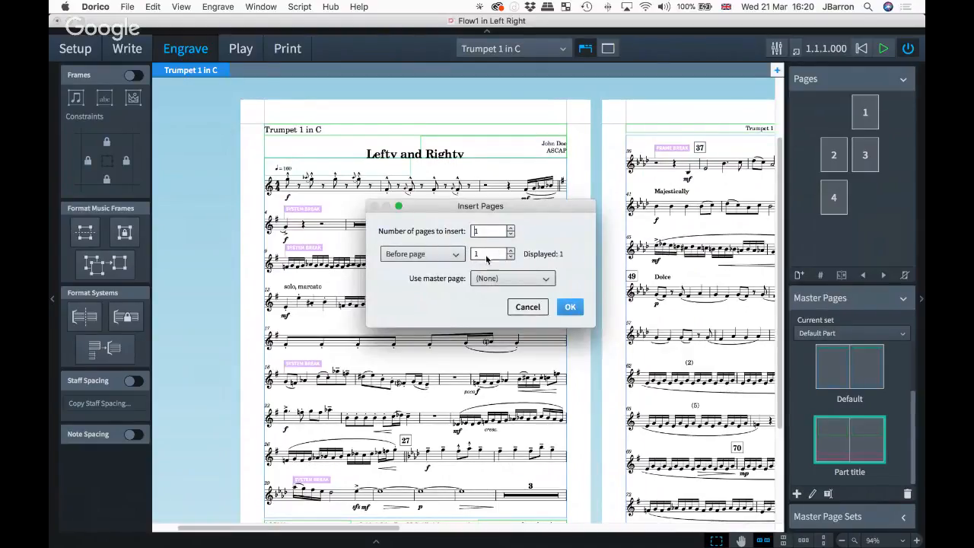
pyautogui.click(485, 279)
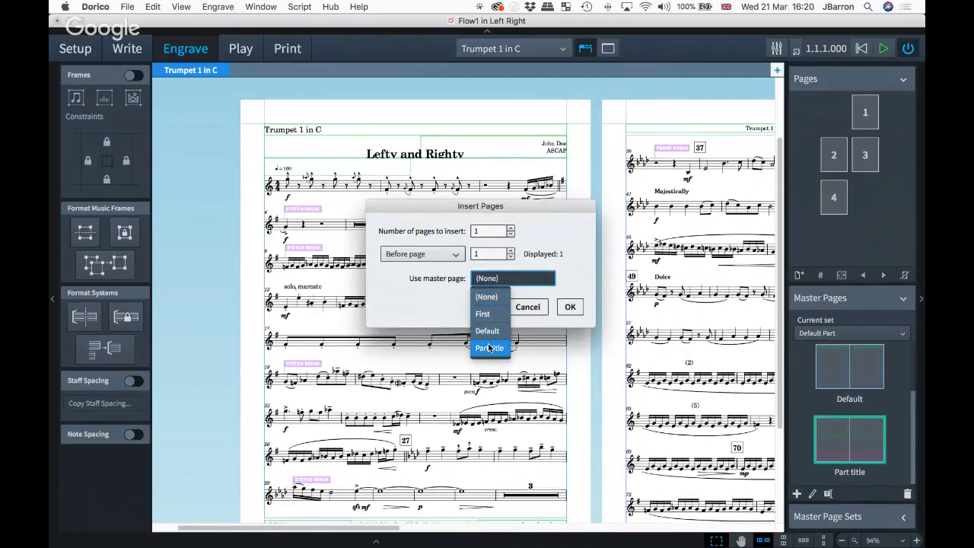
pyautogui.click(489, 348)
pyautogui.click(570, 307)
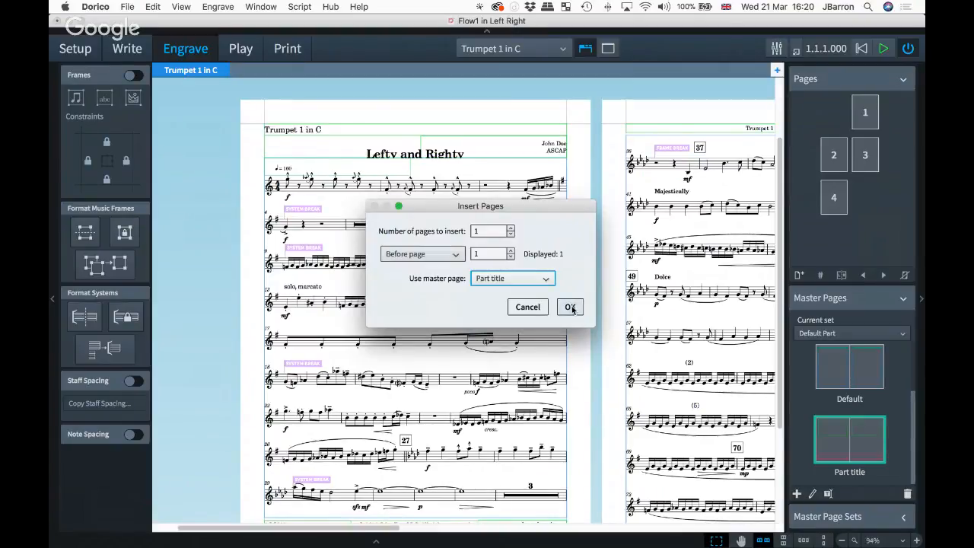
pyautogui.scroll(-3, 451, 326)
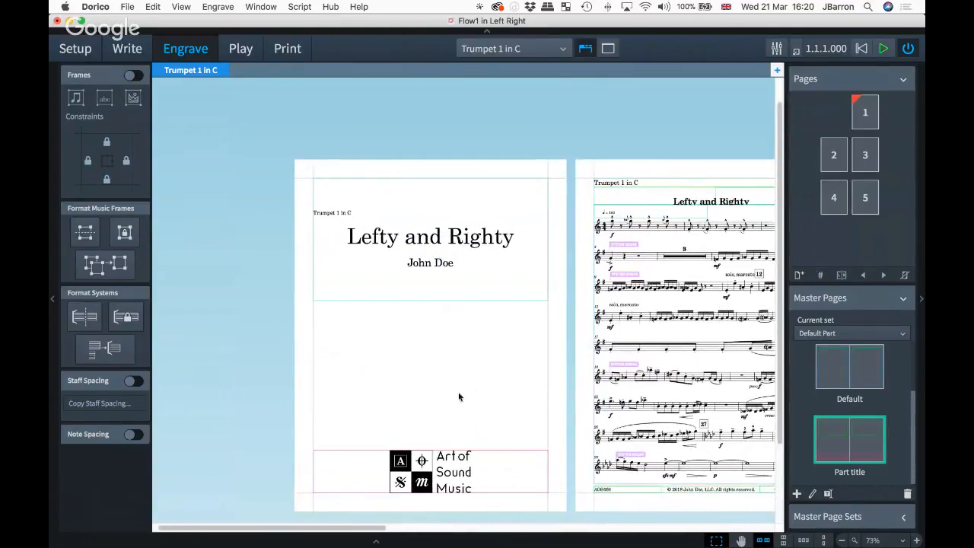
pyautogui.hscroll(3, 532, 368)
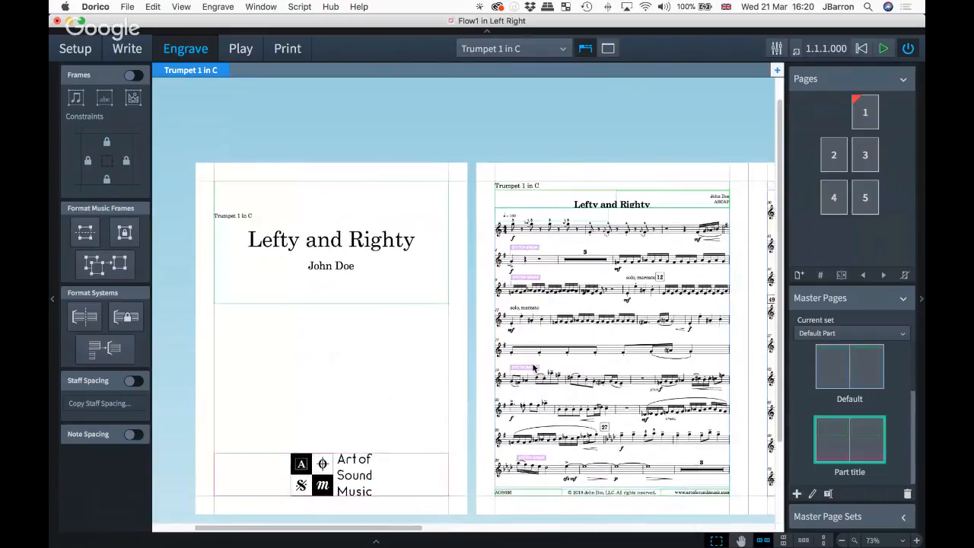
pyautogui.hscroll(15, 532, 368)
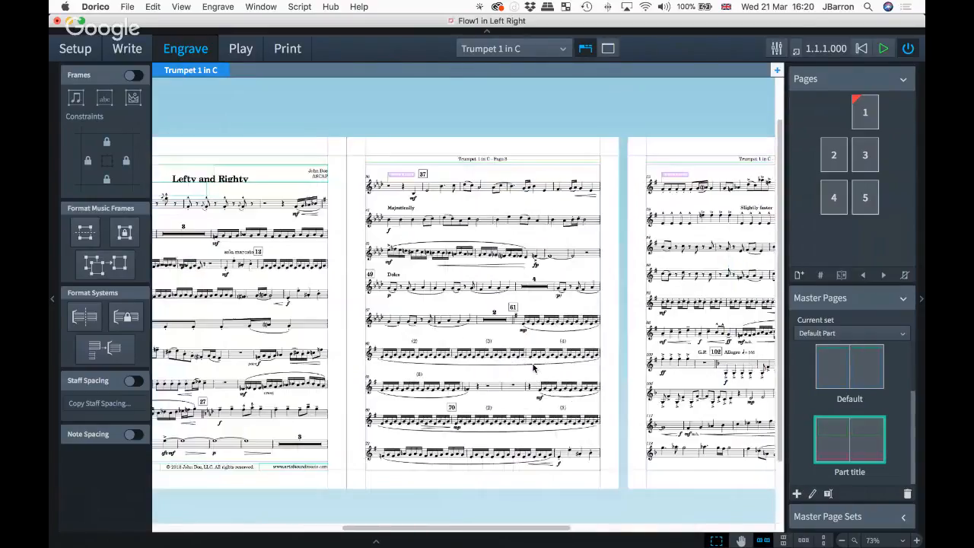
pyautogui.hscroll(-15, 533, 368)
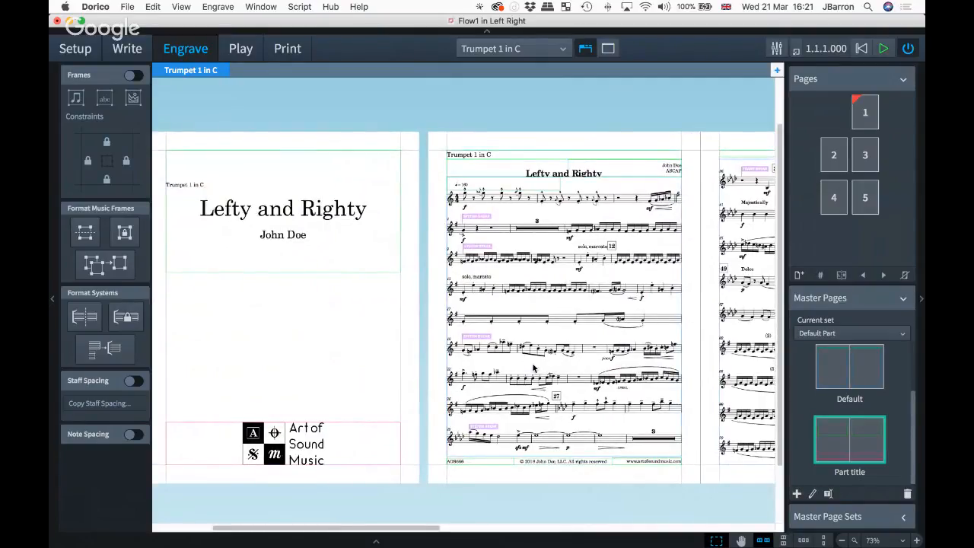
pyautogui.hscroll(10, 533, 368)
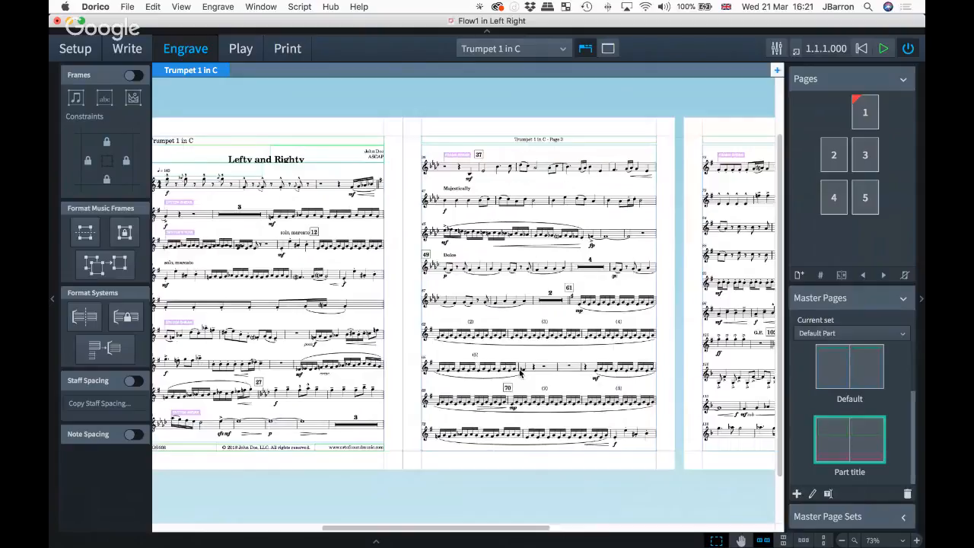
# Review the Trumpet 1 in C layout in Setup, Write and Engrave modes, including its title page and first music page.
pyautogui.hscroll(-5, 520, 371)
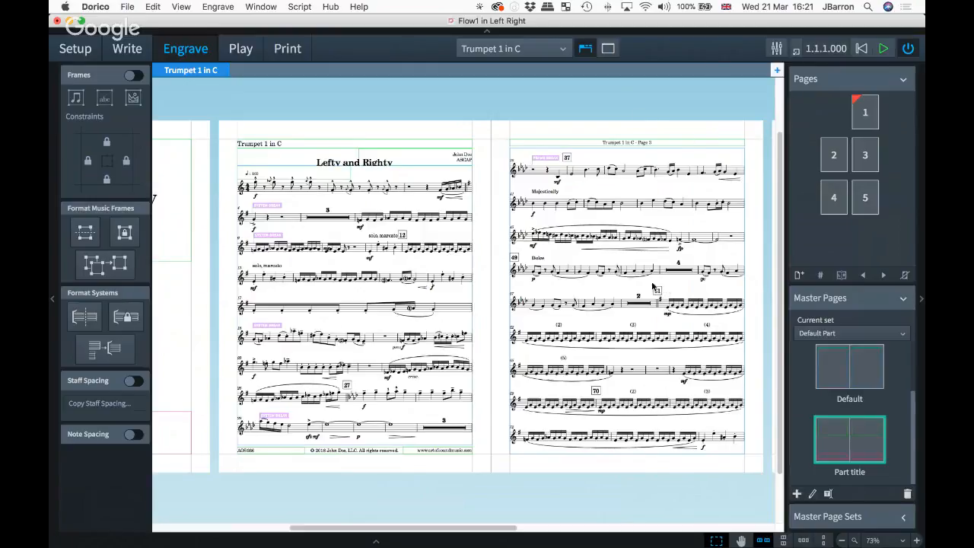
pyautogui.click(75, 48)
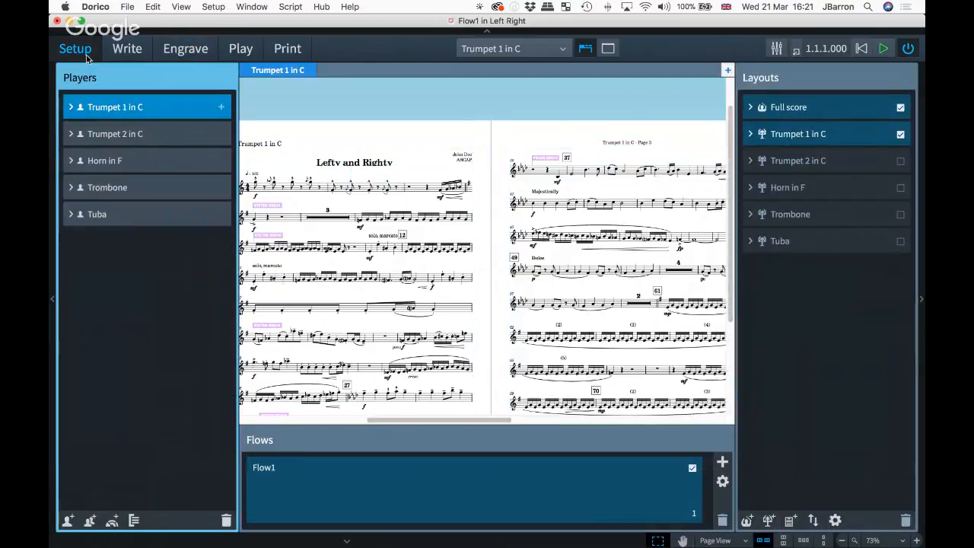
pyautogui.click(809, 108)
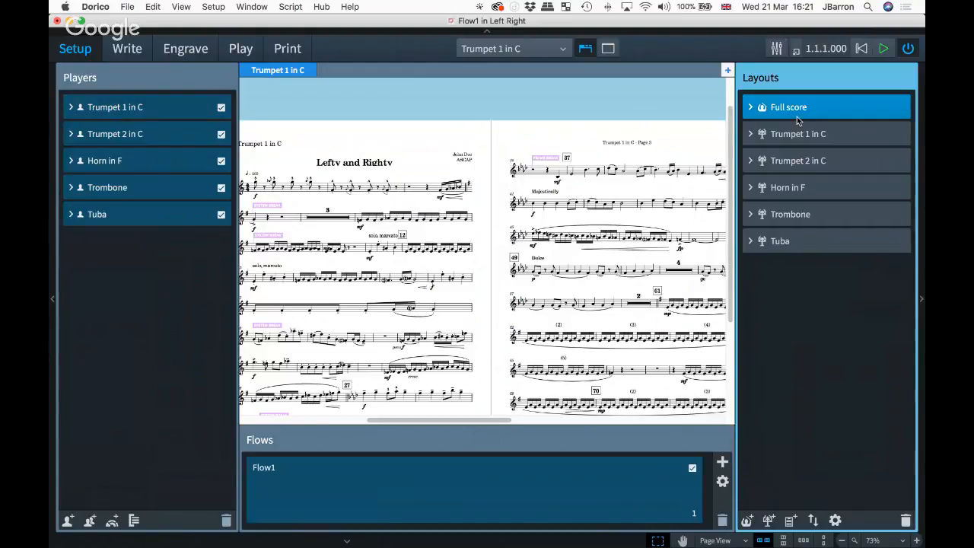
pyautogui.click(129, 49)
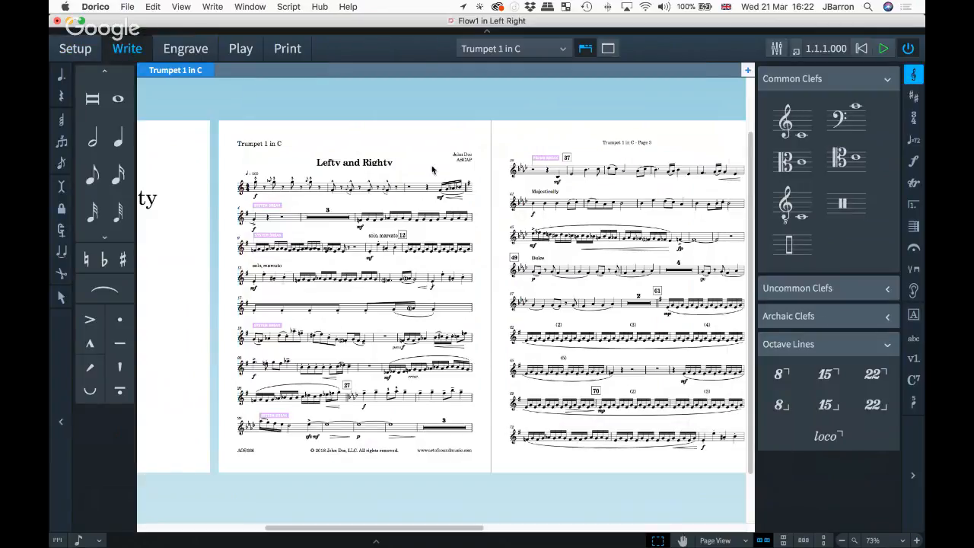
pyautogui.hscroll(-1, 439, 196)
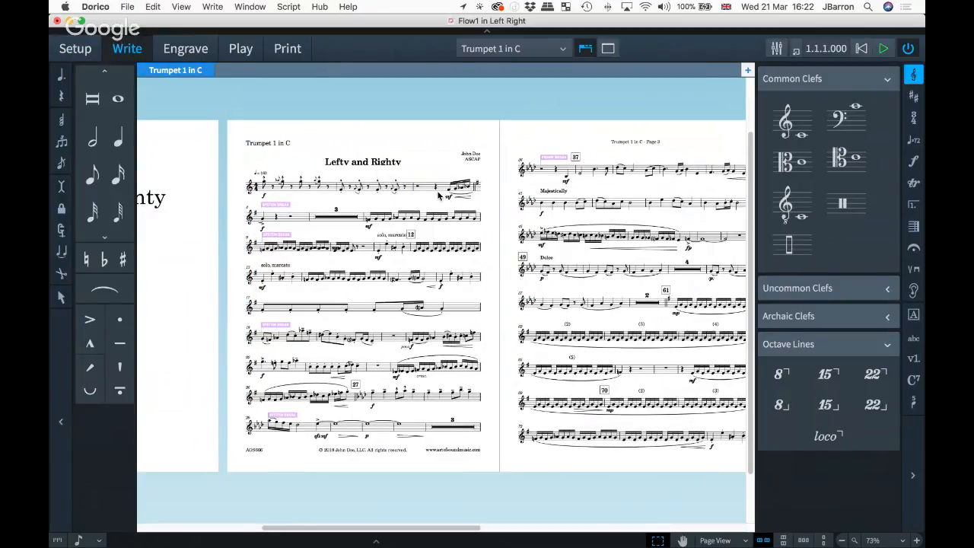
pyautogui.hscroll(-2, 438, 196)
pyautogui.press('super+3')
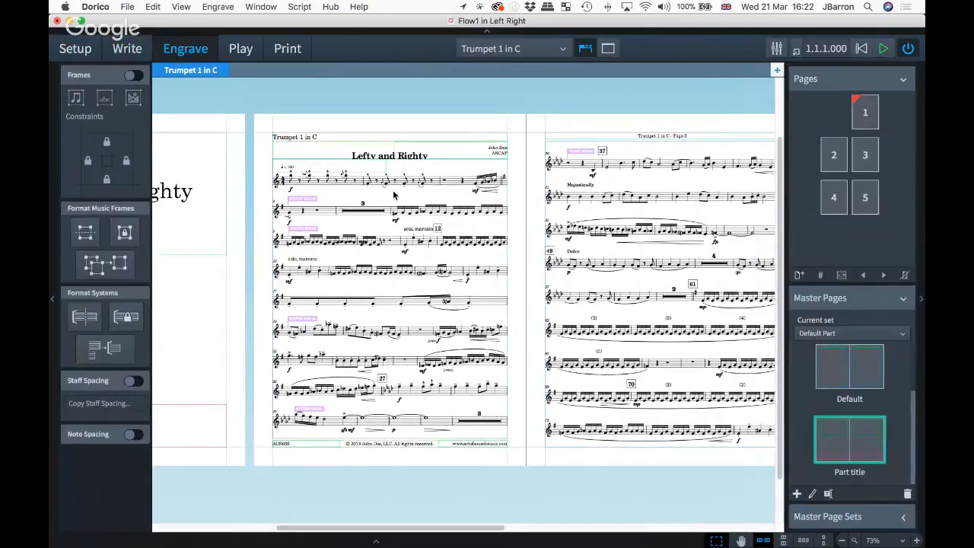
pyautogui.hscroll(-5, 394, 196)
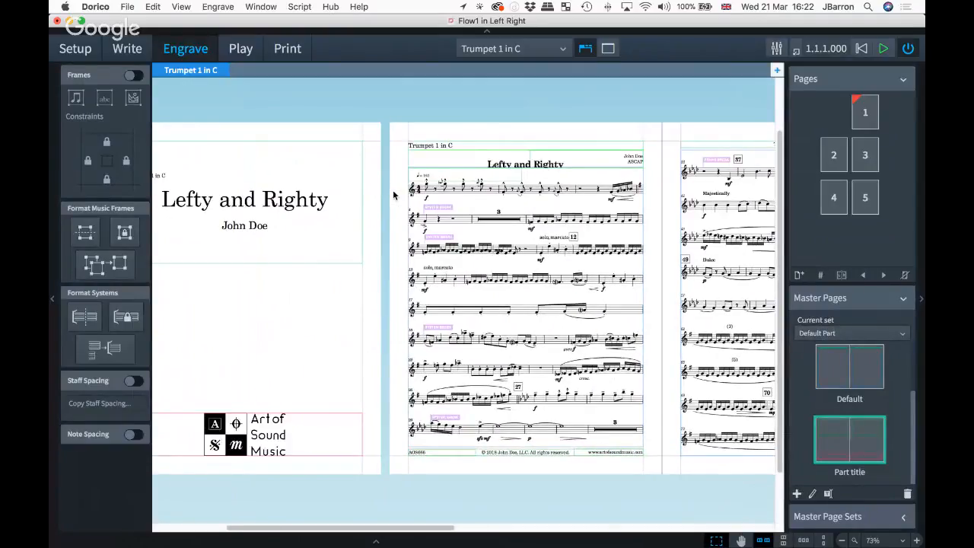
pyautogui.hscroll(-3, 394, 196)
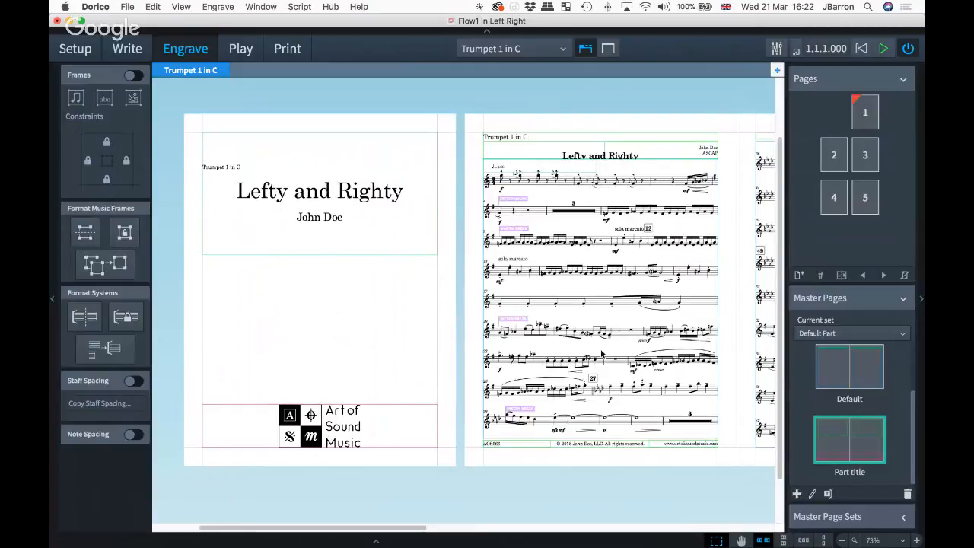
# Try the Default Full Score master page set on the Trumpet 1 in C layout, and set it back to Default Part.
pyautogui.click(814, 335)
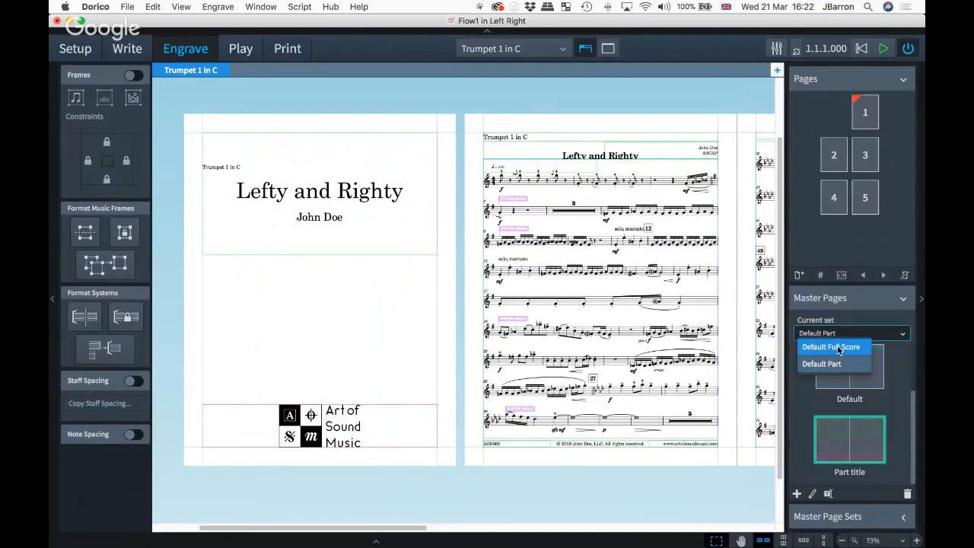
pyautogui.click(838, 348)
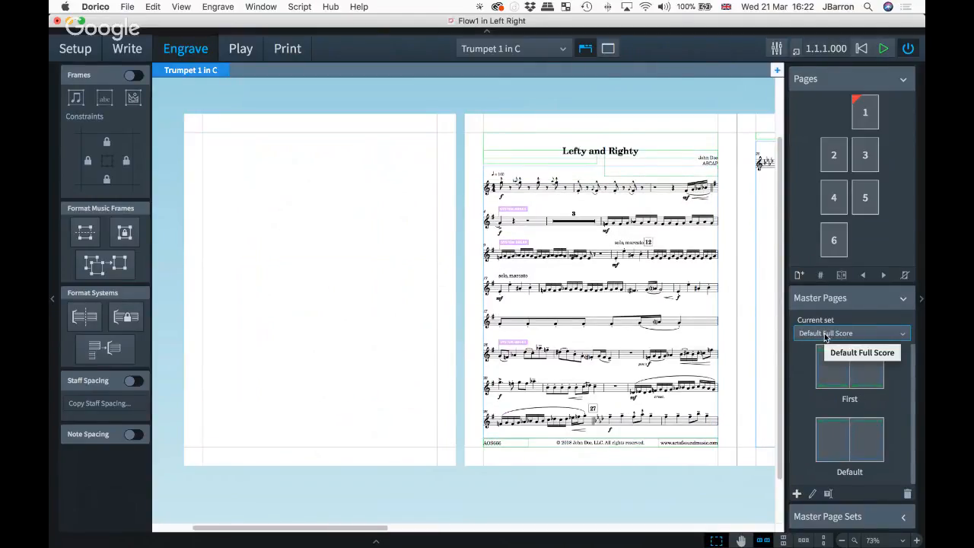
pyautogui.click(826, 335)
pyautogui.click(822, 361)
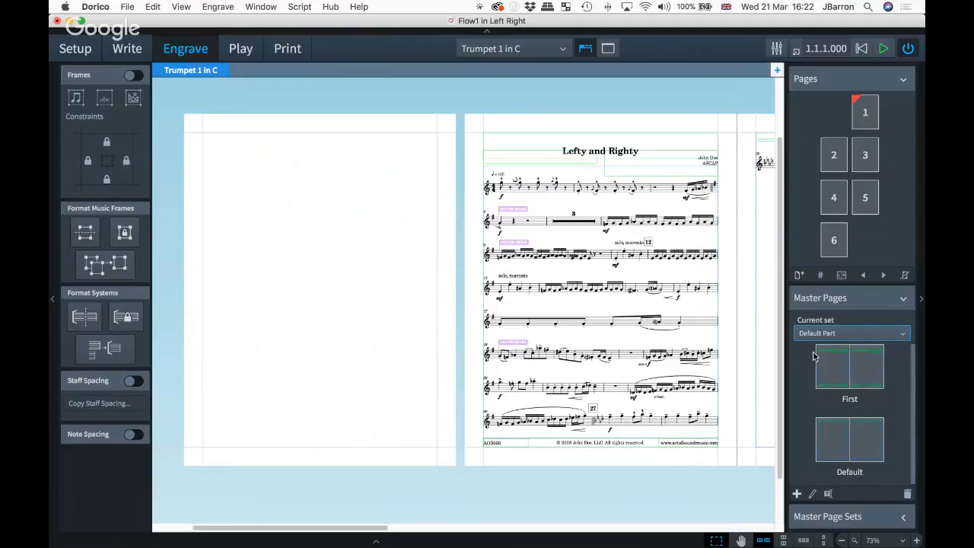
# Display the Full score layout to check its pages and master page set, and return to the Trumpet 1 in C layout.
pyautogui.click(481, 48)
pyautogui.click(496, 67)
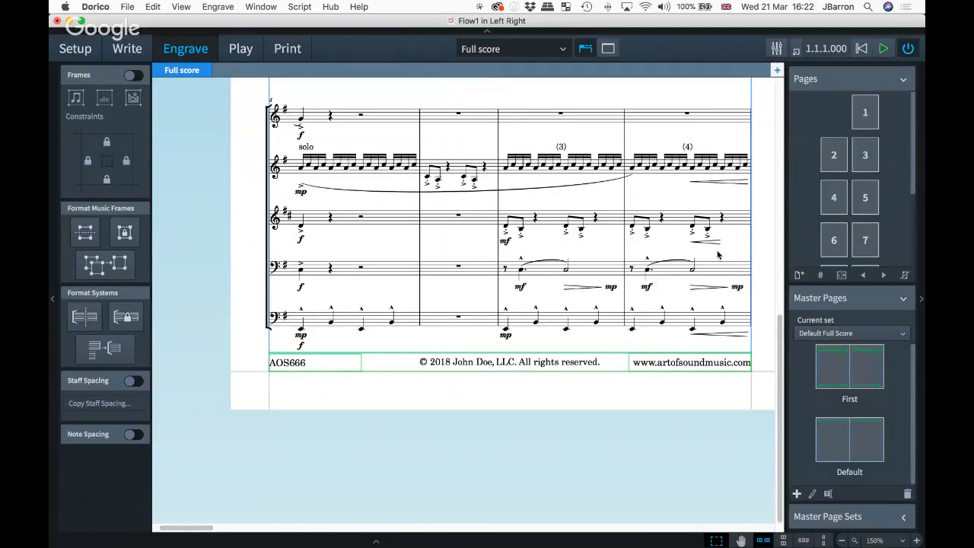
pyautogui.scroll(2, 715, 252)
pyautogui.hscroll(2, 715, 252)
pyautogui.click(514, 49)
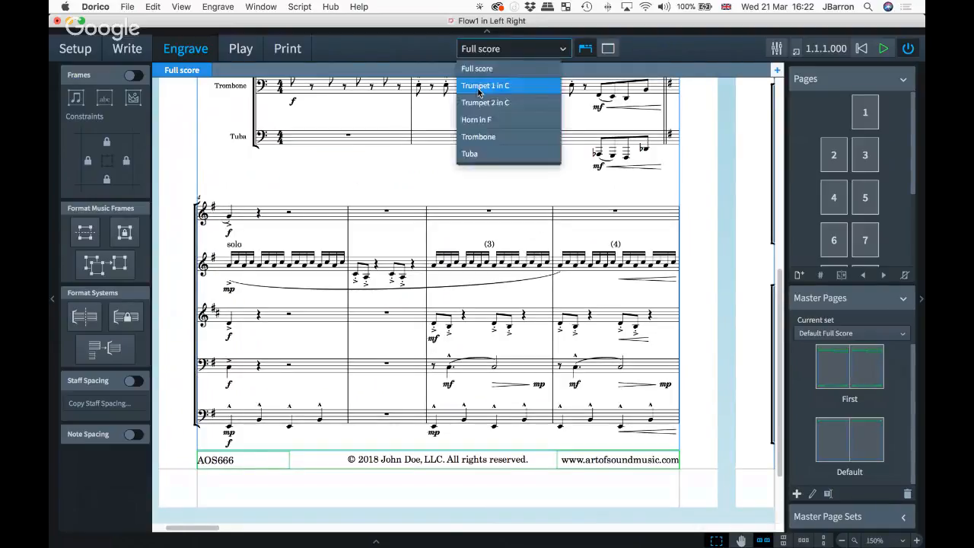
pyautogui.click(495, 89)
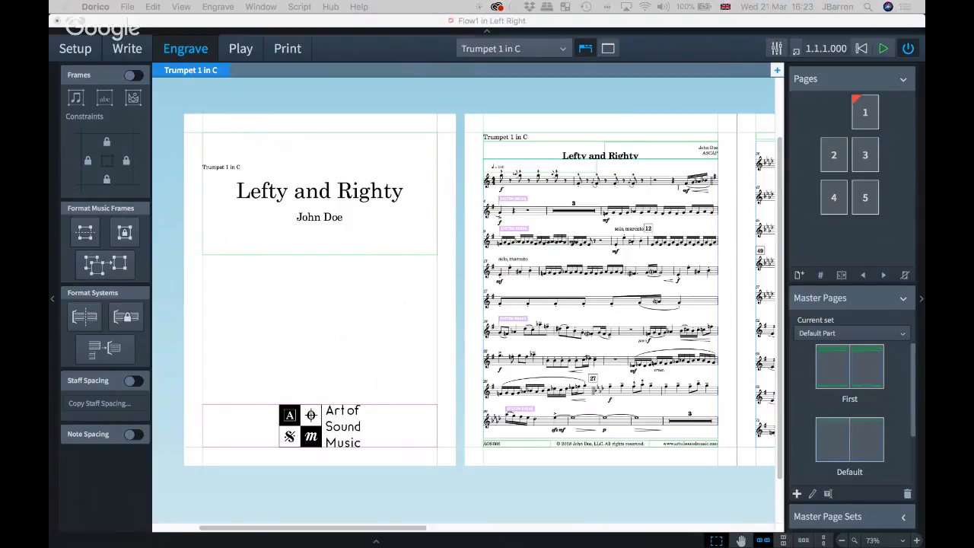
pyautogui.click(428, 300)
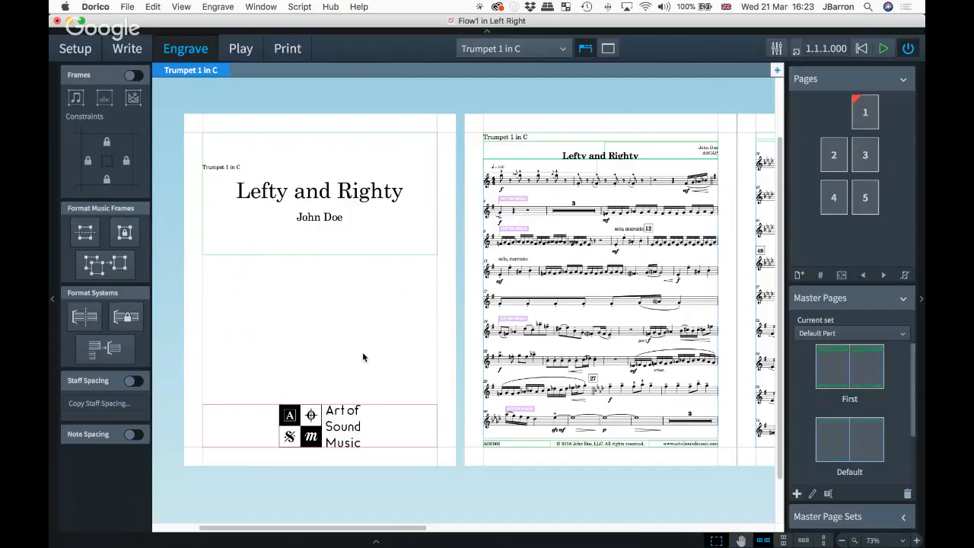
# Create a new project and add two solo players, each with an alto saxophone.
pyautogui.press('super+n')
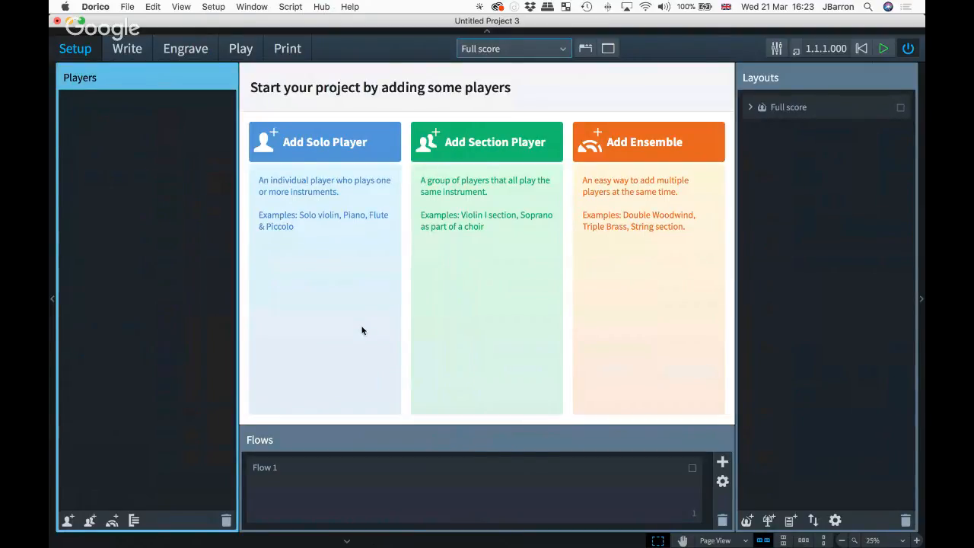
pyautogui.hotkey('shift', 'p')
pyautogui.write('alto sax')
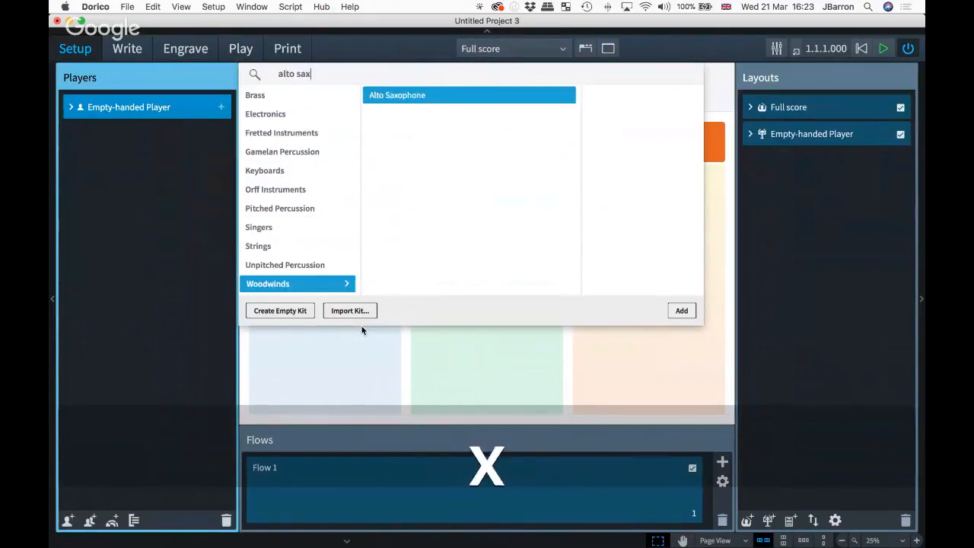
pyautogui.press('Return')
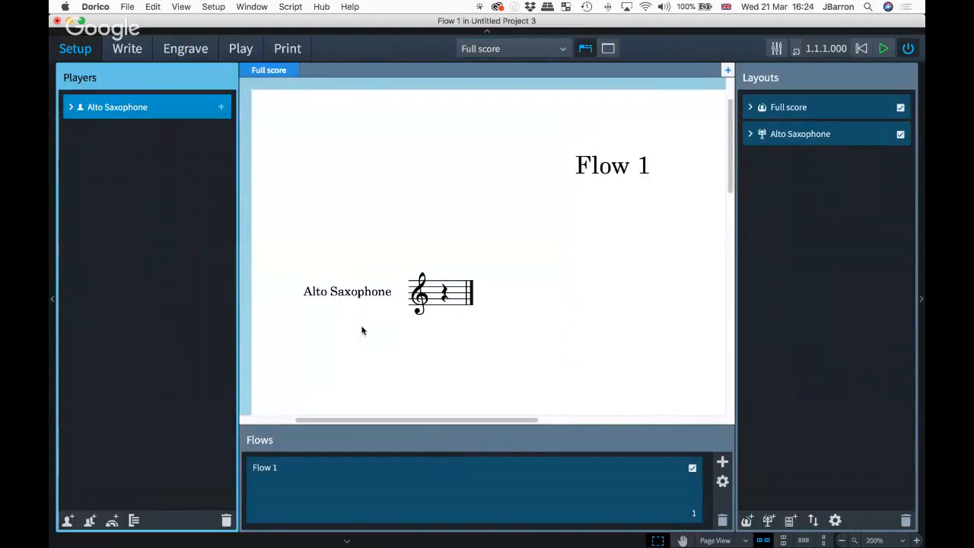
pyautogui.hotkey('shift', 'p')
pyautogui.write('alto sax')
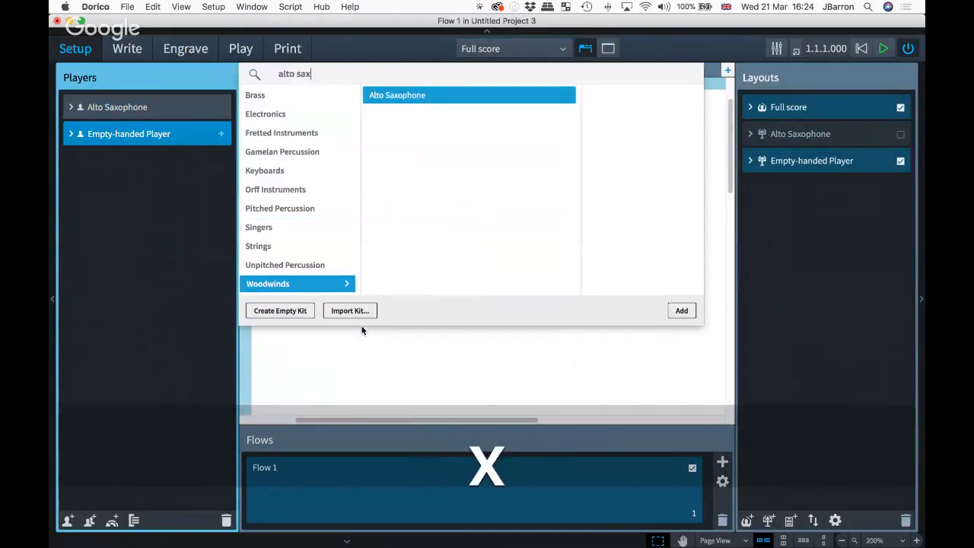
pyautogui.press('Return')
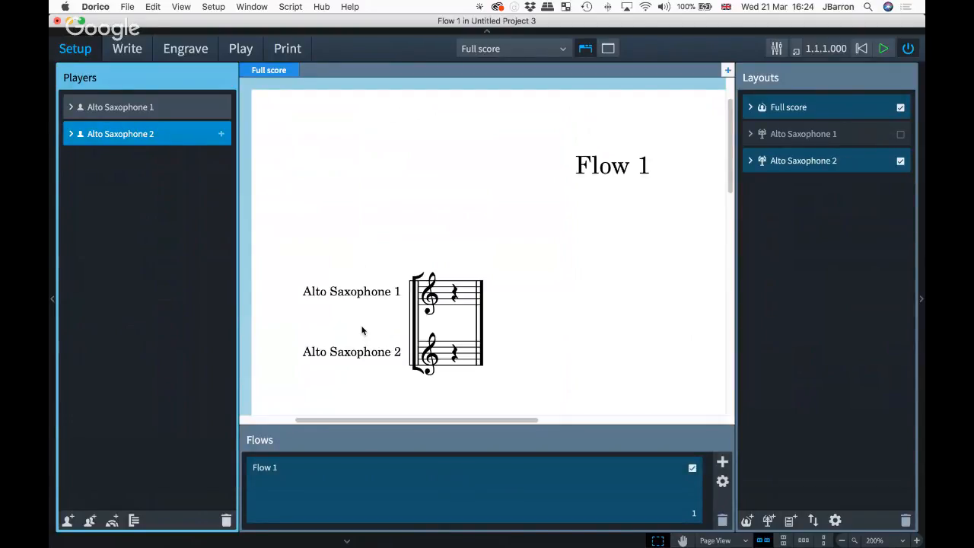
# In Engrave mode, insert two pages before page 1 of the full score with no master page.
pyautogui.press('super+2')
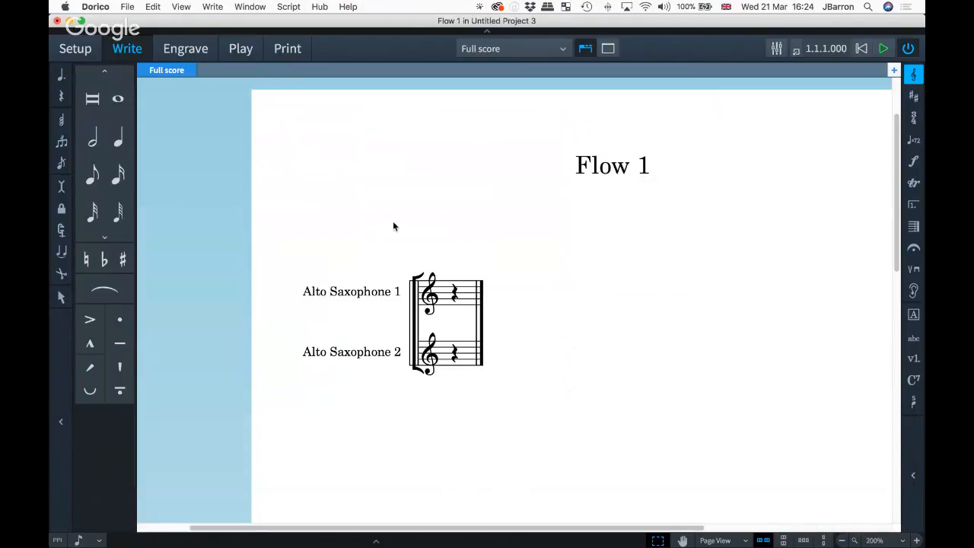
pyautogui.scroll(-3, 415, 226)
pyautogui.hscroll(1, 415, 228)
pyautogui.scroll(-1, 415, 227)
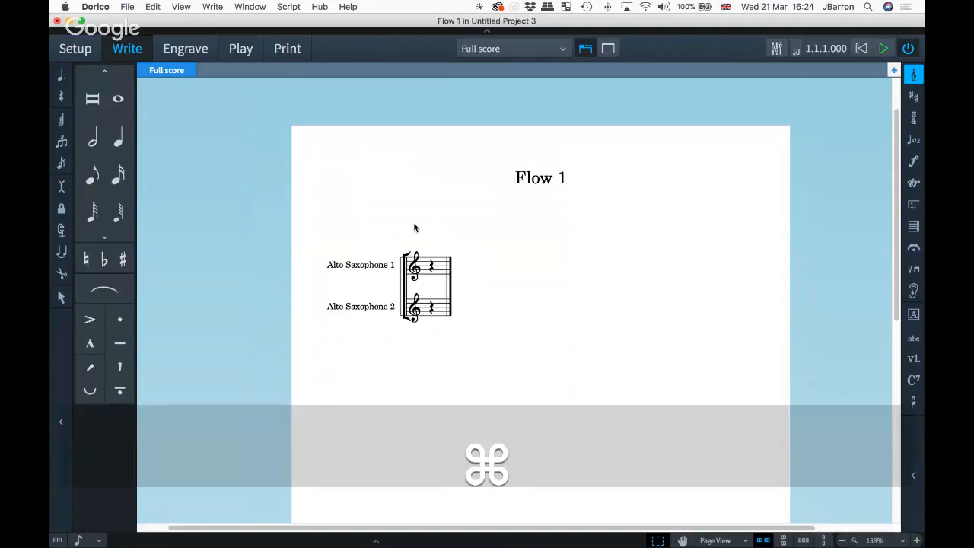
pyautogui.press('super+3')
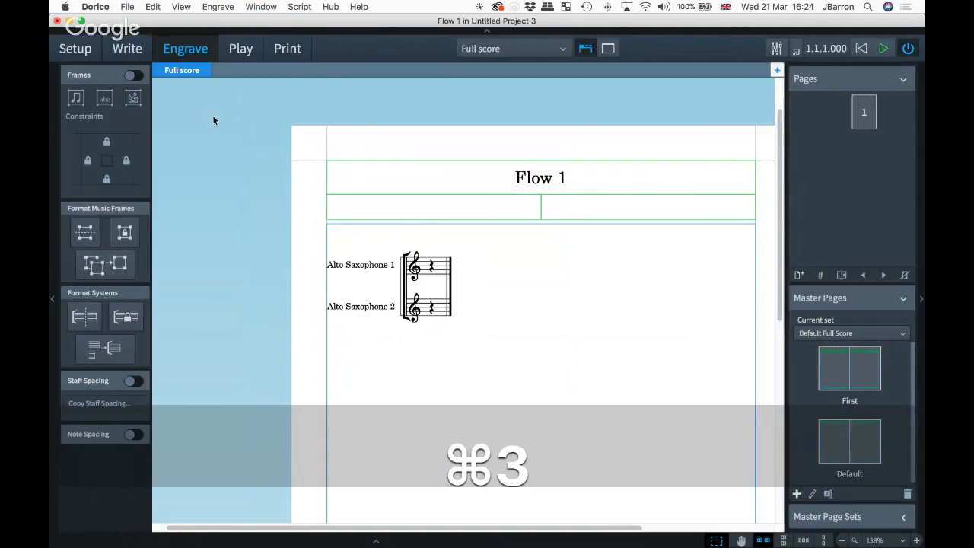
pyautogui.click(799, 273)
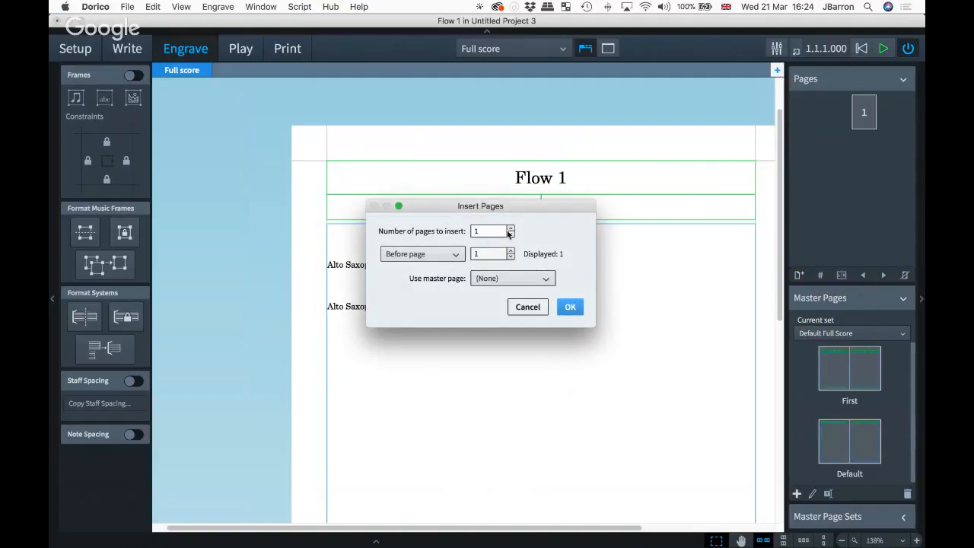
pyautogui.click(510, 228)
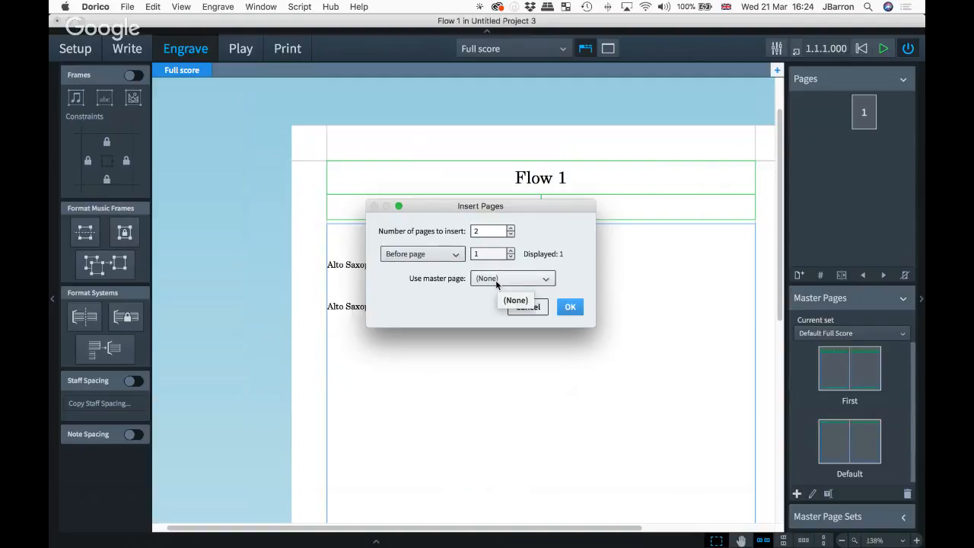
pyautogui.click(575, 304)
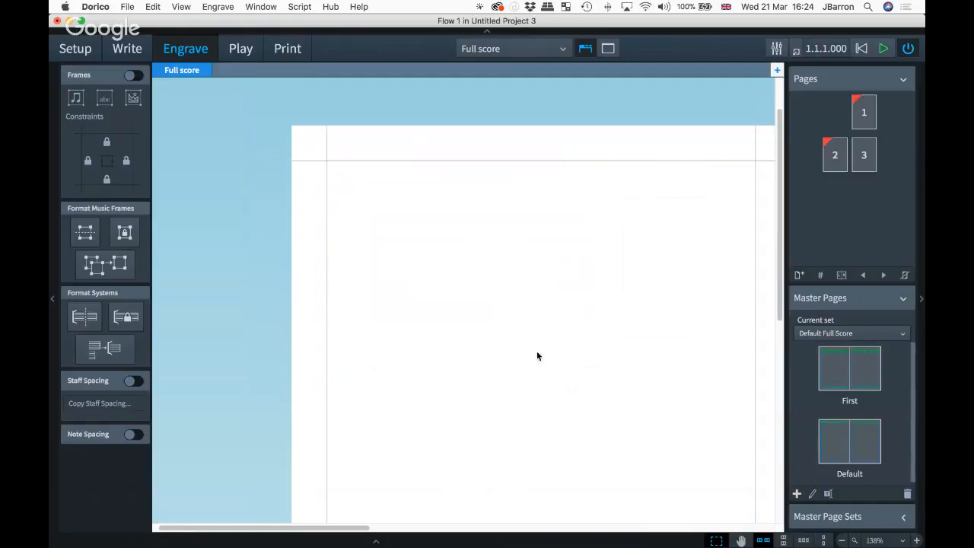
# Draw a text frame across the upper part of the blank first page, spanning the width between its margins.
pyautogui.scroll(-5, 499, 357)
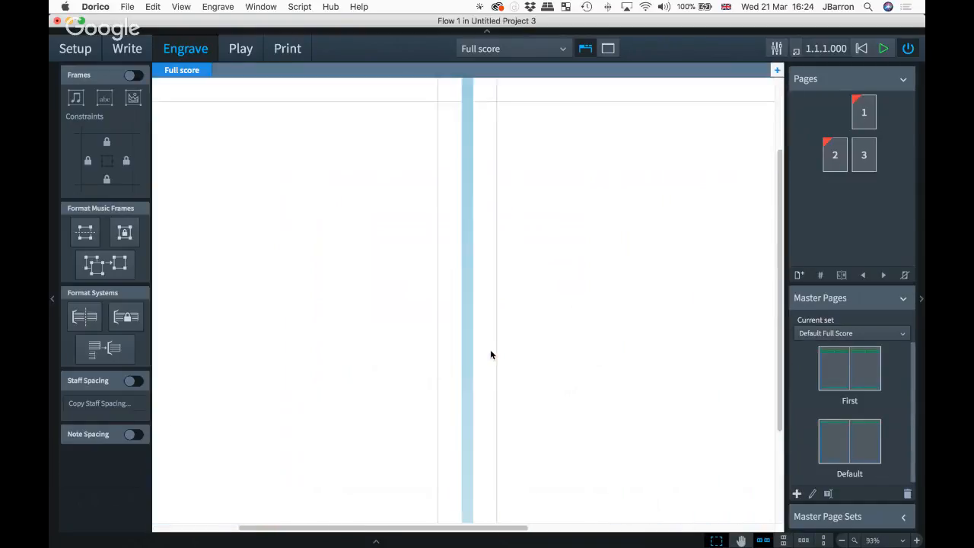
pyautogui.hscroll(-5, 291, 243)
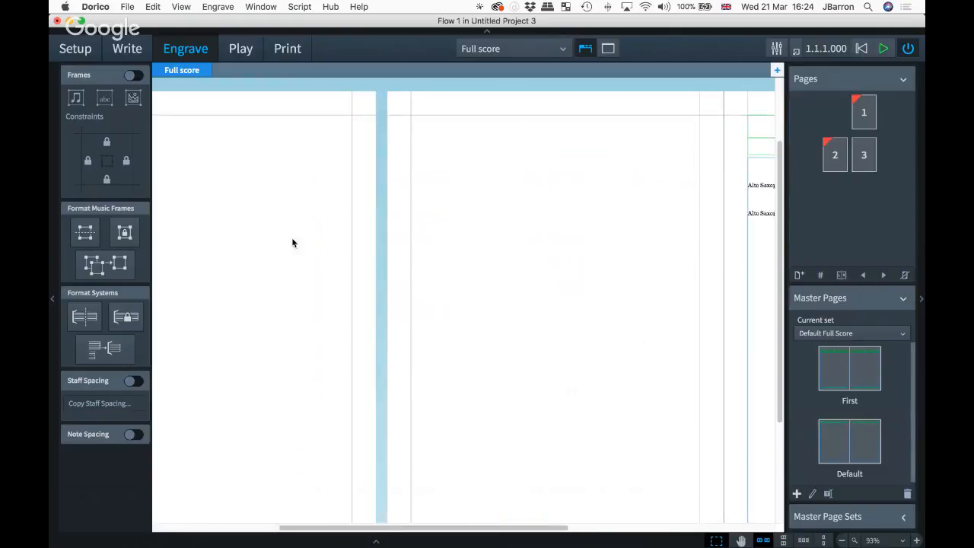
pyautogui.hscroll(-4, 352, 262)
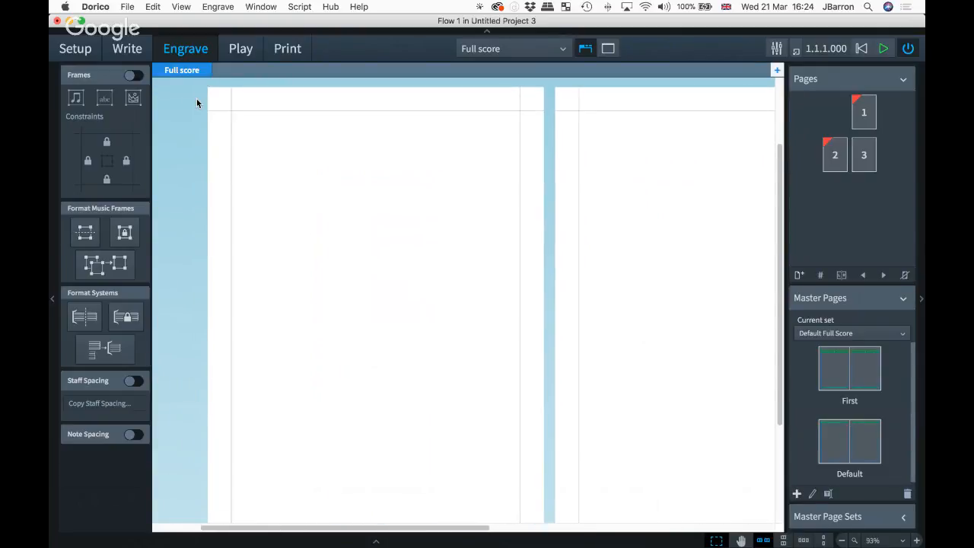
pyautogui.click(130, 77)
pyautogui.click(105, 98)
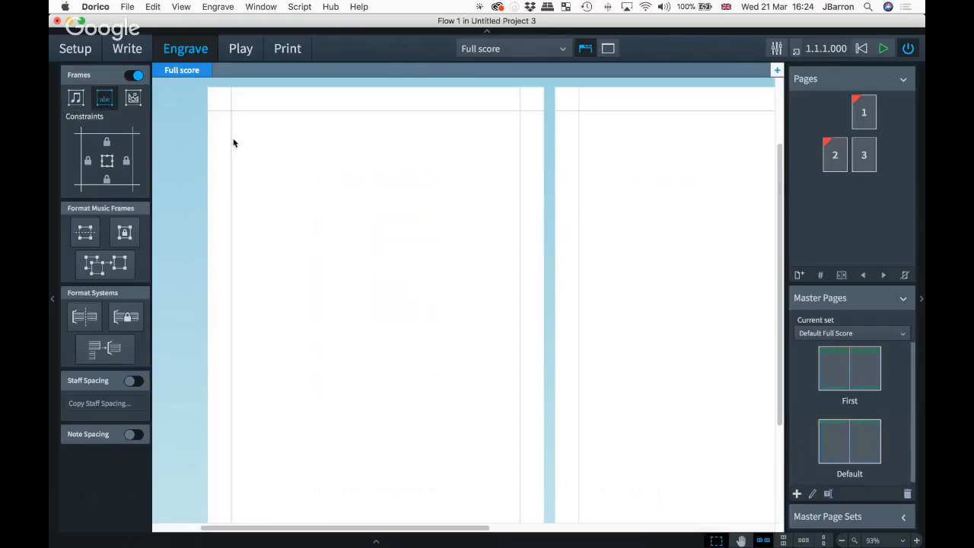
pyautogui.moveTo(232, 118); pyautogui.dragTo(543, 313)
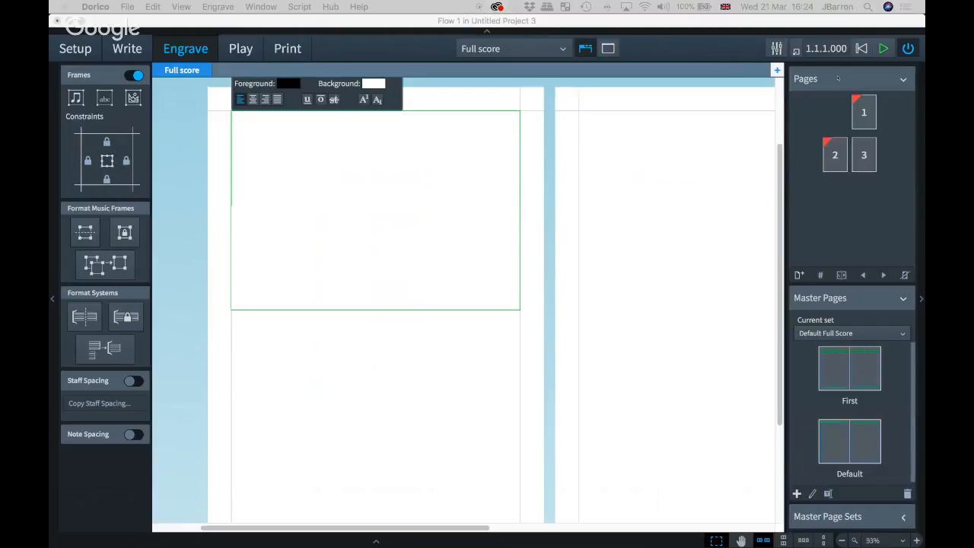
# Switch to Preview to examine the reference image of sample cover and performance note pages, and minimise its window.
pyautogui.moveTo(837, 78); pyautogui.dragTo(379, 33)
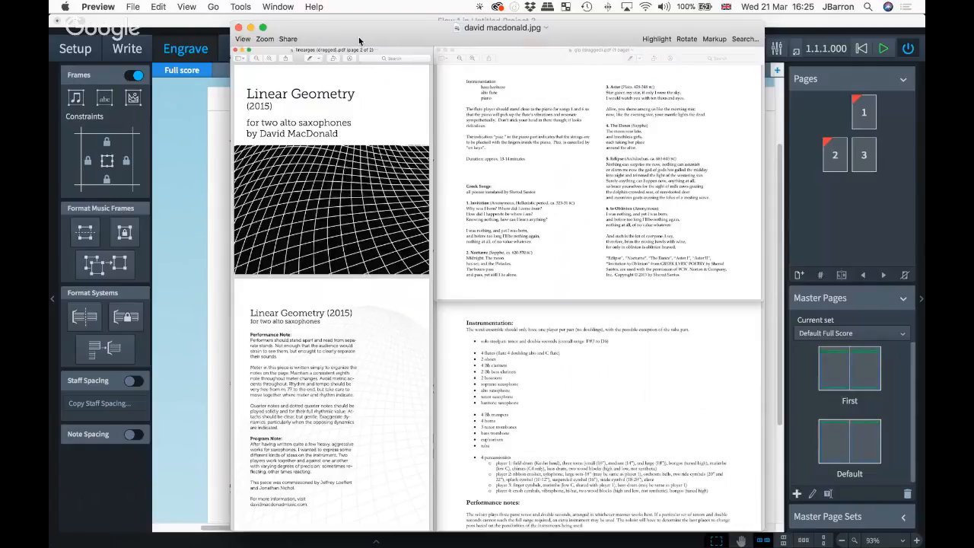
pyautogui.moveTo(359, 41); pyautogui.dragTo(637, 70)
pyautogui.press('super+m')
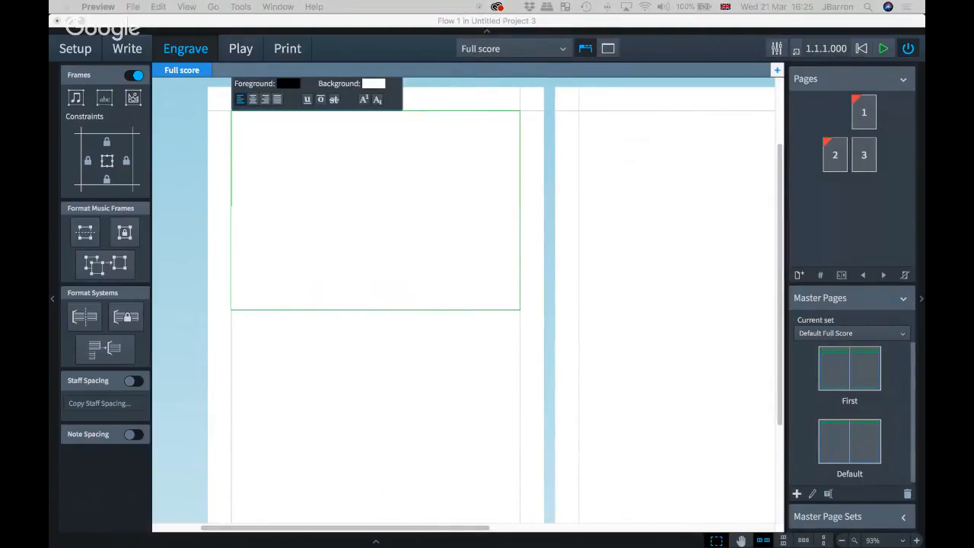
# Enter the title "Linear Geometry" in the cover page's text frame, with "(2015)" on the line below.
pyautogui.click(401, 164)
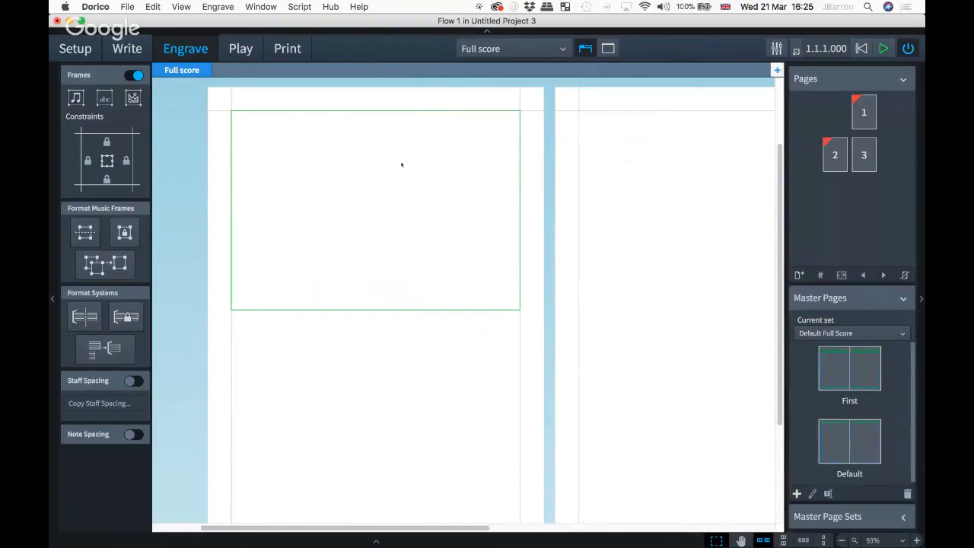
pyautogui.doubleClick(291, 194)
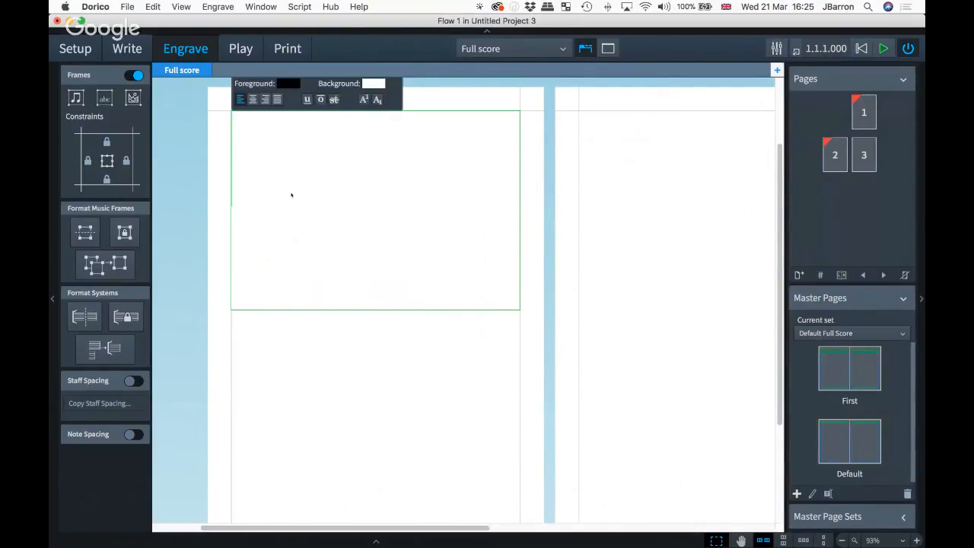
pyautogui.write('L')
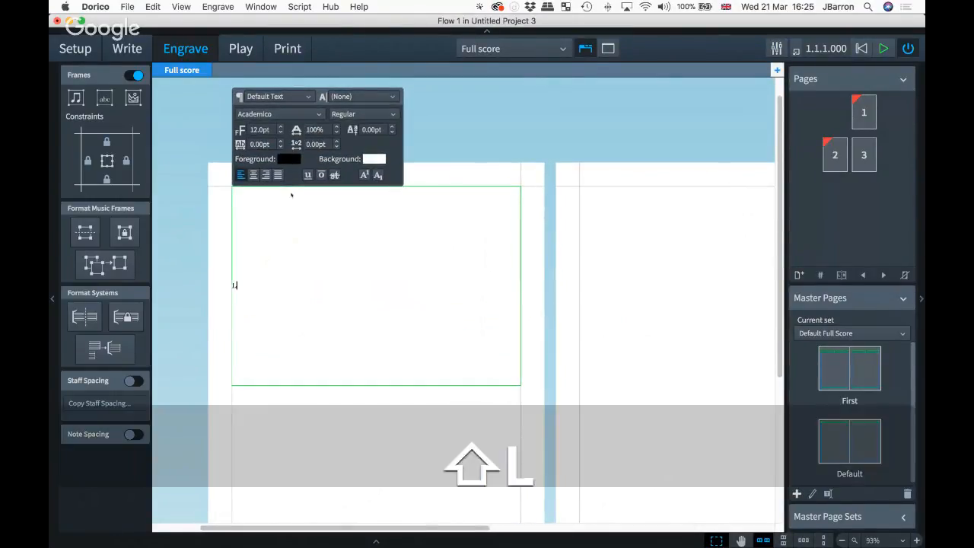
pyautogui.write('inear Ge')
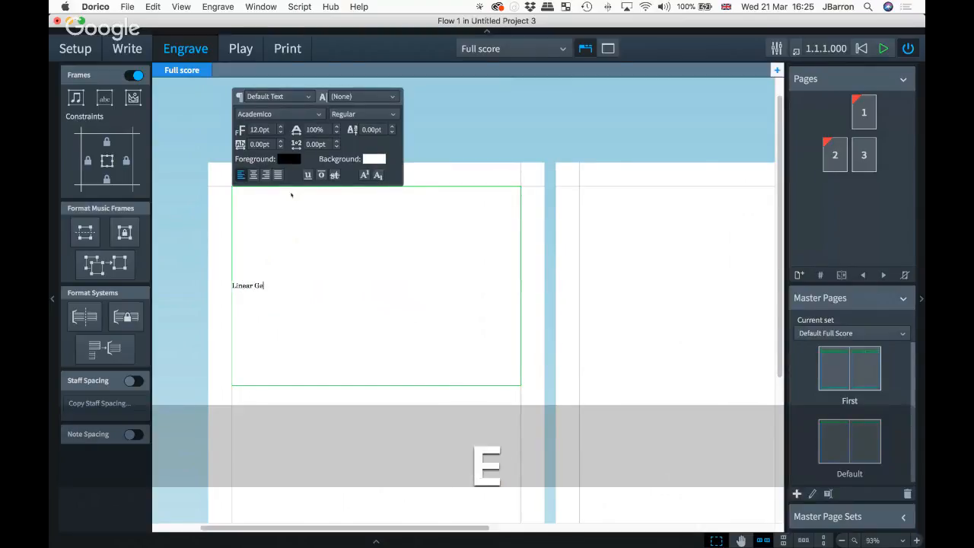
pyautogui.write('ometr')
pyautogui.press('BackSpace')
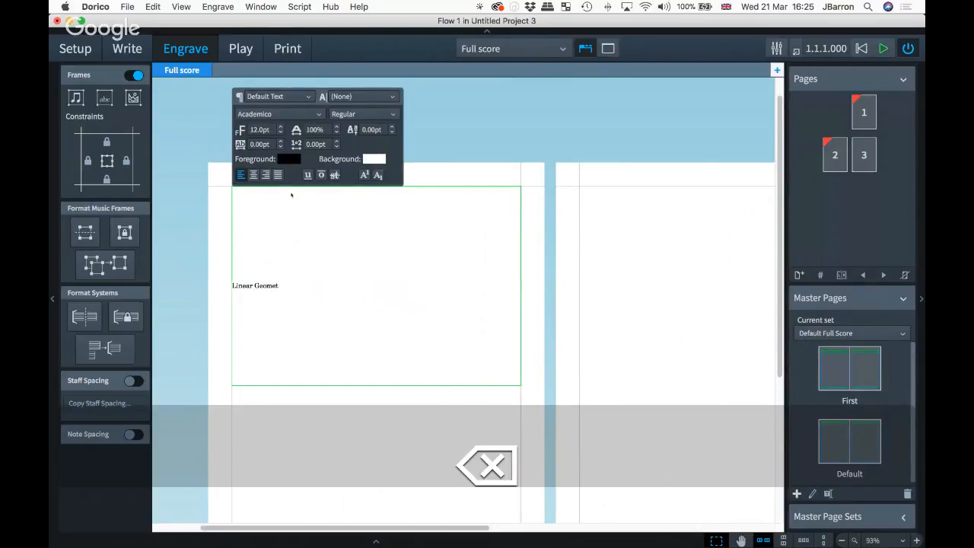
pyautogui.write('ry')
pyautogui.press('Return')
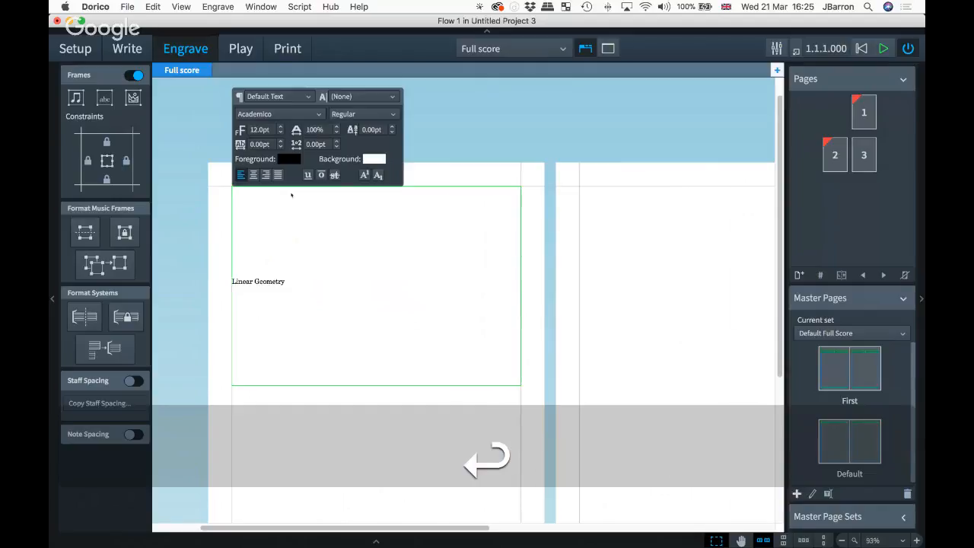
pyautogui.write('(2015)')
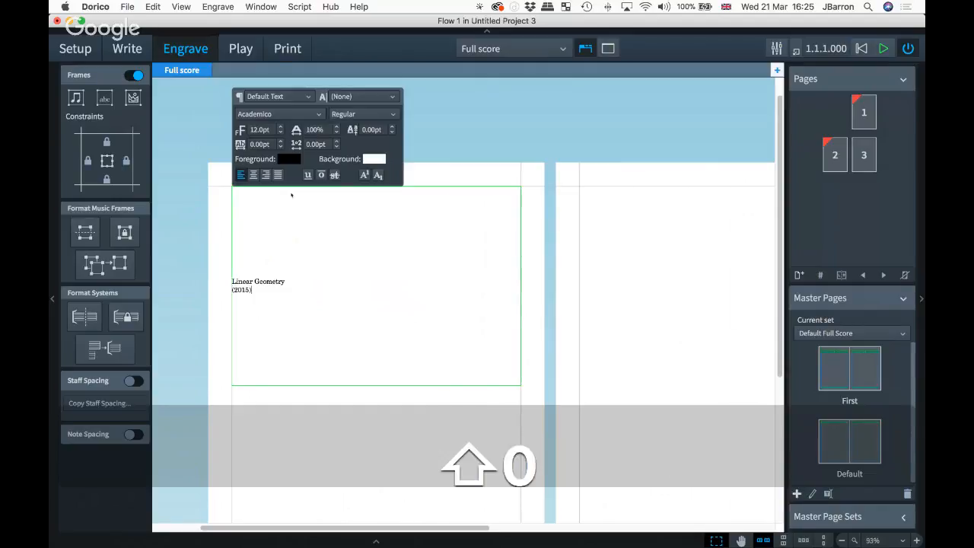
# After a blank line, add "for two alto saxophones" and a "by" line with the composer's full name.
pyautogui.press('Return')
pyautogui.press('Return')
pyautogui.write('for ')
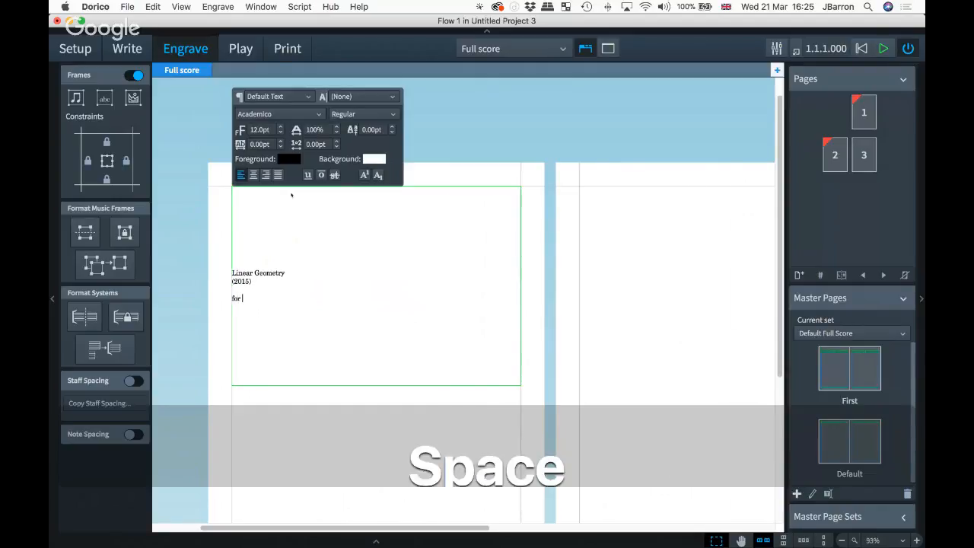
pyautogui.write('two alto saxopho')
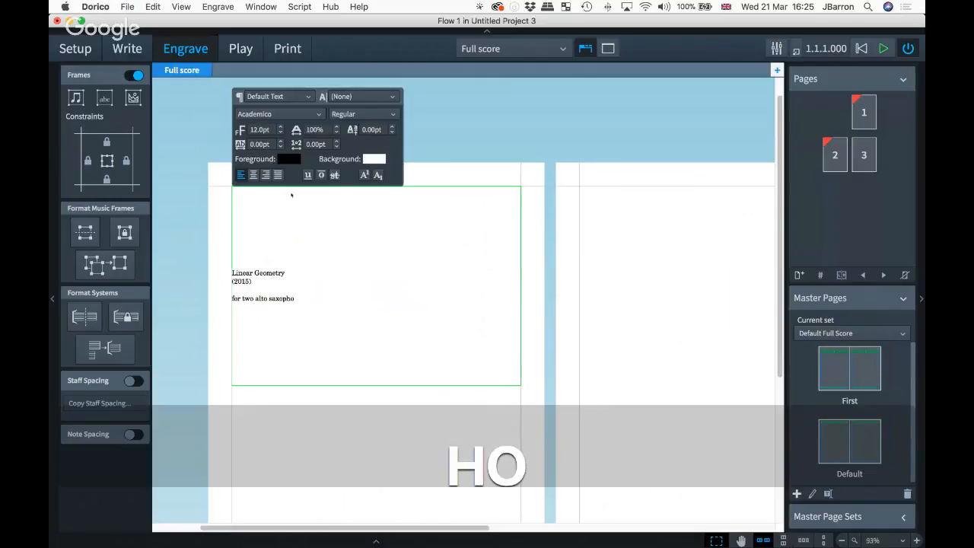
pyautogui.write('nes')
pyautogui.press('Return')
pyautogui.write('by David')
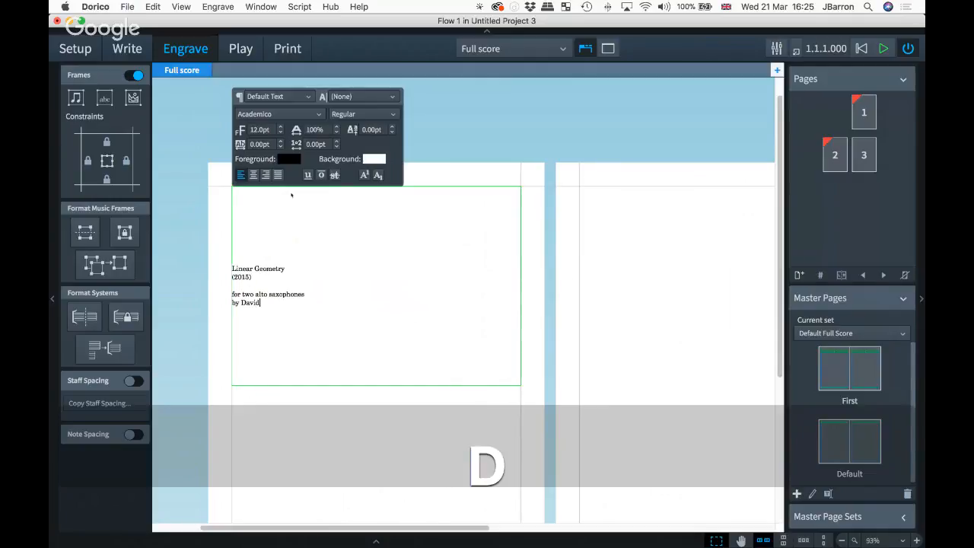
pyautogui.write(' MacDonald')
# Set the font size of the title "Linear Geometry" to 48 pt.
pyautogui.click(282, 268)
pyautogui.hotkey('alt', 'shift', 'Left')
pyautogui.hotkey('alt', 'shift', 'Left')
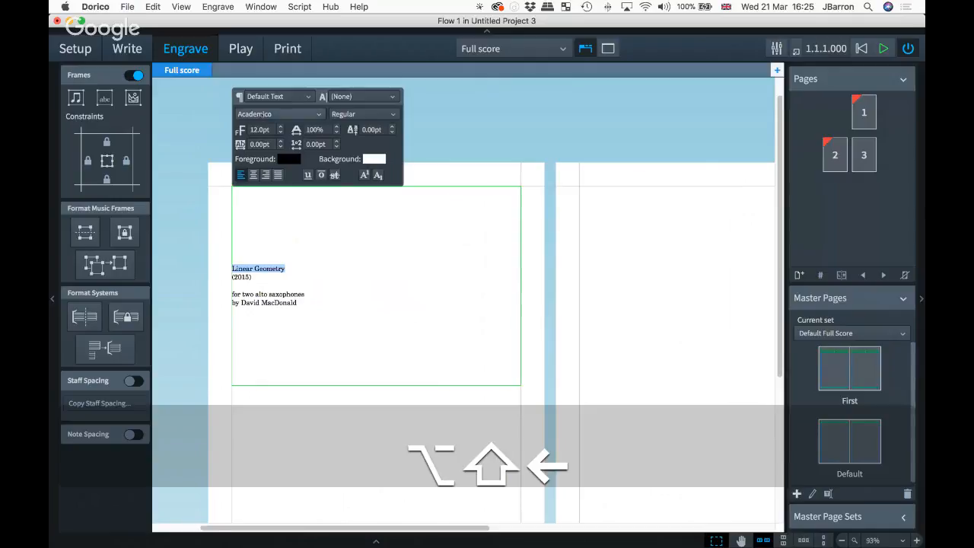
pyautogui.click(259, 129)
pyautogui.write('48')
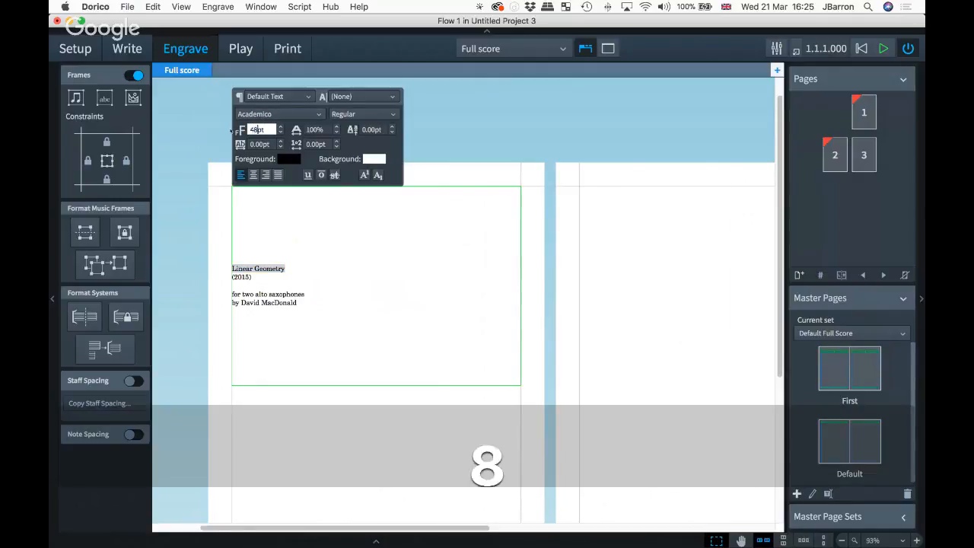
pyautogui.press('Tab')
# Set the font size of the "(2015)" line to 36 pt.
pyautogui.moveTo(260, 289); pyautogui.dragTo(231, 289)
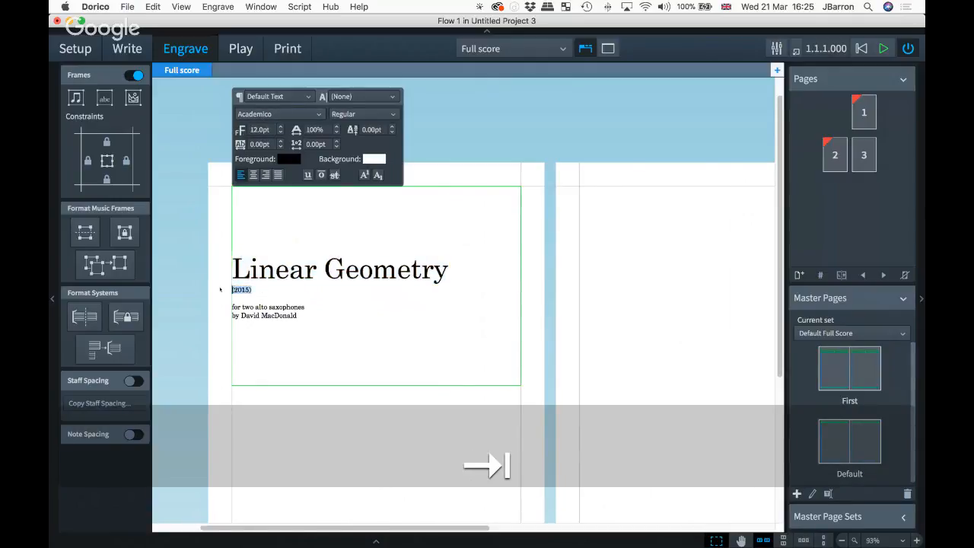
pyautogui.click(275, 114)
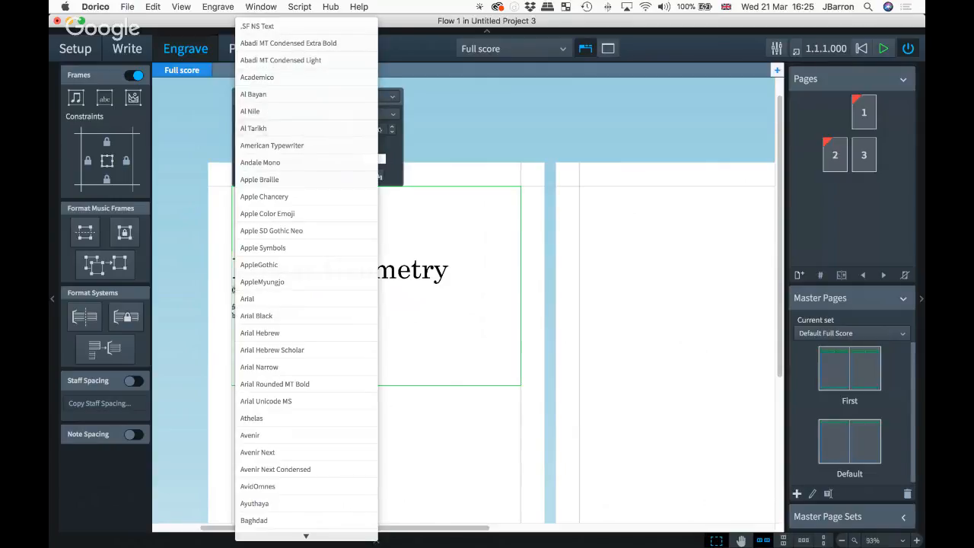
pyautogui.press('Escape')
pyautogui.doubleClick(268, 131)
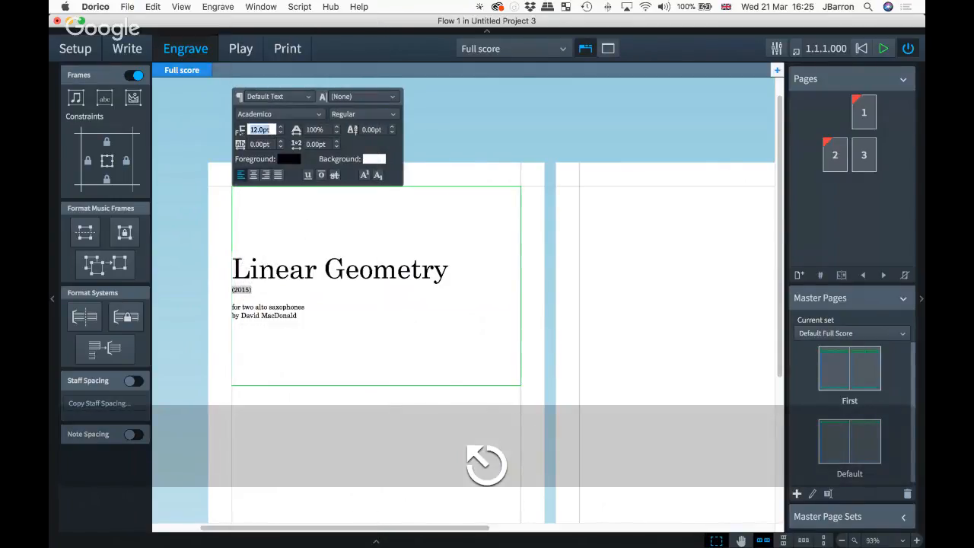
pyautogui.write('36')
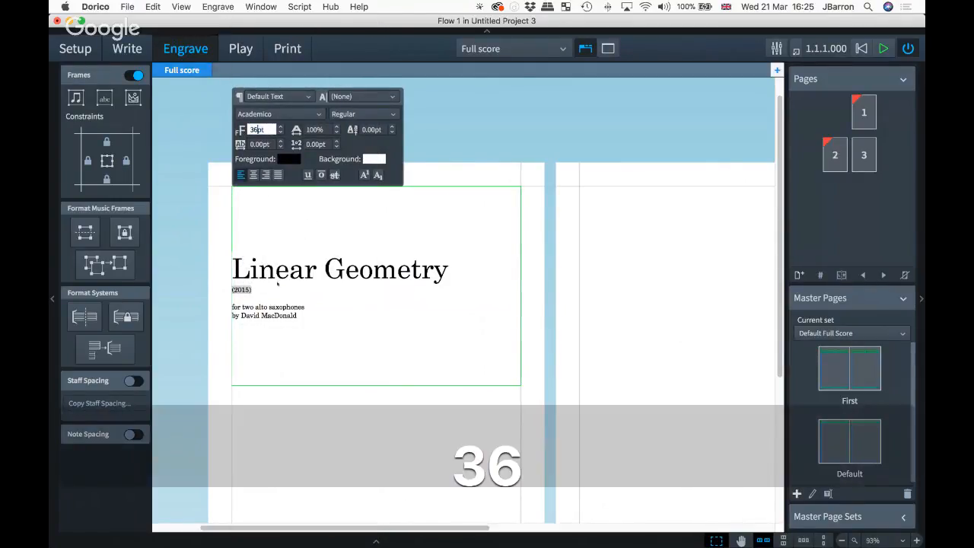
pyautogui.press('Return')
# Set the font size of the instrumentation and composer lines to 24 pt.
pyautogui.moveTo(299, 323); pyautogui.dragTo(232, 311)
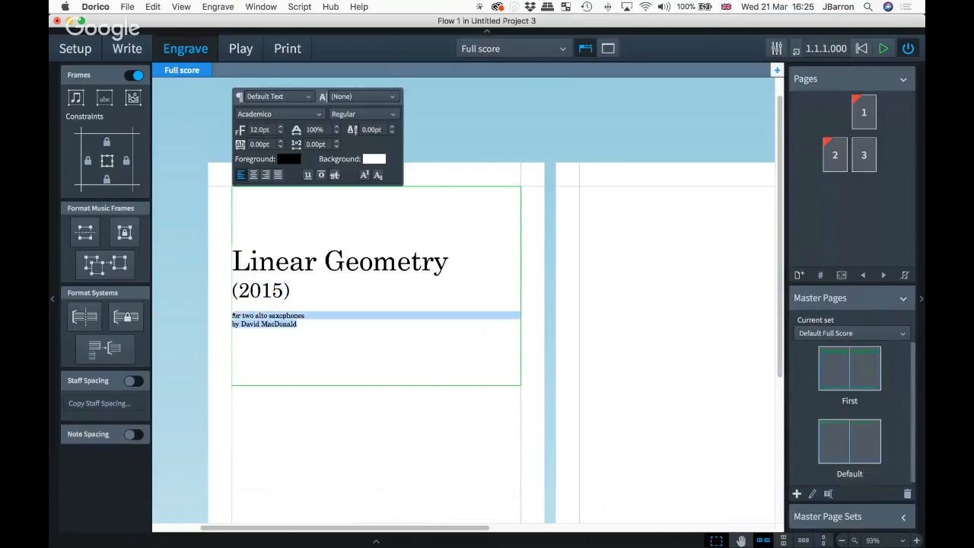
pyautogui.doubleClick(271, 129)
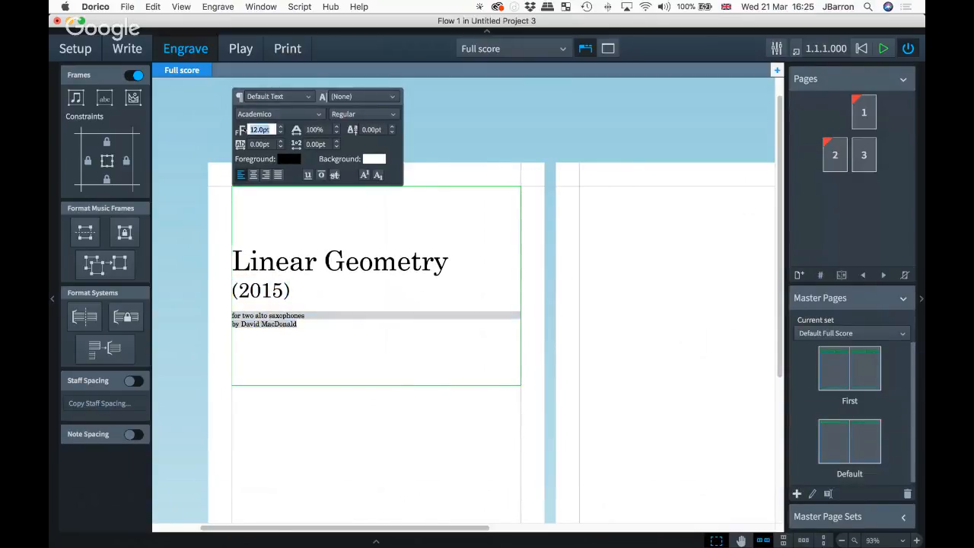
pyautogui.write('24')
pyautogui.press('Tab')
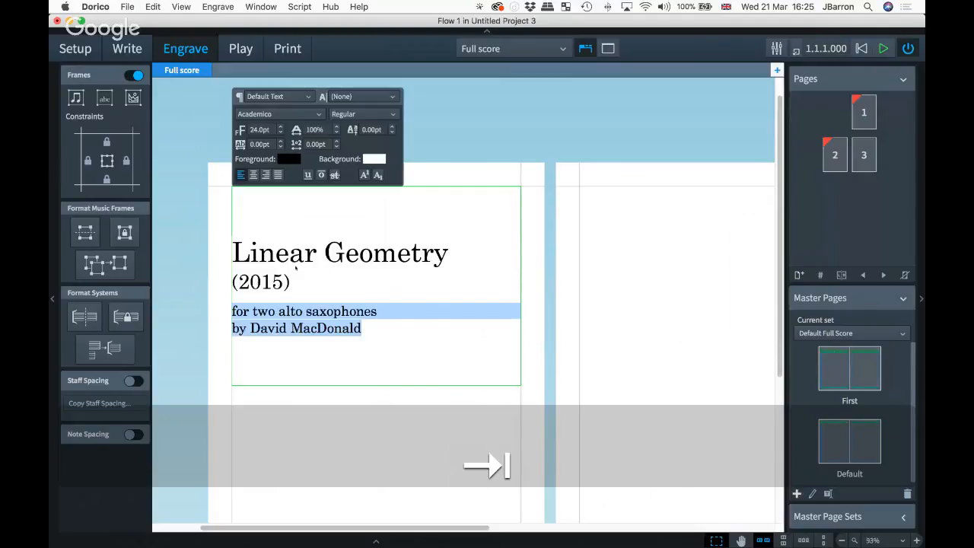
# Change the font of all the cover text to American Typewriter and finish editing the frame.
pyautogui.press('super+a')
pyautogui.click(287, 113)
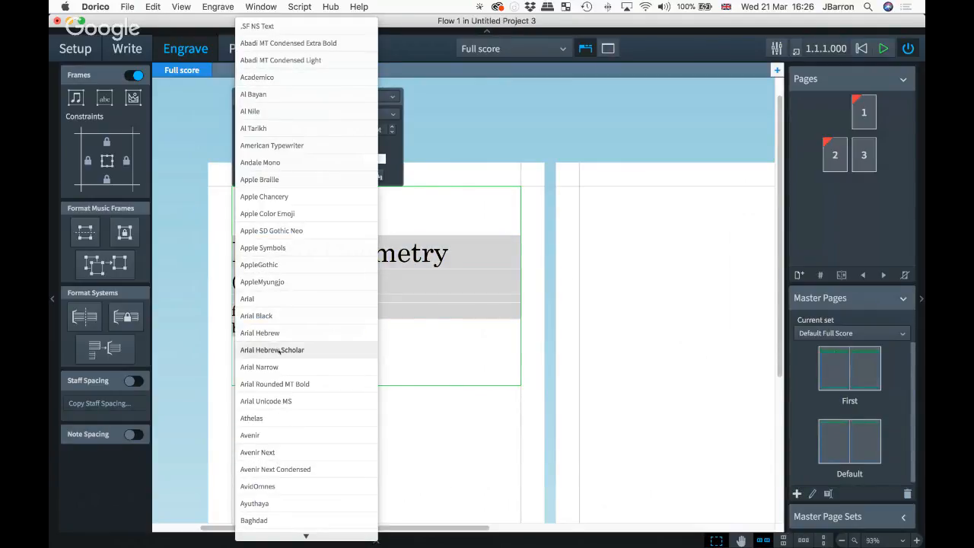
pyautogui.click(271, 145)
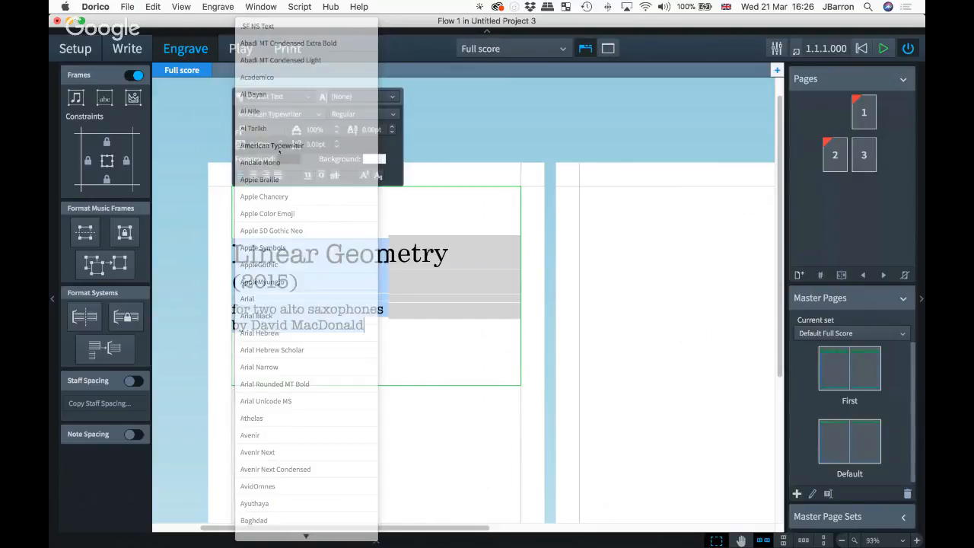
pyautogui.click(334, 435)
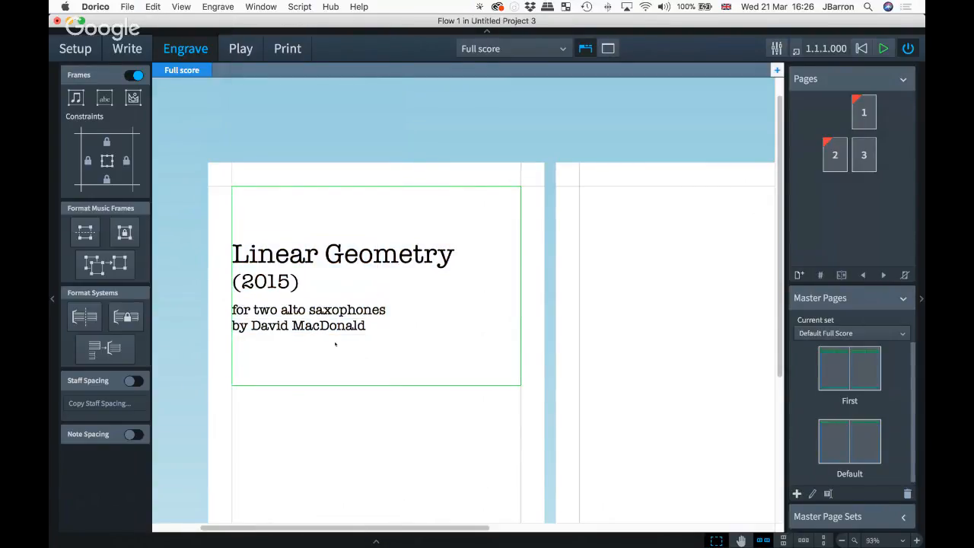
# Draw a graphics frame below the cover text frame, spanning the page margins and reaching down to the bottom margin.
pyautogui.scroll(-5, 334, 344)
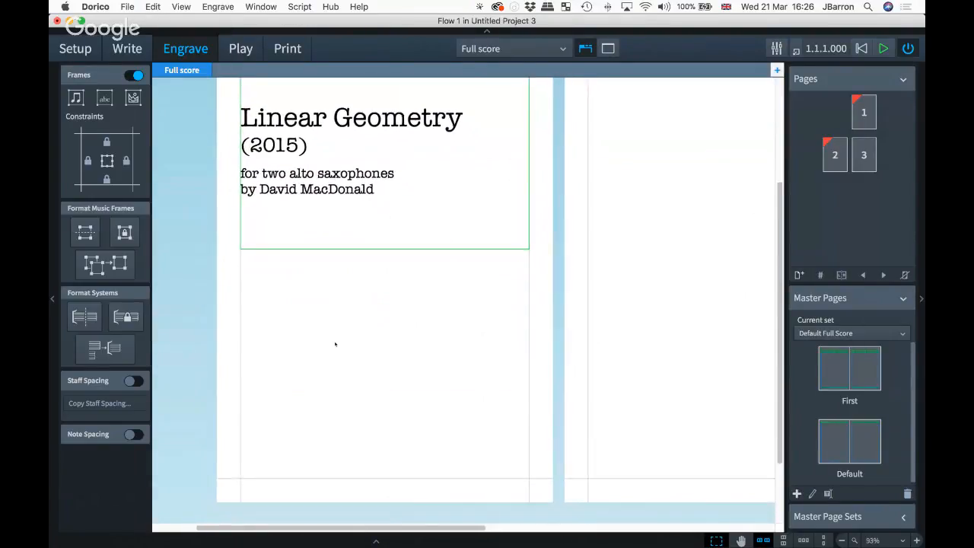
pyautogui.scroll(1, 335, 344)
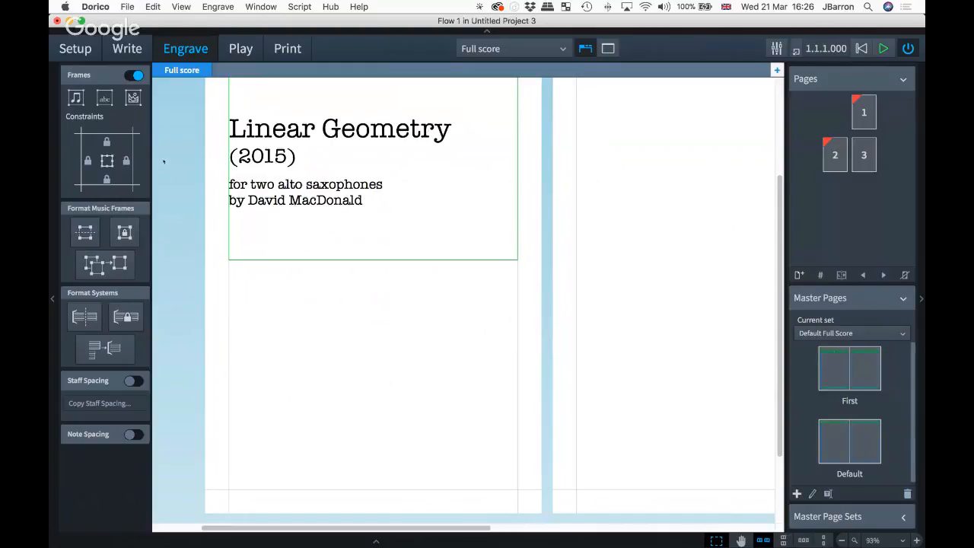
pyautogui.click(134, 97)
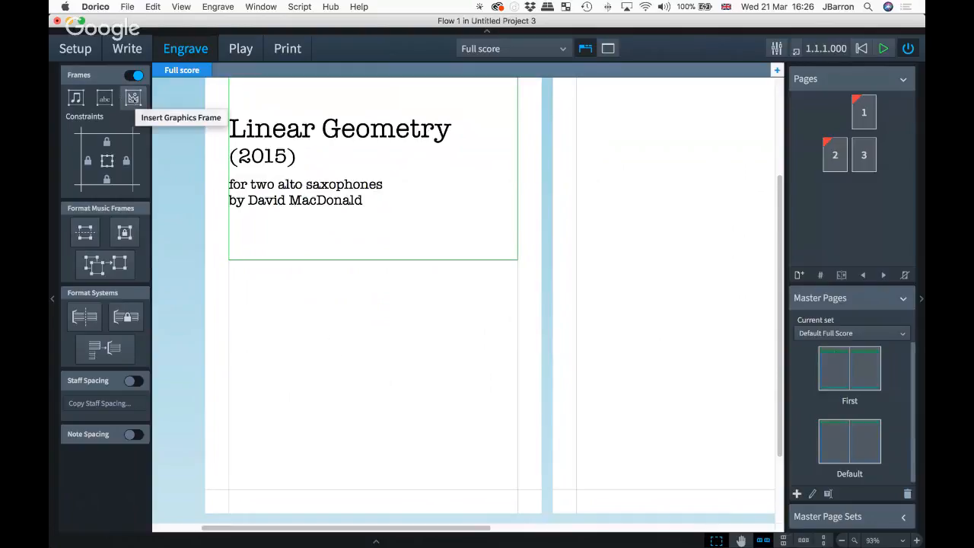
pyautogui.click(133, 97)
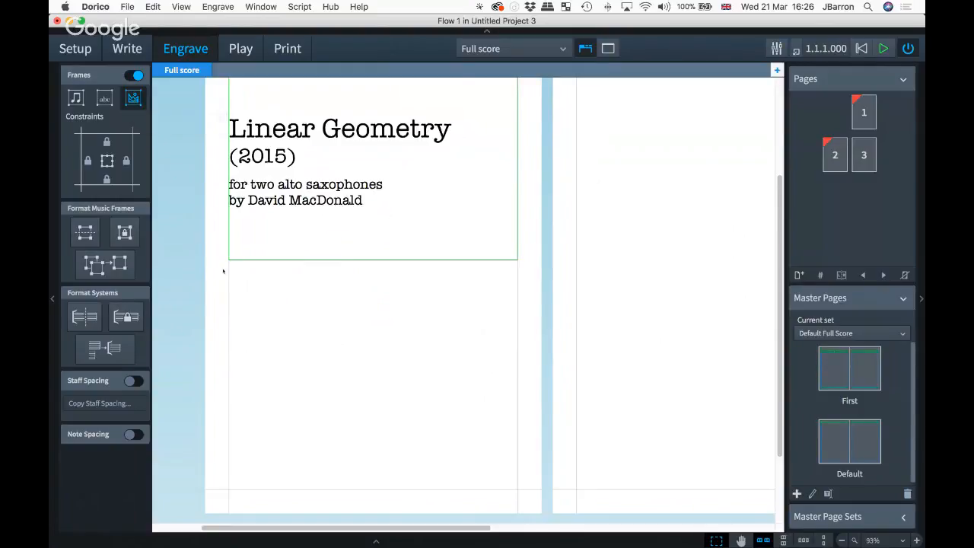
pyautogui.moveTo(229, 267); pyautogui.dragTo(526, 501)
# Load the image Linear-Geometry-page-1.jpg into the cover page's graphics frame.
pyautogui.doubleClick(379, 391)
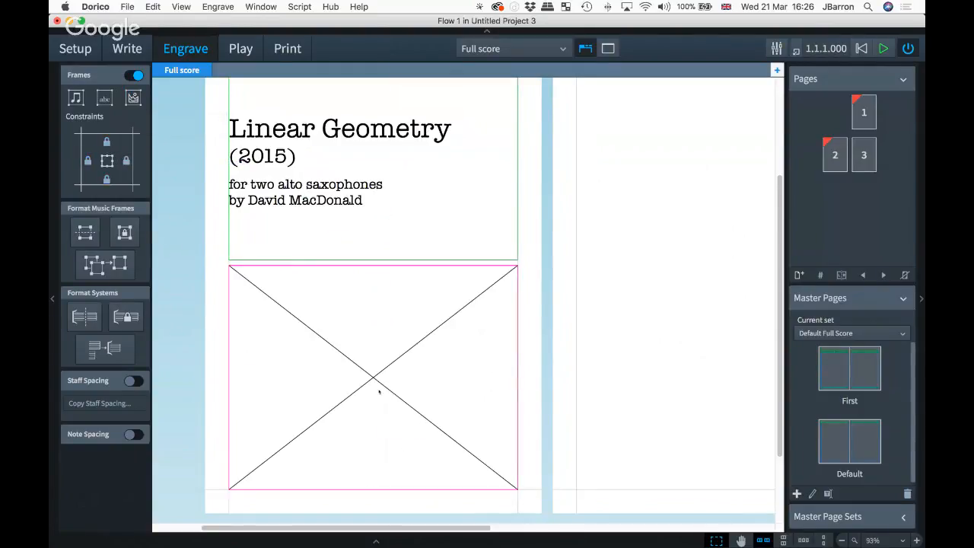
pyautogui.click(441, 216)
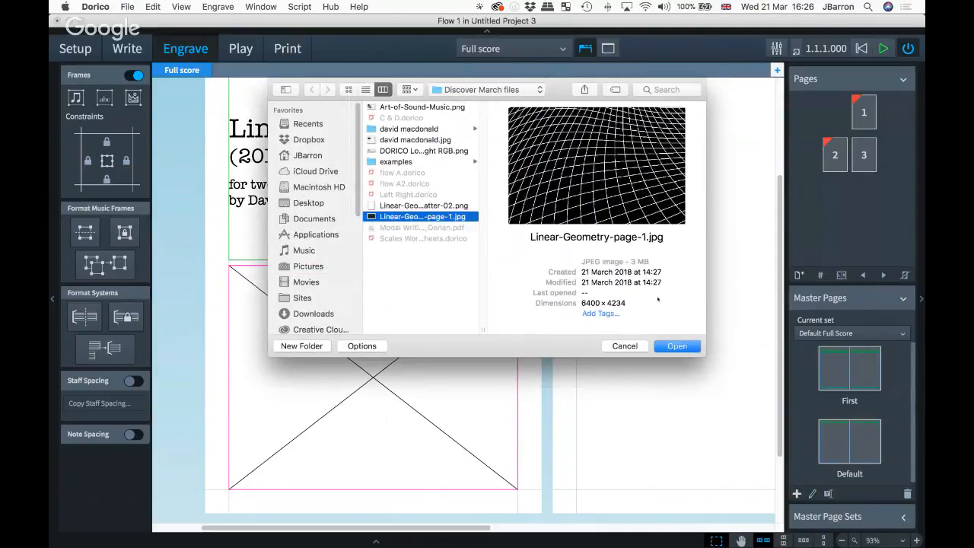
pyautogui.click(669, 347)
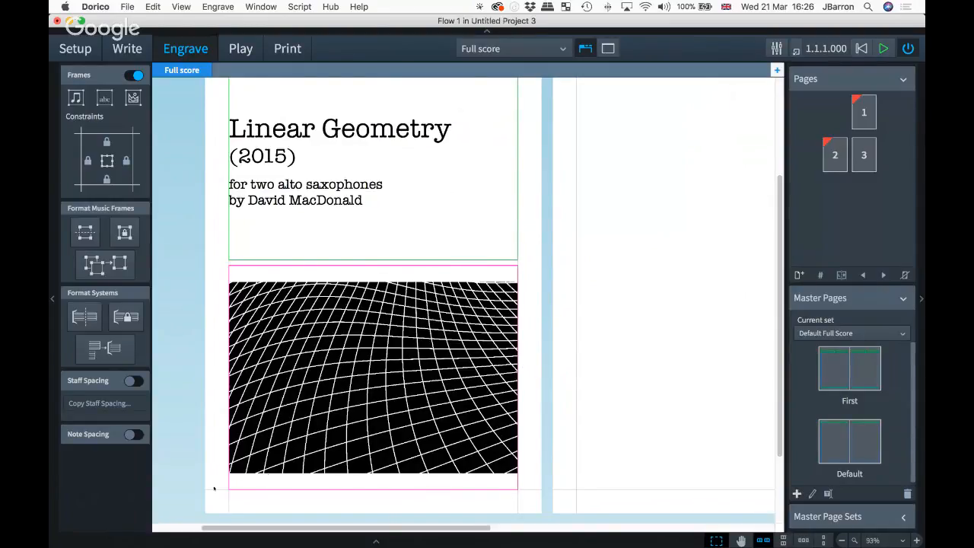
# Review the finished cover, and examine the full score's pages in Print mode with the Whole Page preview.
pyautogui.scroll(2, 208, 193)
pyautogui.hscroll(1, 208, 193)
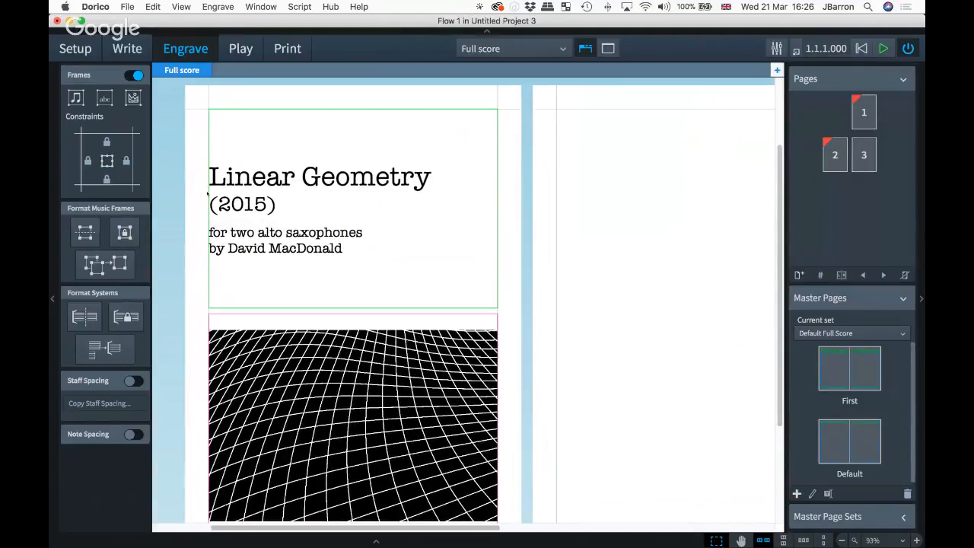
pyautogui.scroll(-2, 207, 193)
pyautogui.hscroll(-1, 207, 193)
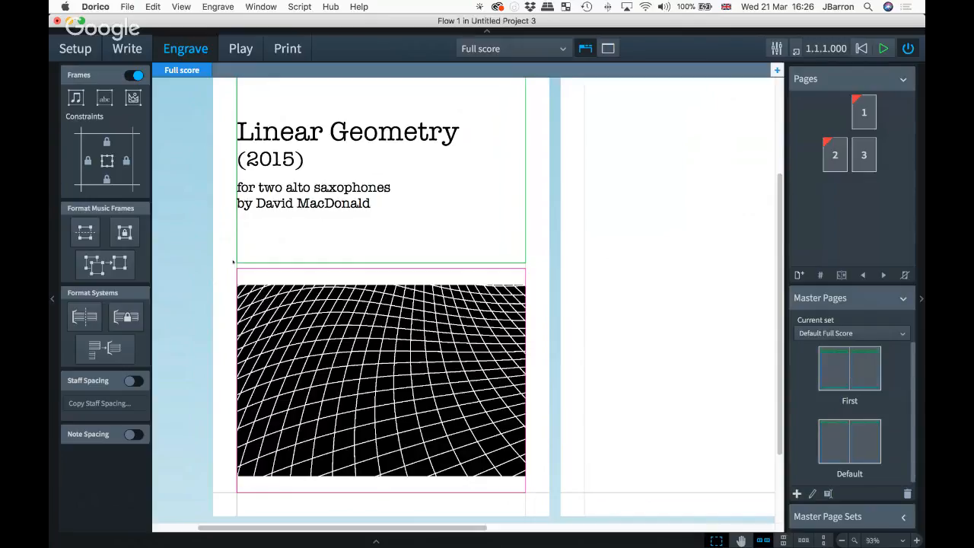
pyautogui.click(286, 49)
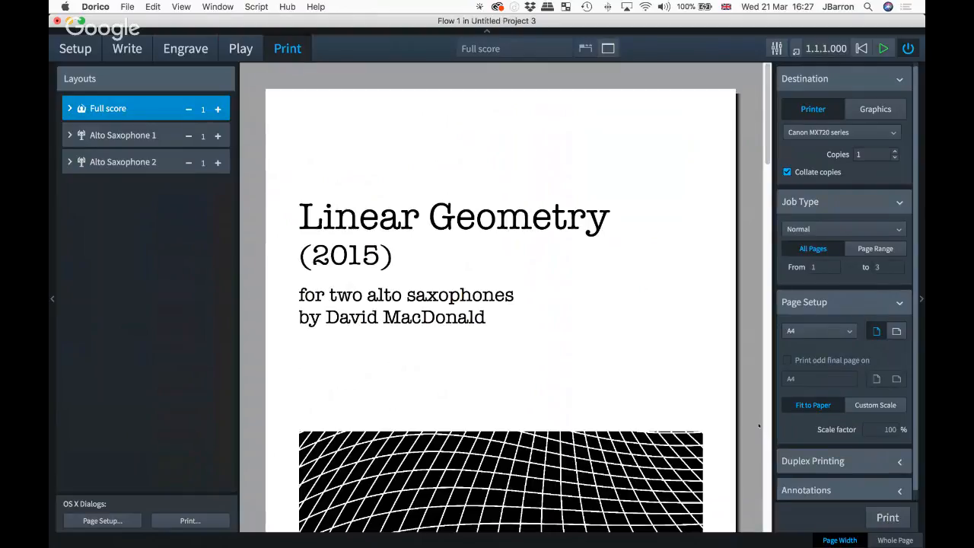
pyautogui.click(894, 540)
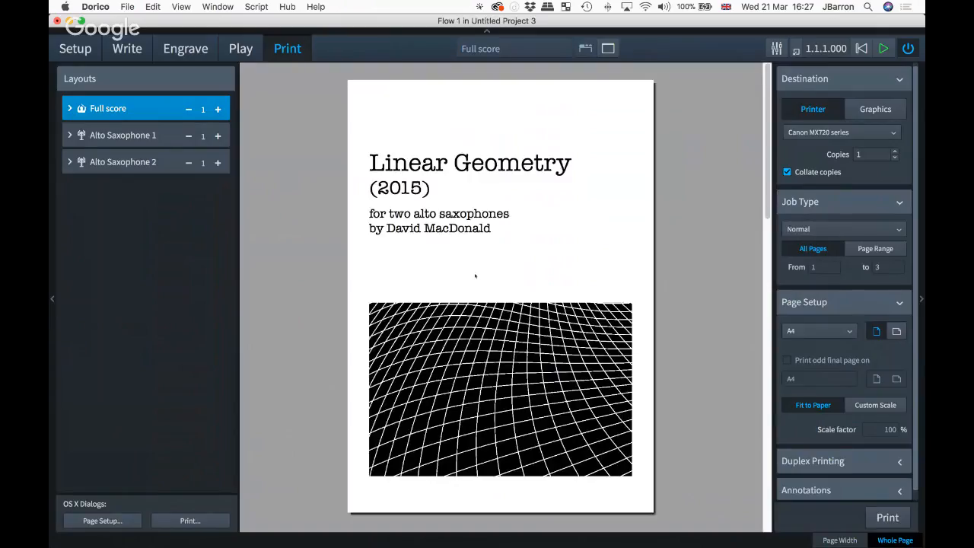
pyautogui.scroll(-2, 560, 300)
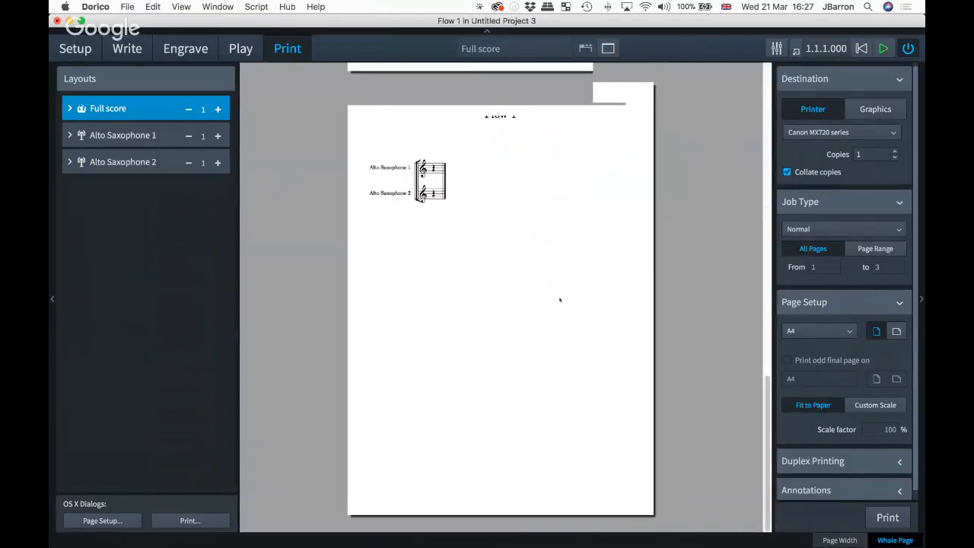
pyautogui.scroll(2, 560, 300)
pyautogui.moveTo(767, 180); pyautogui.dragTo(738, 128)
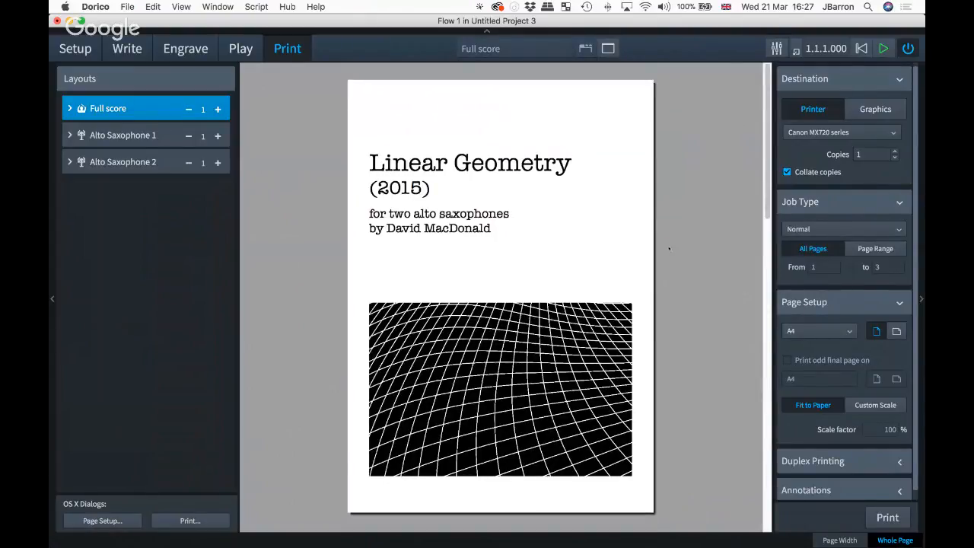
# Preview the full score's pages with the Spreads print job type, and set the job type to 2-up.
pyautogui.click(799, 229)
pyautogui.click(795, 245)
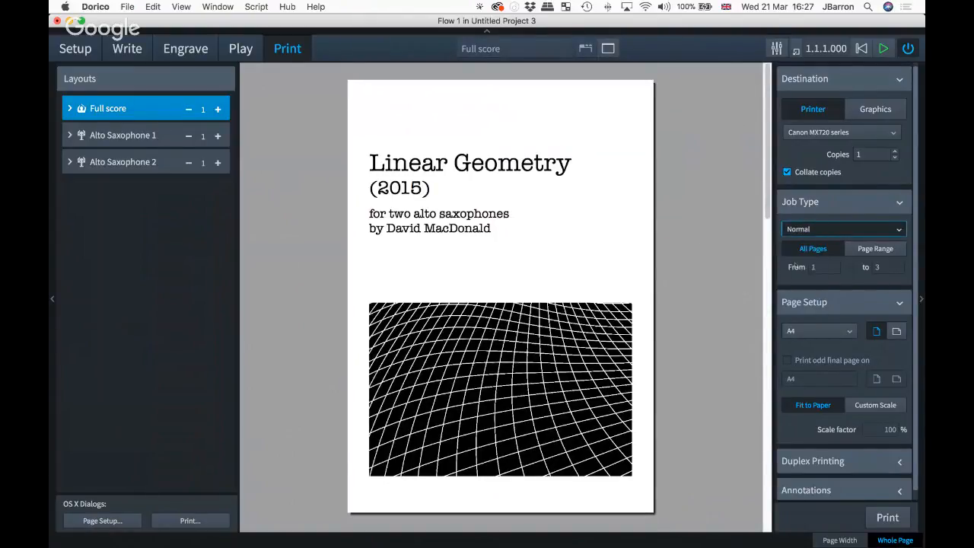
pyautogui.press('Down')
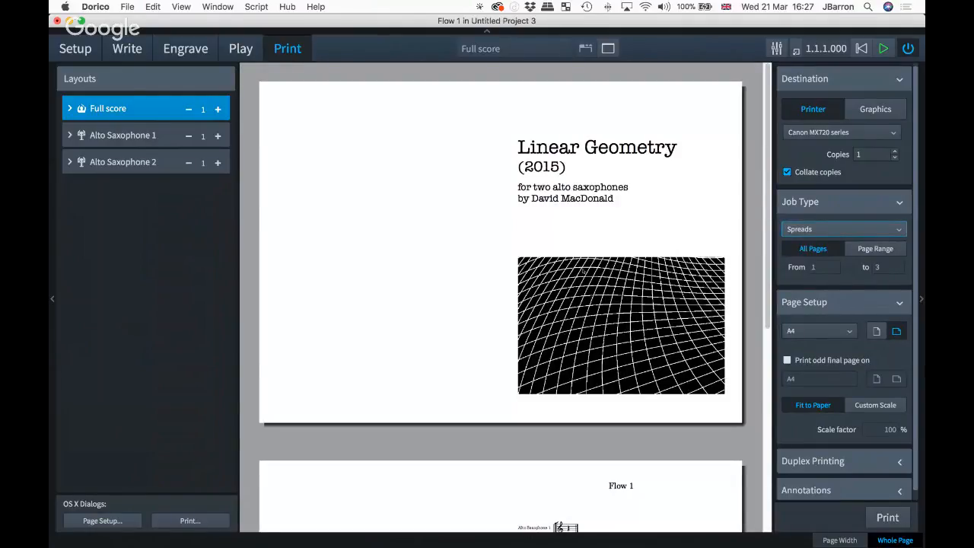
pyautogui.scroll(-8, 766, 221)
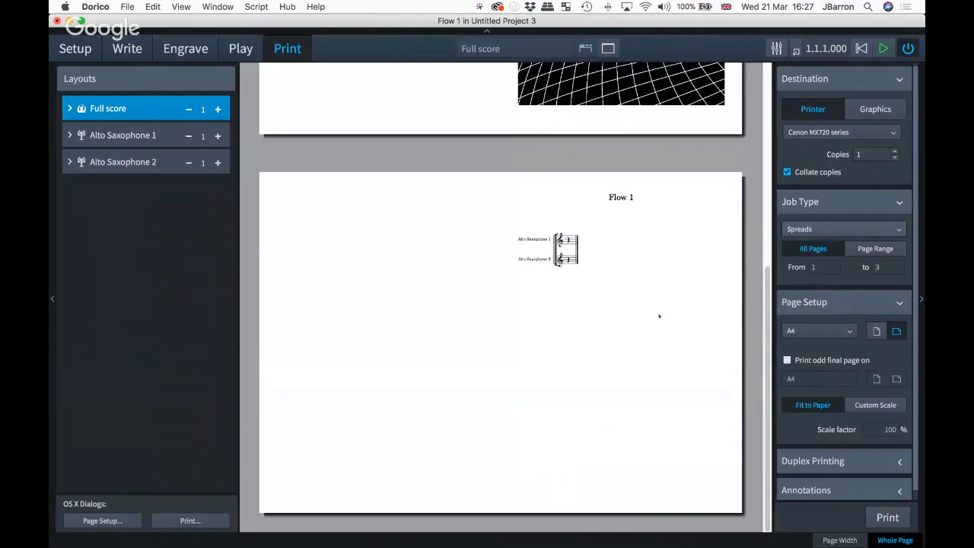
pyautogui.scroll(3, 746, 244)
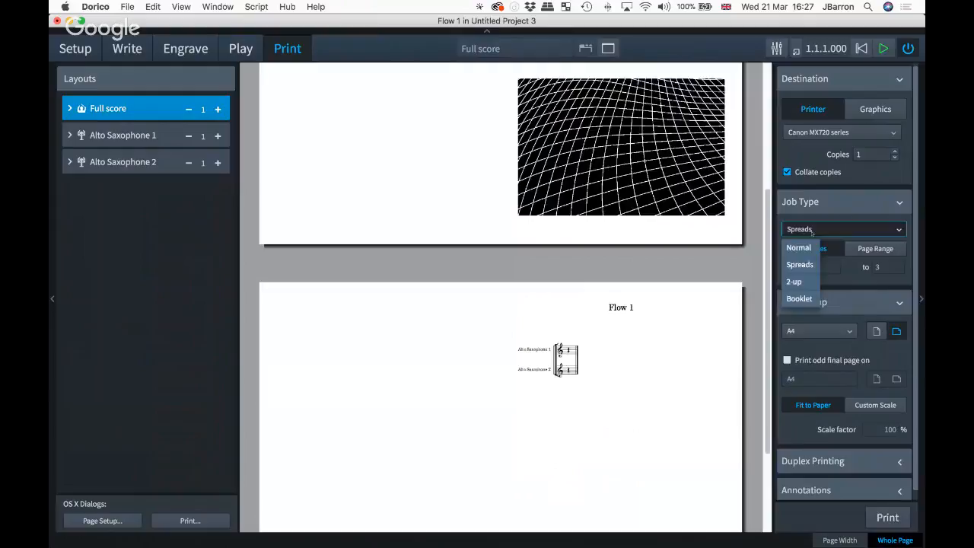
pyautogui.click(793, 281)
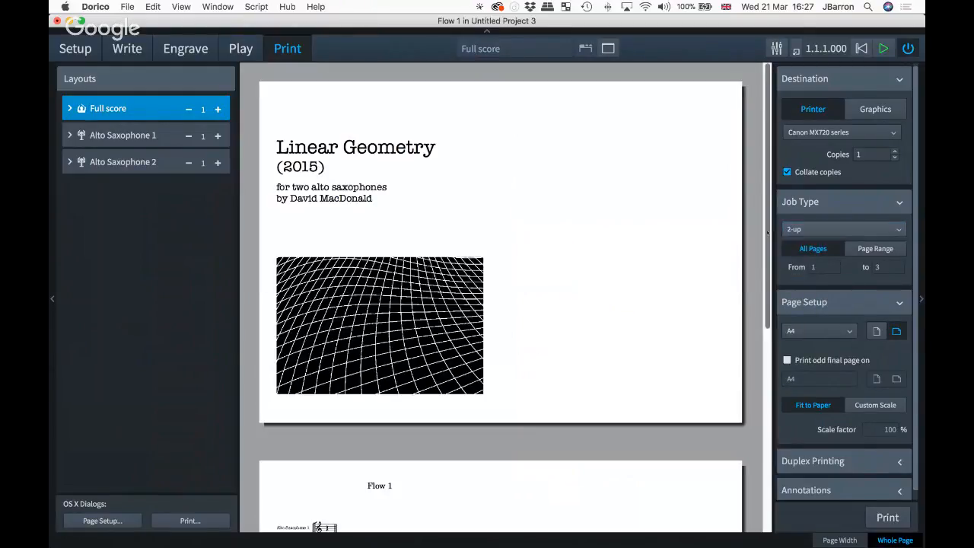
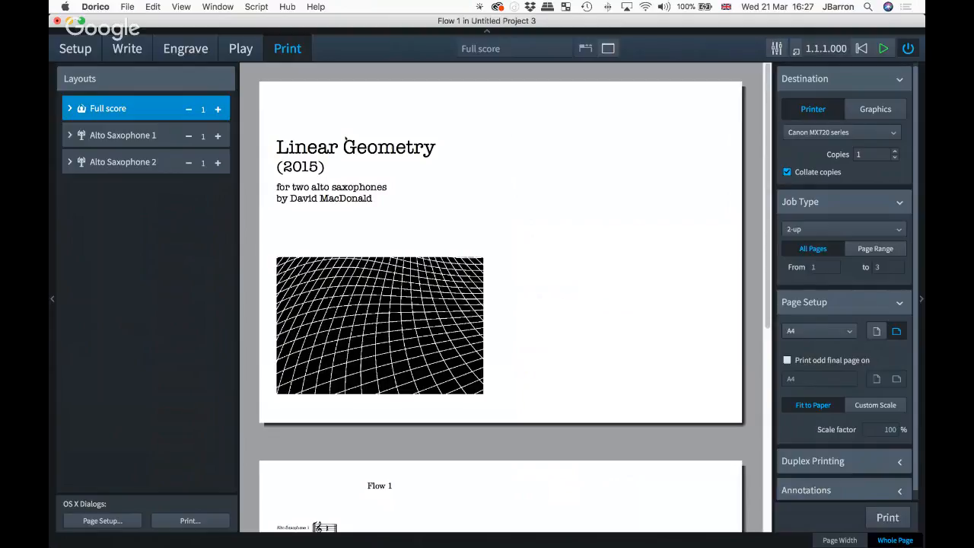
# Leave Print mode for Engrave mode and inspect how the cover's text and graphics frames align with the page margins.
pyautogui.click(130, 49)
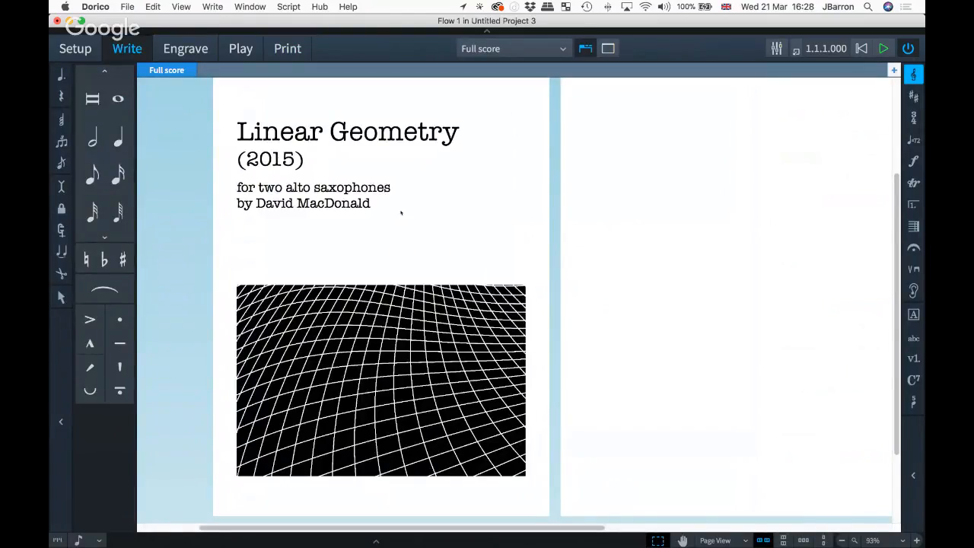
pyautogui.scroll(2, 459, 225)
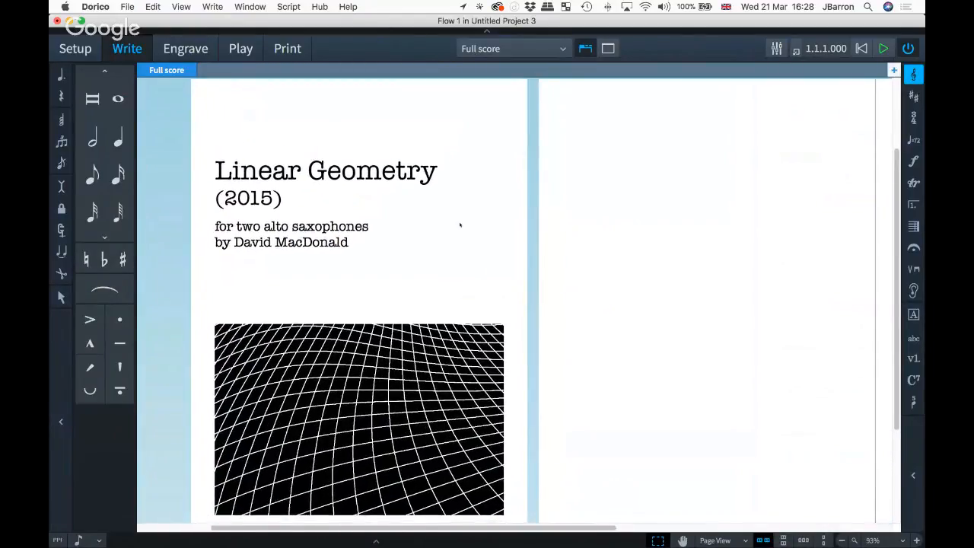
pyautogui.press('super+3')
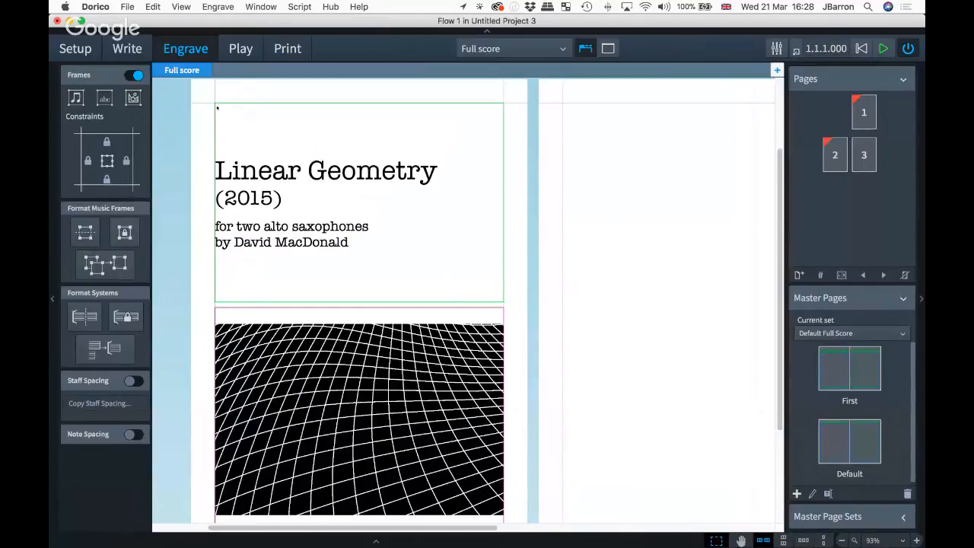
pyautogui.scroll(-3, 243, 479)
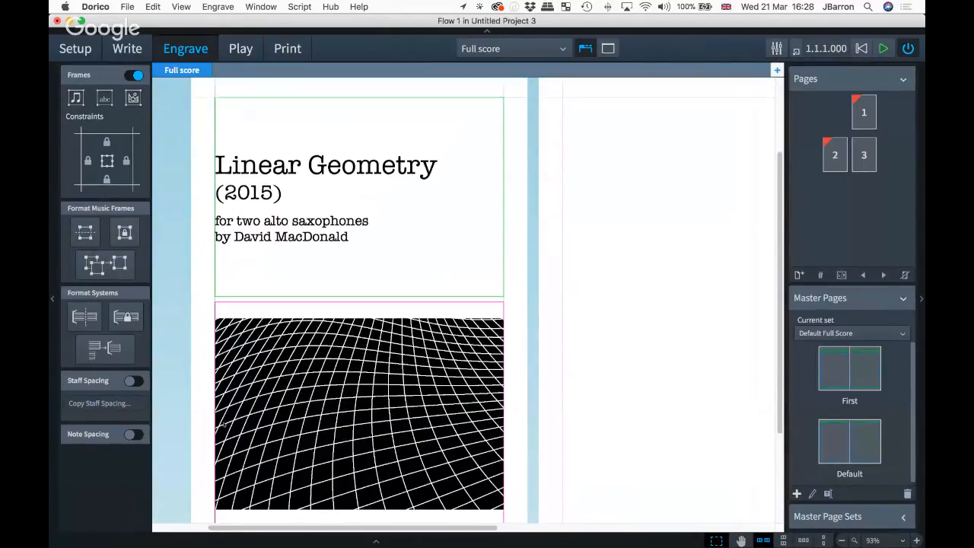
pyautogui.scroll(3, 503, 168)
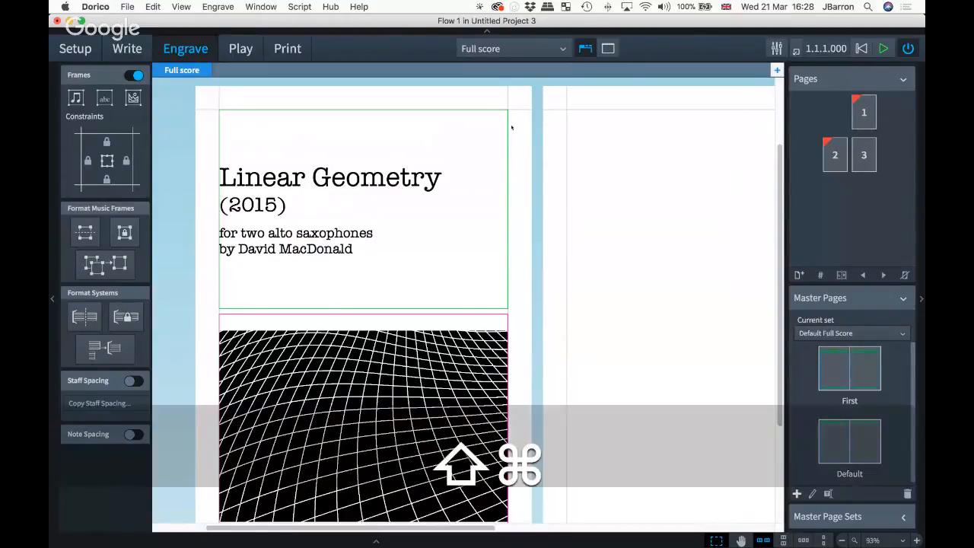
# Open the Layout Options for the full score and review the Page Margins settings under Page Setup.
pyautogui.press('super+shift+l')
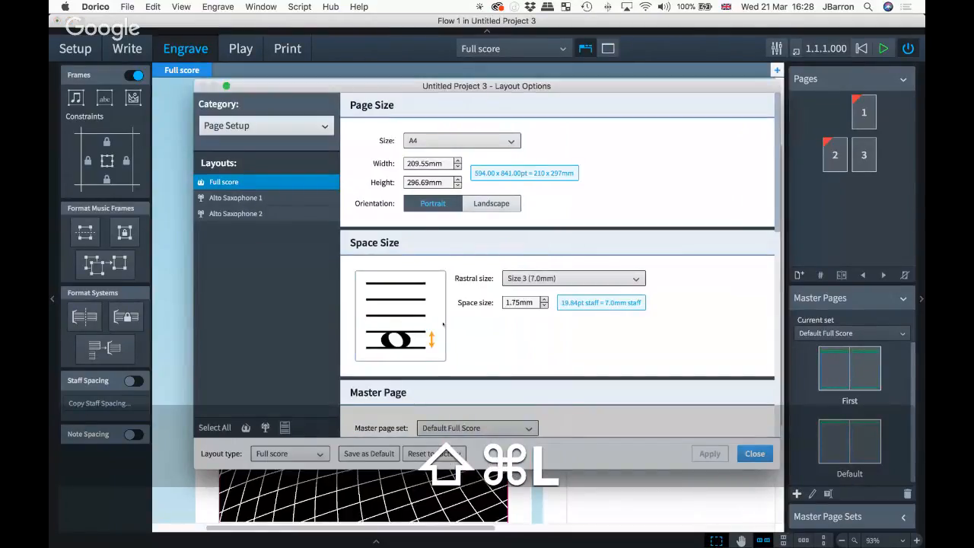
pyautogui.scroll(-3, 518, 337)
pyautogui.scroll(-4, 518, 337)
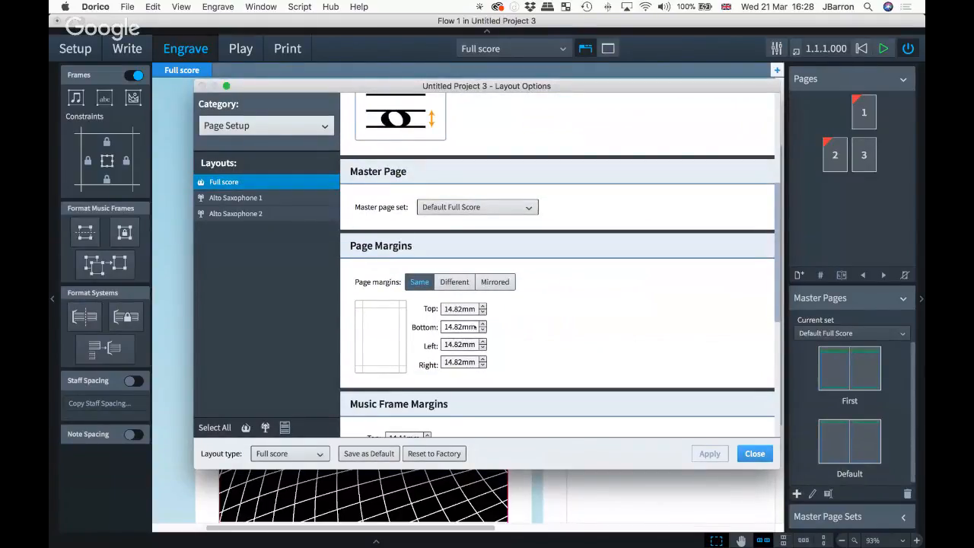
pyautogui.click(469, 326)
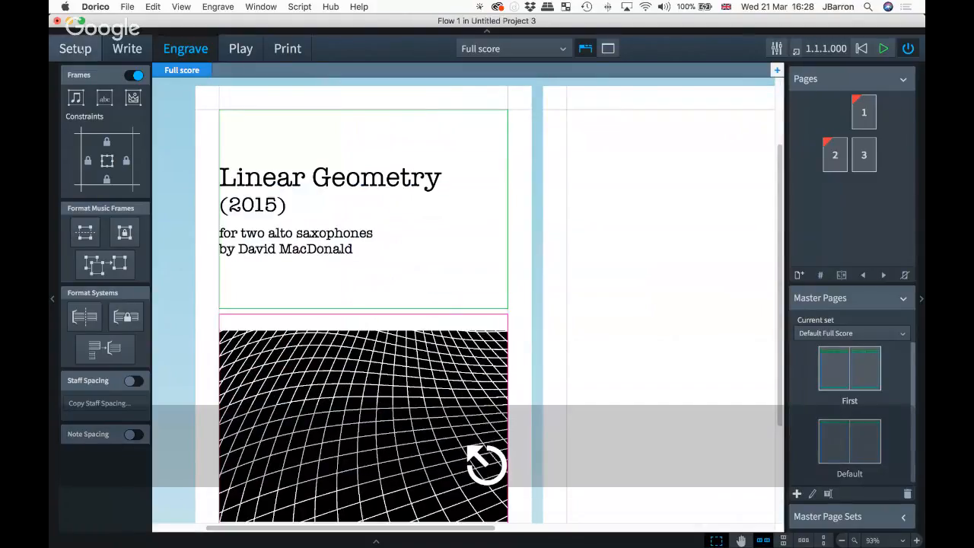
# Switch to Setup mode and look up where Layout Options can be opened from there.
pyautogui.click(79, 47)
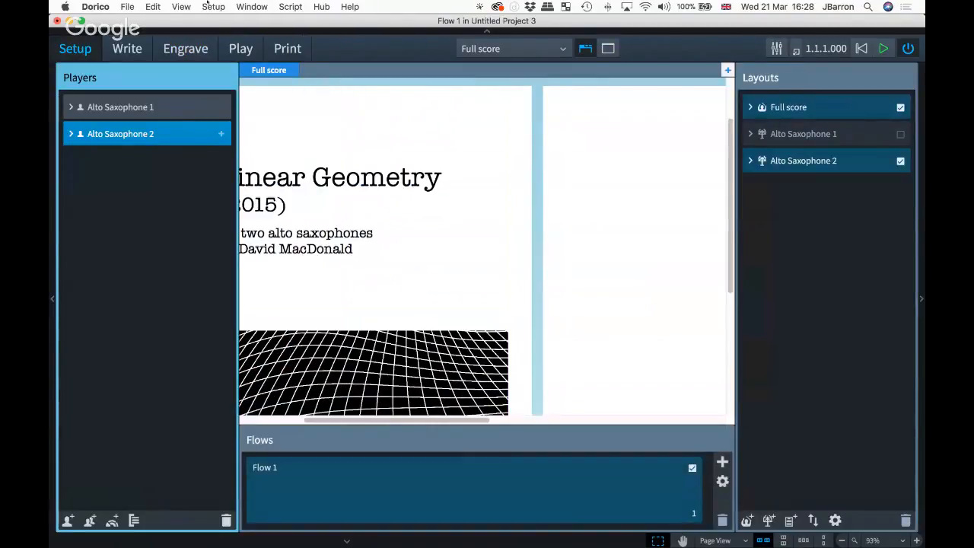
pyautogui.click(213, 6)
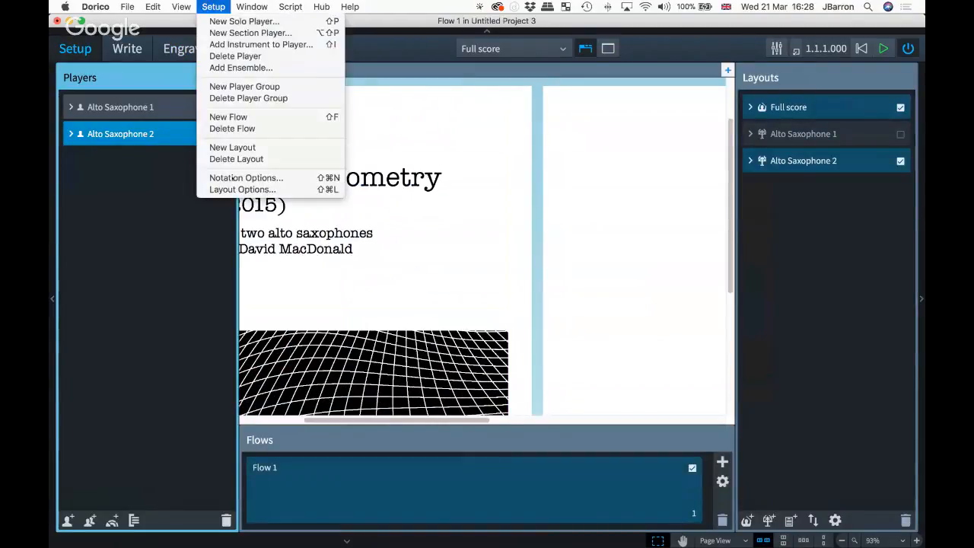
pyautogui.click(234, 189)
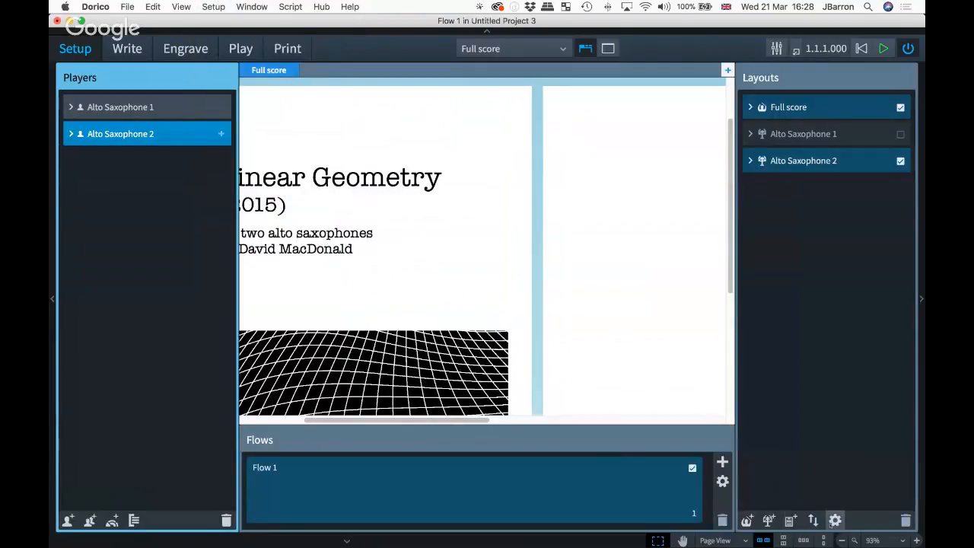
pyautogui.press('super+2')
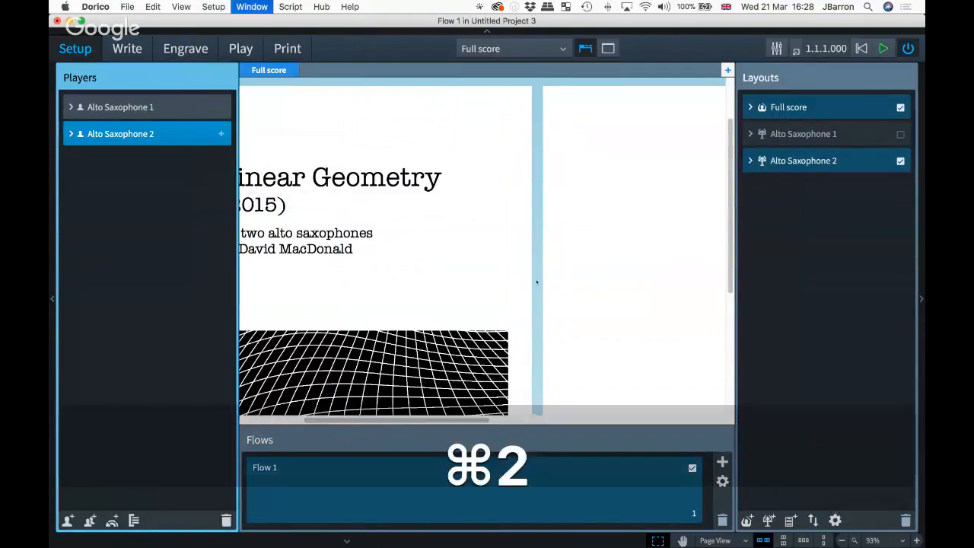
# Return to Engrave mode, reopen Layout Options, and review the full score's page margins and music frame margins.
pyautogui.press('super+3')
pyautogui.press('shift+super+l')
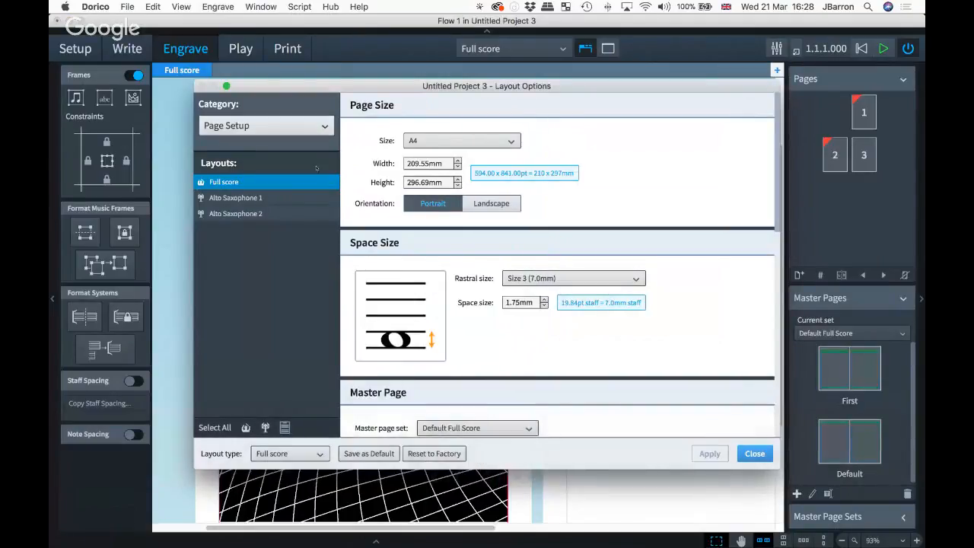
pyautogui.scroll(-8, 560, 264)
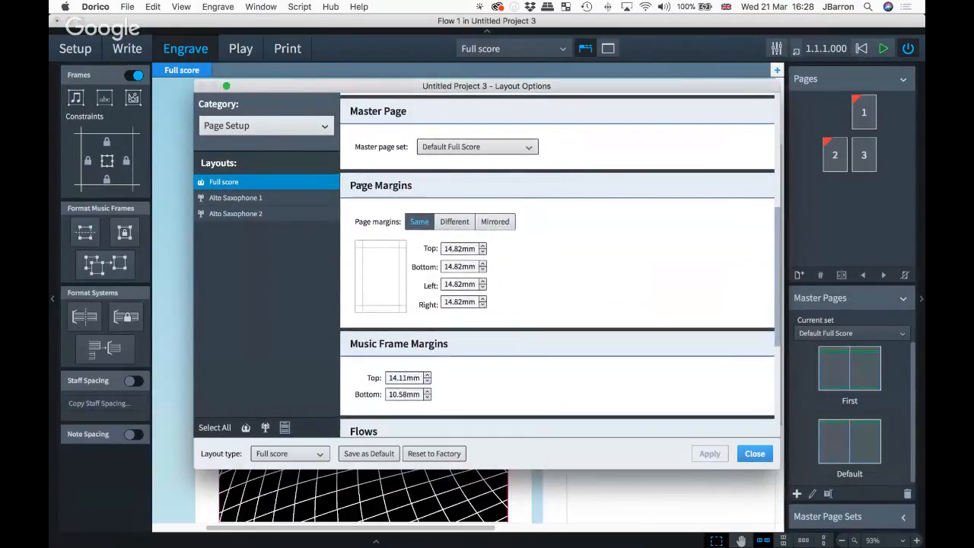
# Set the full score's bottom, left and right page margins to 0 mm, apply the change and close the layout options.
pyautogui.click(460, 266)
pyautogui.write('0')
pyautogui.press('Tab')
pyautogui.write('0')
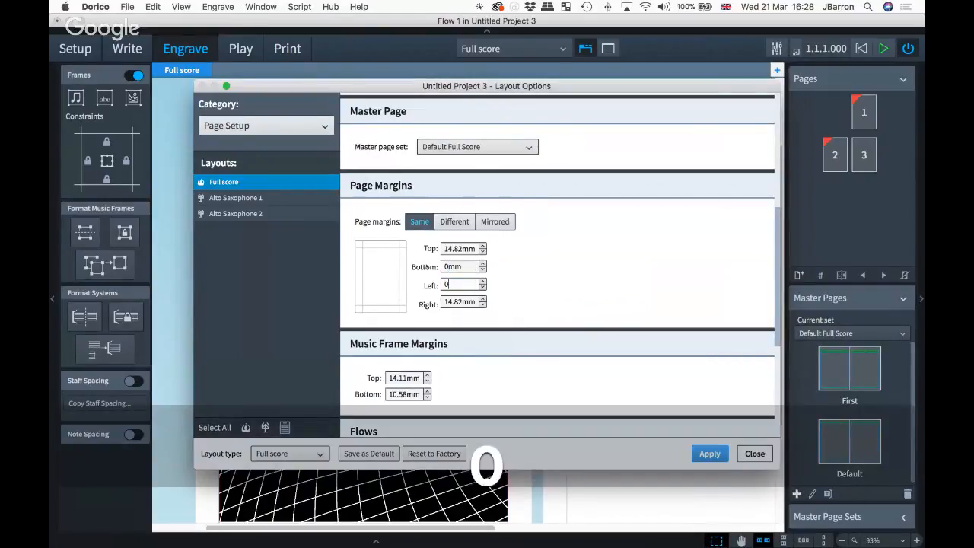
pyautogui.press('Tab')
pyautogui.write('0')
pyautogui.press('Tab')
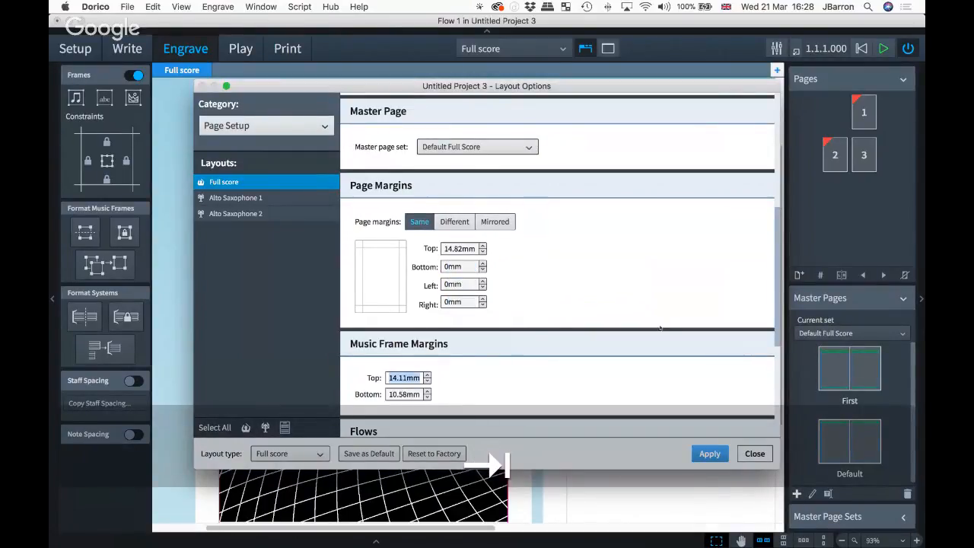
pyautogui.click(710, 452)
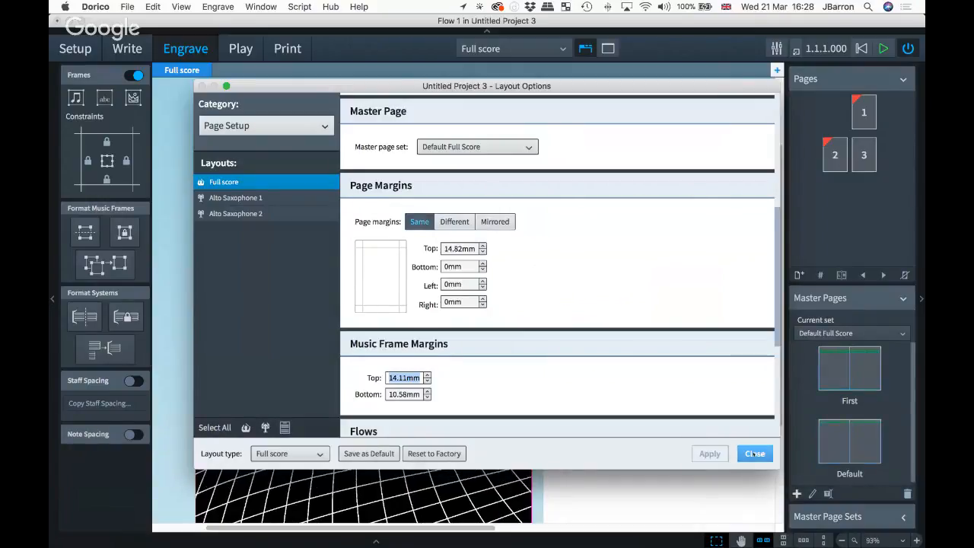
pyautogui.click(755, 453)
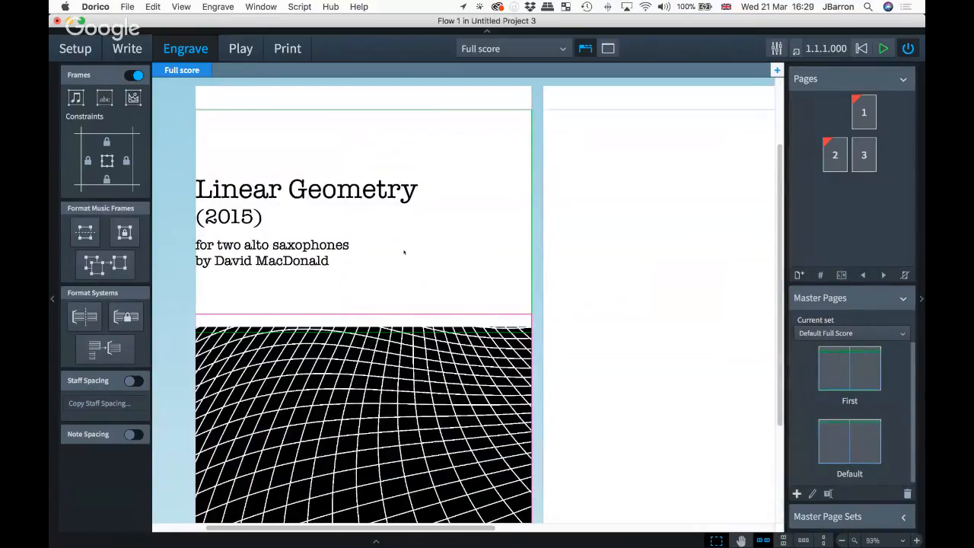
# Lower the top edge of the cover image's frame to the bottom of the title text frame, undoing the accidental text frame resize.
pyautogui.scroll(-2, 404, 252)
pyautogui.hscroll(-2, 404, 252)
pyautogui.scroll(-1, 384, 253)
pyautogui.hscroll(-1, 384, 253)
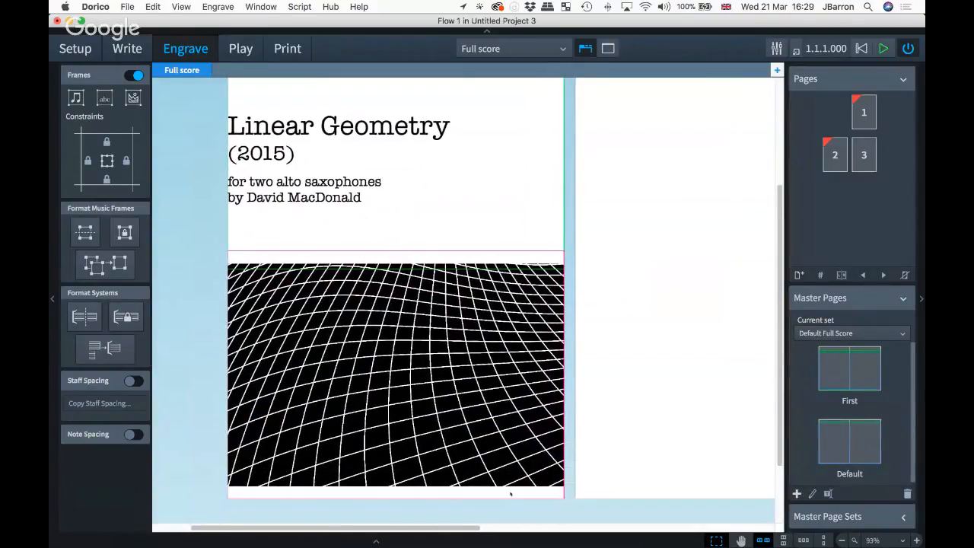
pyautogui.click(377, 248)
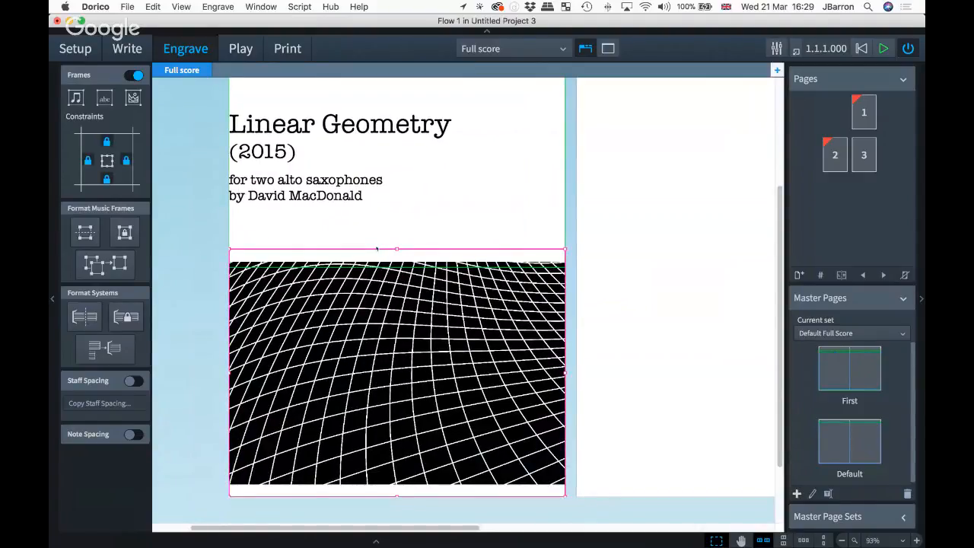
pyautogui.press('Escape')
pyautogui.click(378, 248)
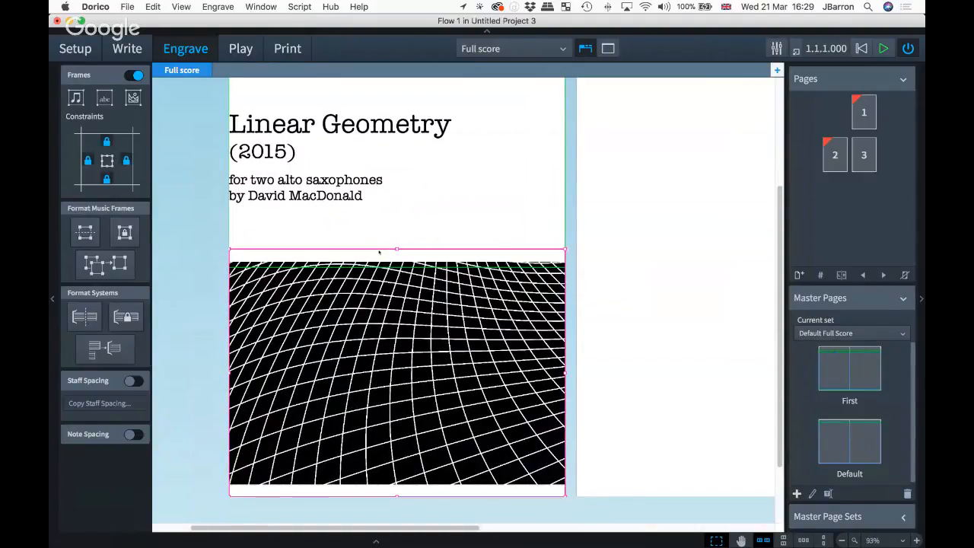
pyautogui.press('alt+super+Down')
pyautogui.hotkey('alt', 'Down')
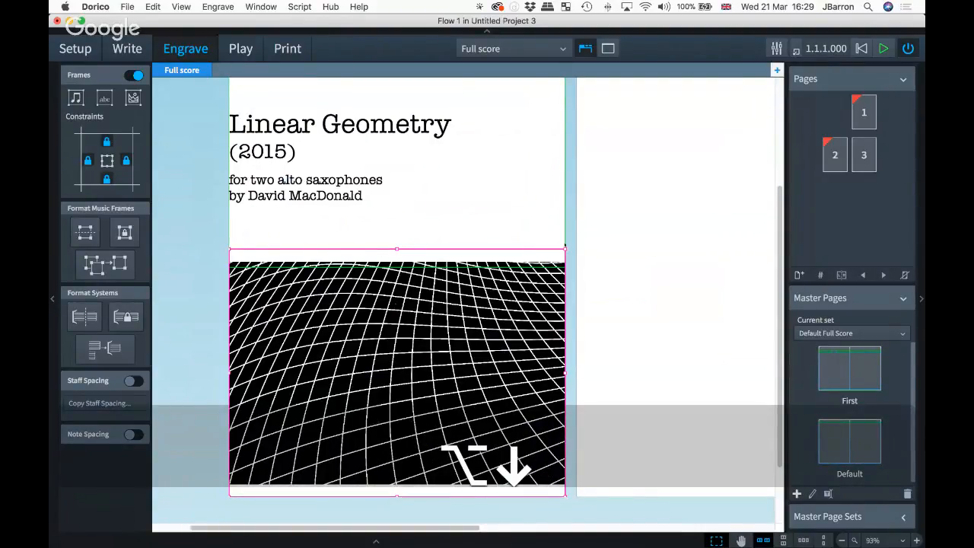
pyautogui.moveTo(564, 247); pyautogui.dragTo(567, 277)
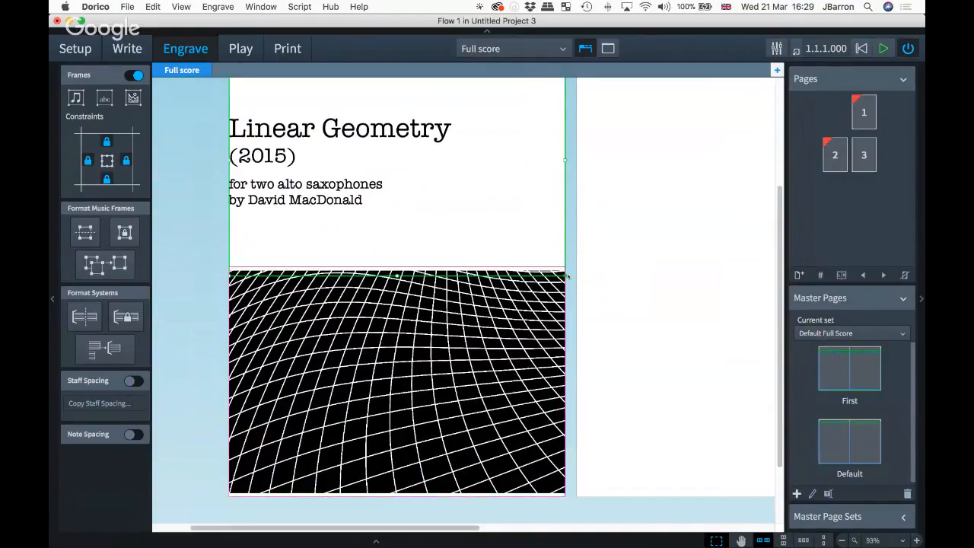
pyautogui.press('super+z')
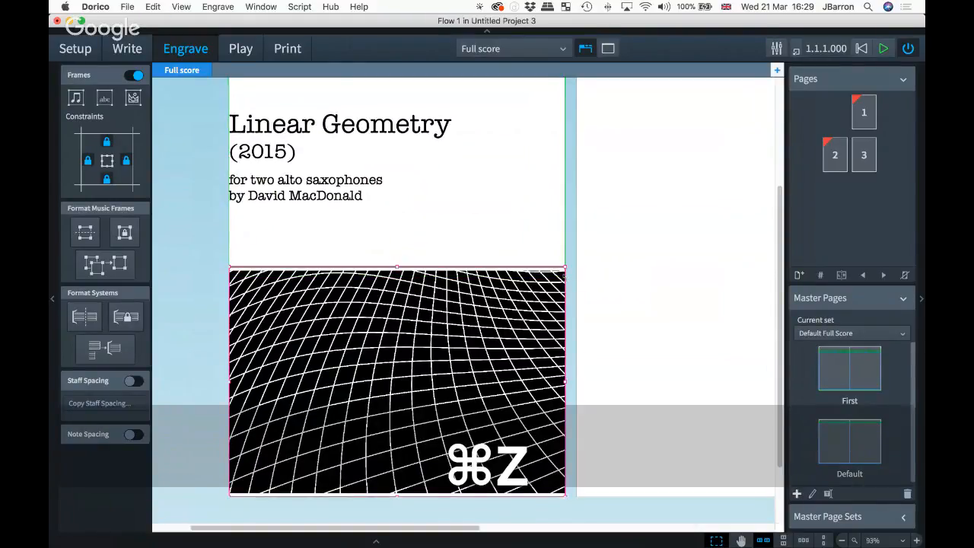
# Shift the left edge of the title text frame inward to leave a margin beside the cover text.
pyautogui.click(566, 270)
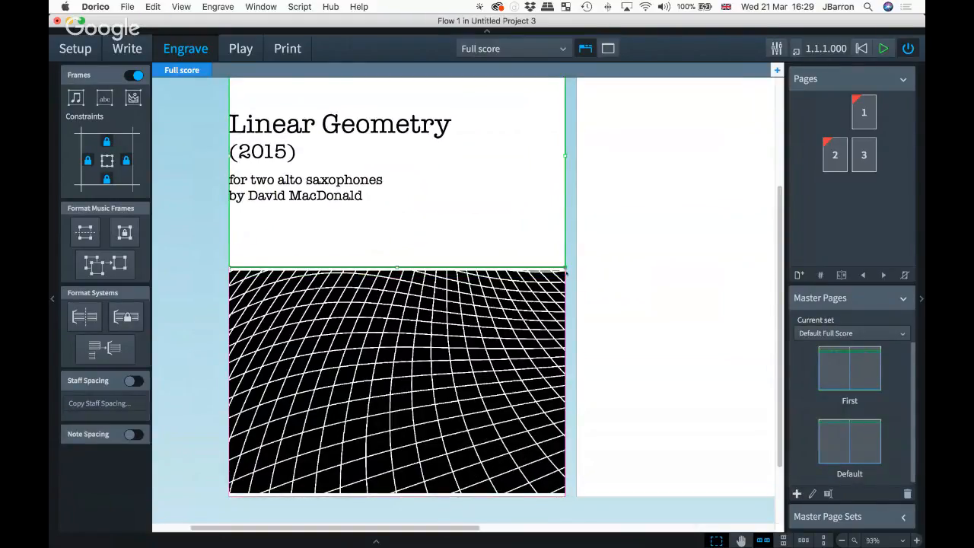
pyautogui.scroll(3, 252, 164)
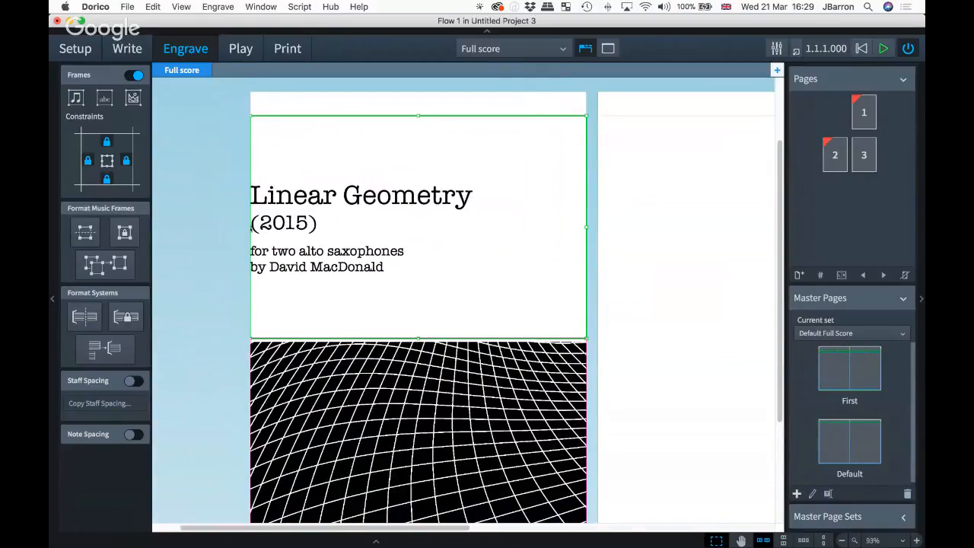
pyautogui.scroll(5, 251, 194)
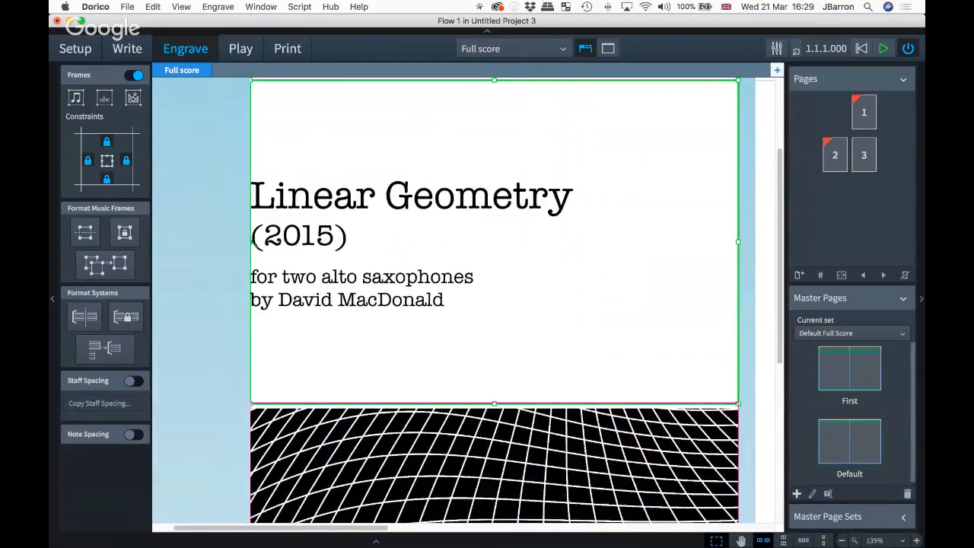
pyautogui.scroll(-4, 249, 223)
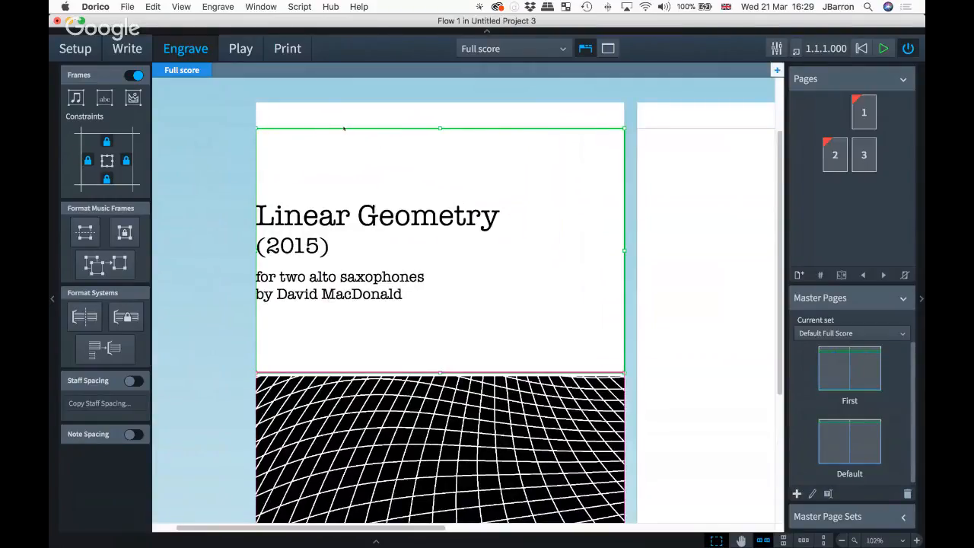
pyautogui.press('Tab')
pyautogui.press('Right')
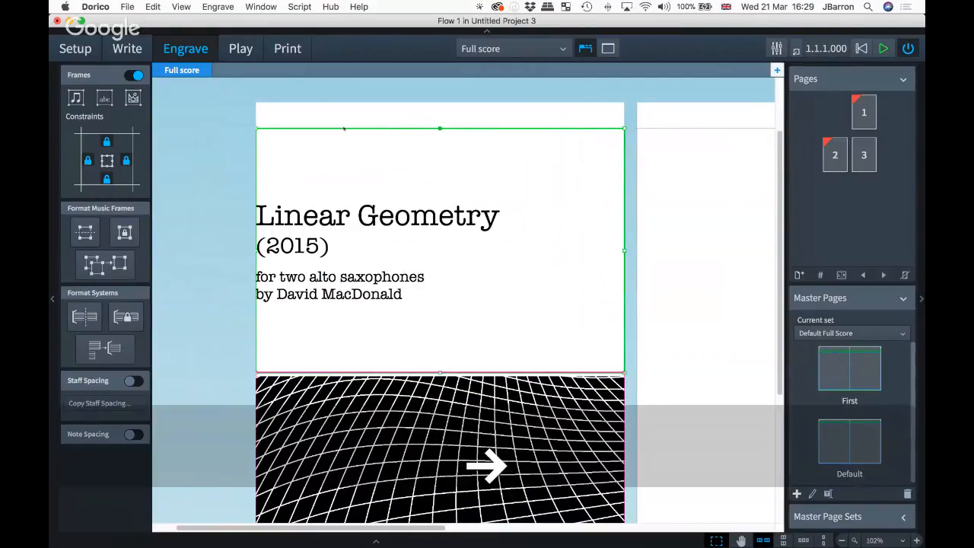
pyautogui.press('Down')
pyautogui.press('Left')
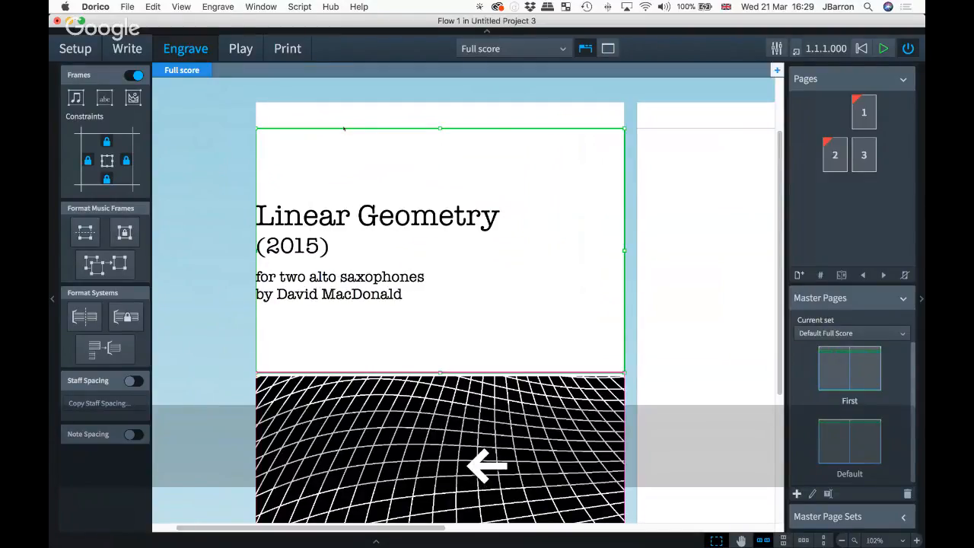
pyautogui.press('alt+super+Right')
pyautogui.press('alt+super+Right')
pyautogui.press('alt+super+Right')
pyautogui.press('alt+super+Right')
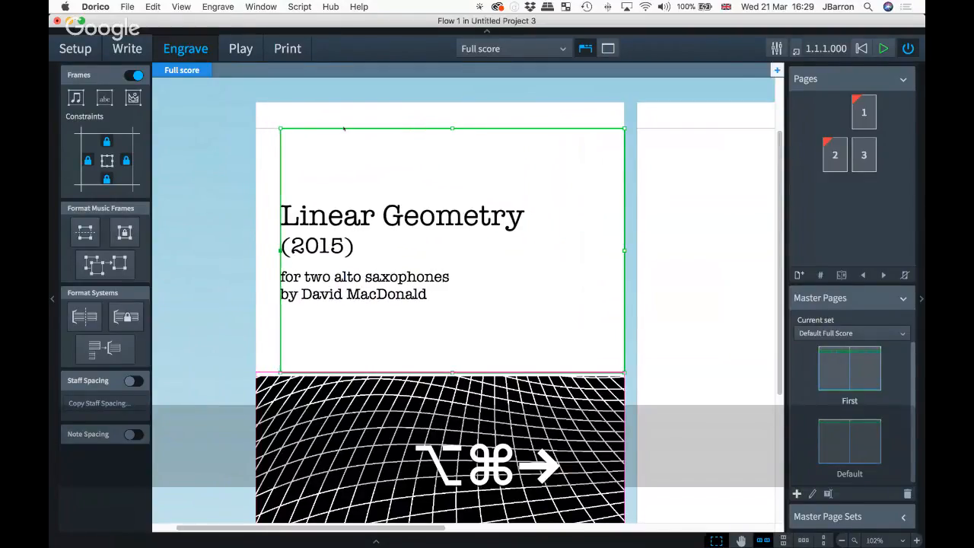
# Shift the title text frame's right edge inward and nudge its left edge slightly further in to even out the side margins.
pyautogui.press('Right')
pyautogui.press('alt+super+Left')
pyautogui.press('alt+super+Left')
pyautogui.press('alt+super+Left')
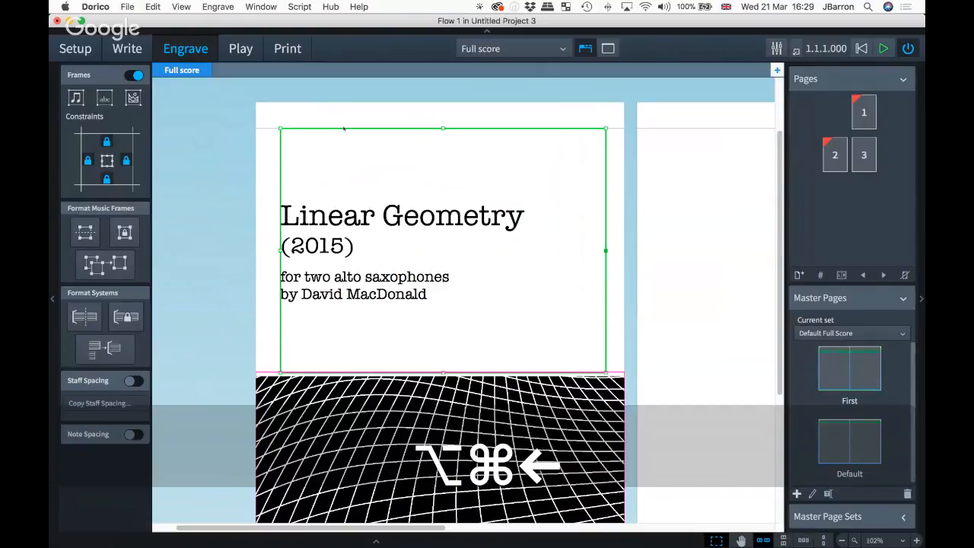
pyautogui.press('alt+super+Left')
pyautogui.press('Left')
pyautogui.press('alt+super+Right')
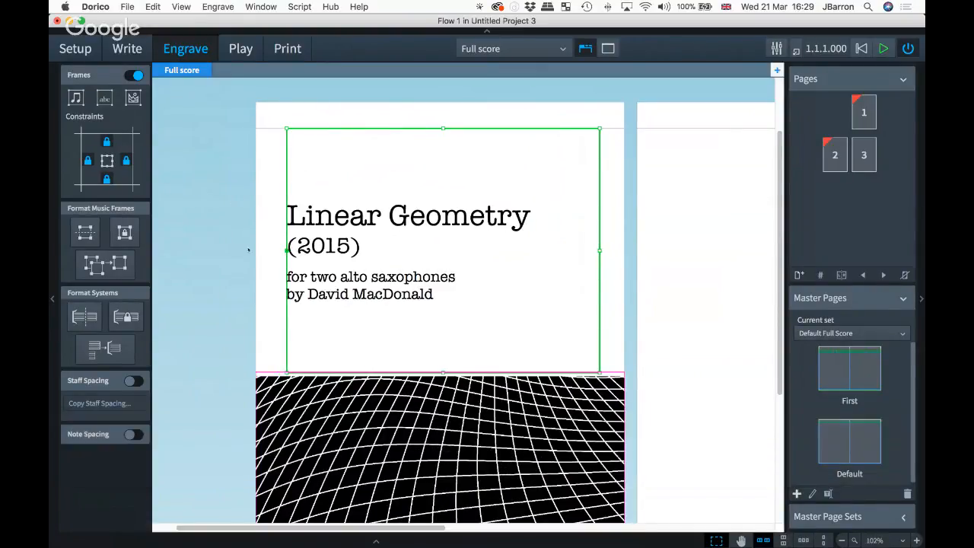
# Review the cover page and the first music page without frame outlines in Write mode.
pyautogui.scroll(-4, 219, 262)
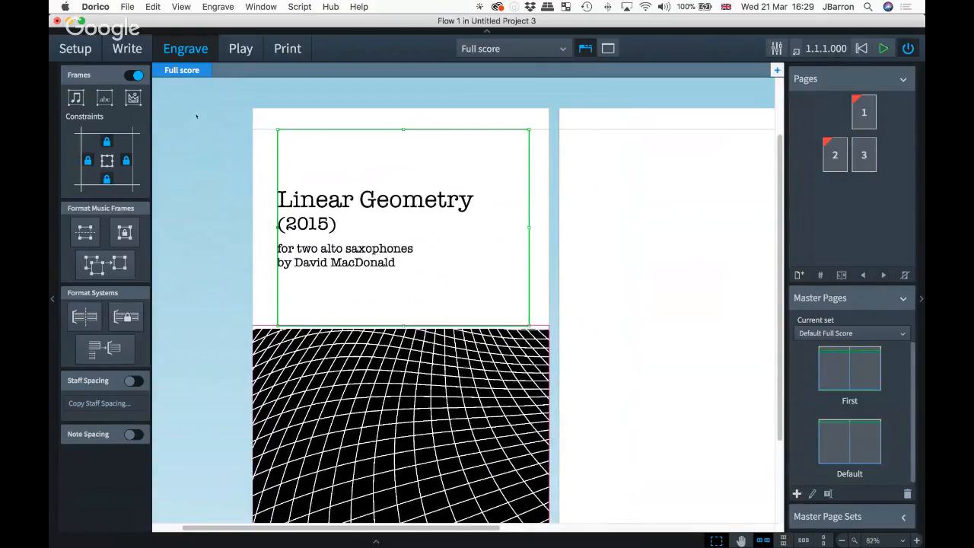
pyautogui.press('super+2')
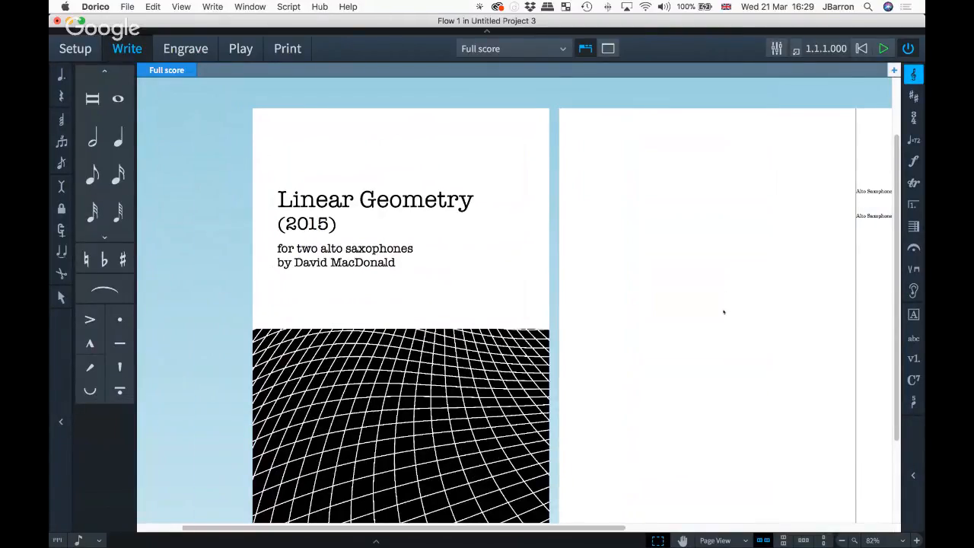
pyautogui.hscroll(8, 724, 312)
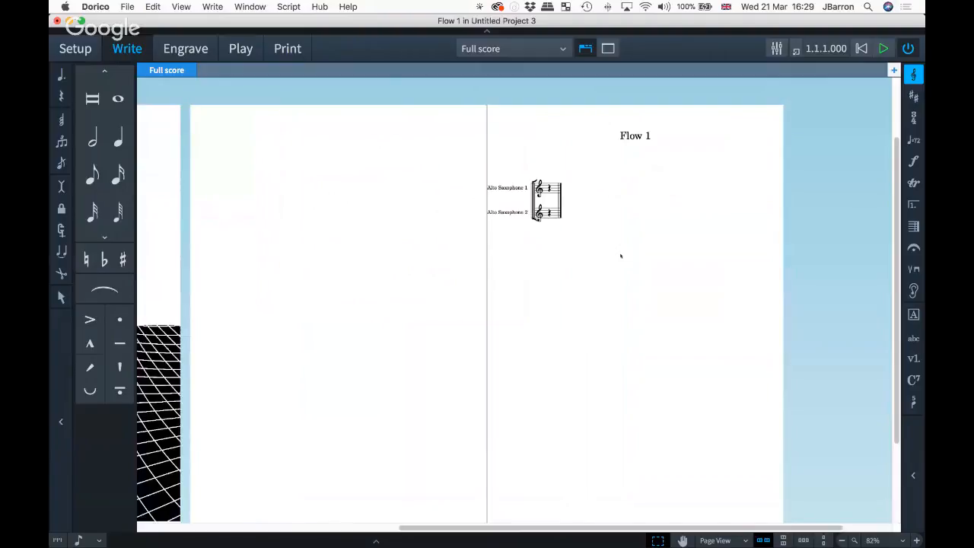
# In Engrave mode, edit the First master page and inset the left and right edges of the left page's music frame.
pyautogui.press('super+3')
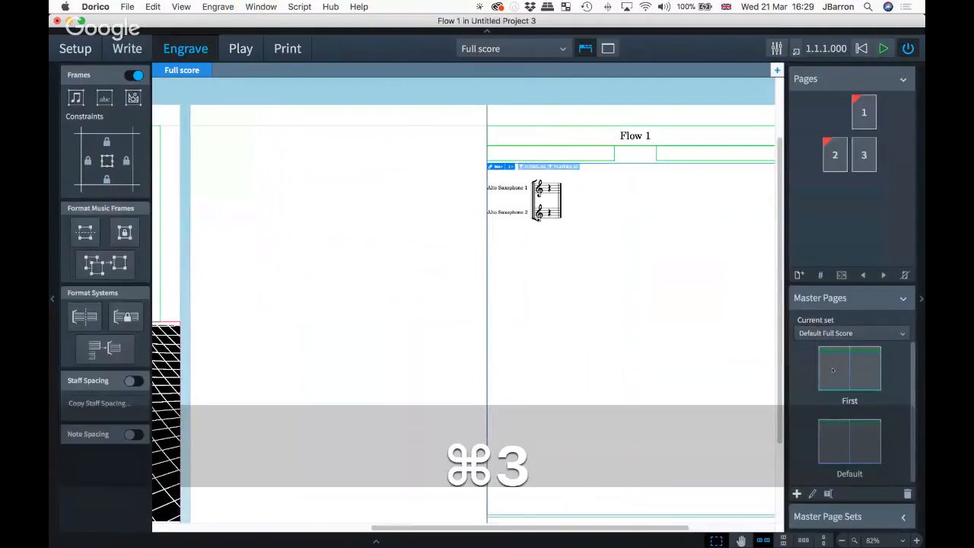
pyautogui.doubleClick(849, 369)
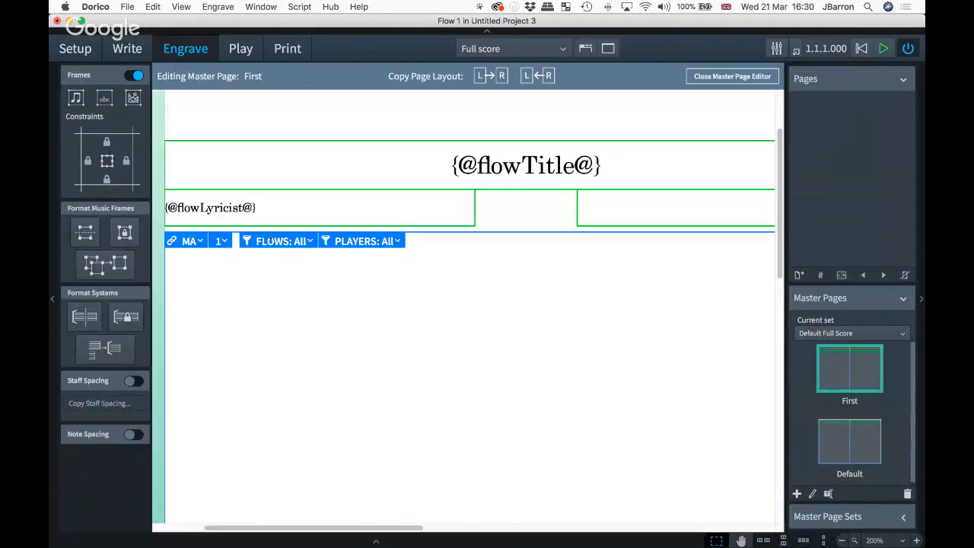
pyautogui.scroll(-5, 272, 269)
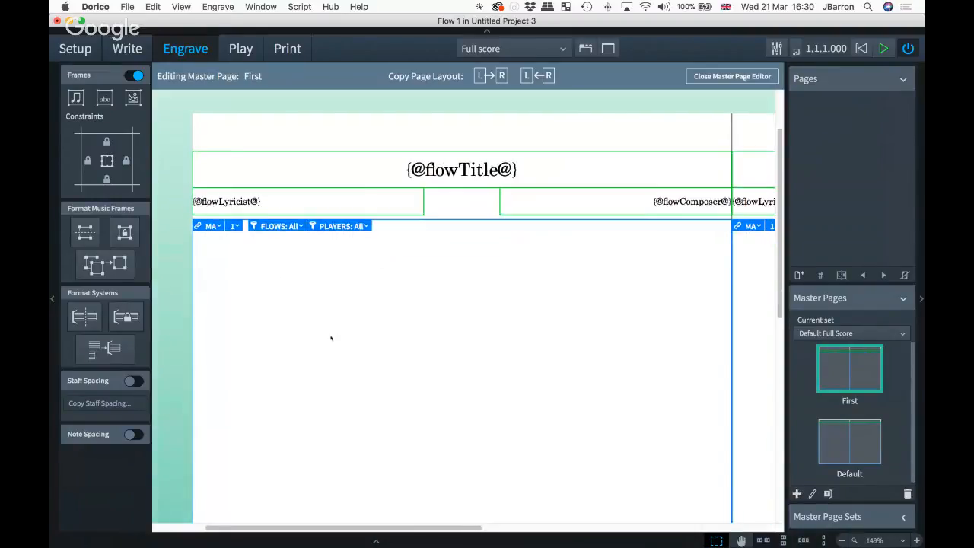
pyautogui.click(192, 390)
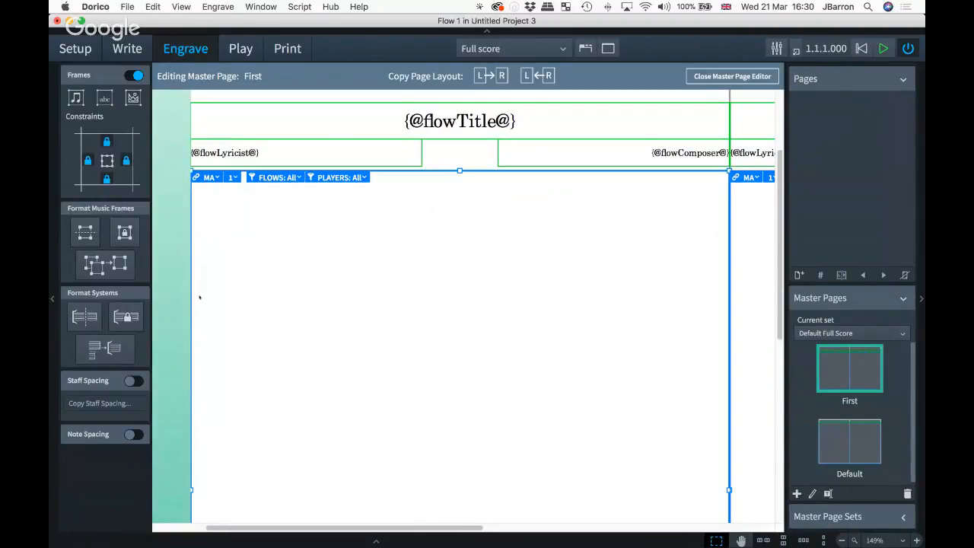
pyautogui.press('Tab')
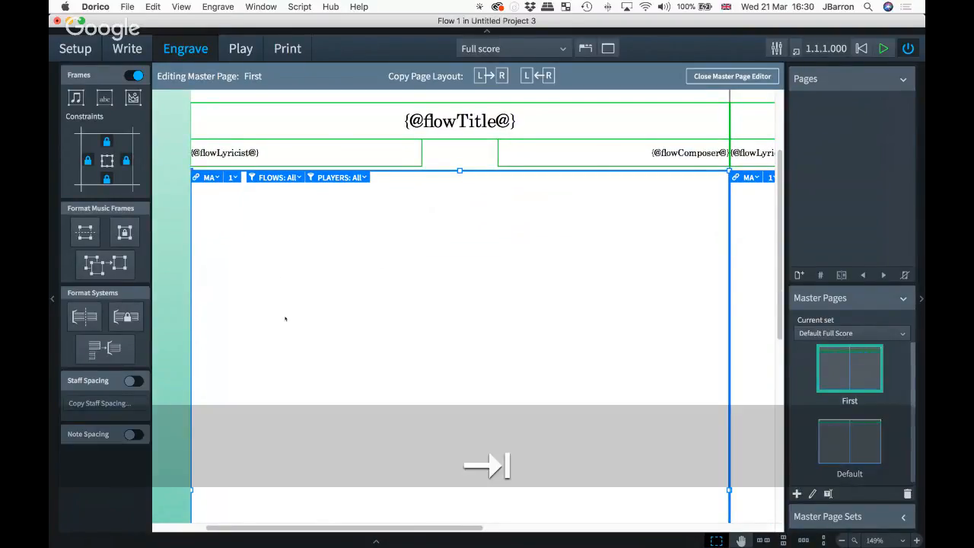
pyautogui.press('Down')
pyautogui.press('alt+super+Right')
pyautogui.press('alt+super+Right')
pyautogui.press('alt+super+Right')
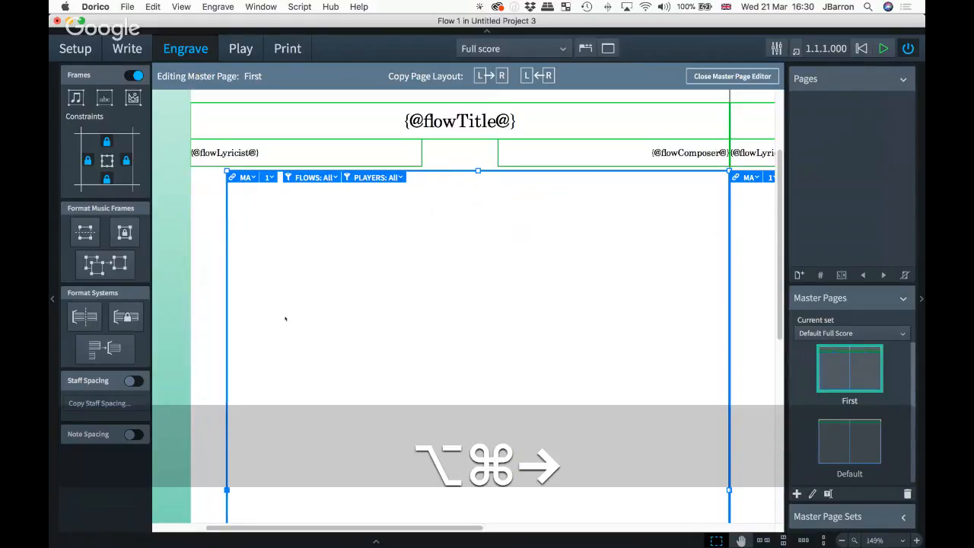
pyautogui.press('alt+super+Left')
pyautogui.press('alt+super+Left')
pyautogui.press('alt+super+Left')
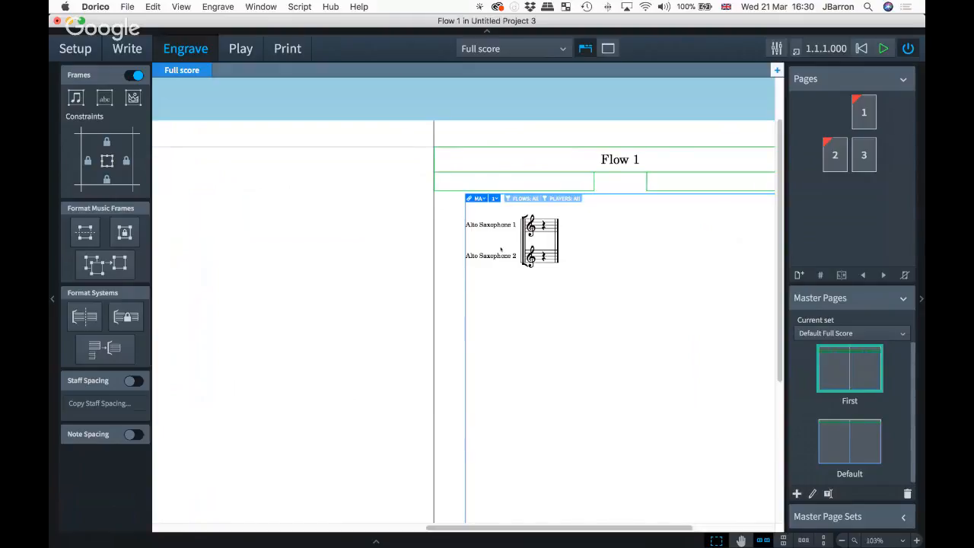
# Draw a graphics frame covering page 2 from the upper margin to the bottom edge and load Linear-Geometry-front-matter-02.png into it.
pyautogui.hscroll(-5, 472, 308)
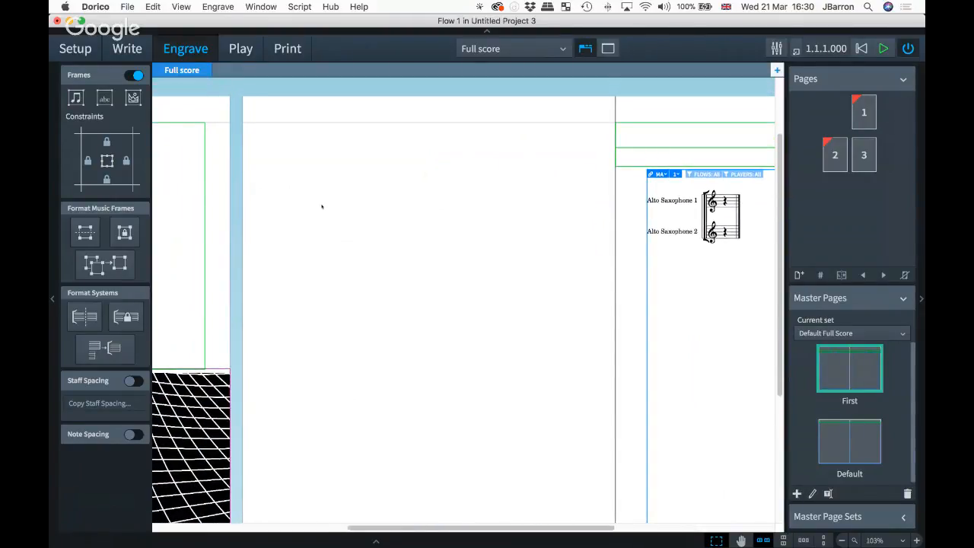
pyautogui.hscroll(-2, 357, 249)
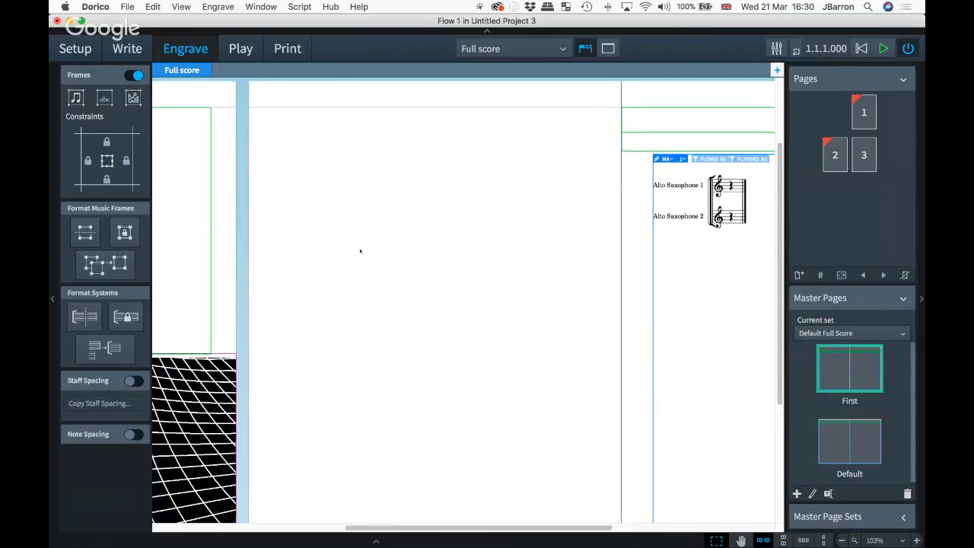
pyautogui.scroll(-3, 358, 249)
pyautogui.scroll(1, 360, 252)
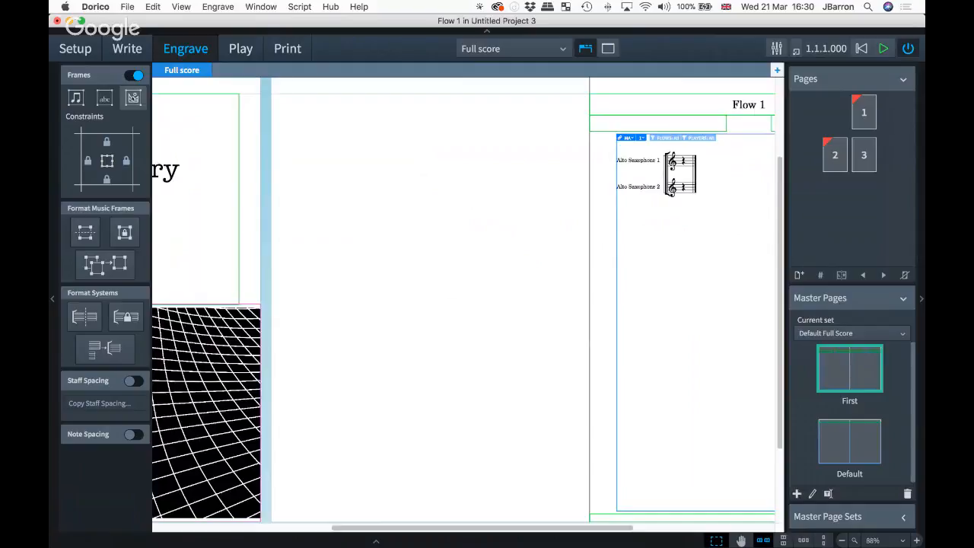
pyautogui.click(133, 97)
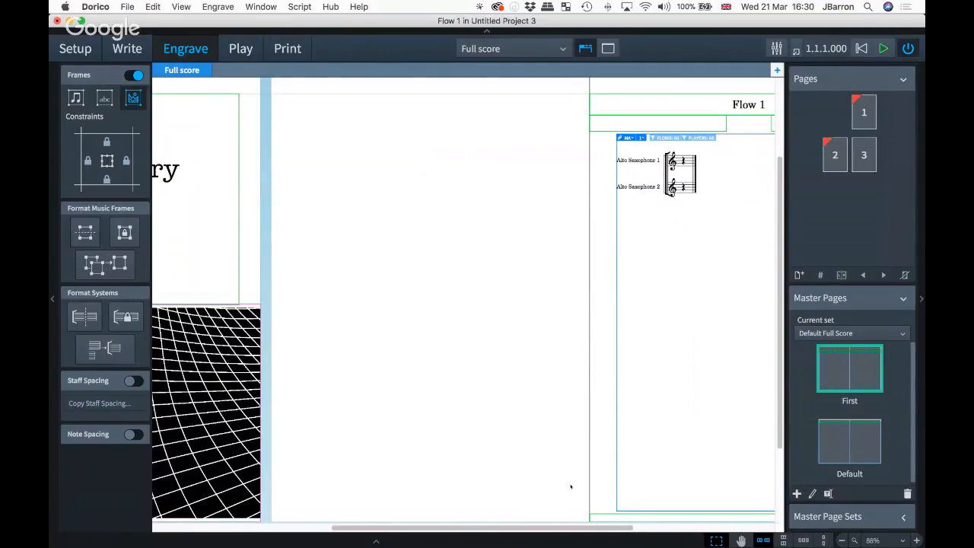
pyautogui.press('Escape')
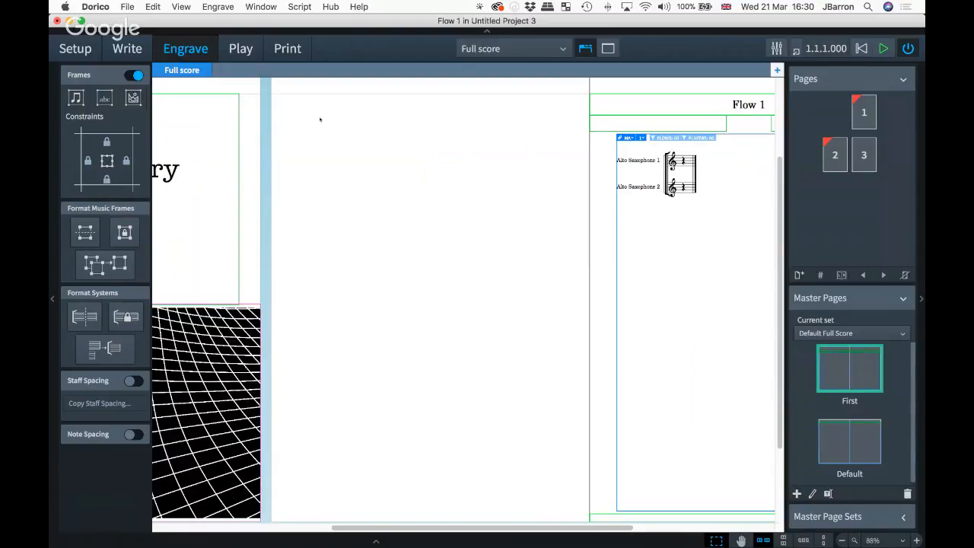
pyautogui.press('g')
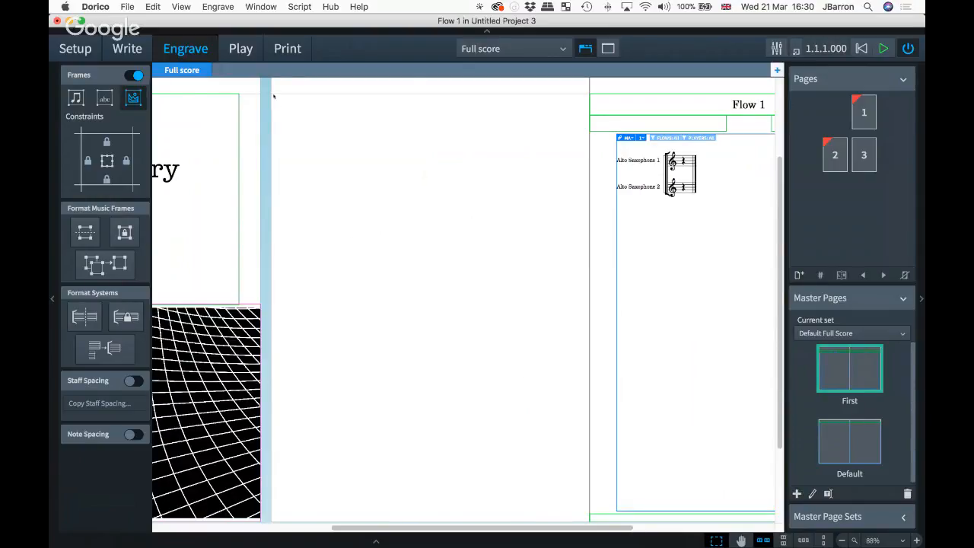
pyautogui.moveTo(271, 94); pyautogui.dragTo(584, 499)
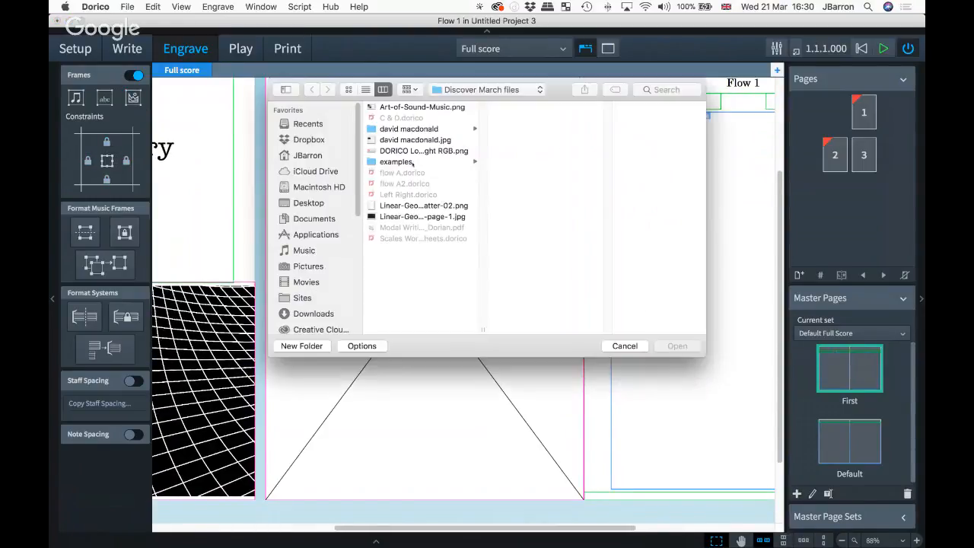
pyautogui.click(407, 206)
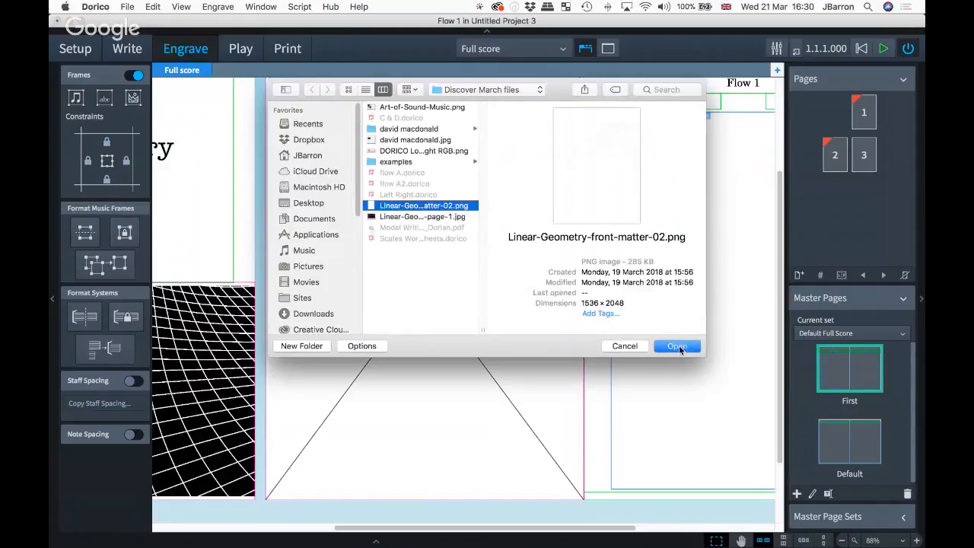
pyautogui.press('Return')
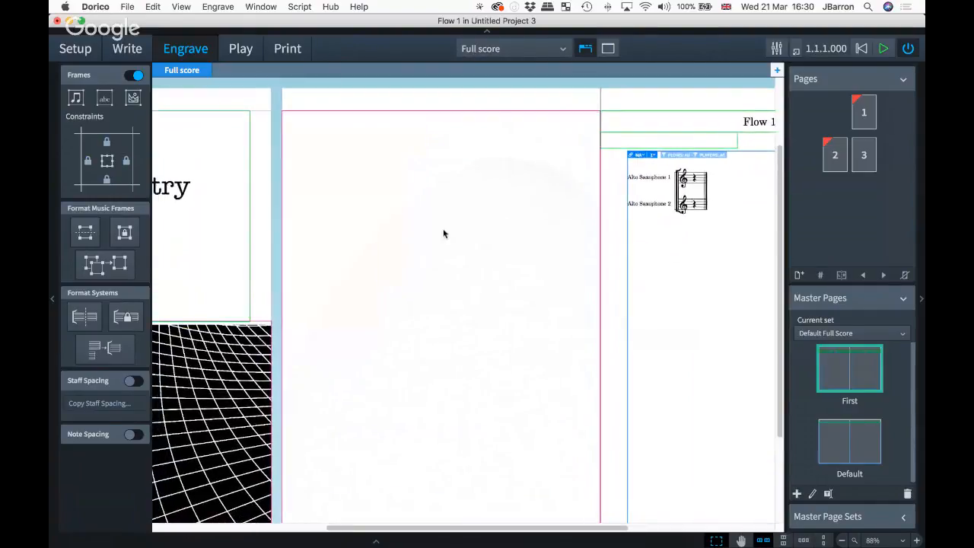
# Draw a tall, narrow text frame on page 2, inset from the left margin and covering about half the page width.
pyautogui.click(104, 97)
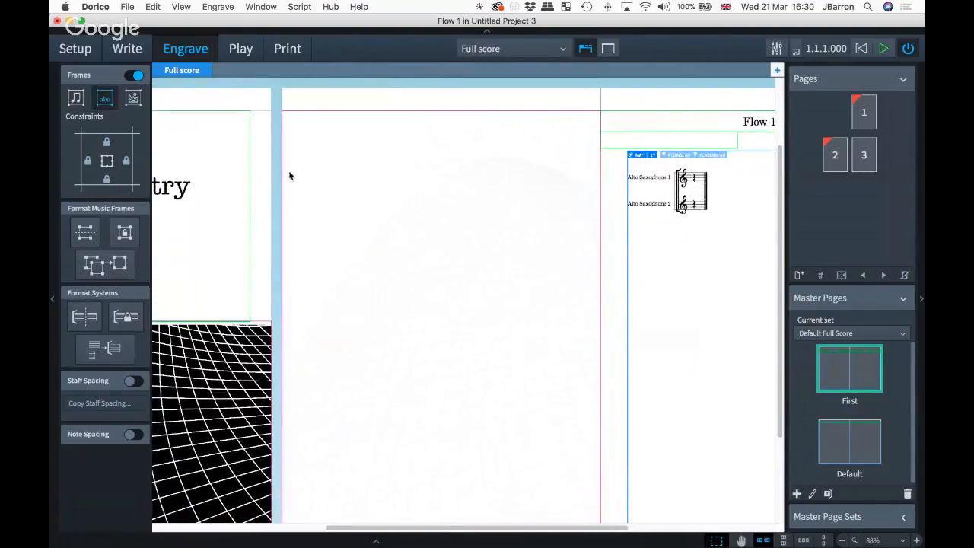
pyautogui.moveTo(317, 134); pyautogui.dragTo(515, 450)
pyautogui.moveTo(515, 445); pyautogui.dragTo(475, 475)
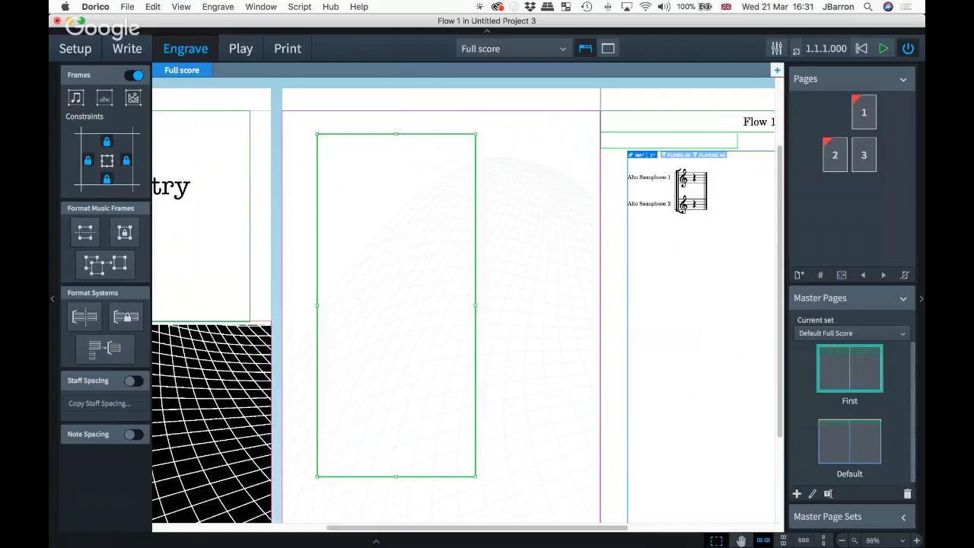
# Copy the performance and program notes from the other application and paste them into the new text frame on page 2.
pyautogui.press('super+Tab')
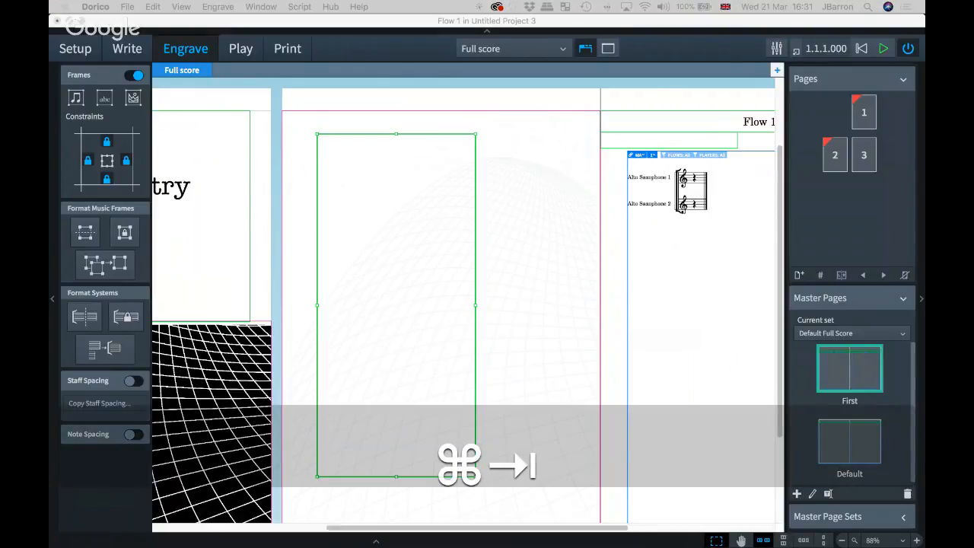
pyautogui.press('super+Tab')
pyautogui.press('super+c')
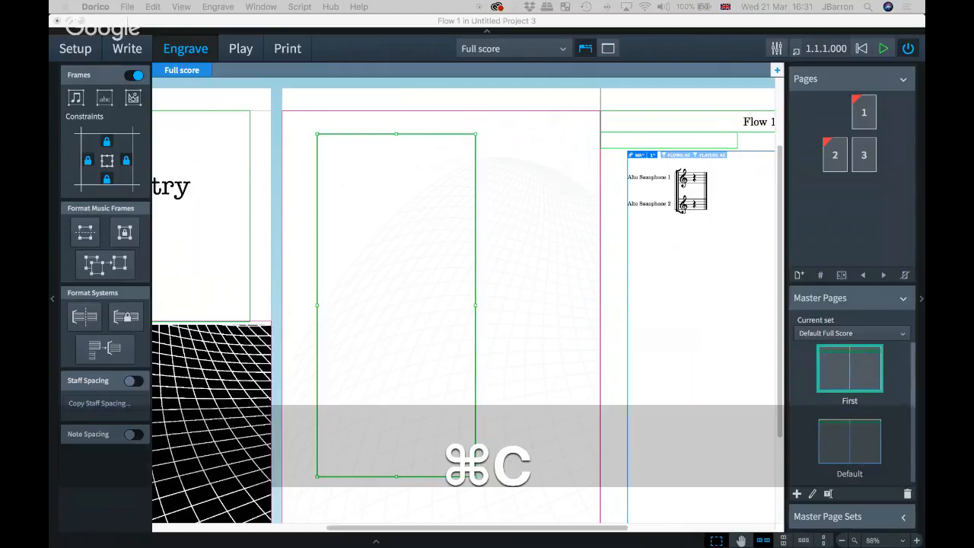
pyautogui.doubleClick(350, 219)
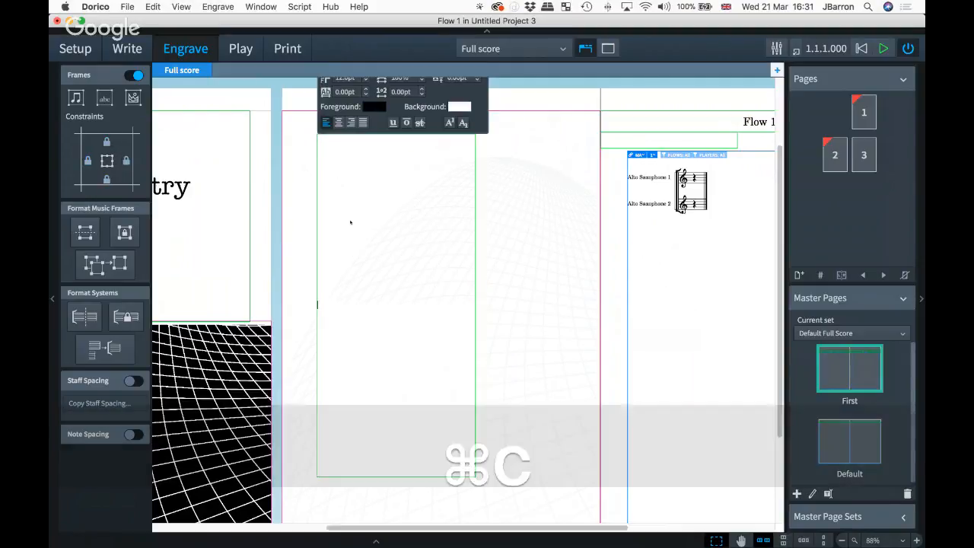
pyautogui.press('super+v')
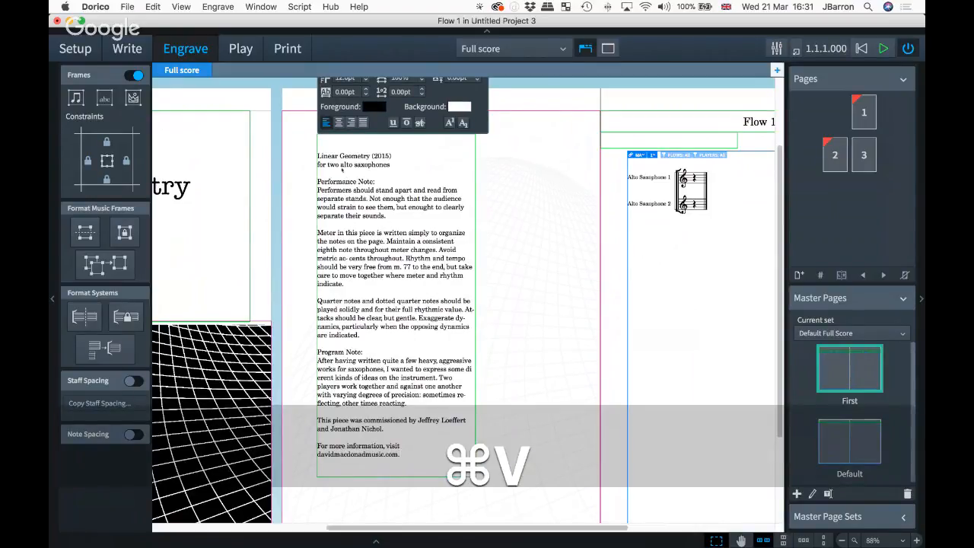
# Set the font size of the "Linear Geometry (2015)" line in the notes text to 36 pt.
pyautogui.press('Up')
pyautogui.press('Right')
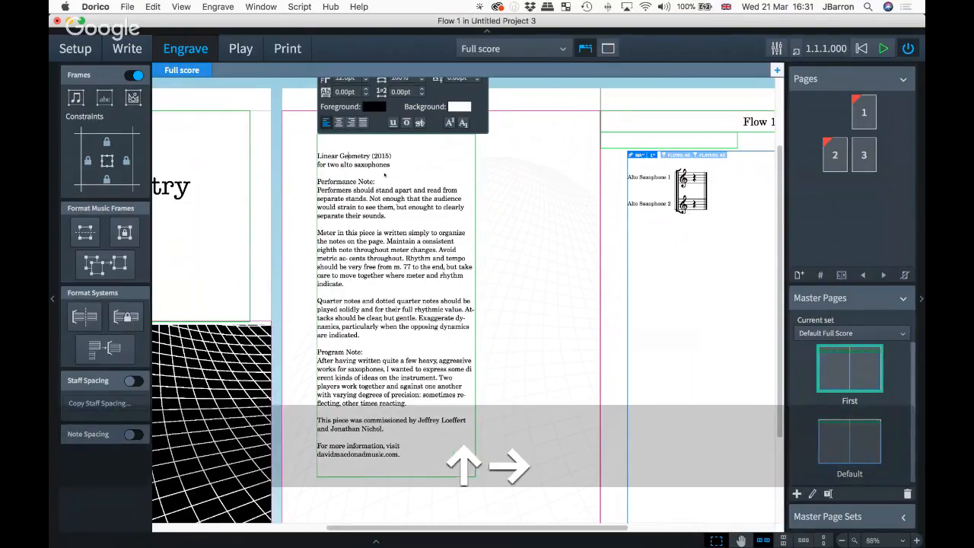
pyautogui.hotkey('alt', 'Left')
pyautogui.hotkey('alt', 'Left')
pyautogui.hotkey('alt', 'shift', 'Right')
pyautogui.hotkey('alt', 'shift', 'Right')
pyautogui.hotkey('alt', 'shift', 'Right')
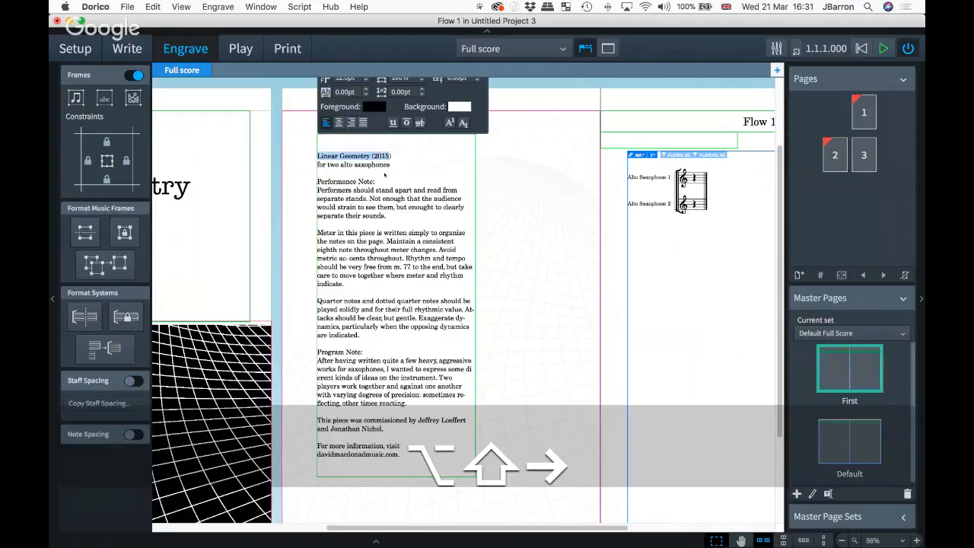
pyautogui.hotkey('shift', 'Right')
pyautogui.scroll(3, 417, 128)
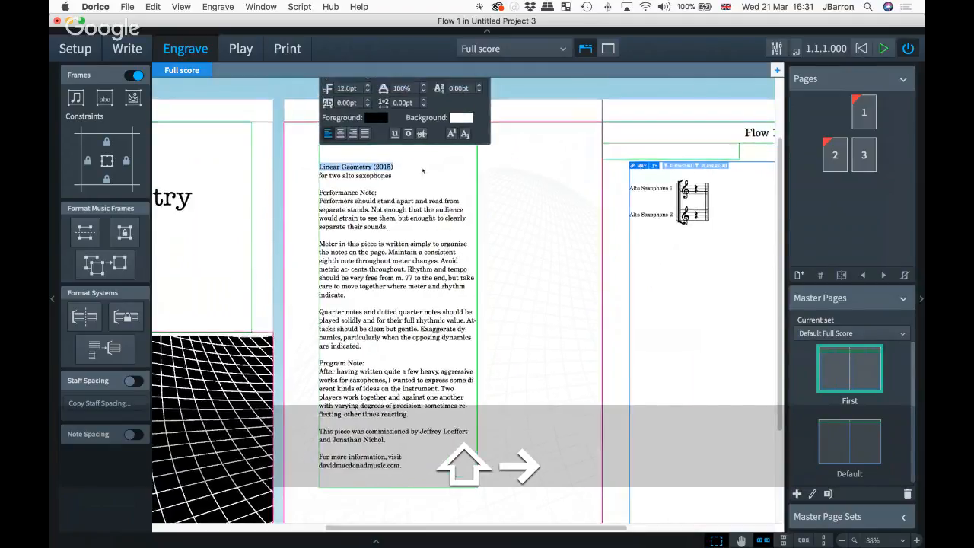
pyautogui.click(337, 129)
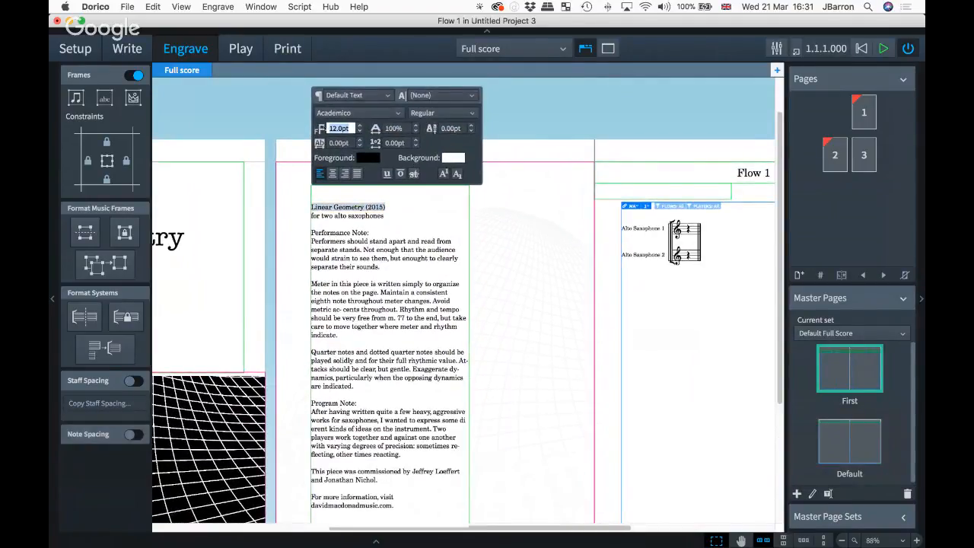
pyautogui.write('36')
pyautogui.press('Tab')
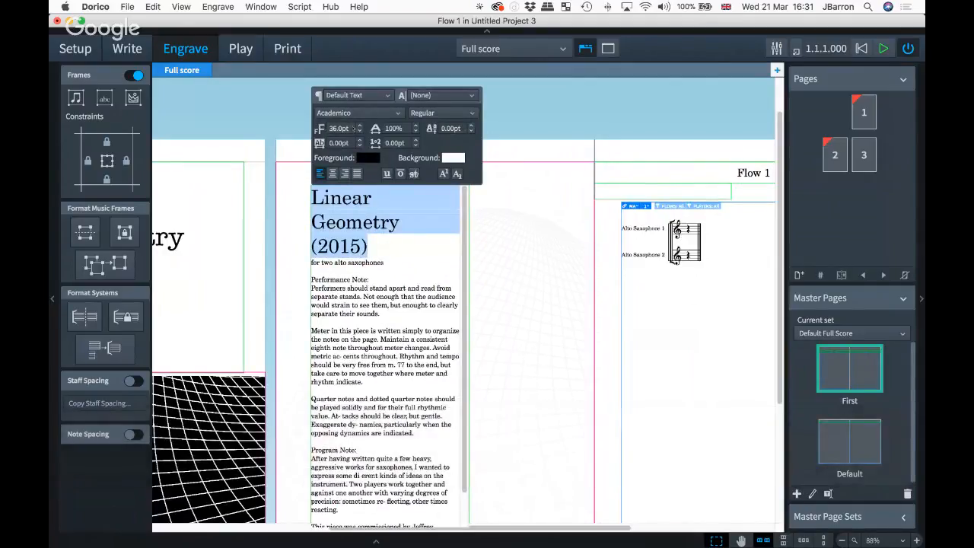
# Reduce the font size of the "Linear Geometry (2015)" line to 24 pt.
pyautogui.click(340, 129)
pyautogui.write('2')
pyautogui.press('Tab')
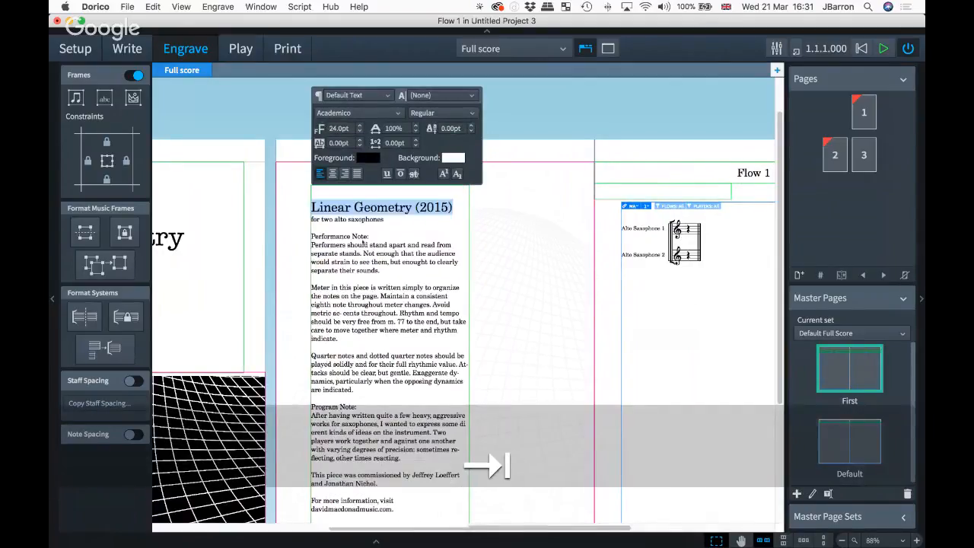
# Set the font size of the "for two alto saxophones" line in the notes text to 18 pt.
pyautogui.click(371, 222)
pyautogui.moveTo(384, 219); pyautogui.dragTo(310, 223)
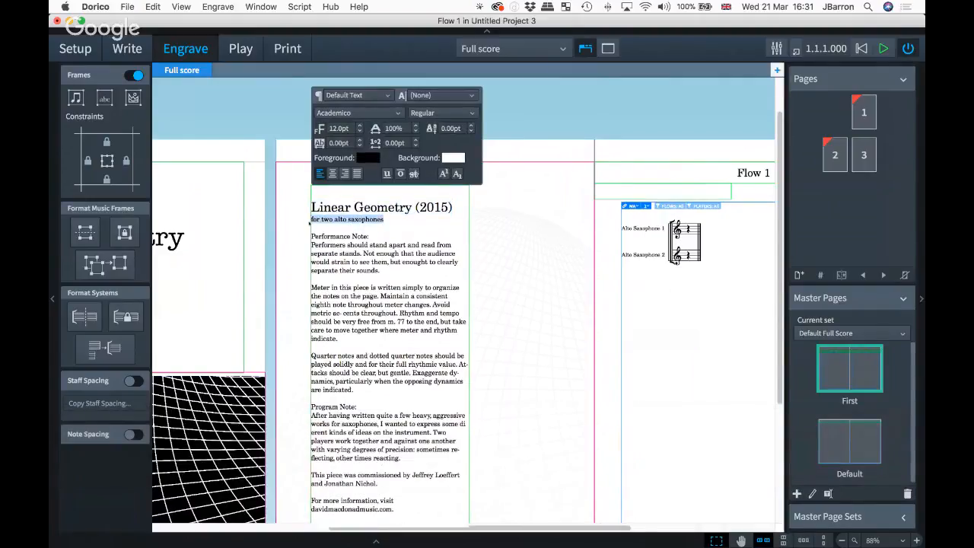
pyautogui.click(353, 129)
pyautogui.write('18')
pyautogui.press('Tab')
# Make the "Performance Note:" and "Program Note:" headings bold and finish editing the text.
pyautogui.moveTo(375, 237); pyautogui.dragTo(310, 238)
pyautogui.click(442, 113)
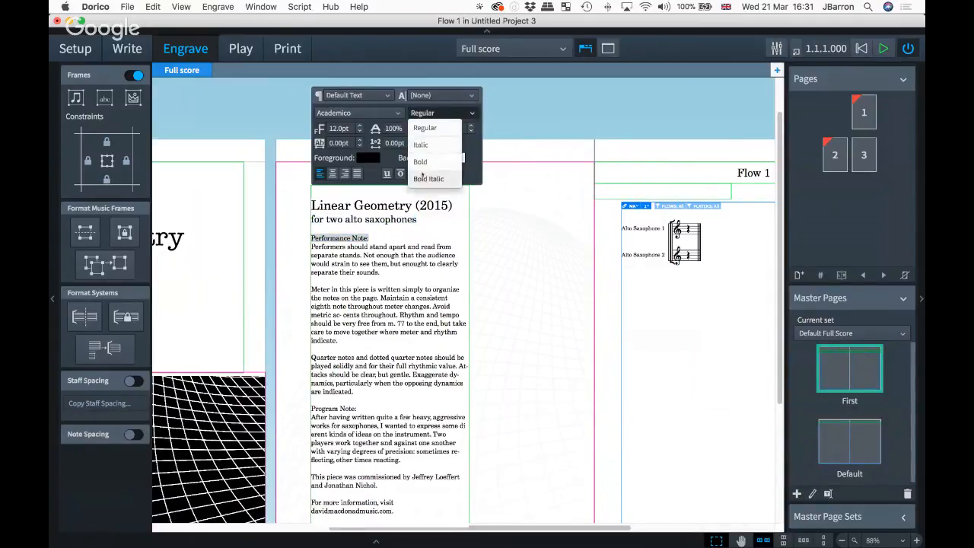
pyautogui.click(430, 152)
pyautogui.moveTo(356, 410); pyautogui.dragTo(310, 409)
pyautogui.click(422, 119)
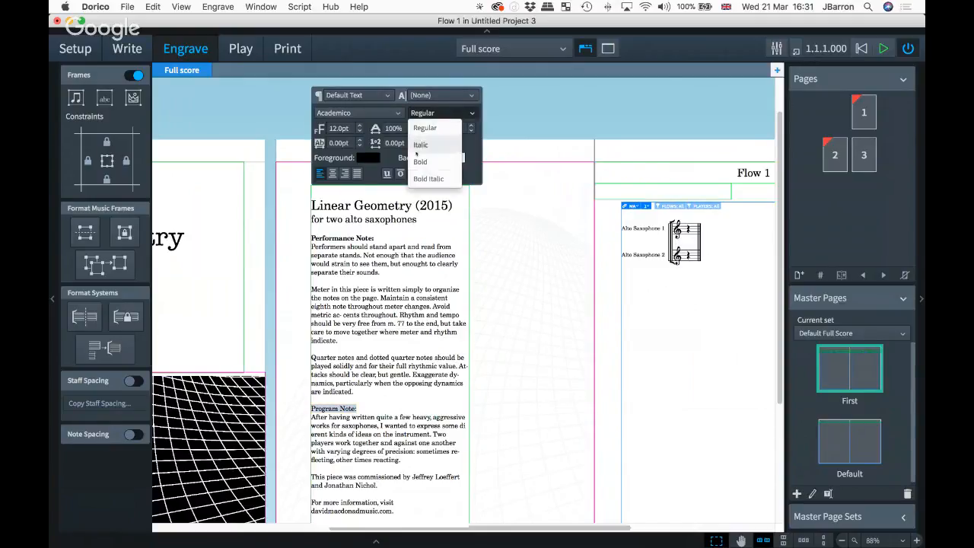
pyautogui.click(423, 153)
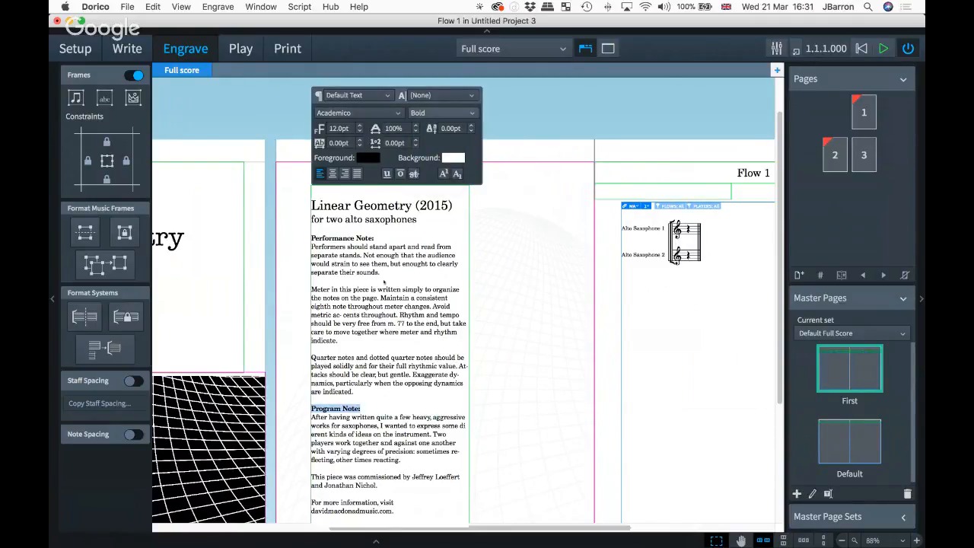
pyautogui.click(498, 491)
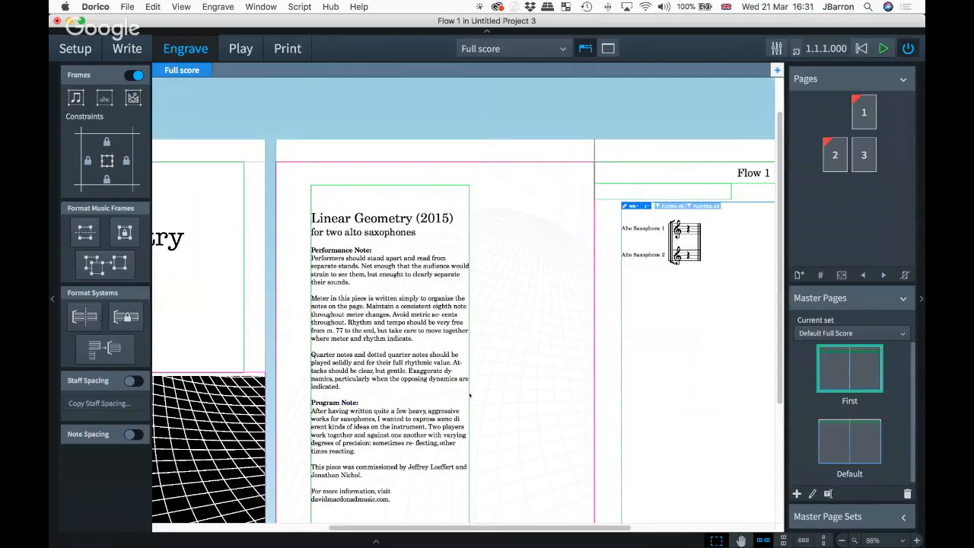
# Try justified alignment on all of the notes text, and set it back to left alignment.
pyautogui.scroll(-1, 520, 312)
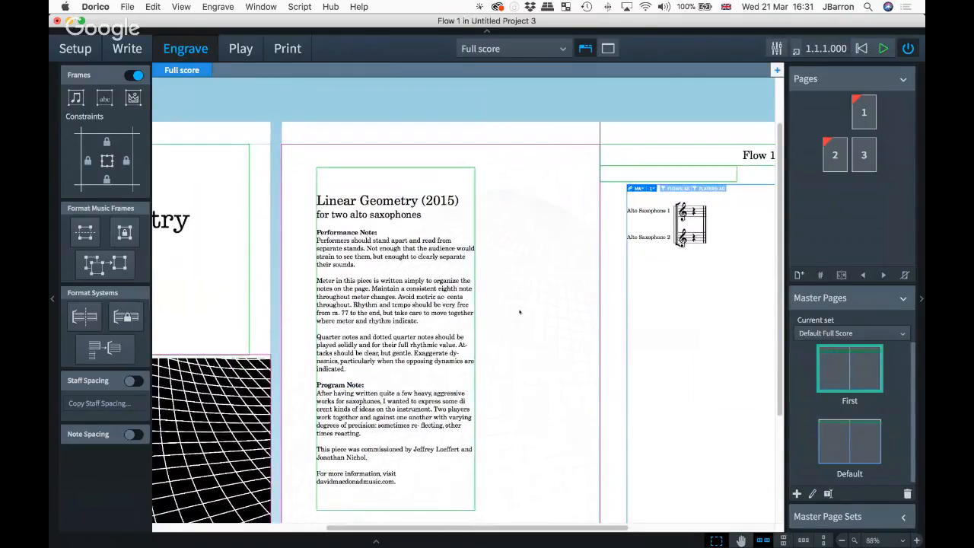
pyautogui.scroll(-1, 520, 312)
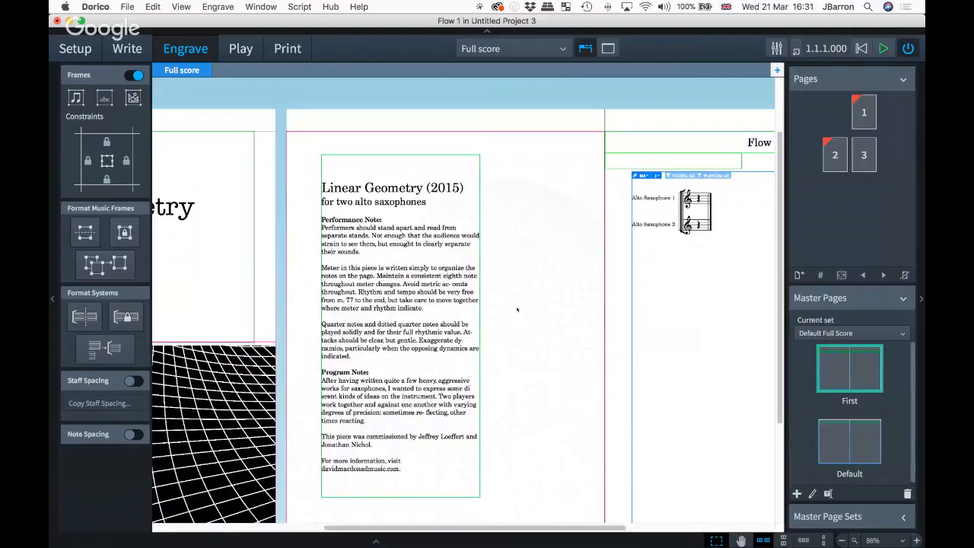
pyautogui.doubleClick(398, 319)
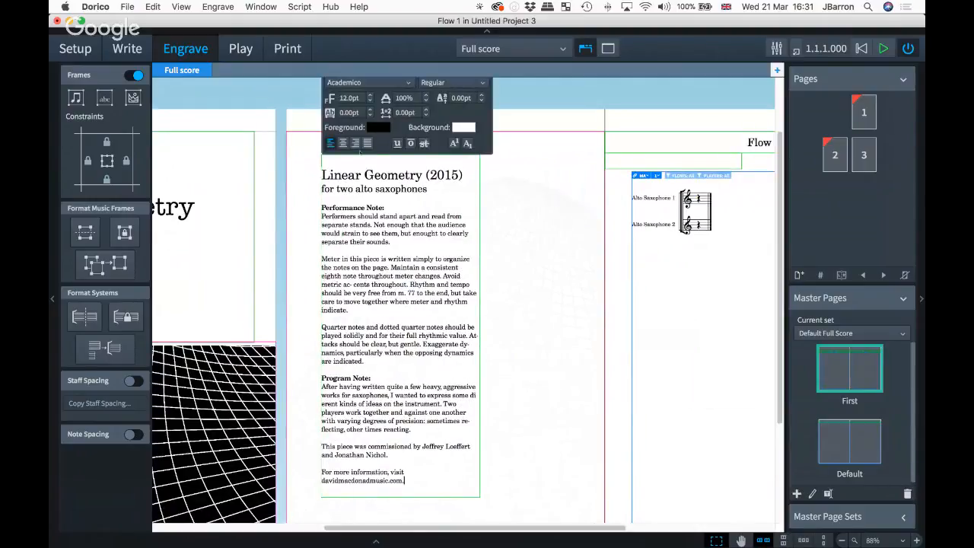
pyautogui.click(367, 144)
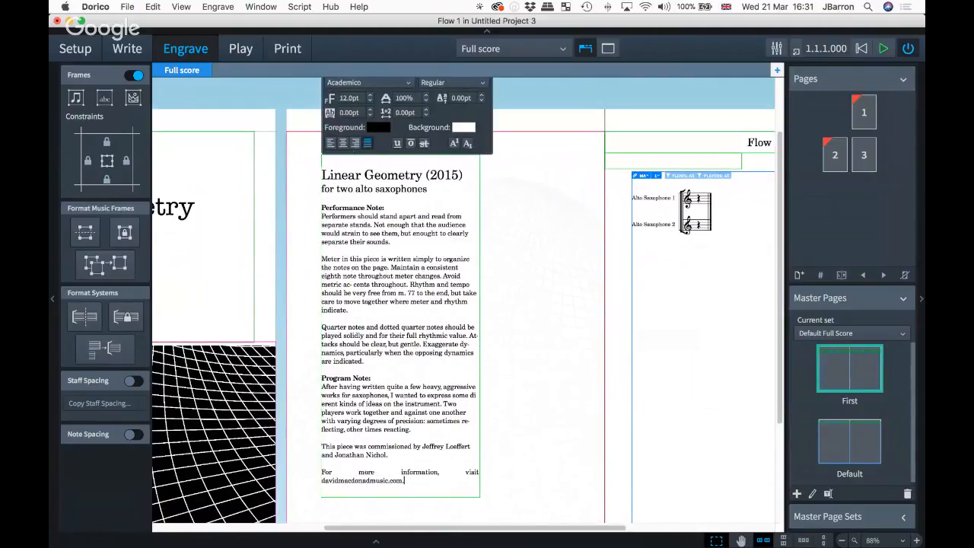
pyautogui.press('super+a')
pyautogui.click(367, 144)
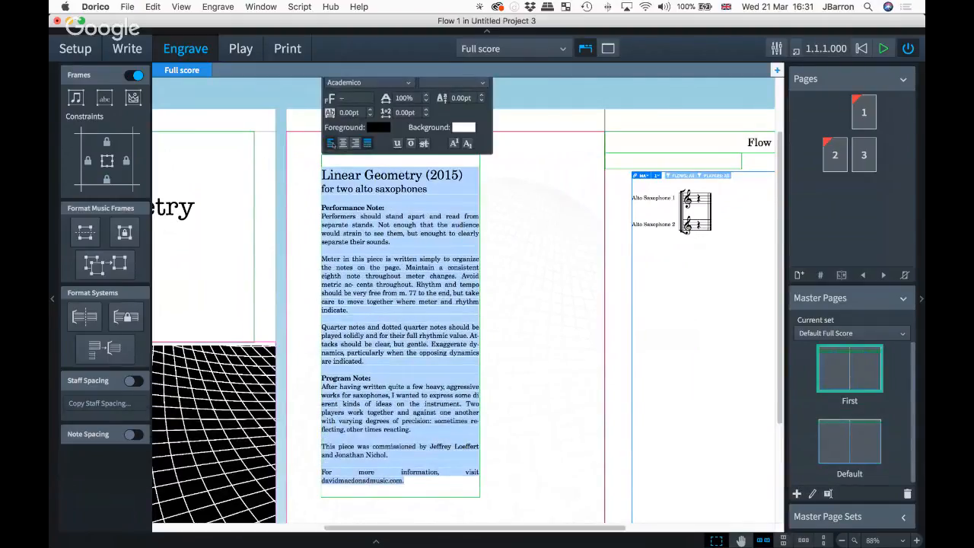
pyautogui.click(331, 143)
pyautogui.click(301, 123)
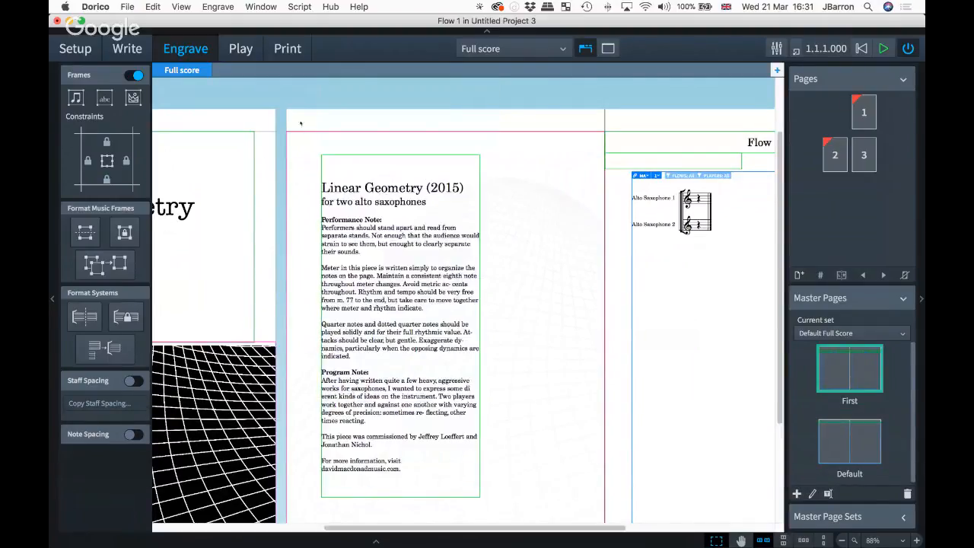
# Review the cover, the notes page and the first music page without frame outlines in Write mode.
pyautogui.press('super+2')
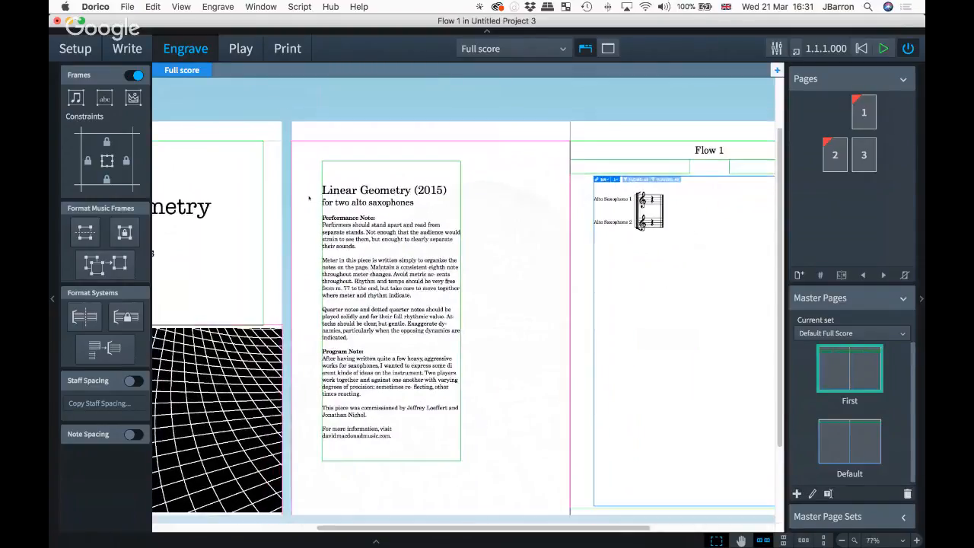
pyautogui.hscroll(-4, 309, 227)
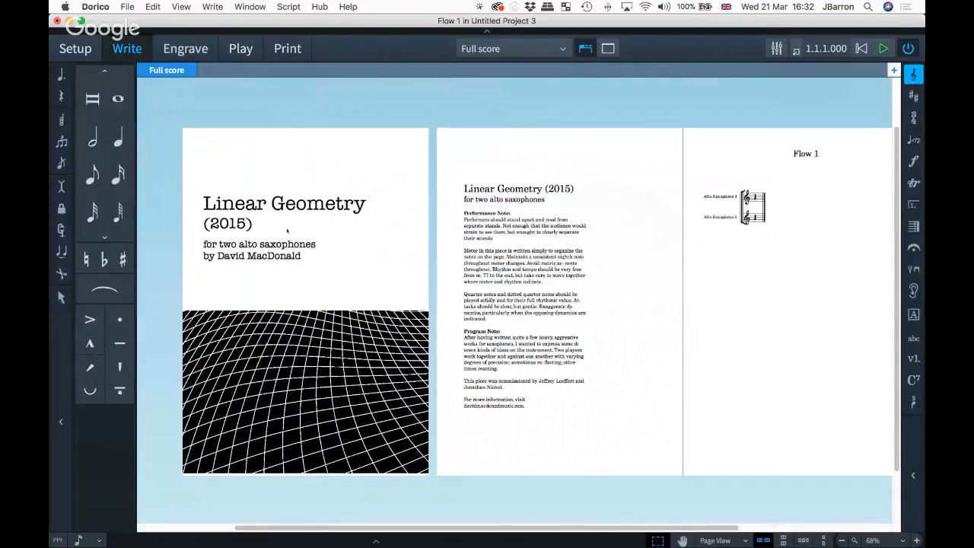
pyautogui.hscroll(4, 320, 225)
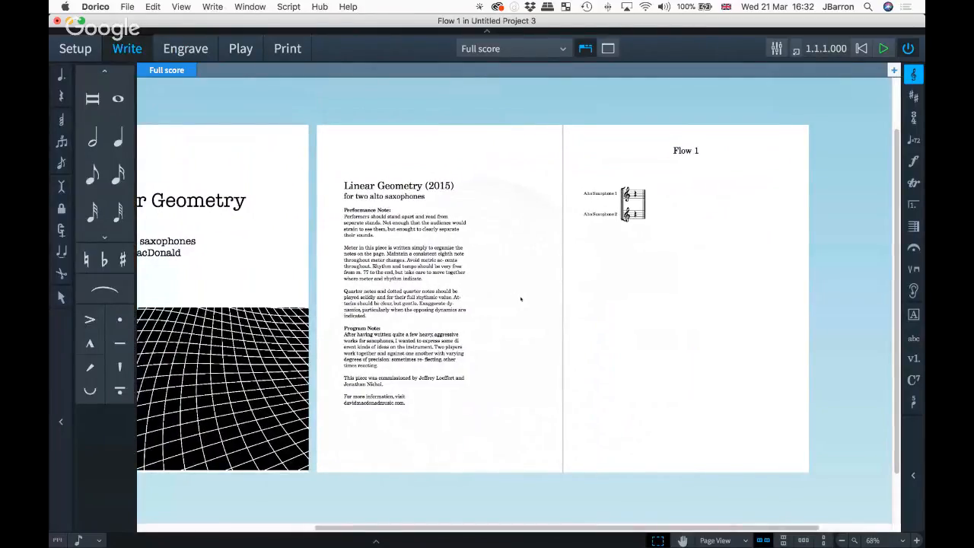
# Switch to Engrave mode and cycle the frame selection through the notes page's background image, its text frame and the cover image.
pyautogui.scroll(1, 522, 299)
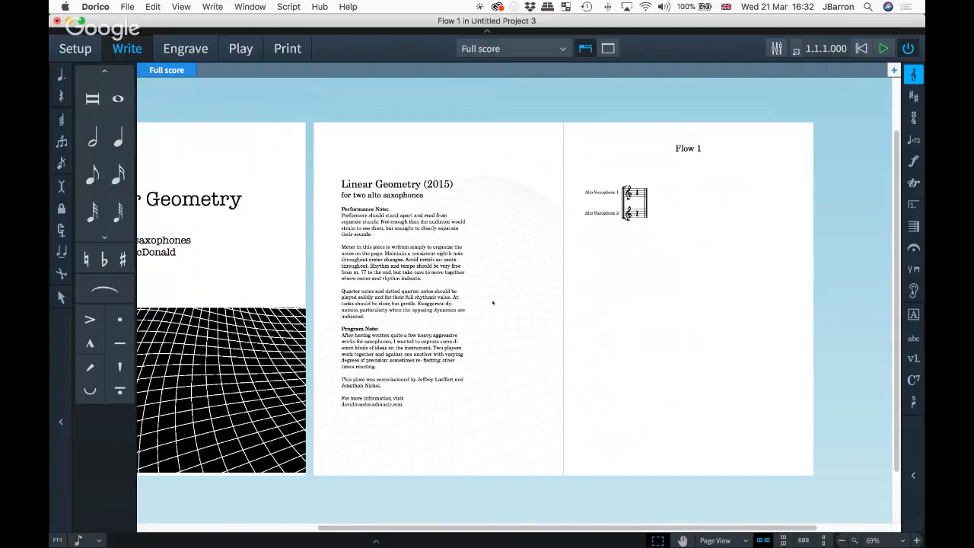
pyautogui.press('super+3')
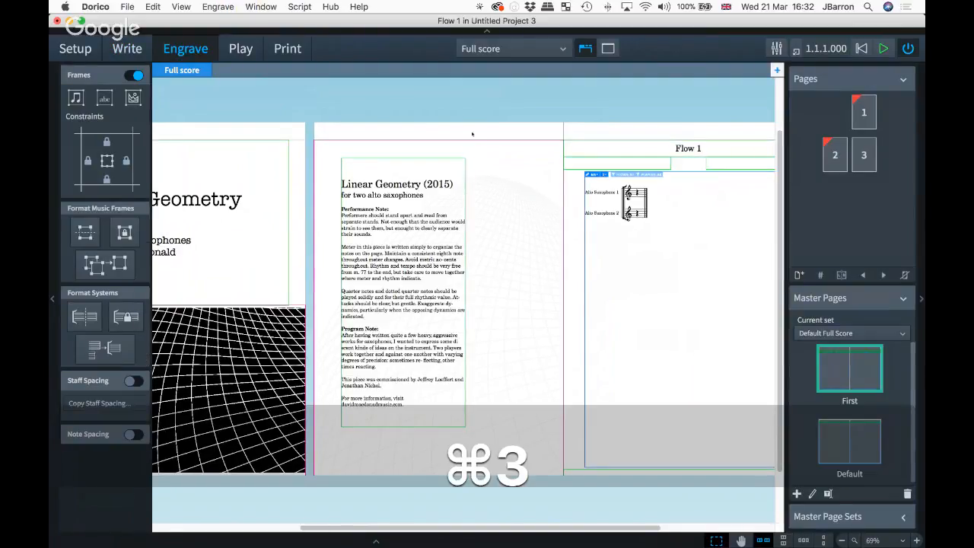
pyautogui.click(472, 141)
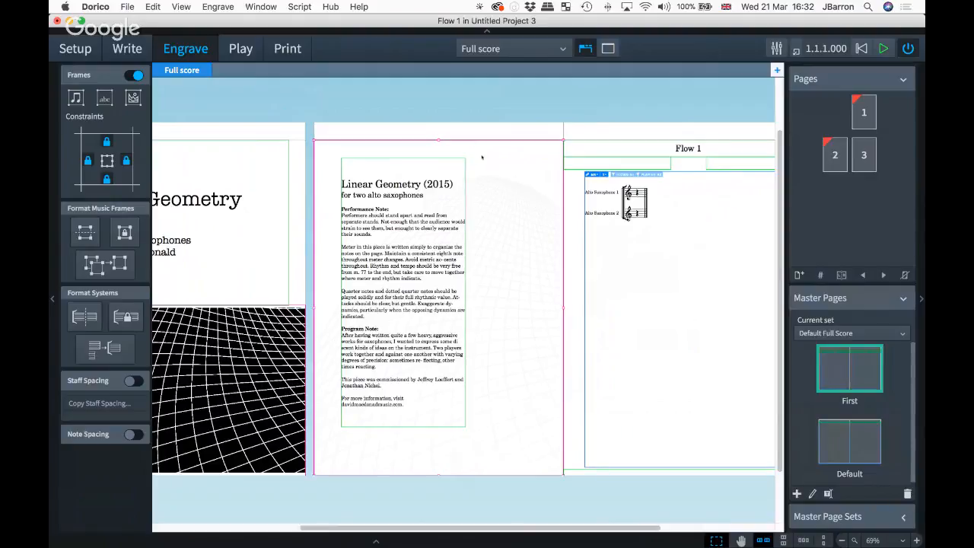
pyautogui.press('Up')
pyautogui.press('Right')
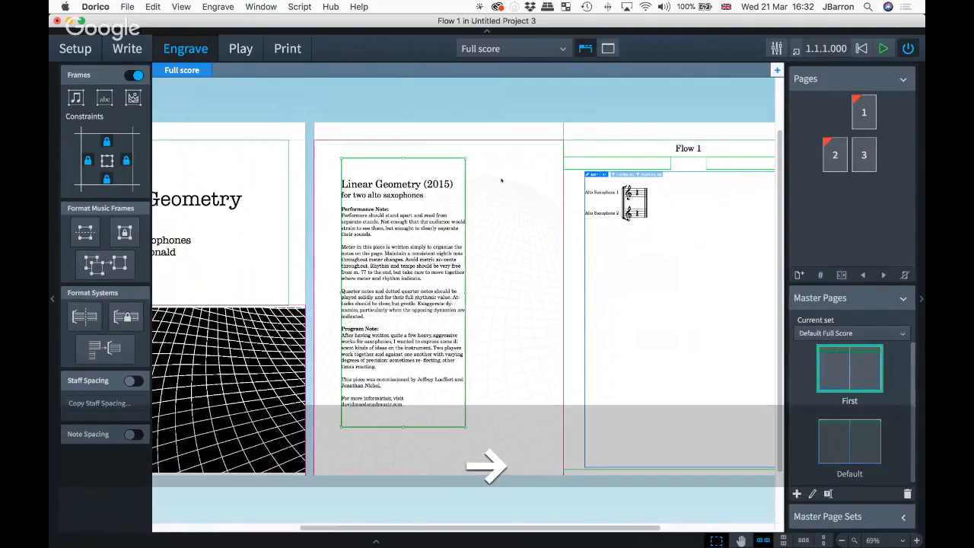
pyautogui.press('Left')
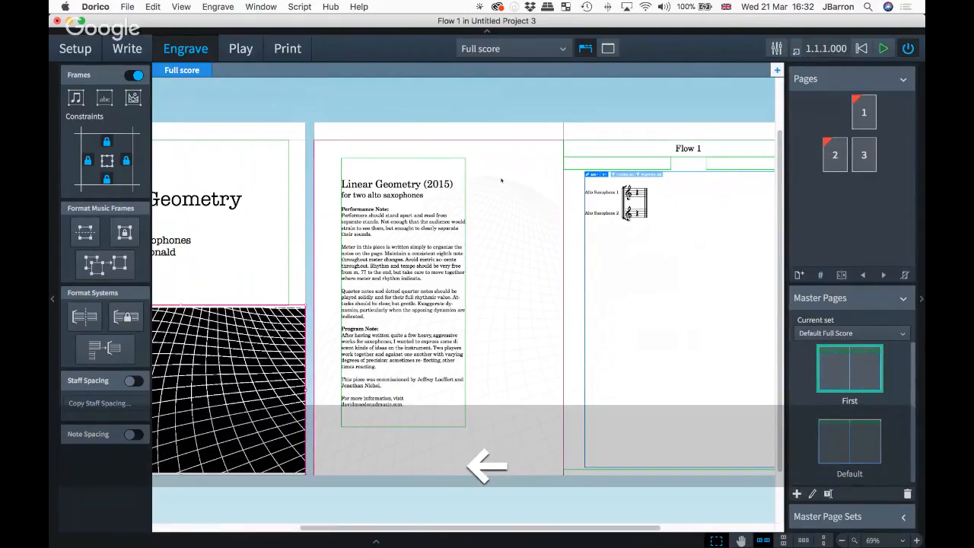
pyautogui.press('Right')
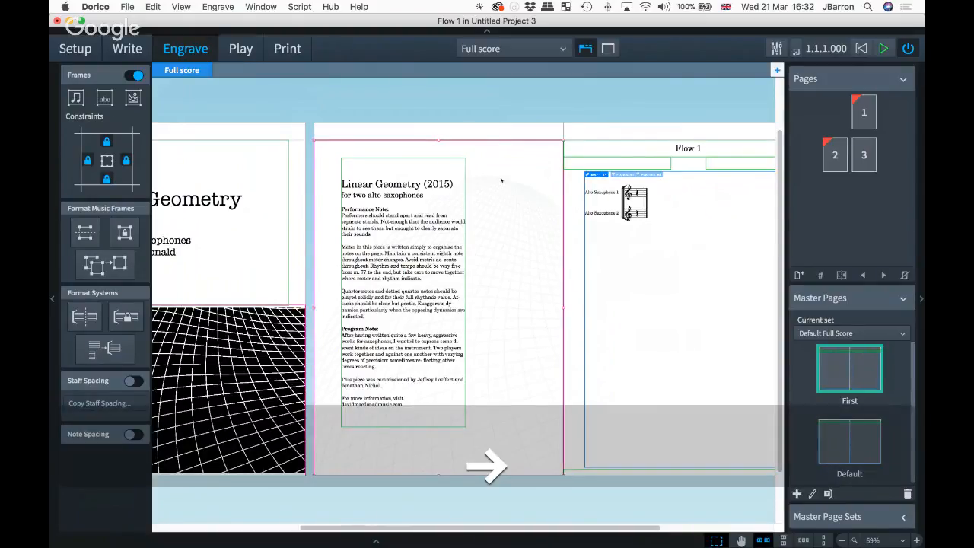
pyautogui.press('Left')
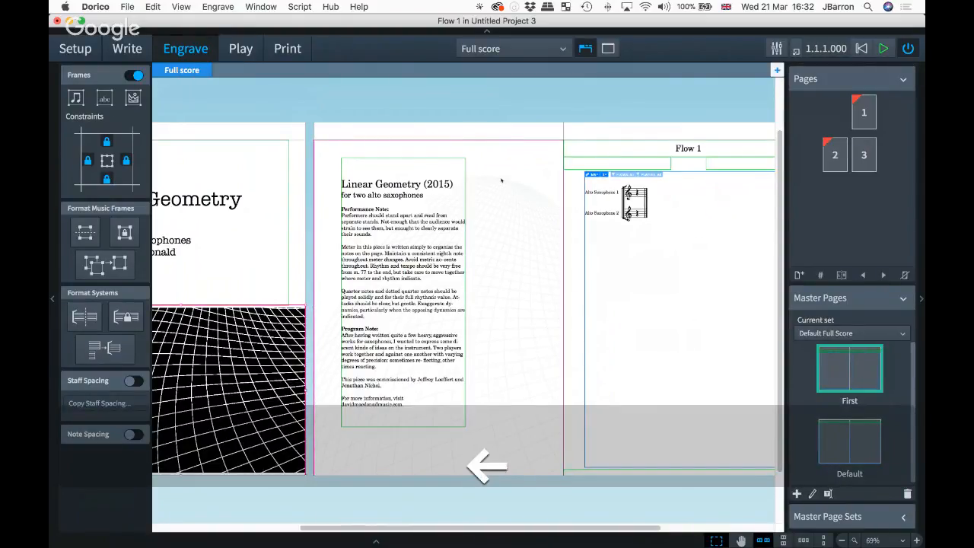
pyautogui.press('Right')
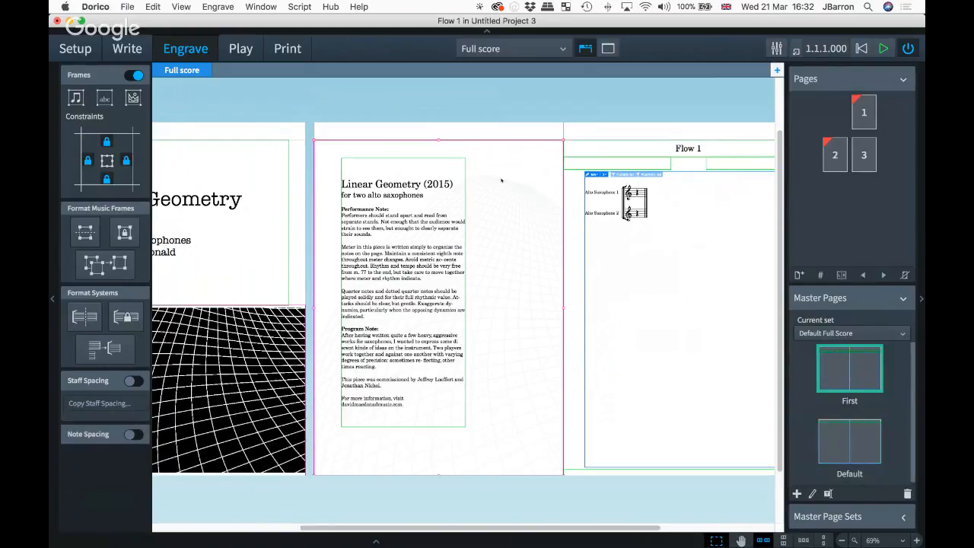
pyautogui.press('Right')
pyautogui.press('Down')
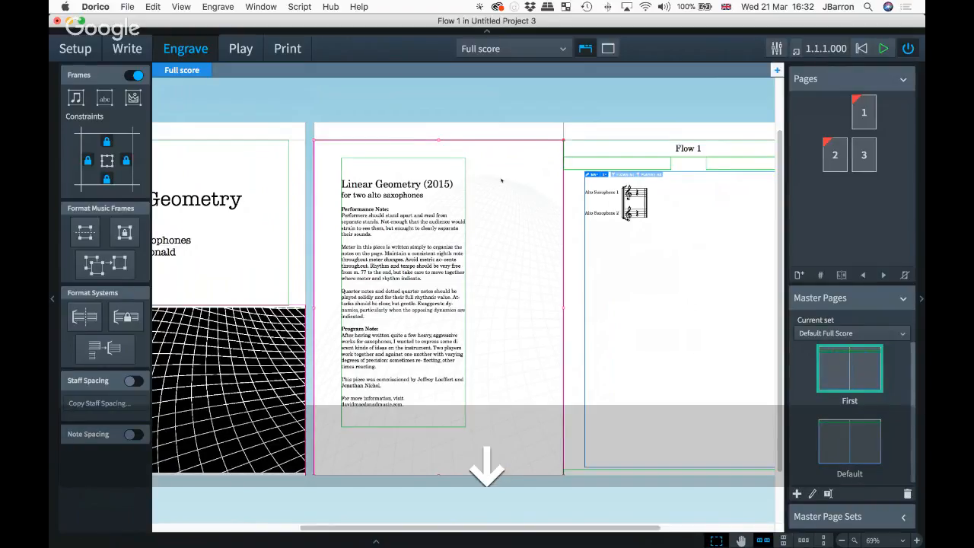
pyautogui.press('Up')
pyautogui.press('Left')
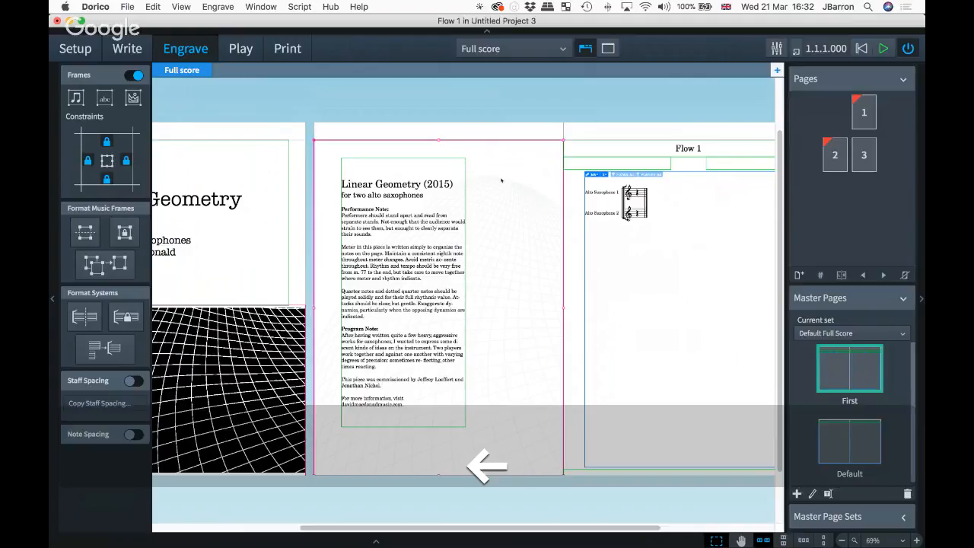
pyautogui.press('Tab')
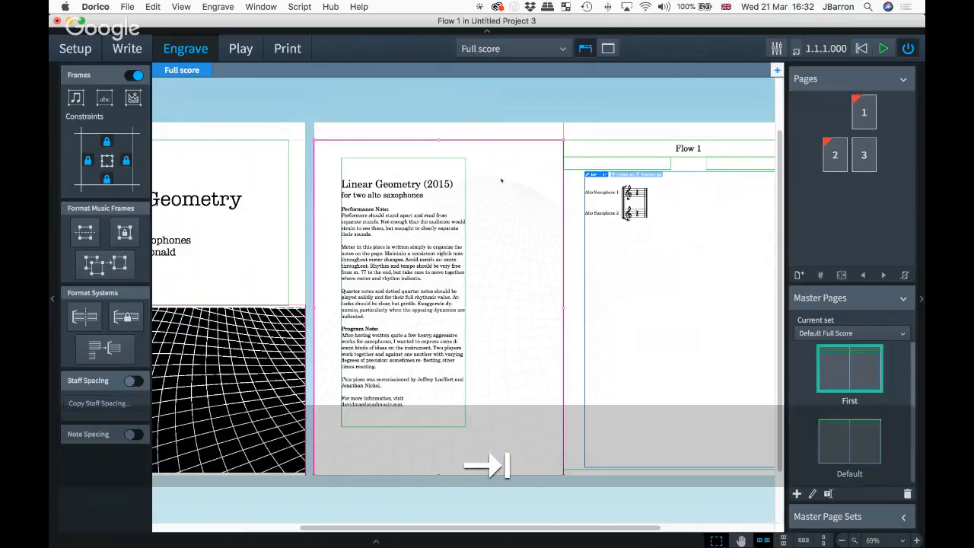
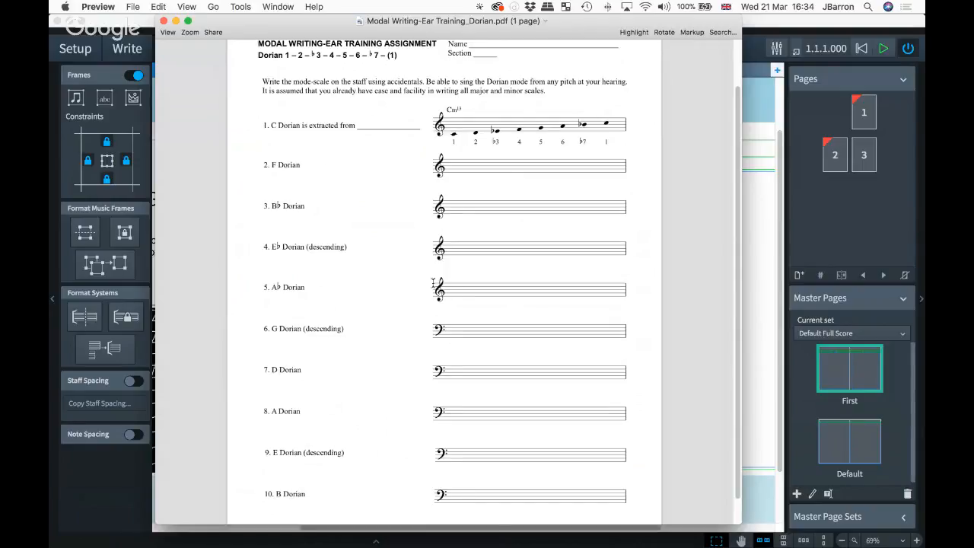
# Examine the Dorian modal writing and ear training worksheet PDF in Preview, and close it.
pyautogui.scroll(2, 407, 263)
pyautogui.scroll(-1, 406, 261)
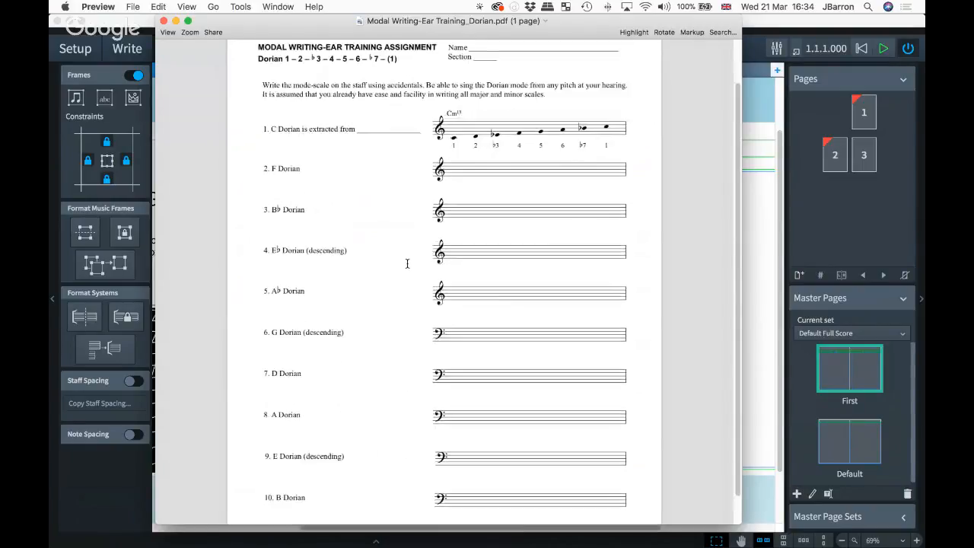
pyautogui.scroll(2, 404, 261)
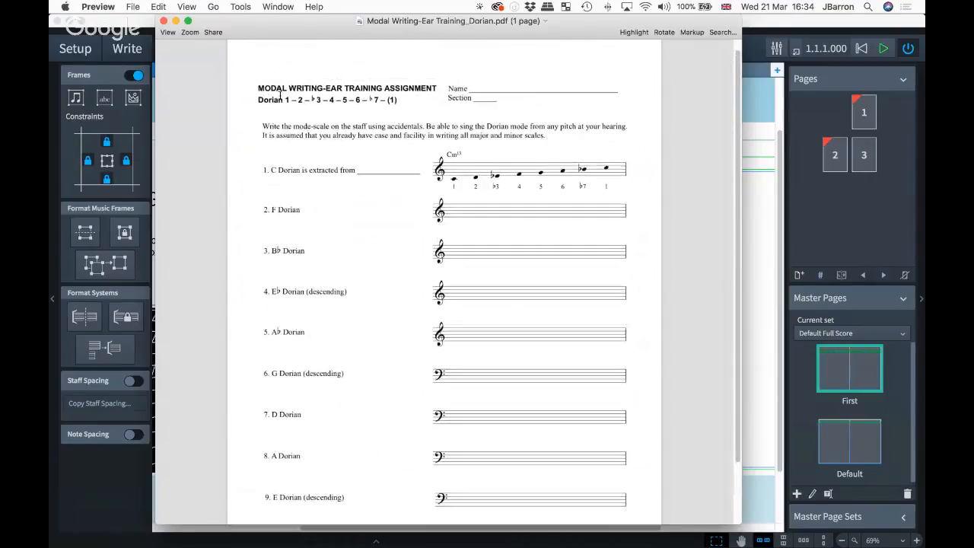
pyautogui.scroll(-3, 396, 243)
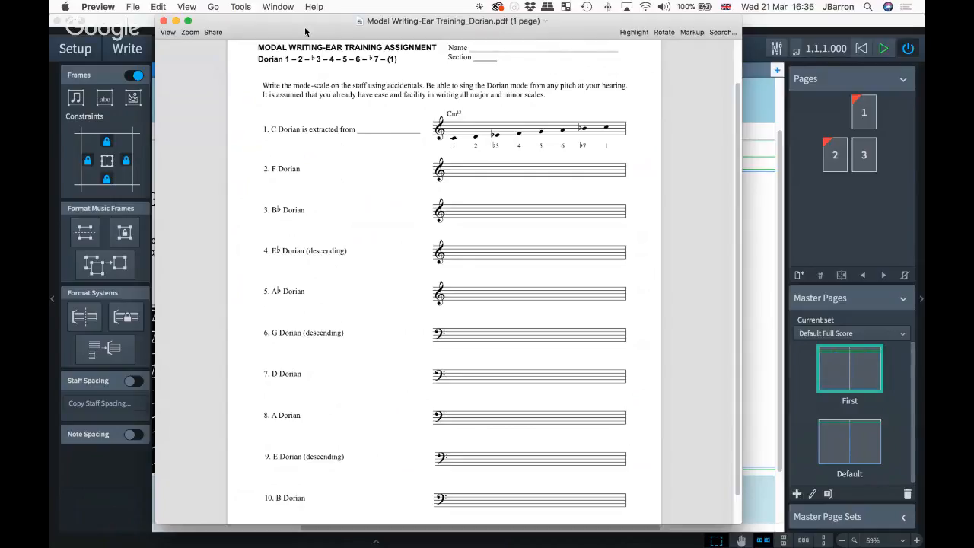
pyautogui.press('cmd+w')
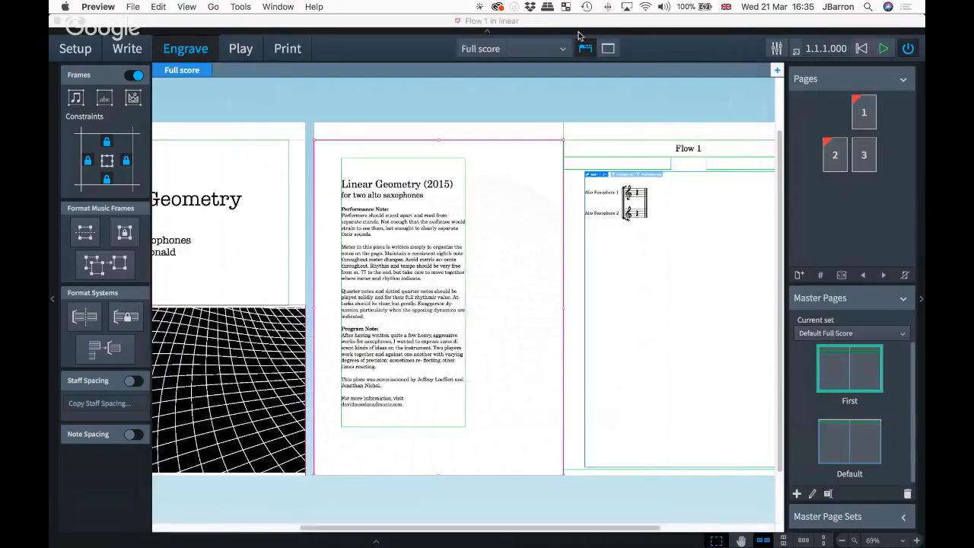
# Switch back to Dorico, create a new project and add a solo Flute player.
pyautogui.click(738, 96)
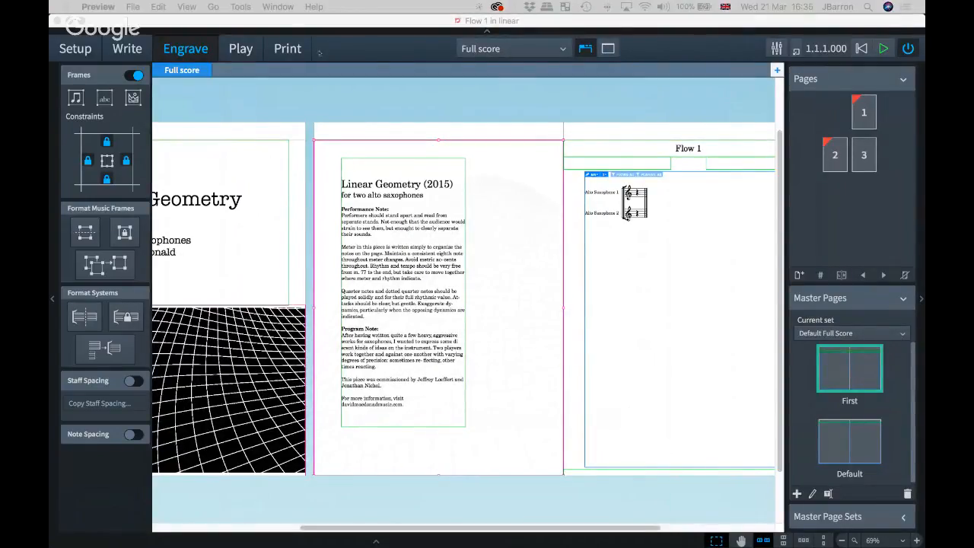
pyautogui.press('super+n')
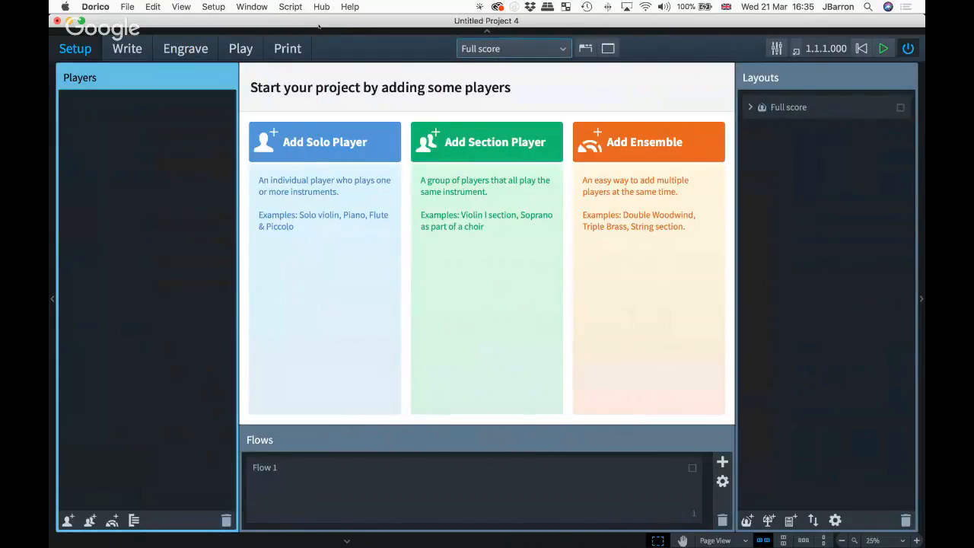
pyautogui.hotkey('shift', 'p')
pyautogui.write('flute')
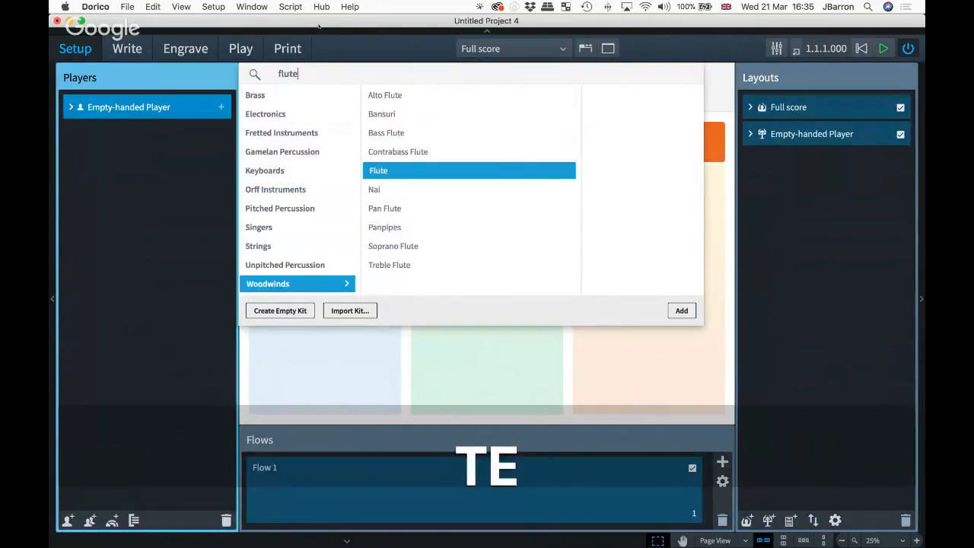
pyautogui.press('Return')
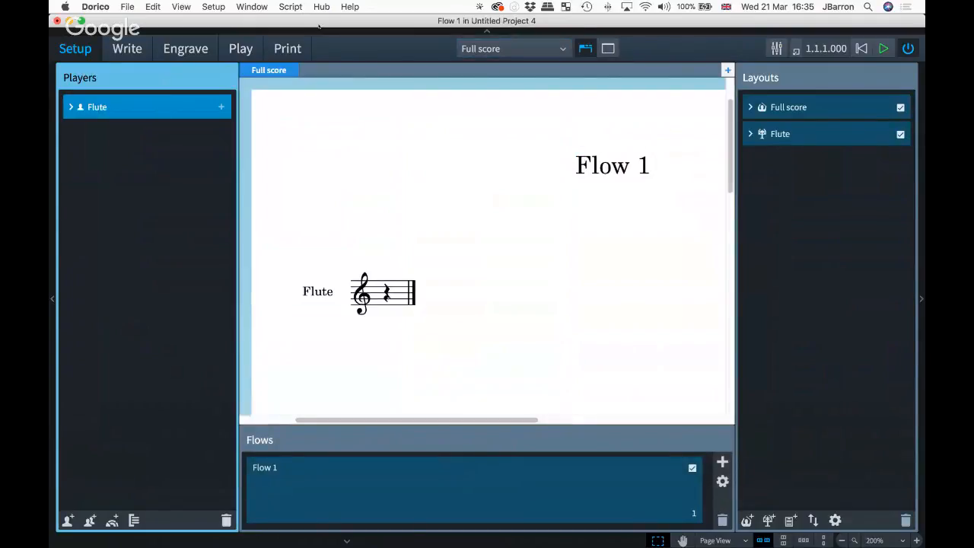
pyautogui.scroll(-2, 397, 235)
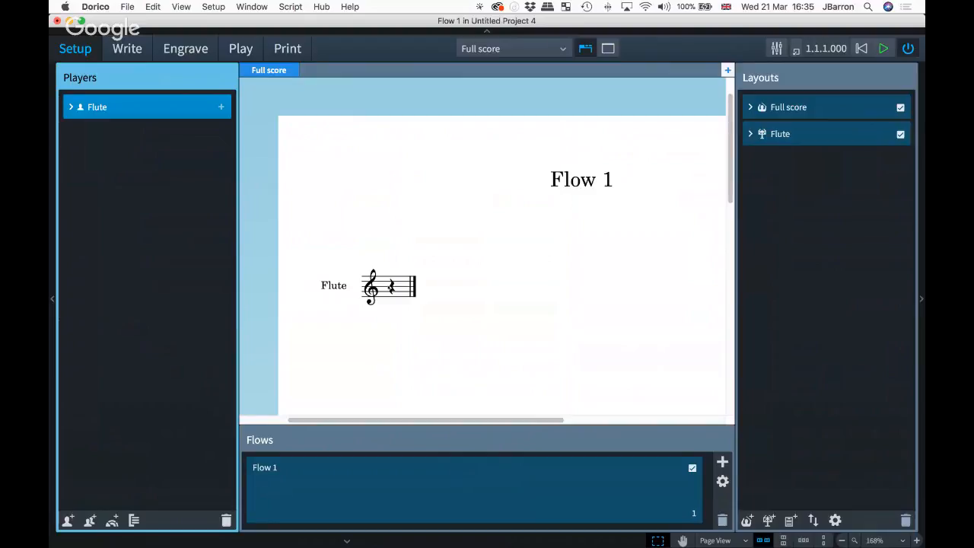
# Enter the quarter notes C, D, E flat, F, G, A, B flat and C on the Flute staff in Write mode.
pyautogui.press('super+2')
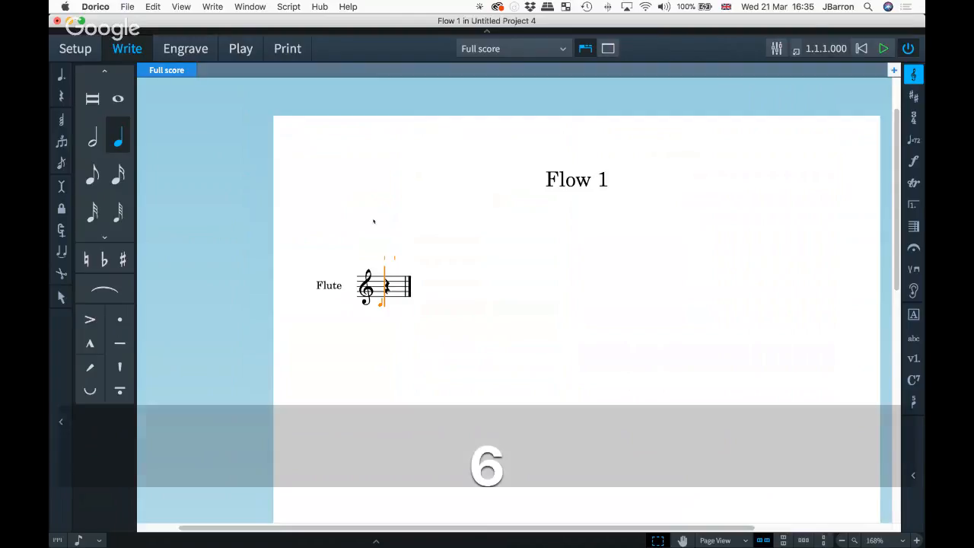
pyautogui.press('c')
pyautogui.press('d')
pyautogui.press('-')
pyautogui.press('e')
pyautogui.press('f')
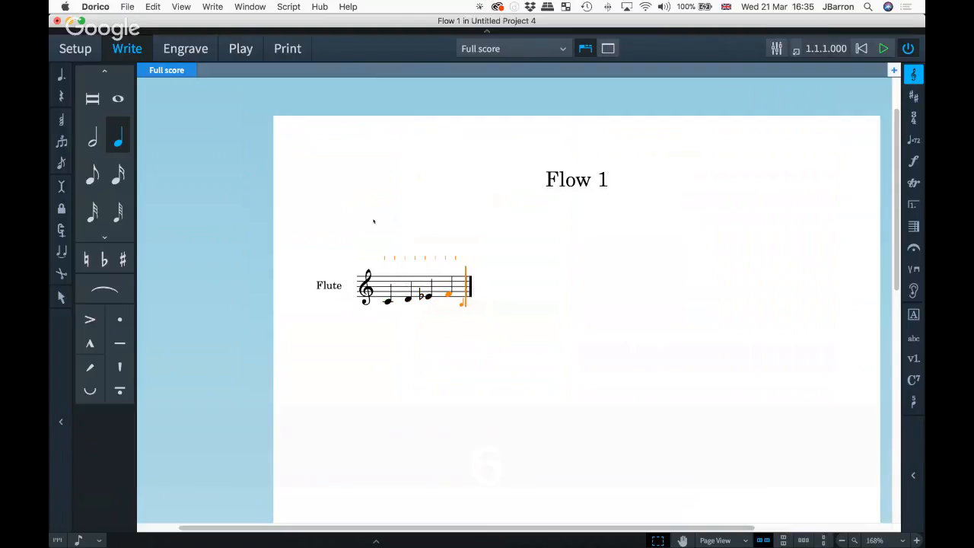
pyautogui.press('g')
pyautogui.press('a')
pyautogui.press('-')
pyautogui.press('b')
pyautogui.press('c')
pyautogui.press('Escape')
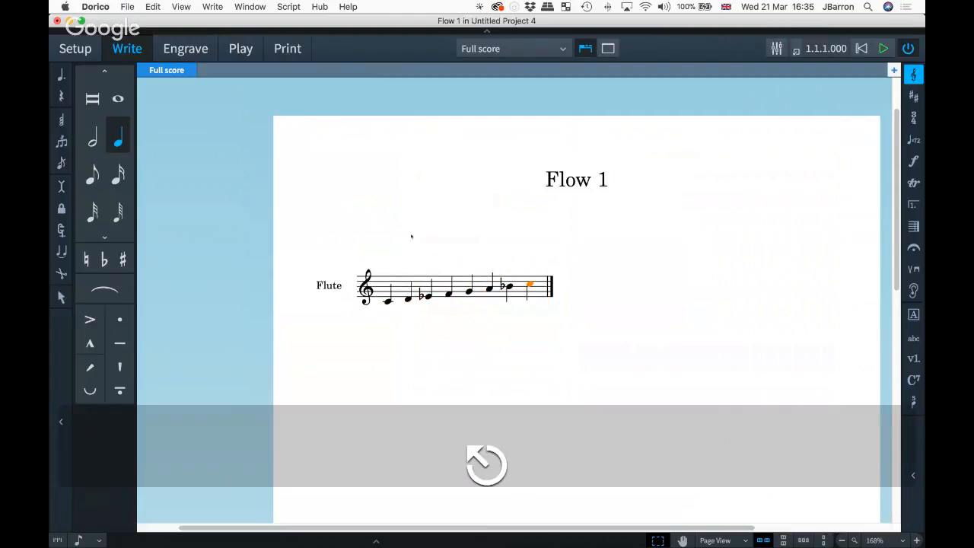
# Rename the first flow as "C Dorian" in Setup mode.
pyautogui.press('super+1')
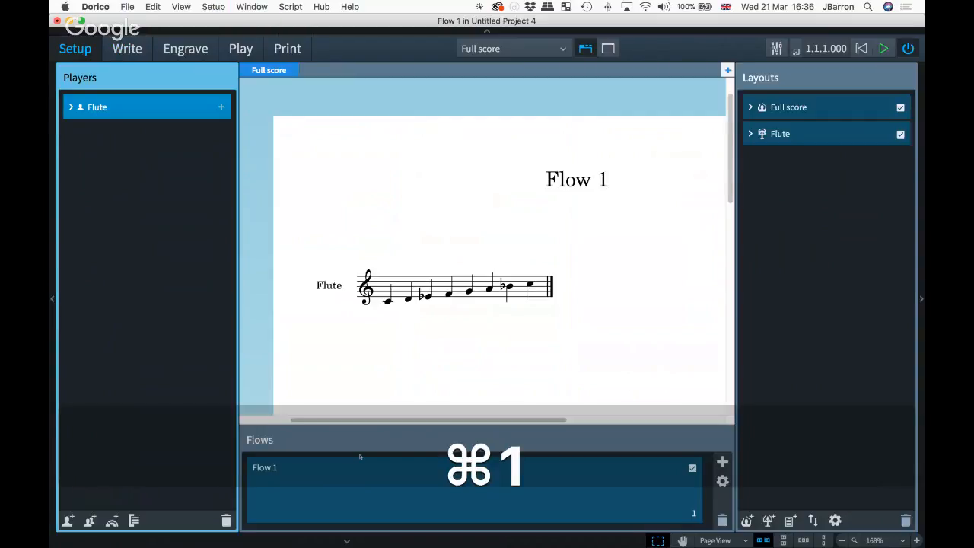
pyautogui.doubleClick(265, 468)
pyautogui.write('C Dorian')
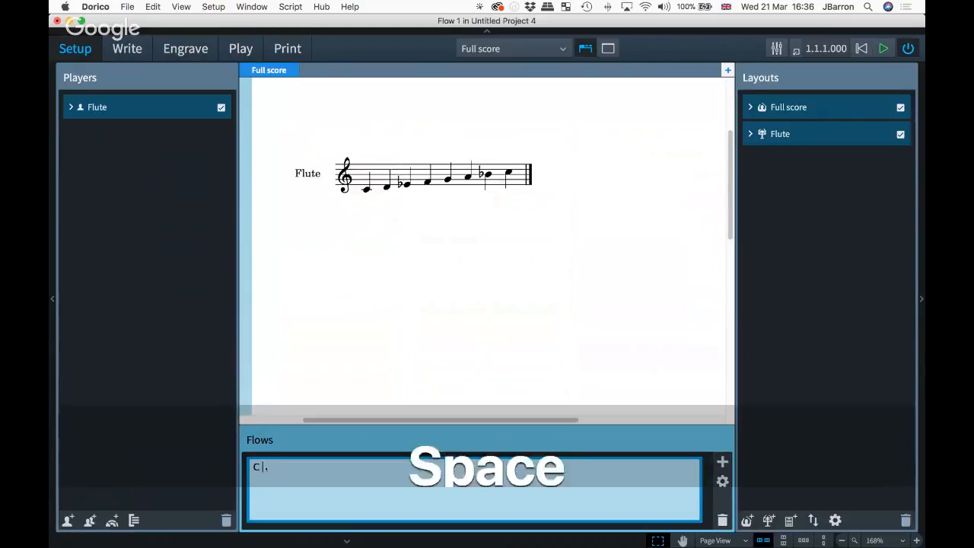
pyautogui.press('Return')
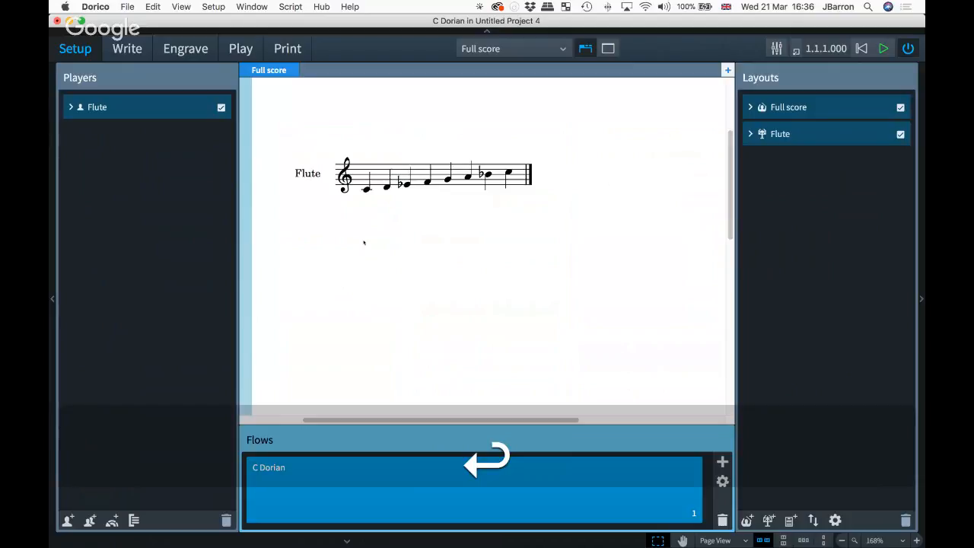
pyautogui.scroll(-3, 439, 257)
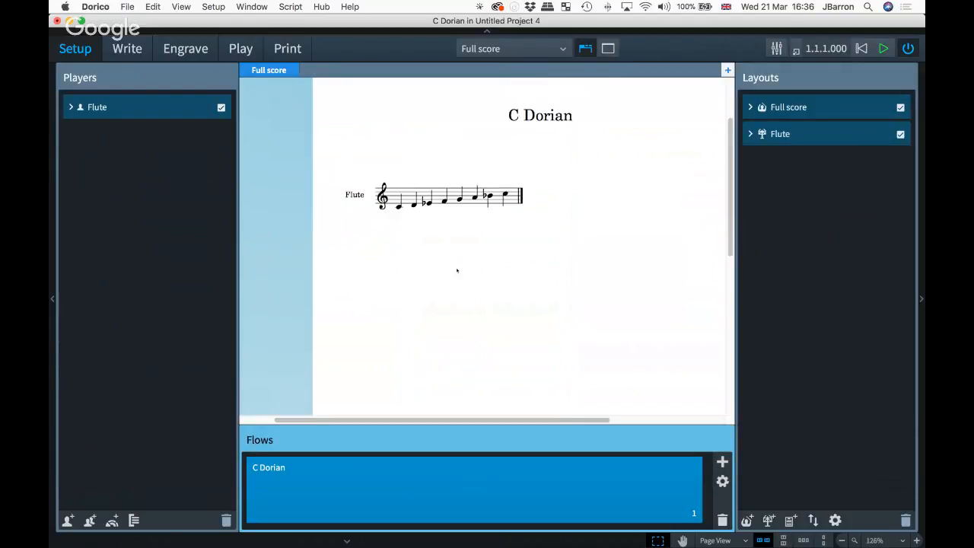
# Add a second flow and name it "F Dorian".
pyautogui.scroll(1, 456, 270)
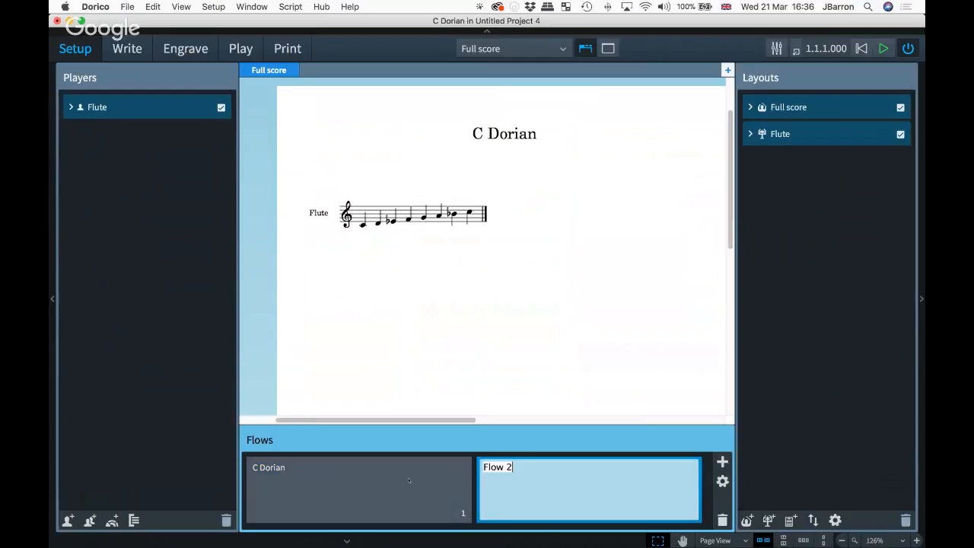
pyautogui.write('D Dorian')
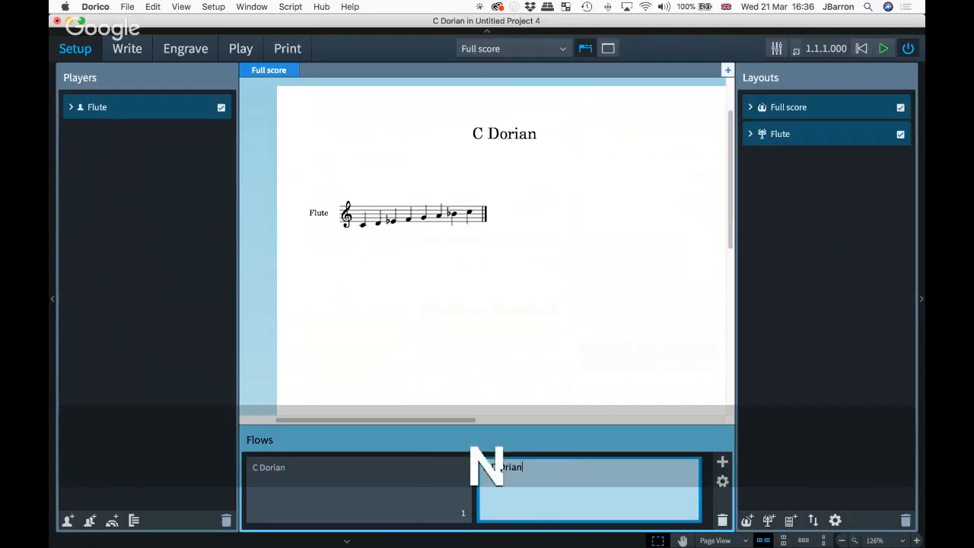
pyautogui.press('Return')
pyautogui.doubleClick(501, 468)
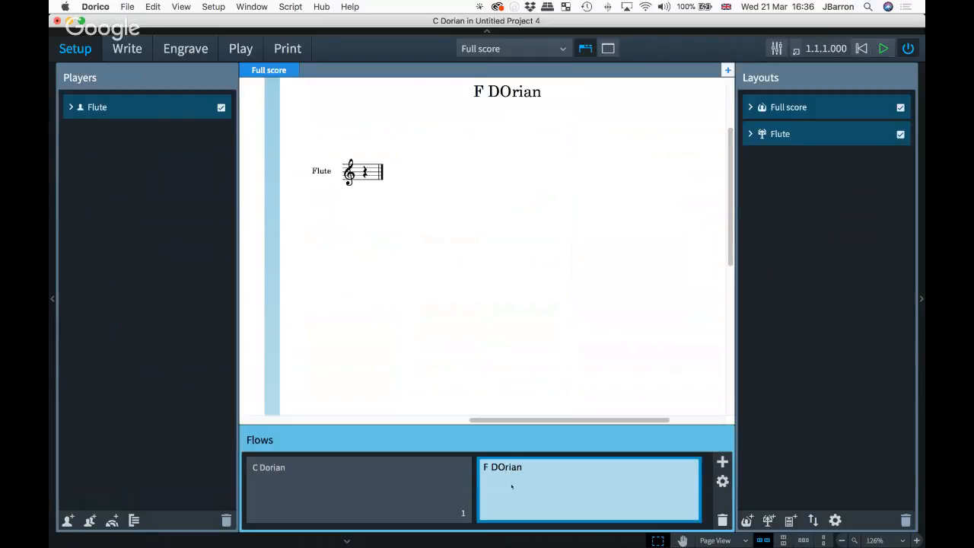
pyautogui.write('o')
pyautogui.press('Return')
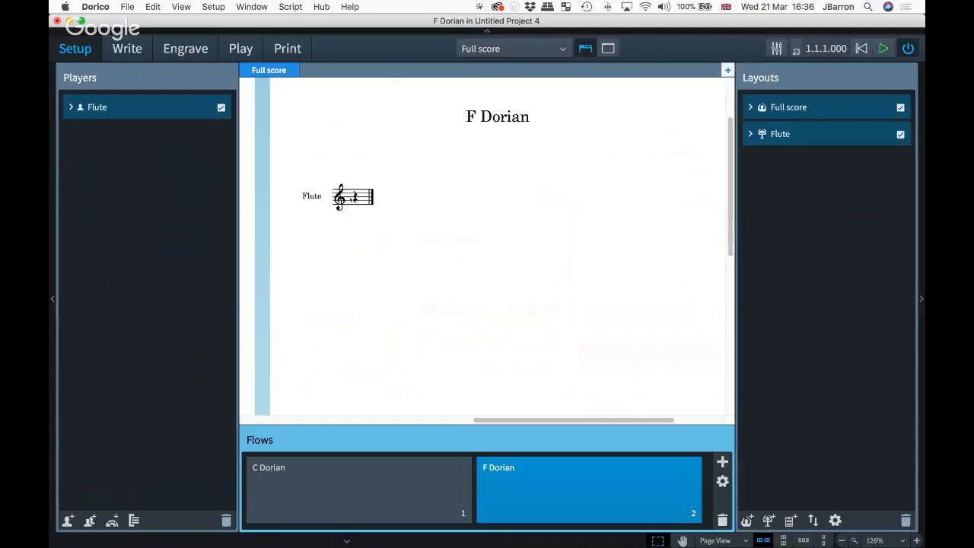
# Enter the quarter notes F, G, A flat, B flat, C, D, E flat and F in the F Dorian flow.
pyautogui.press('super+2')
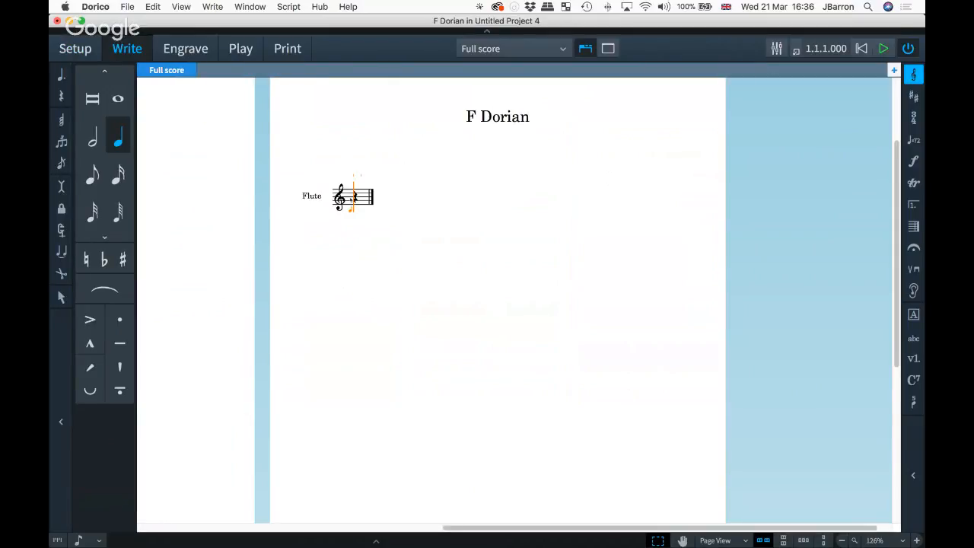
pyautogui.write('fg-a-bcd-ef')
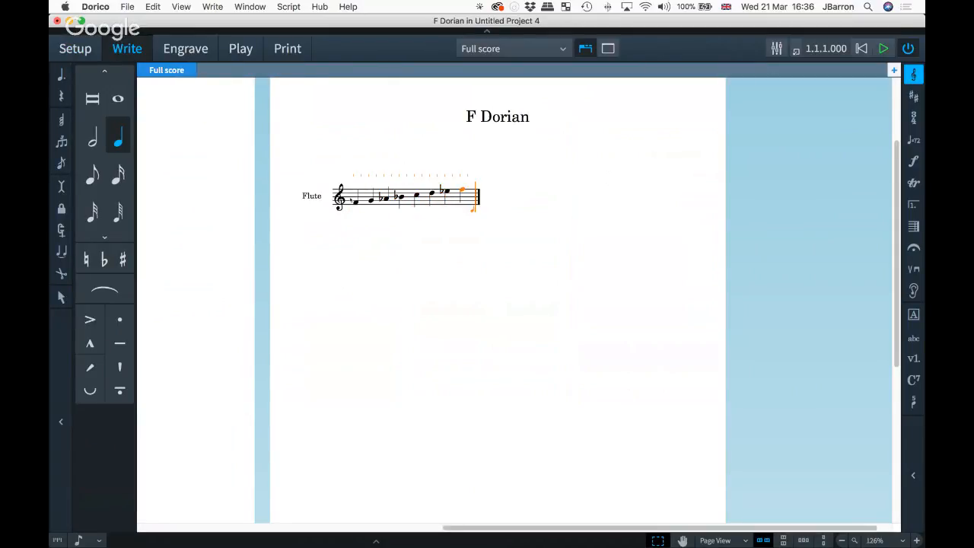
pyautogui.press('Escape')
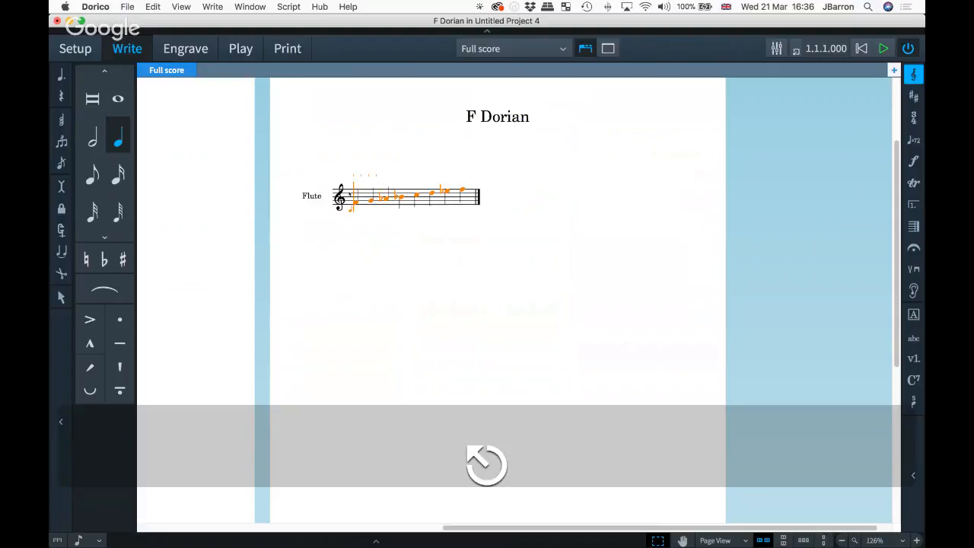
# Add an F major key signature at the start of the F Dorian flow.
pyautogui.hotkey('shift', 'k')
pyautogui.write('F')
pyautogui.press('Return')
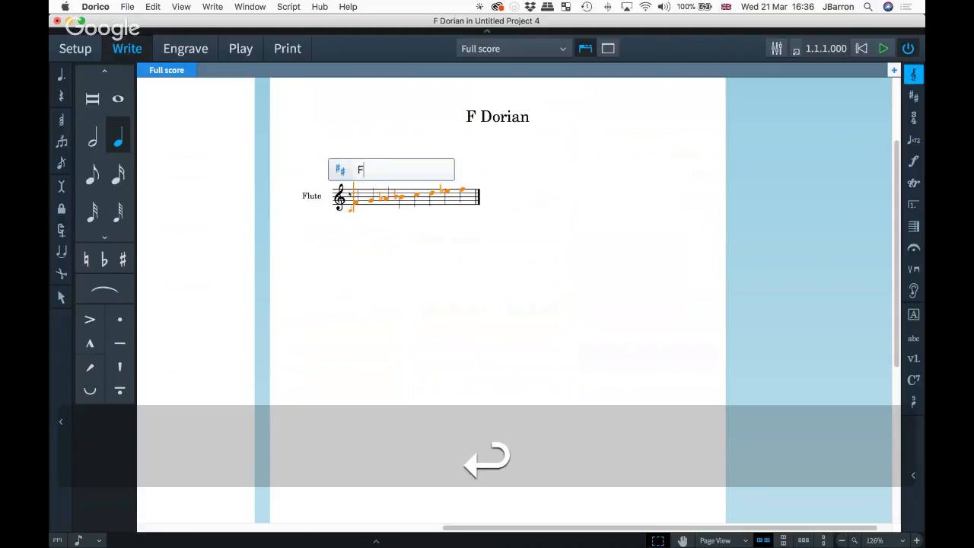
pyautogui.press('super+z')
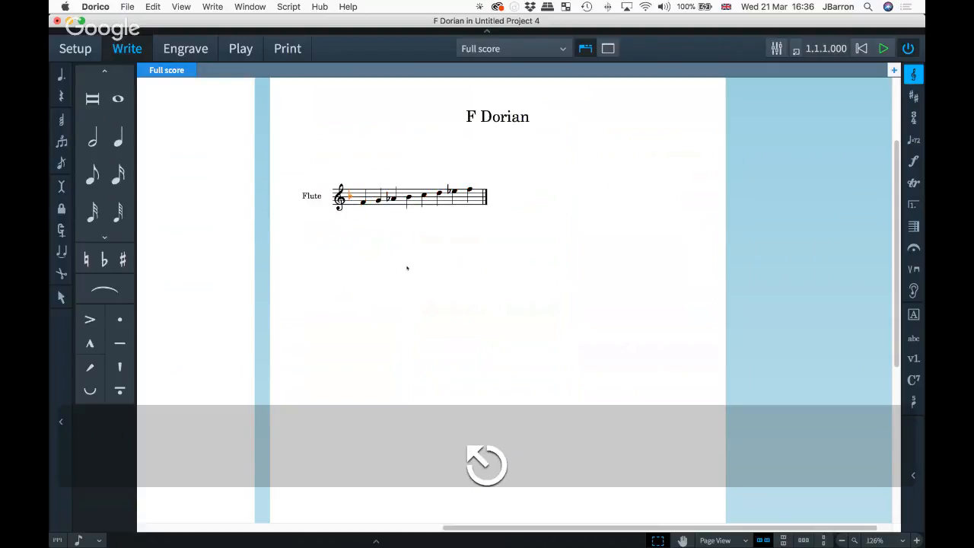
pyautogui.hscroll(-5, 405, 258)
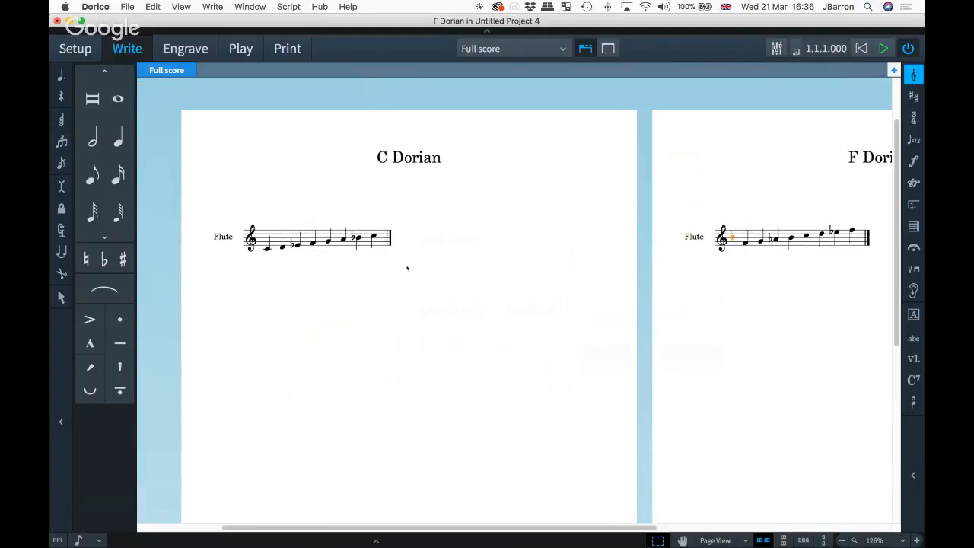
pyautogui.hscroll(10, 407, 268)
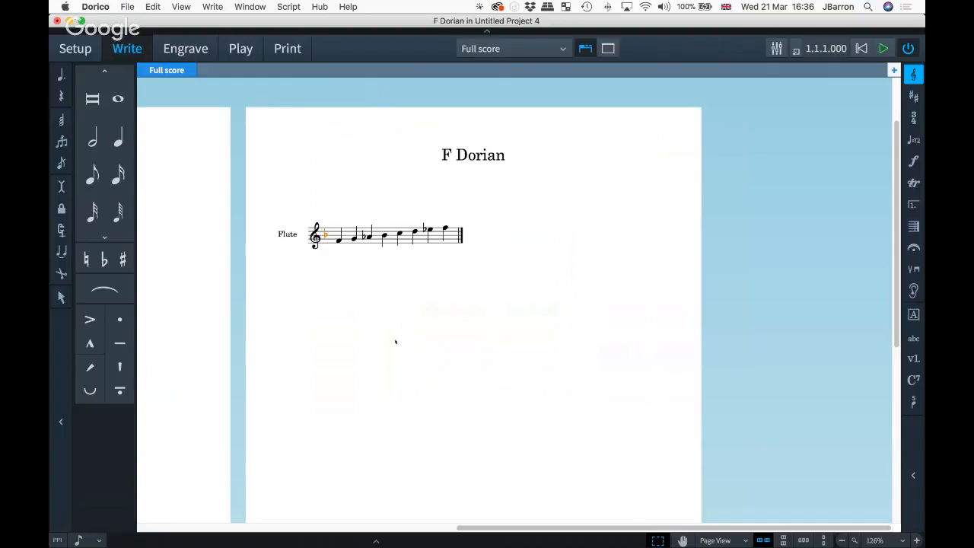
# Add a third flow in Setup mode and name it "treble blank".
pyautogui.press('super+1')
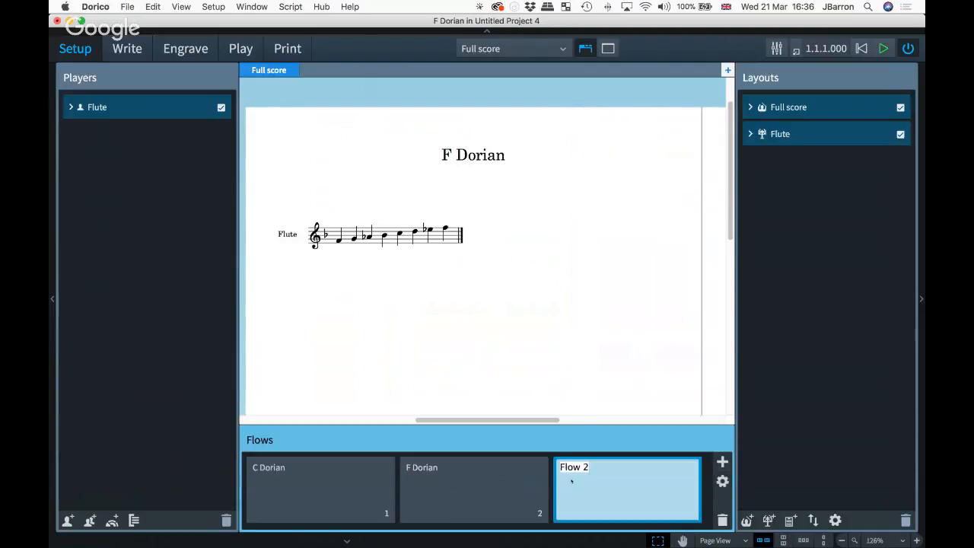
pyautogui.write('Treble ')
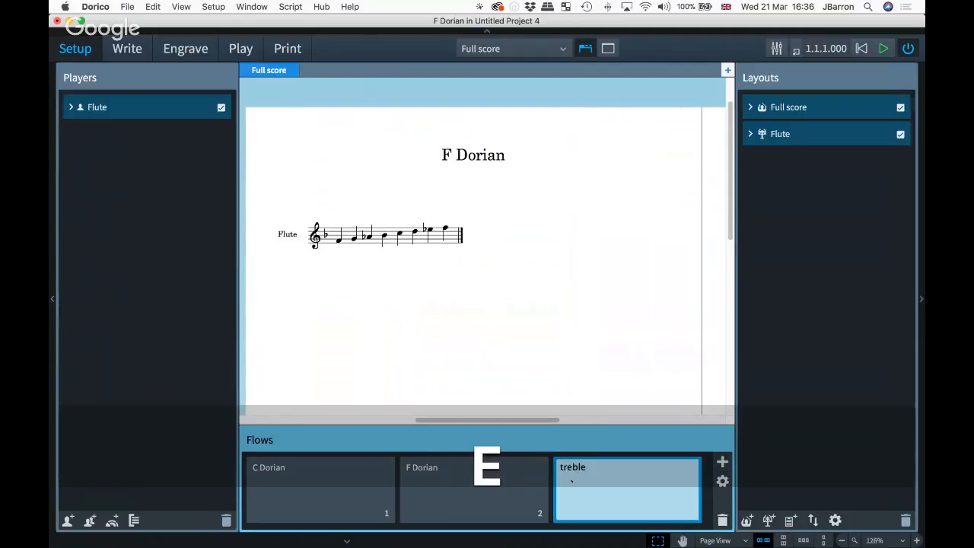
pyautogui.write('blank')
pyautogui.press('Return')
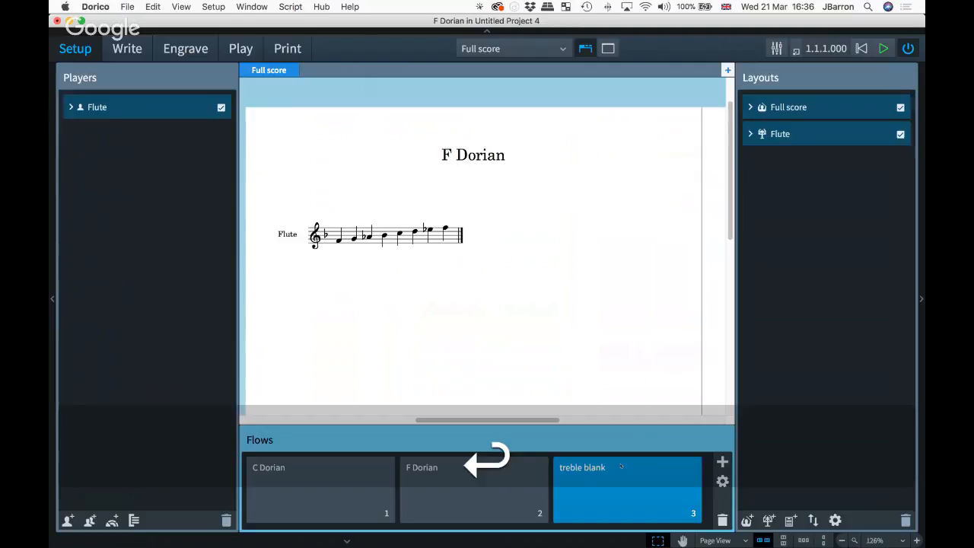
# Add two more flows named "bass clef" and "alto blank".
pyautogui.hotkey('shift', 'alt', 'f')
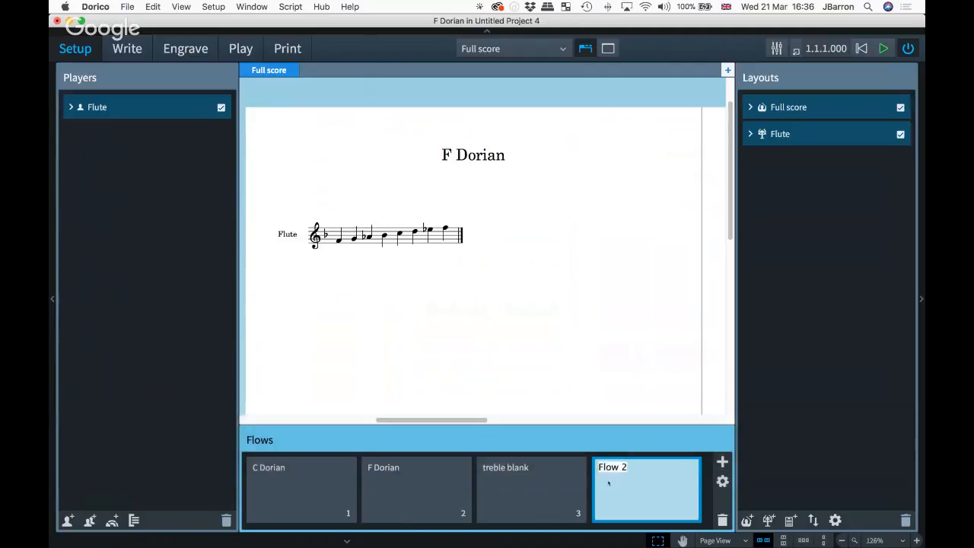
pyautogui.write('bass clef')
pyautogui.press('Return')
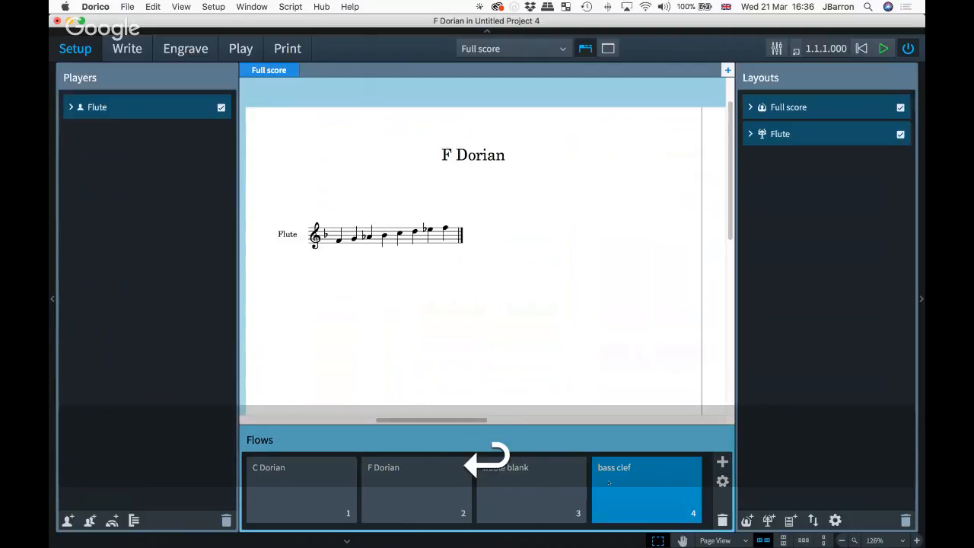
pyautogui.hotkey('shift', 'alt', 'f')
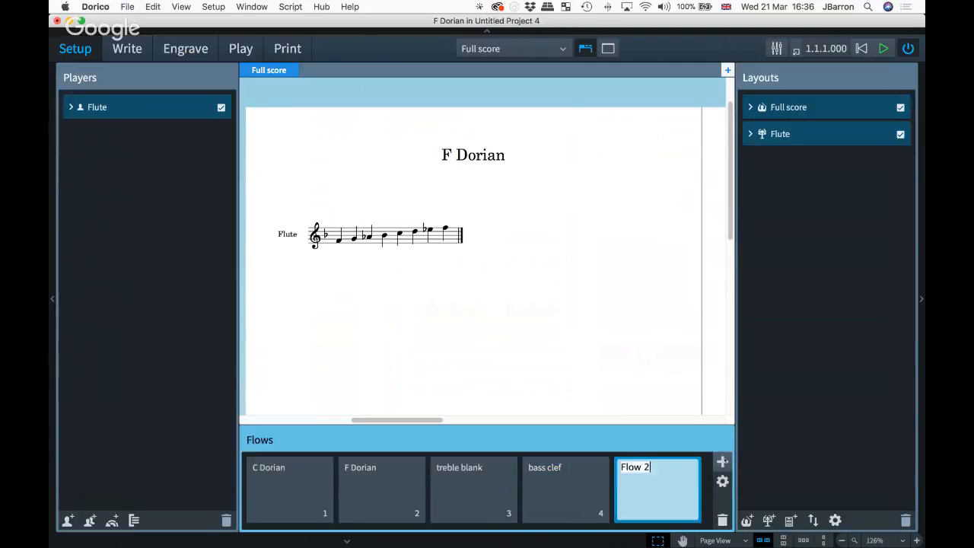
pyautogui.write('alto ')
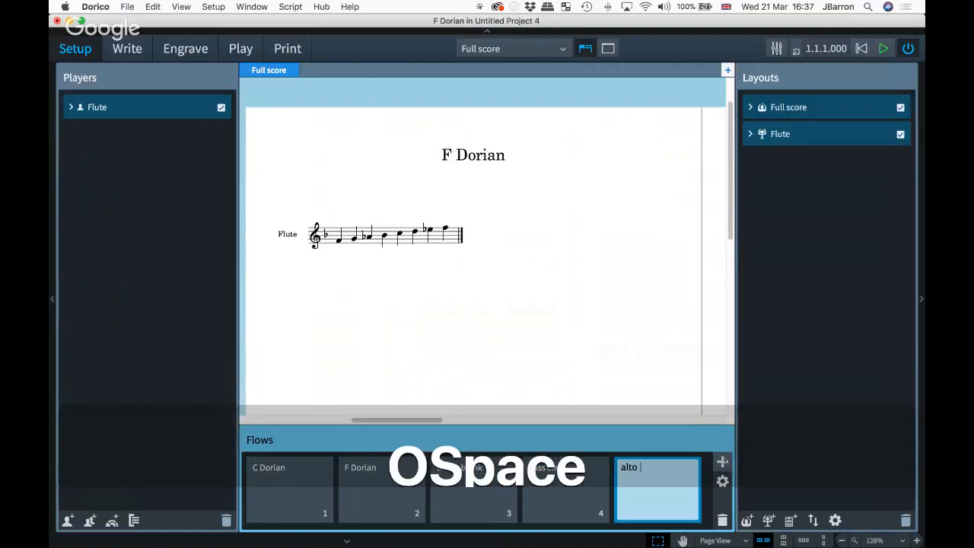
pyautogui.write('blank')
pyautogui.press('Return')
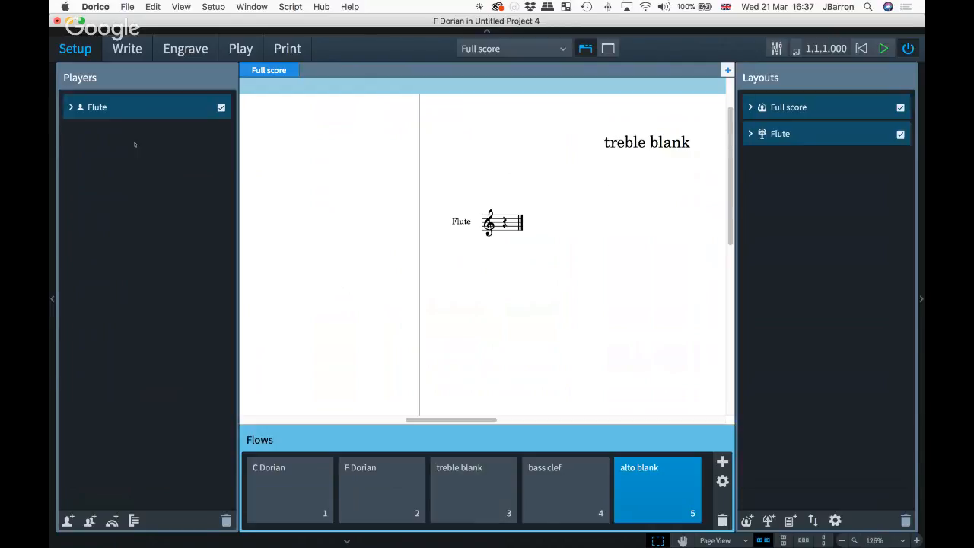
# Add two solo players to the project, a cello and a viola.
pyautogui.hotkey('shift', 'p')
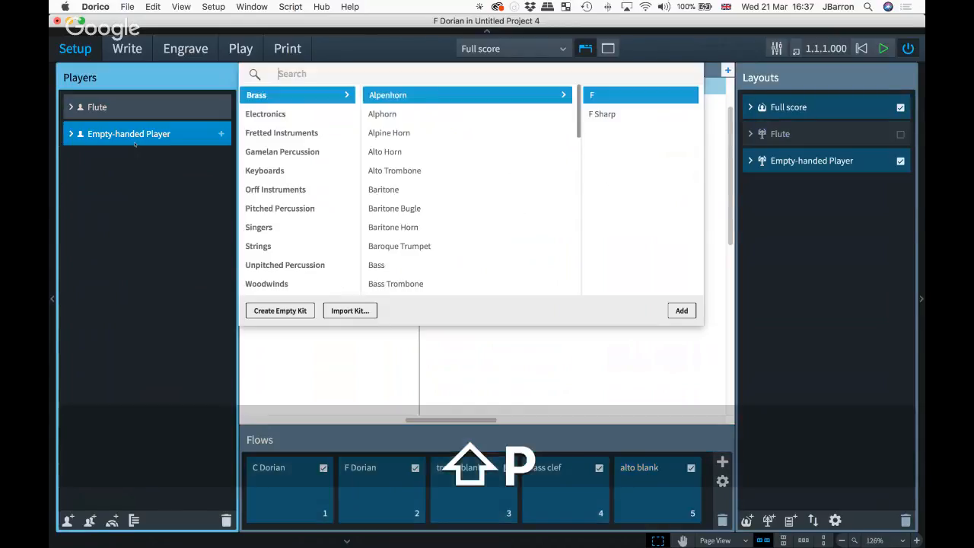
pyautogui.write('cello')
pyautogui.press('Return')
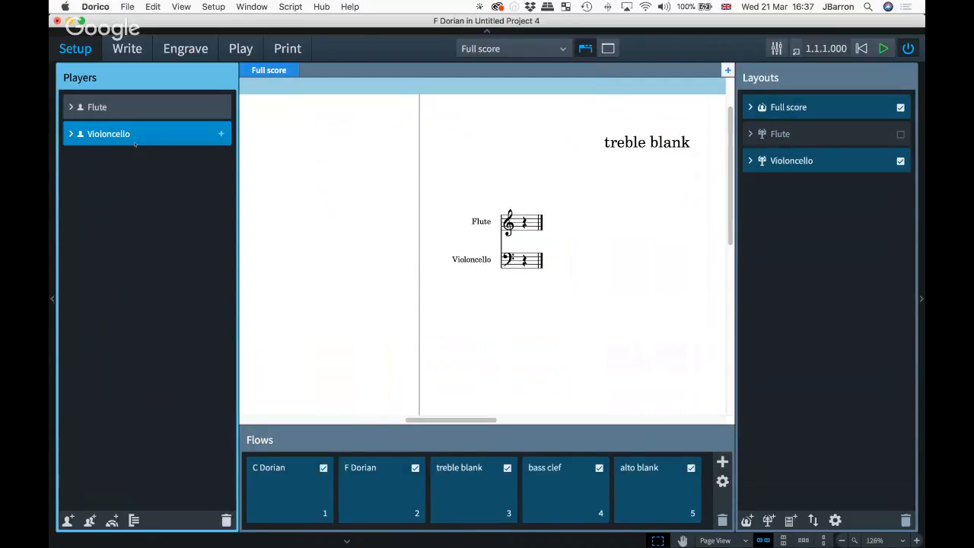
pyautogui.hotkey('shift', 'p')
pyautogui.write('viola')
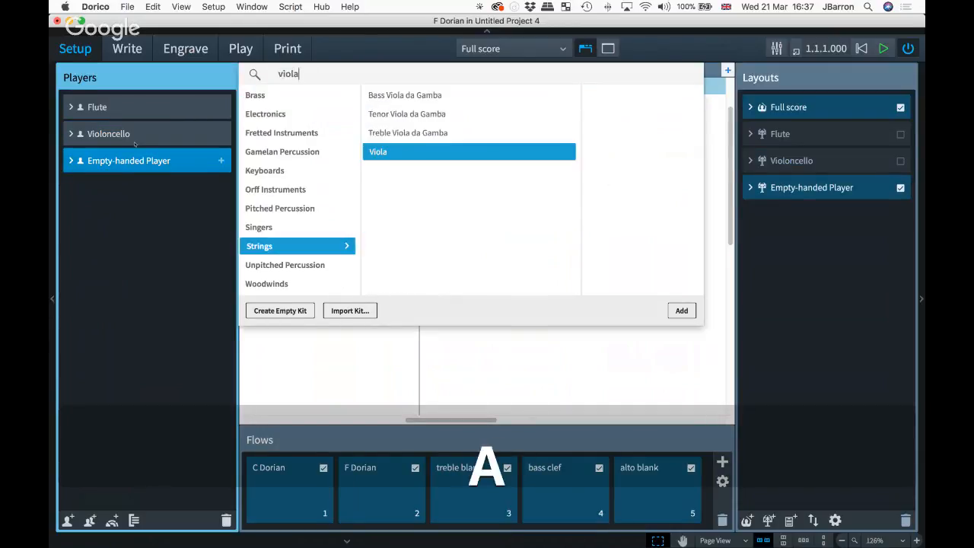
pyautogui.press('Return')
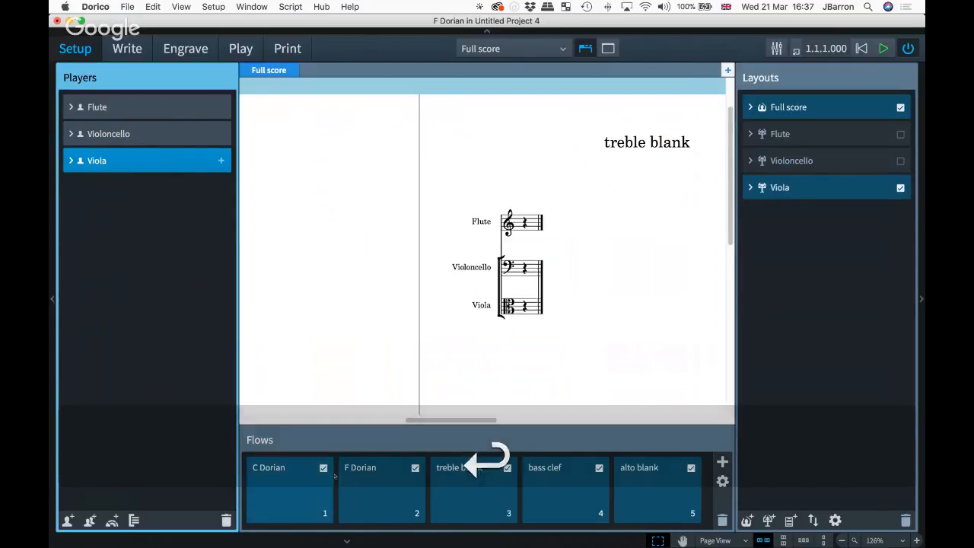
# Exclude the Violoncello and Viola players from the C Dorian flow.
pyautogui.scroll(-2, 385, 334)
pyautogui.scroll(-2, 384, 335)
pyautogui.hscroll(-10, 385, 335)
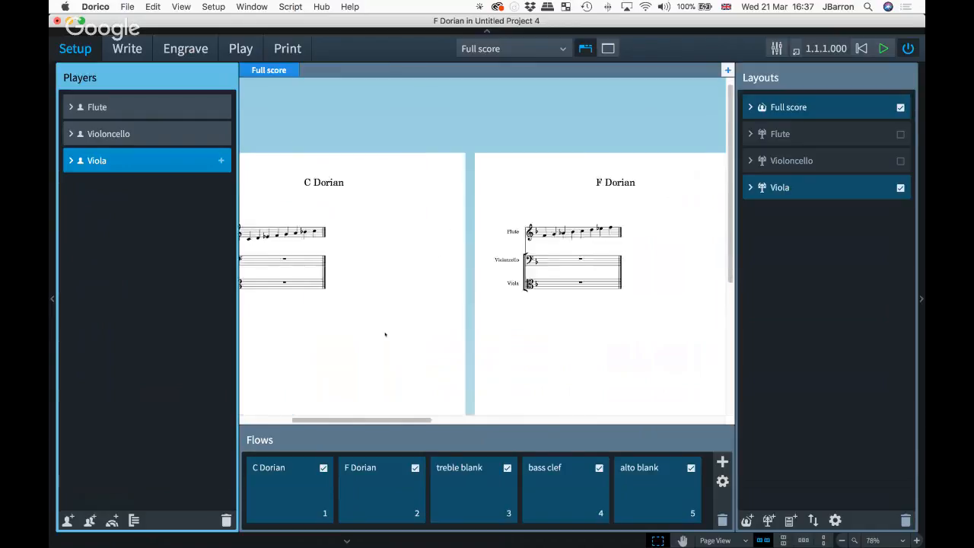
pyautogui.click(276, 485)
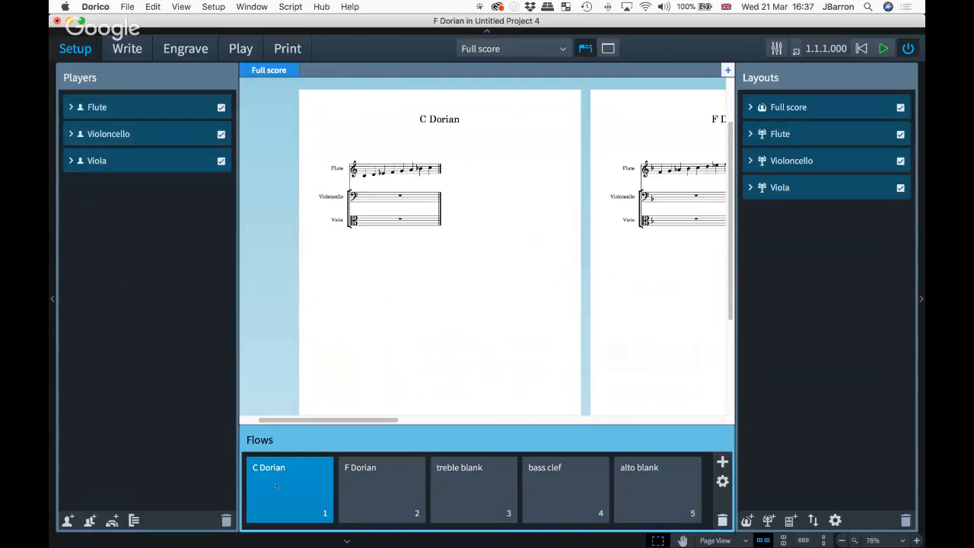
pyautogui.click(220, 134)
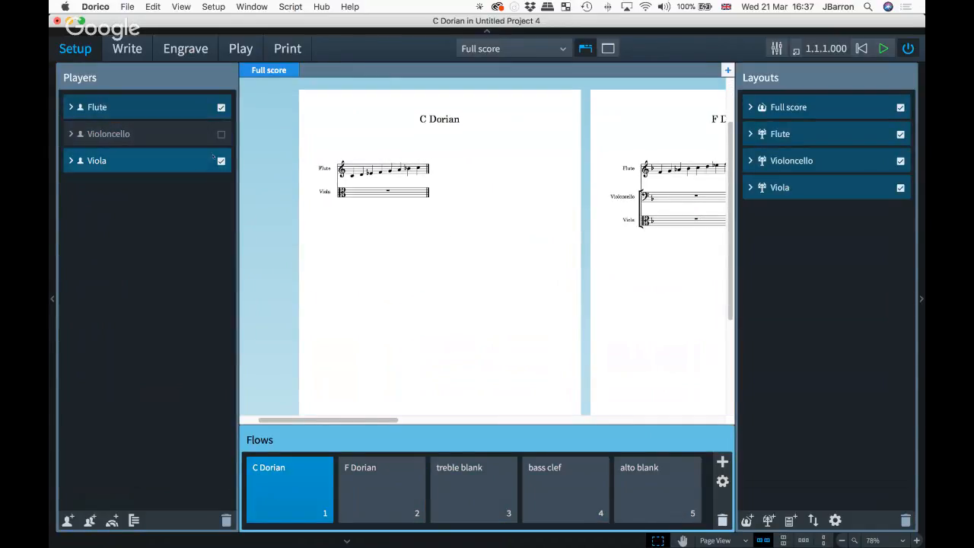
pyautogui.click(221, 161)
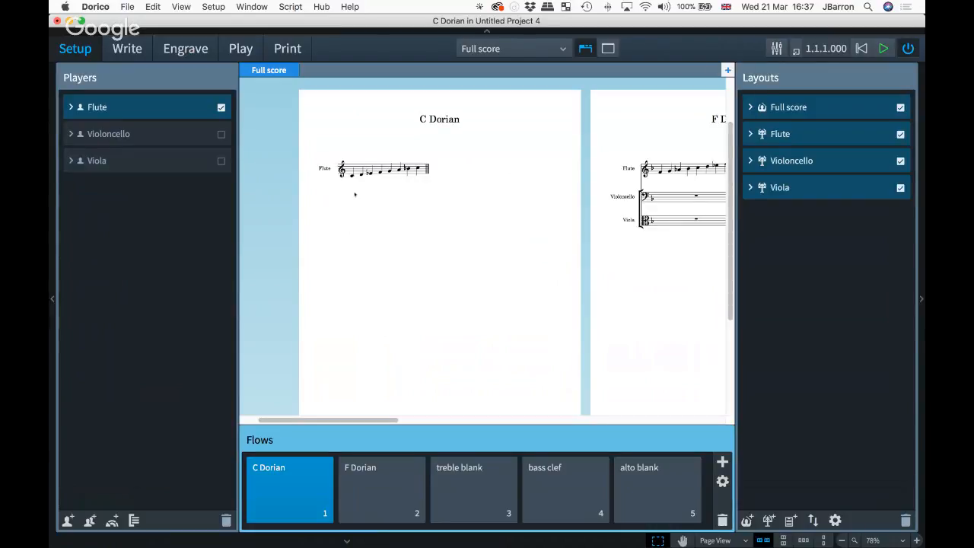
# Exclude the Violoncello and Viola players from the F Dorian flow.
pyautogui.hscroll(3, 381, 228)
pyautogui.hscroll(5, 395, 245)
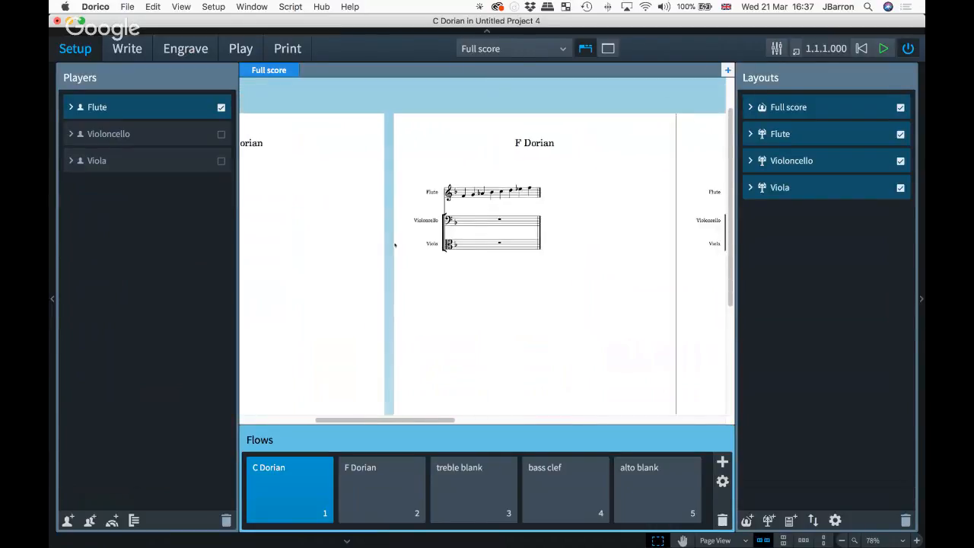
pyautogui.click(357, 470)
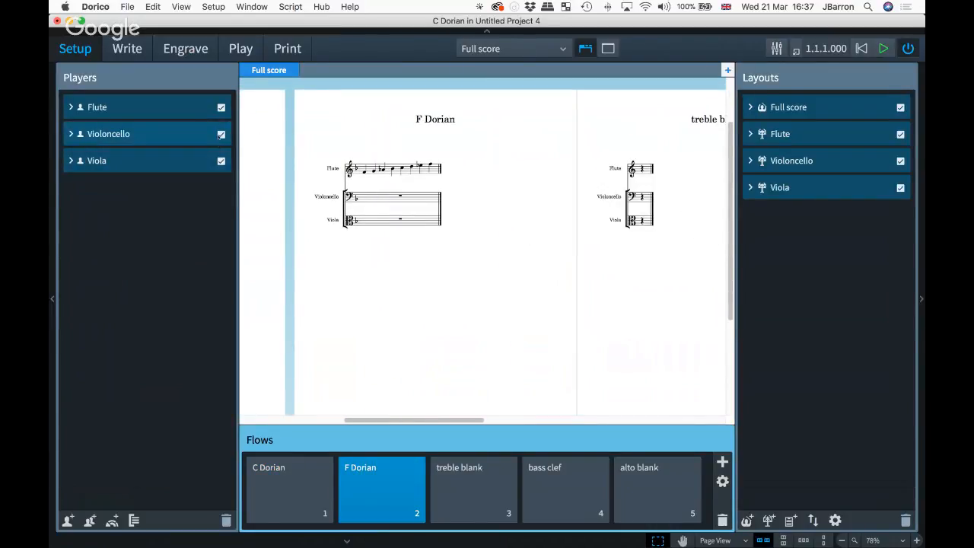
pyautogui.click(221, 134)
pyautogui.click(221, 161)
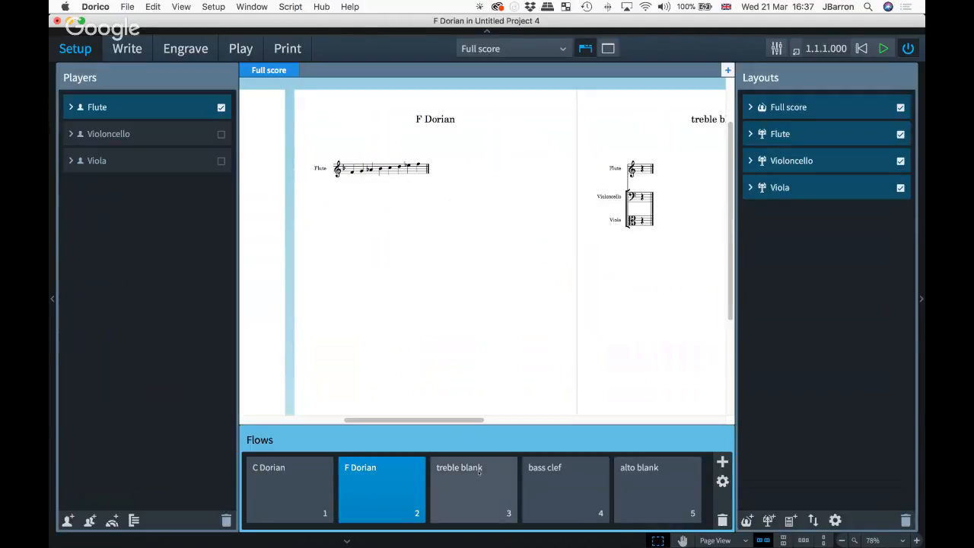
# Exclude the Flute from the bass clef and alto blank flows, keeping only Violoncello in bass clef and only Viola in alto blank.
pyautogui.click(550, 487)
pyautogui.keyDown('shift'); pyautogui.click(649, 494); pyautogui.keyUp('shift')
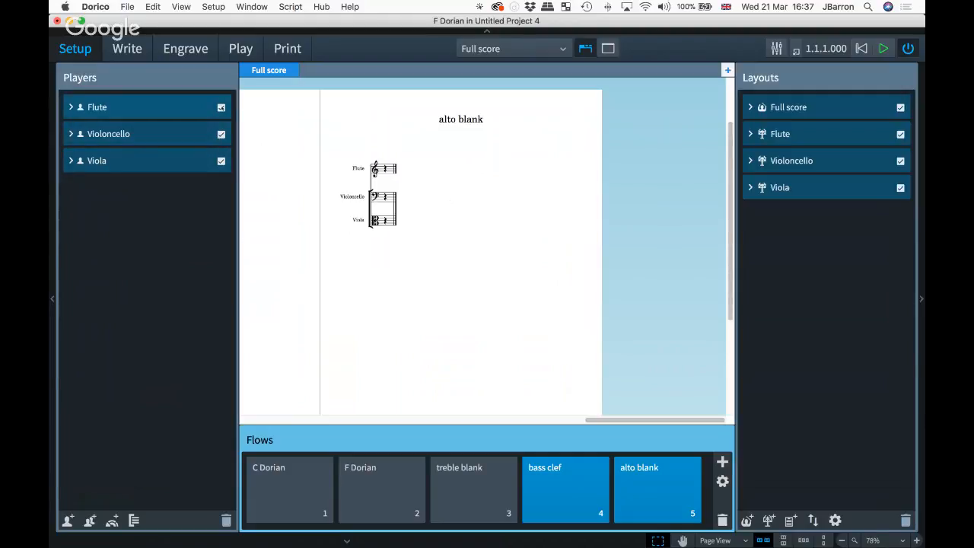
pyautogui.click(220, 107)
pyautogui.click(557, 485)
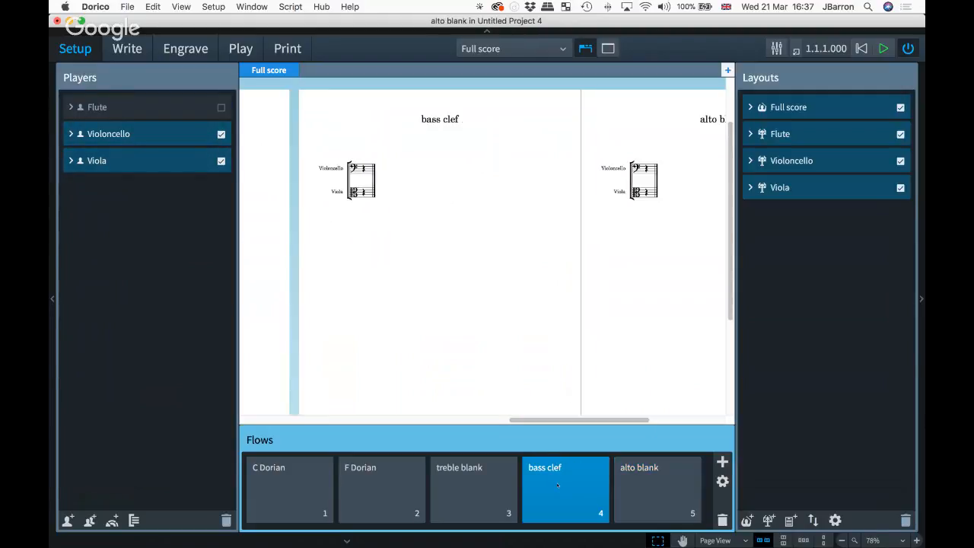
pyautogui.click(221, 160)
pyautogui.click(638, 490)
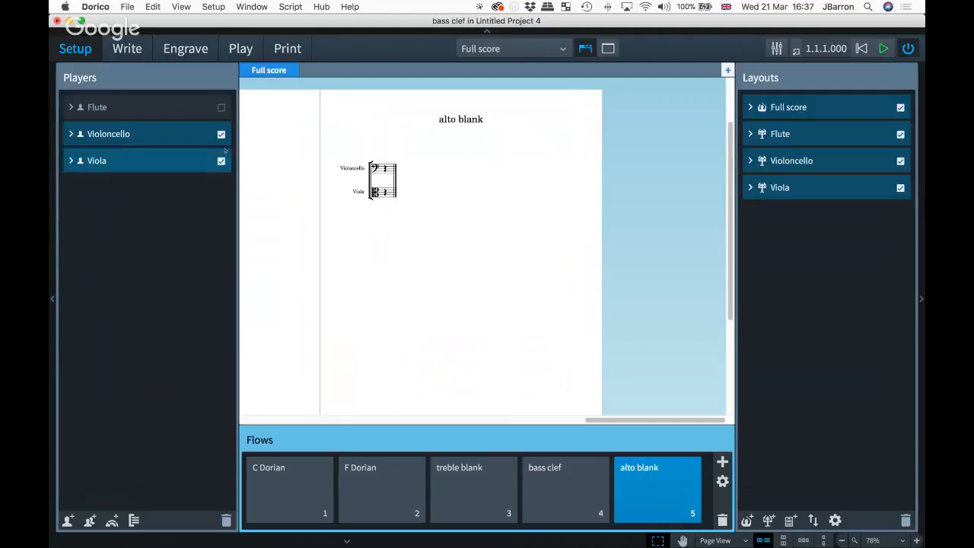
# Exclude the Violoncello and Viola players from the treble blank flow.
pyautogui.click(381, 490)
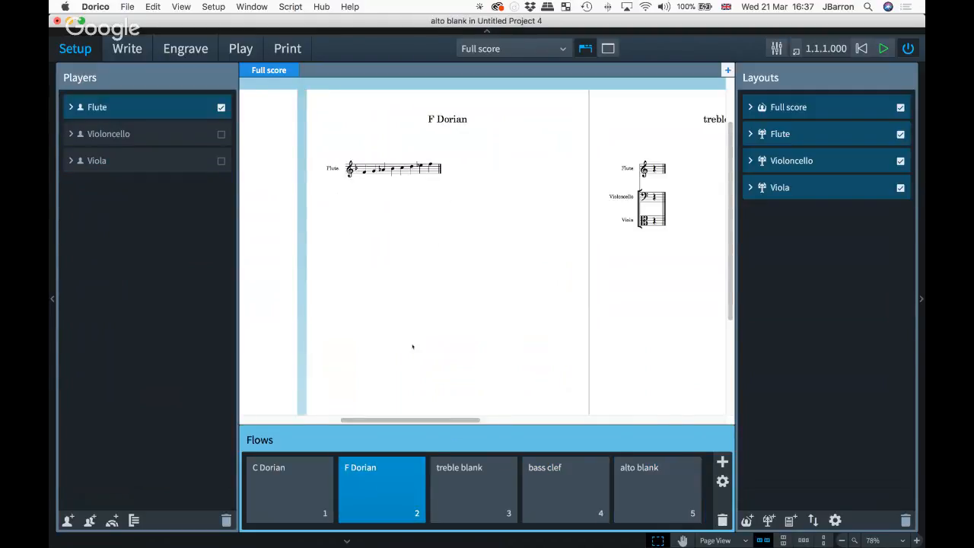
pyautogui.hscroll(5, 408, 332)
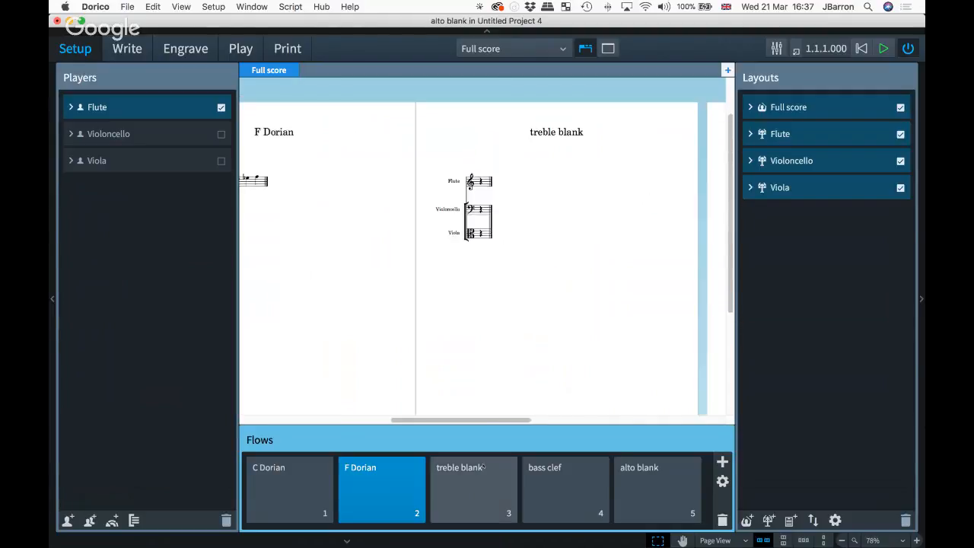
pyautogui.click(409, 332)
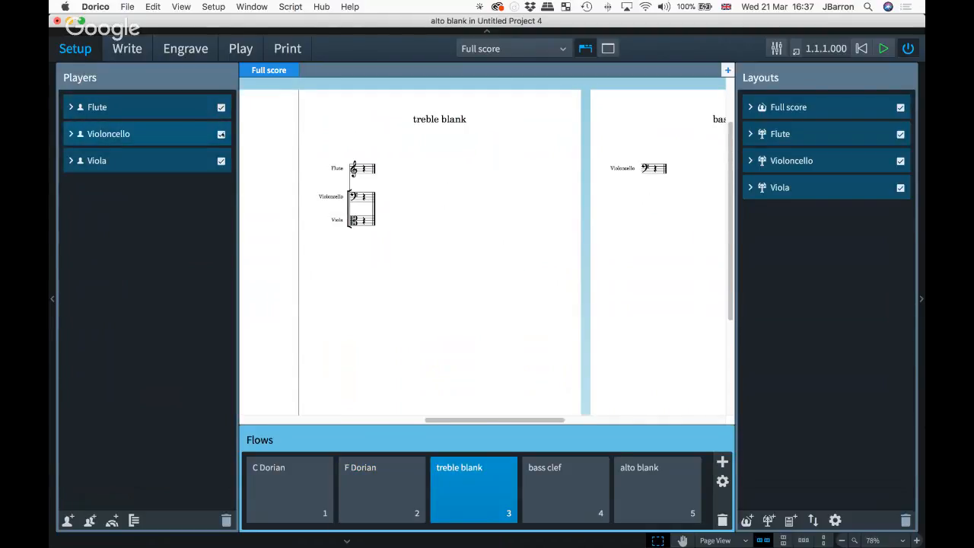
pyautogui.click(221, 134)
pyautogui.click(220, 160)
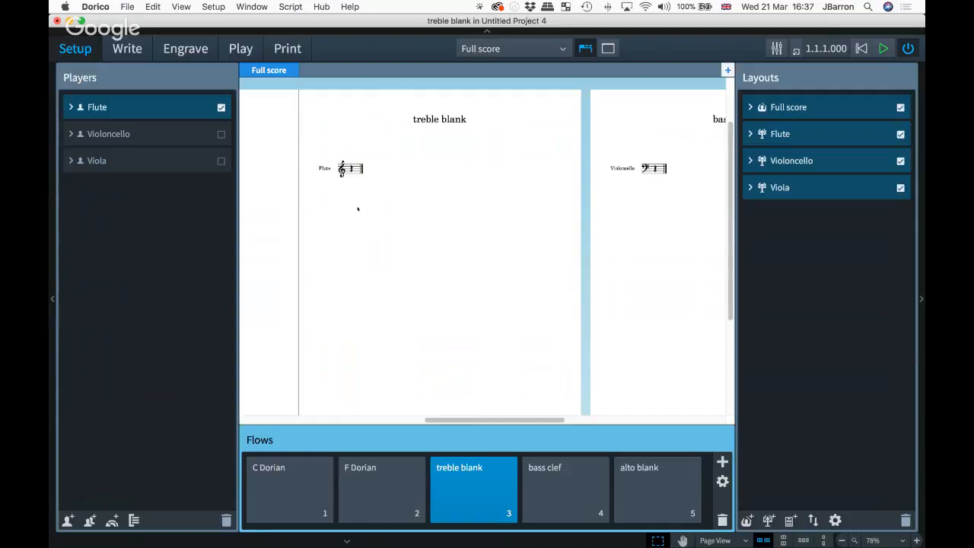
# Review the pages of all five flows in the full score to check which player each one contains.
pyautogui.hscroll(-10, 357, 209)
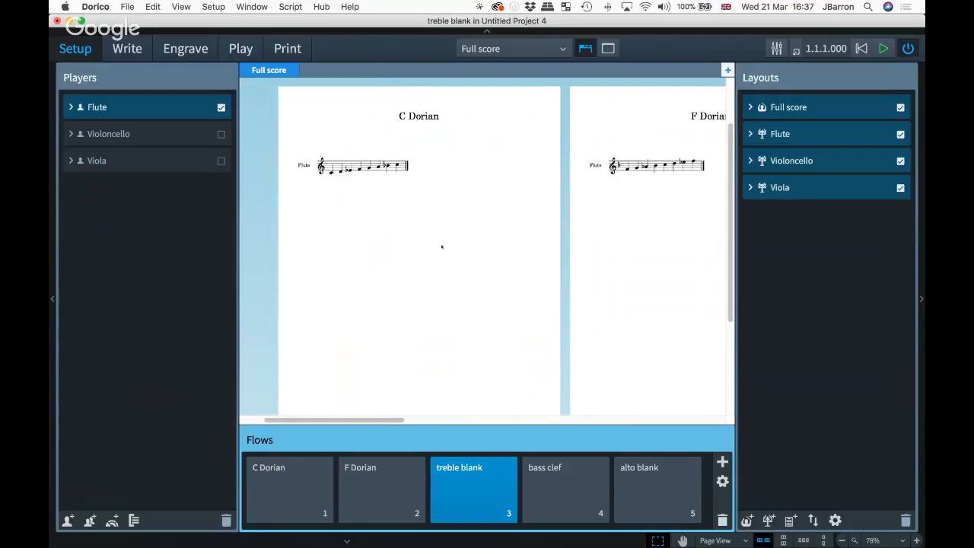
pyautogui.hscroll(10, 441, 246)
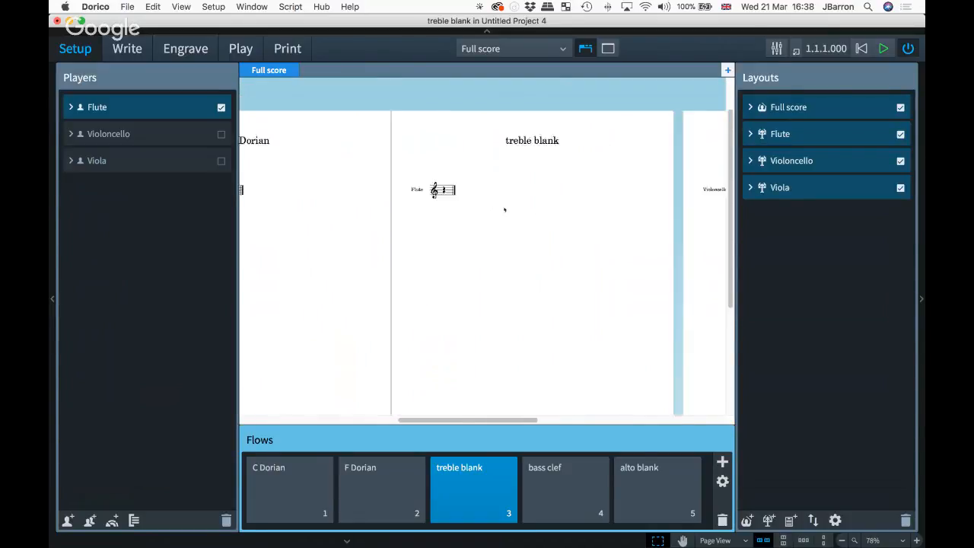
pyautogui.hscroll(5, 504, 209)
pyautogui.hscroll(5, 621, 208)
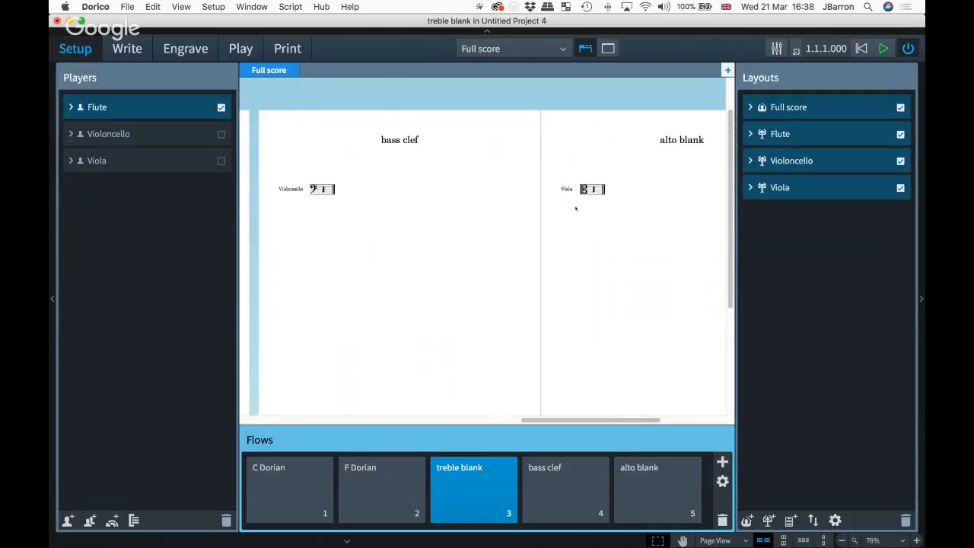
pyautogui.hscroll(-20, 616, 269)
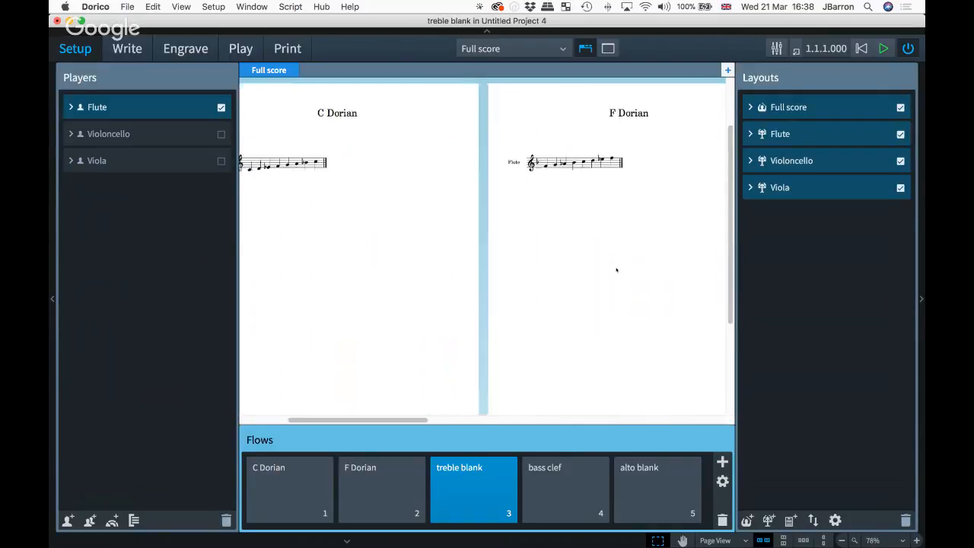
pyautogui.hscroll(15, 447, 244)
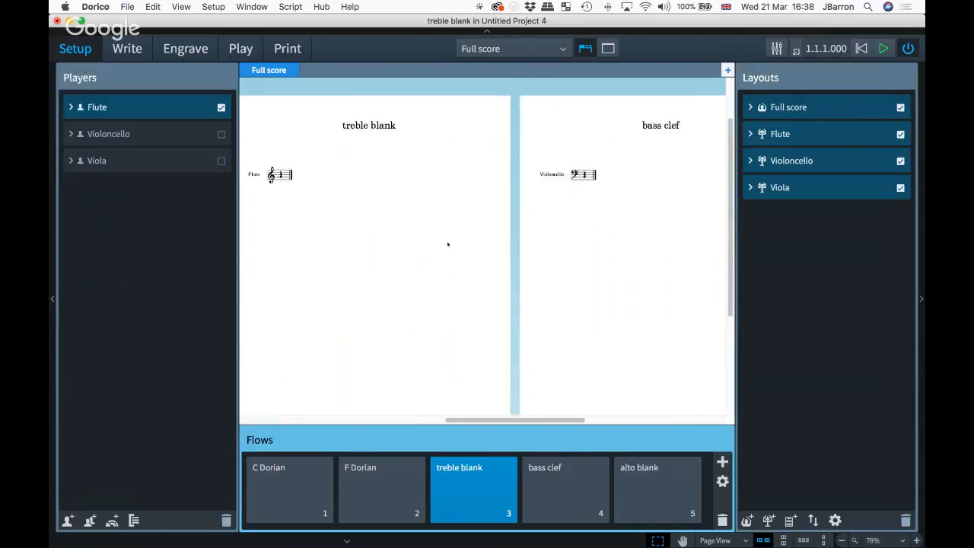
# Check which layouts are available for viewing in the project.
pyautogui.hscroll(3, 447, 244)
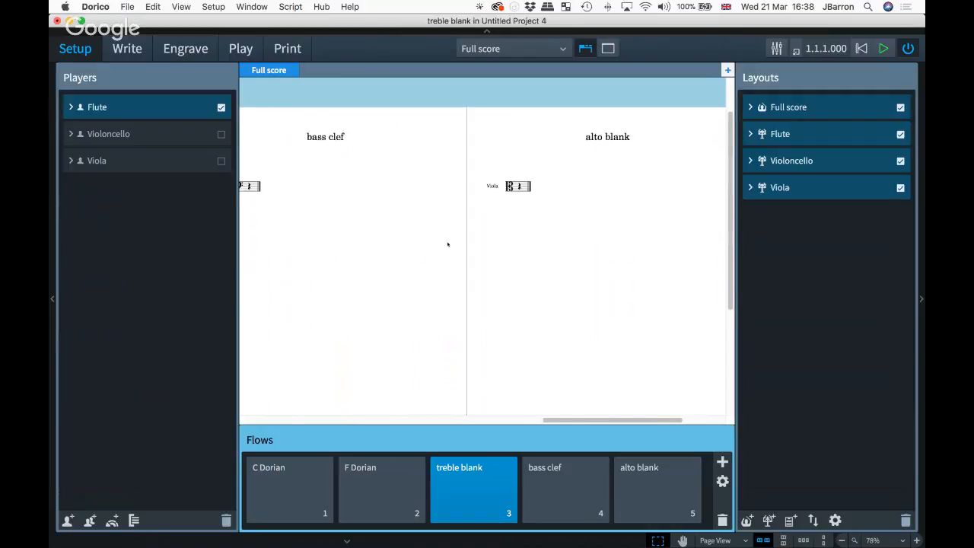
pyautogui.press('super+2')
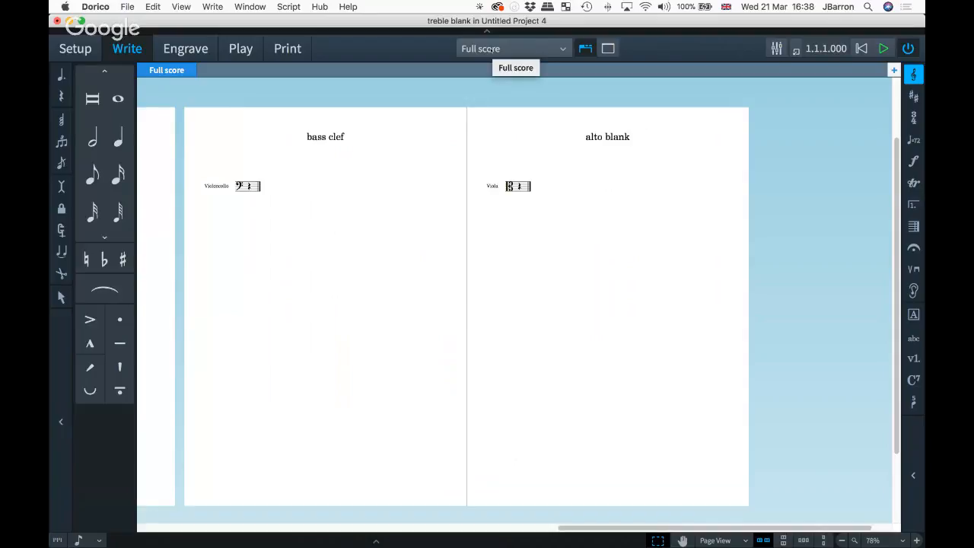
pyautogui.click(487, 49)
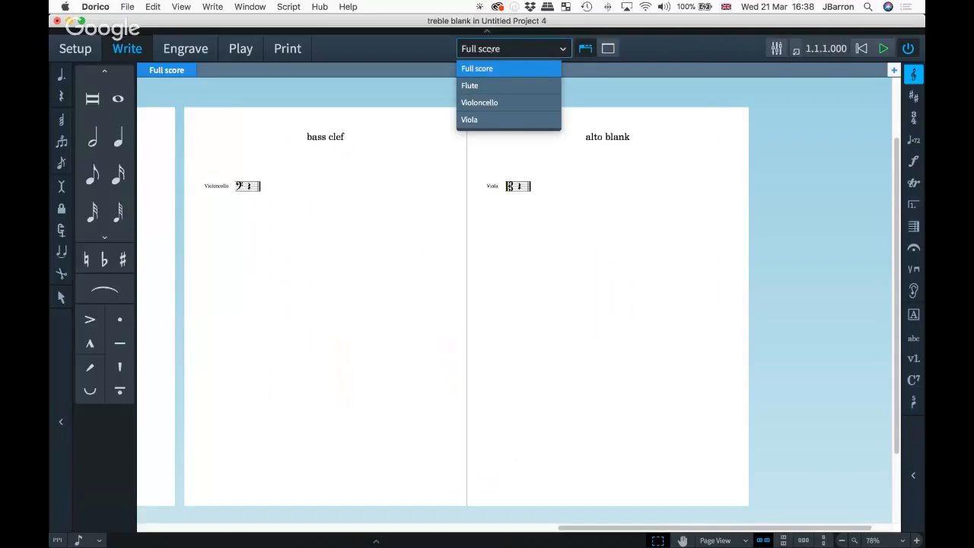
pyautogui.click(448, 190)
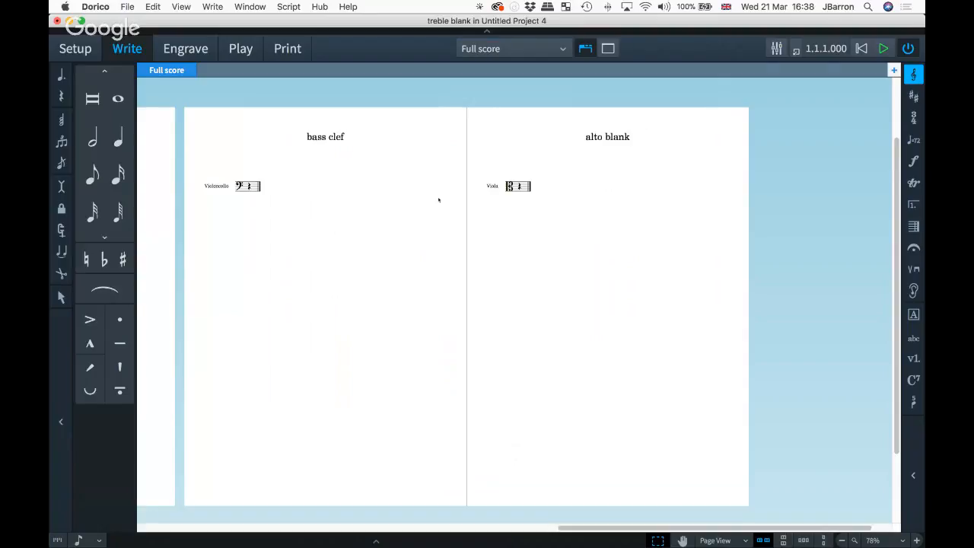
pyautogui.press('super+1')
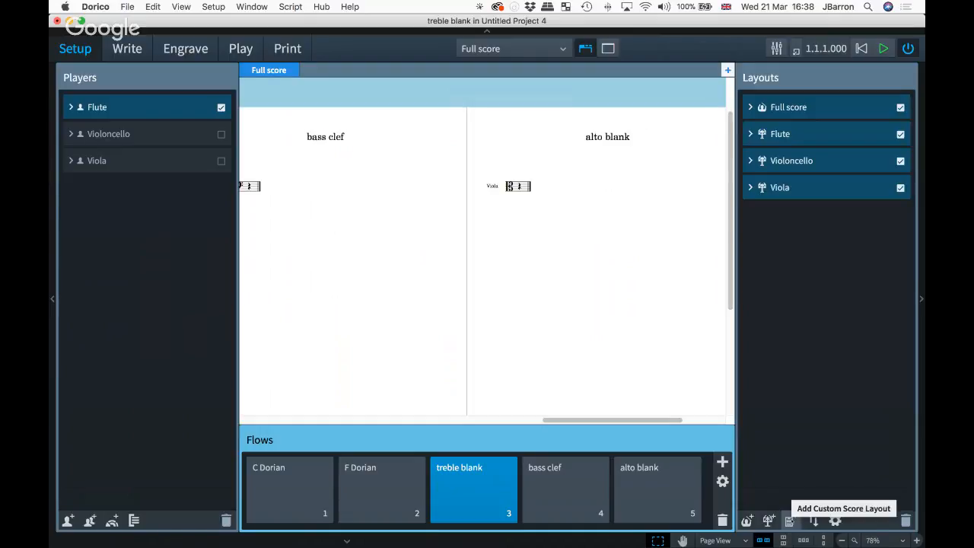
# Add a custom score layout and assign the Flute, Violoncello and Viola players to it.
pyautogui.click(789, 520)
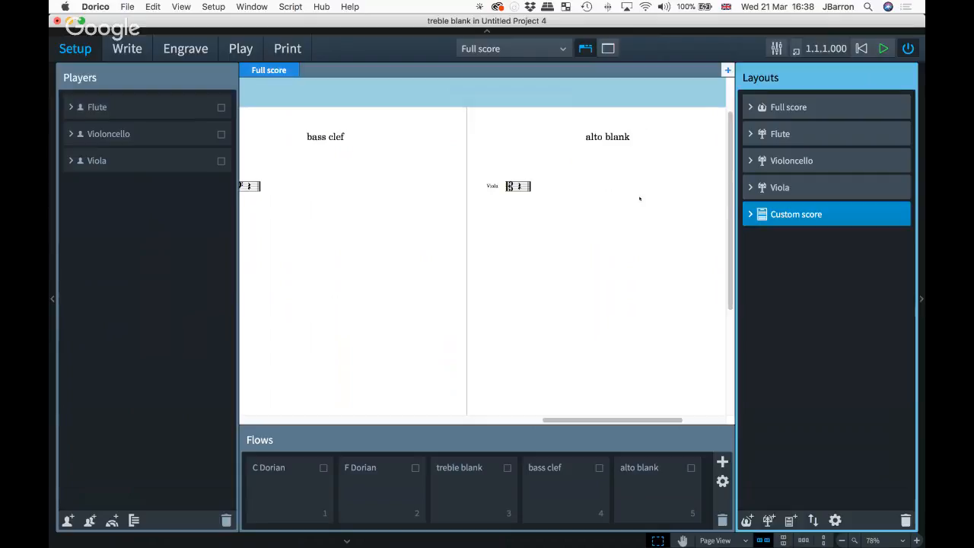
pyautogui.click(221, 107)
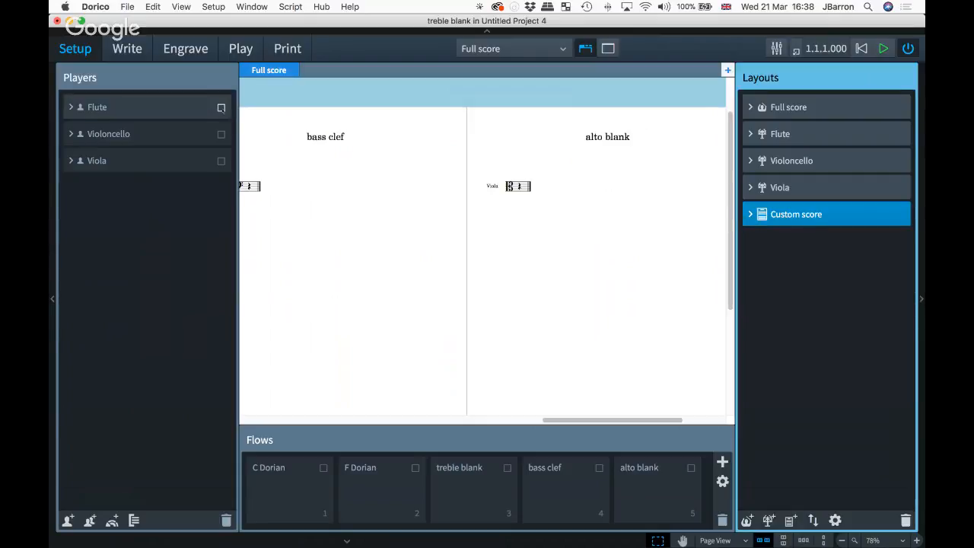
pyautogui.click(221, 108)
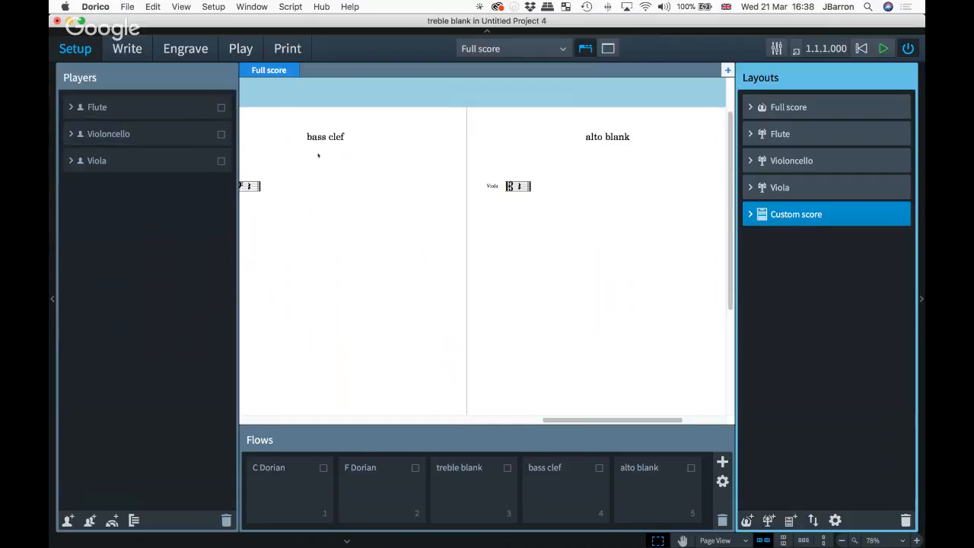
pyautogui.click(487, 49)
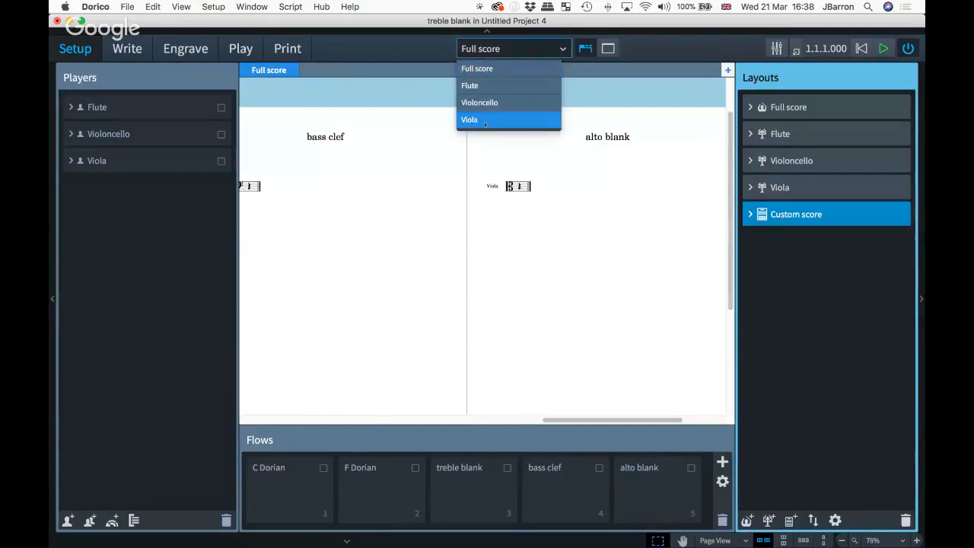
pyautogui.click(328, 151)
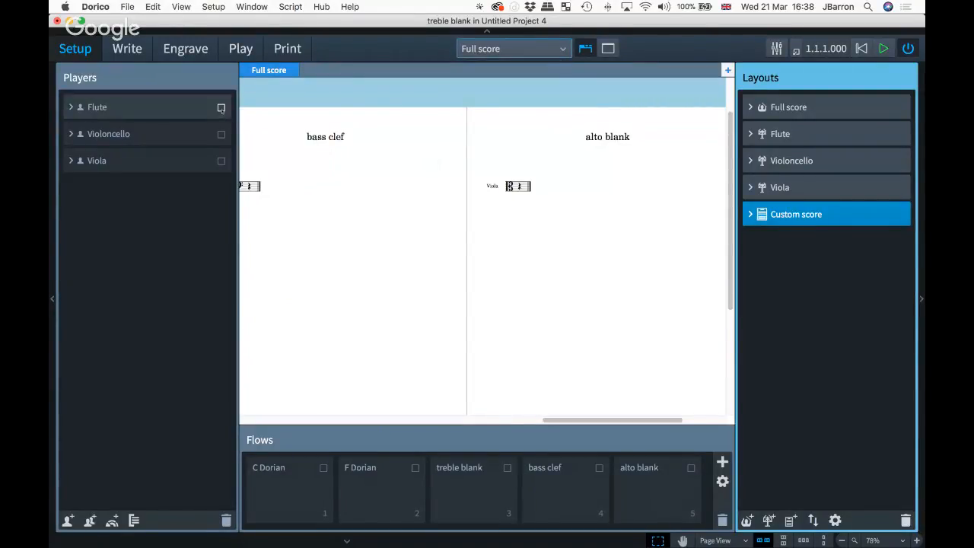
pyautogui.click(221, 107)
pyautogui.click(221, 134)
pyautogui.click(221, 161)
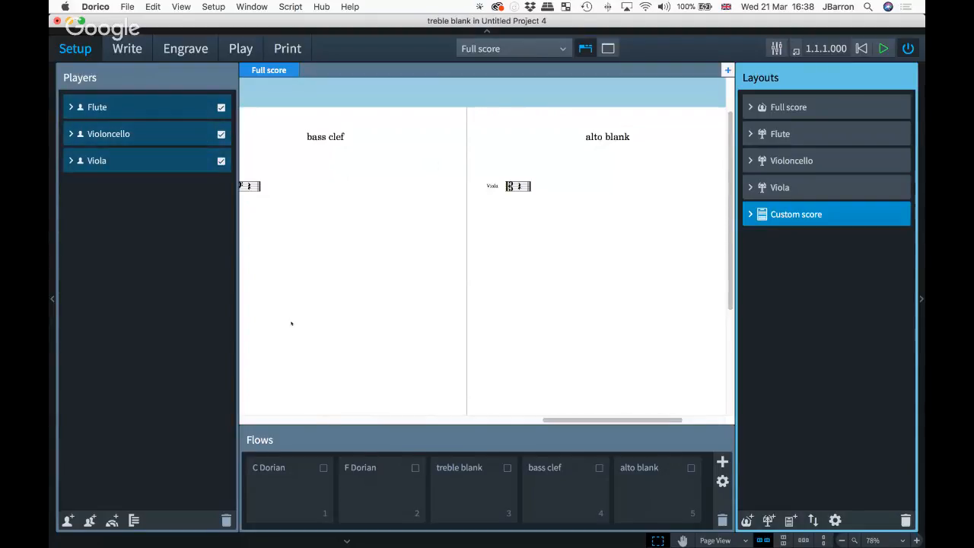
# Include the C Dorian, F Dorian, treble blank, bass clef and alto blank flows in the custom score layout.
pyautogui.click(323, 468)
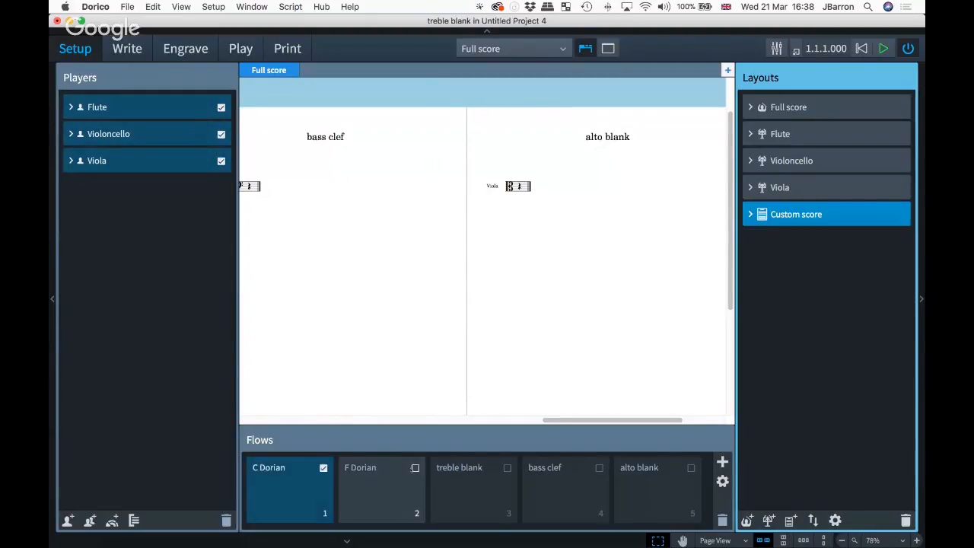
pyautogui.click(415, 468)
pyautogui.click(507, 467)
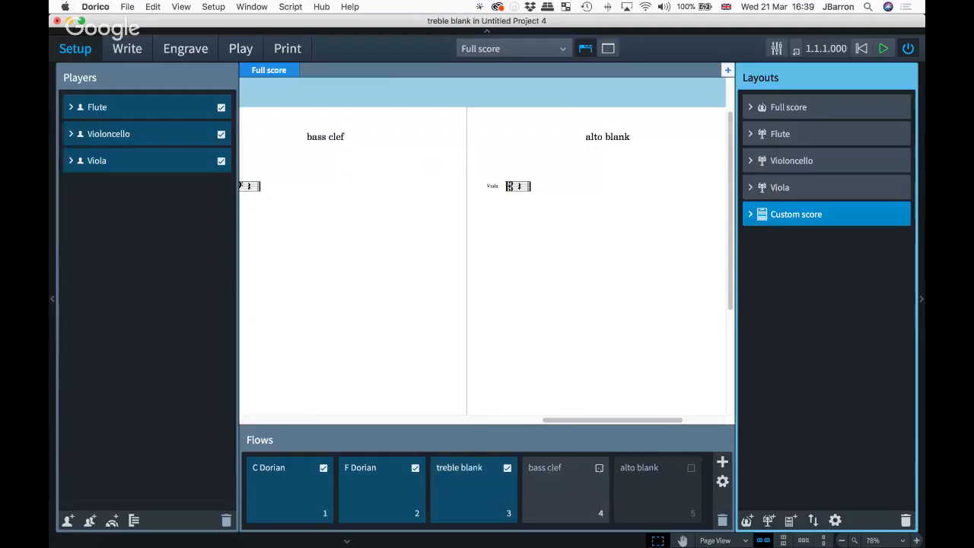
pyautogui.click(598, 467)
pyautogui.click(691, 468)
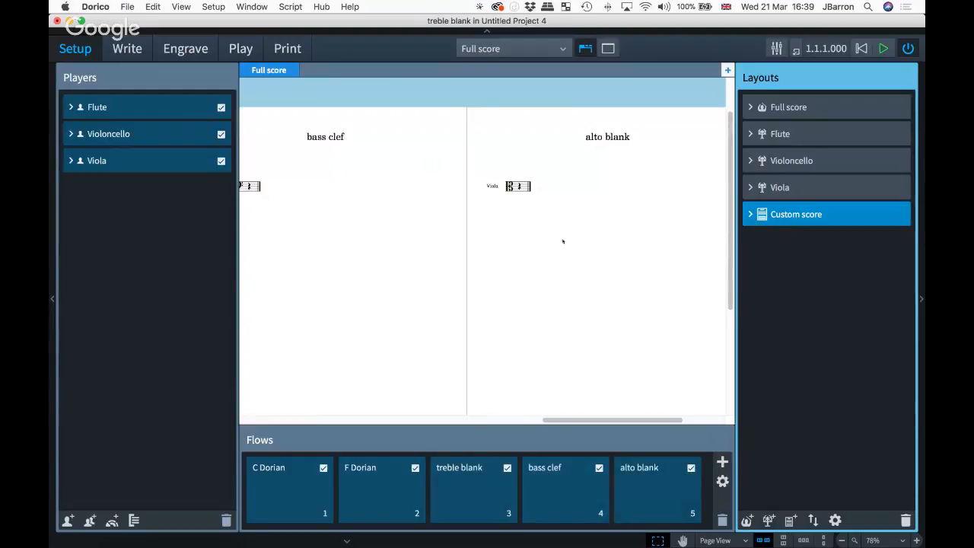
# Display the custom score layout in place of the full score and rename it Worksheet.
pyautogui.click(127, 48)
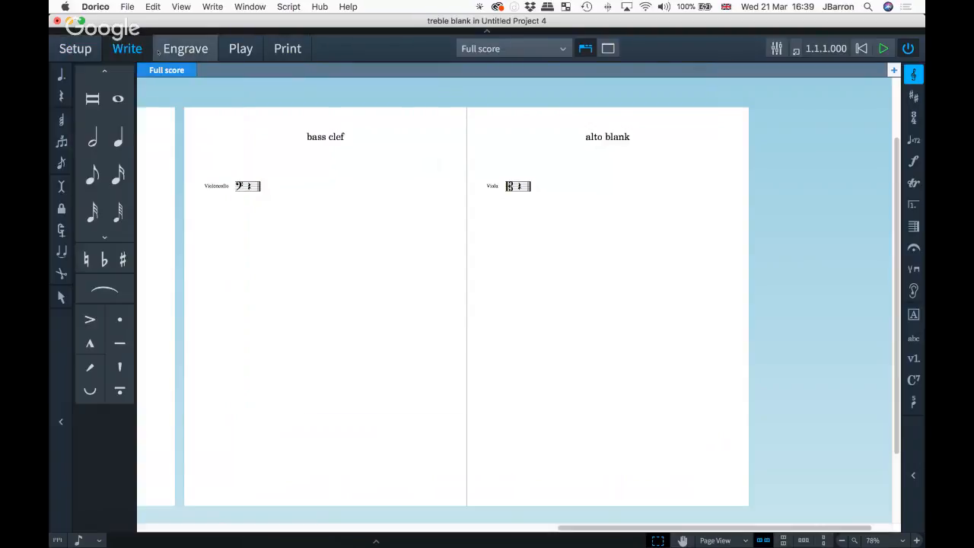
pyautogui.click(472, 51)
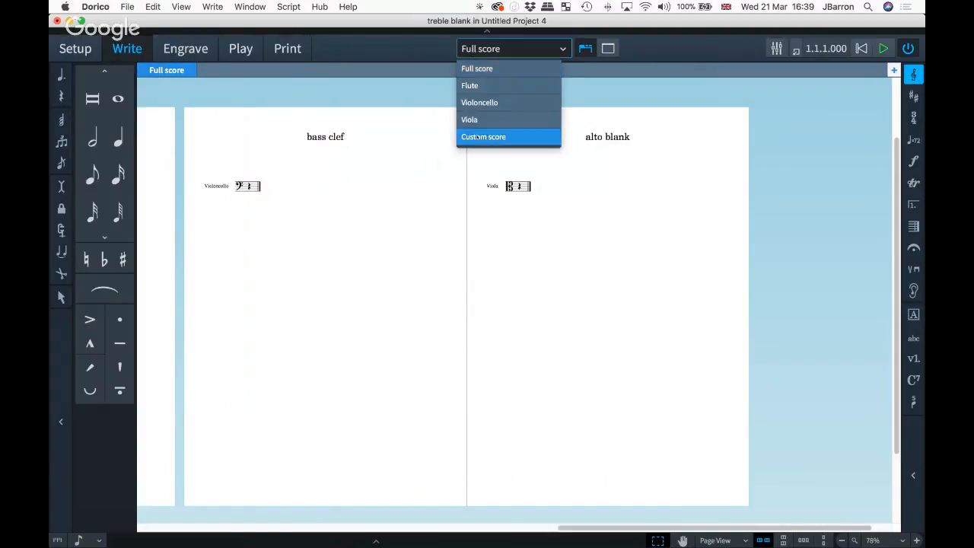
pyautogui.click(477, 137)
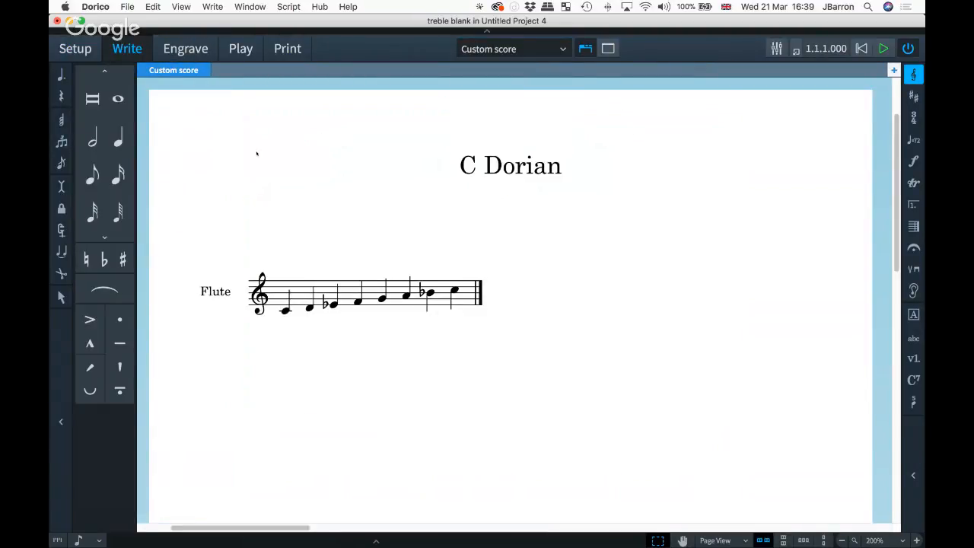
pyautogui.press('super+1')
pyautogui.doubleClick(788, 215)
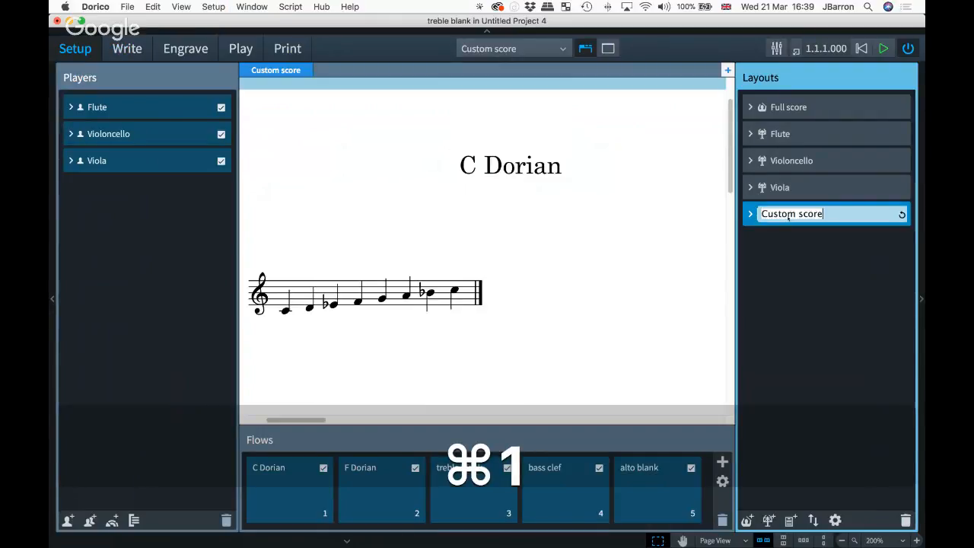
pyautogui.write('Worksheet')
pyautogui.press('Return')
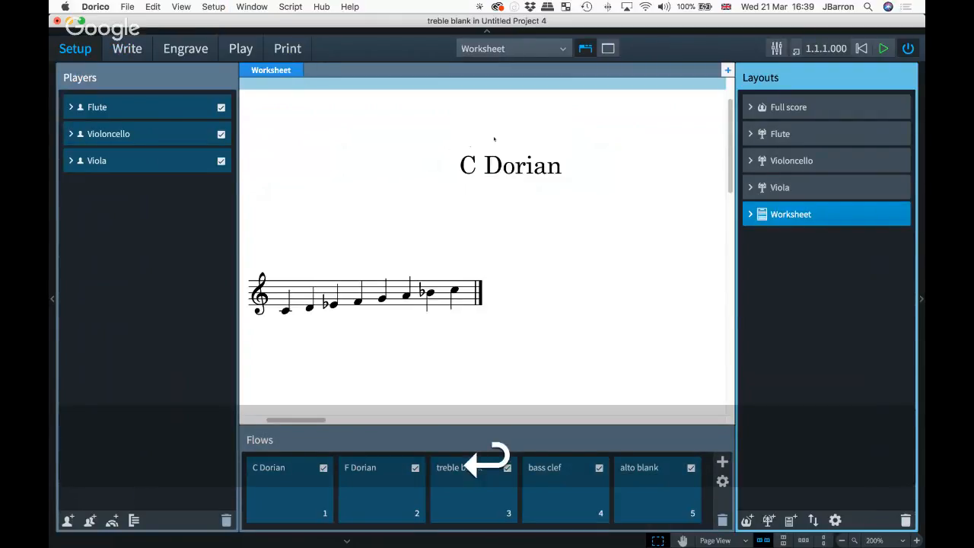
# Examine the layout list and the Worksheet layout's pages in Write mode to check which flows they contain.
pyautogui.click(484, 48)
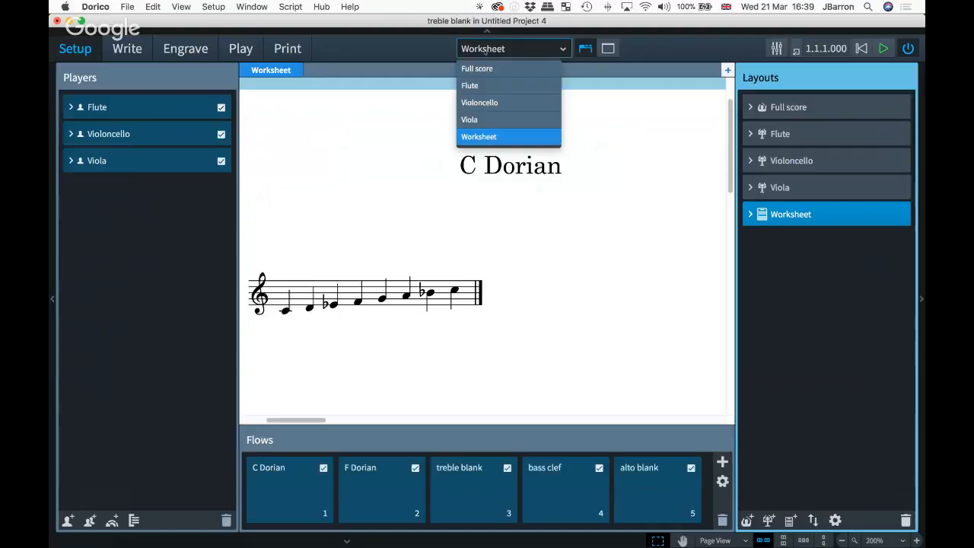
pyautogui.click(491, 136)
pyautogui.click(484, 48)
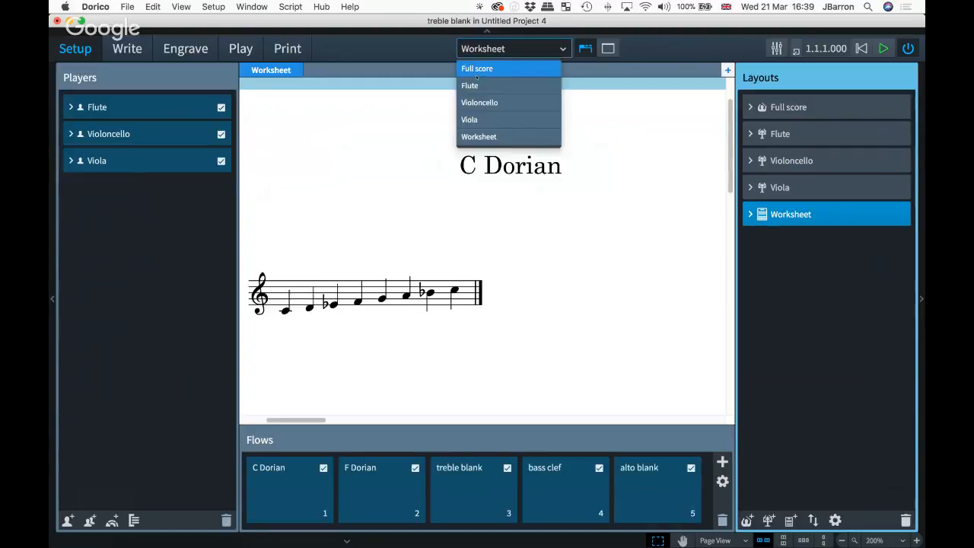
pyautogui.click(396, 124)
pyautogui.press('super+2')
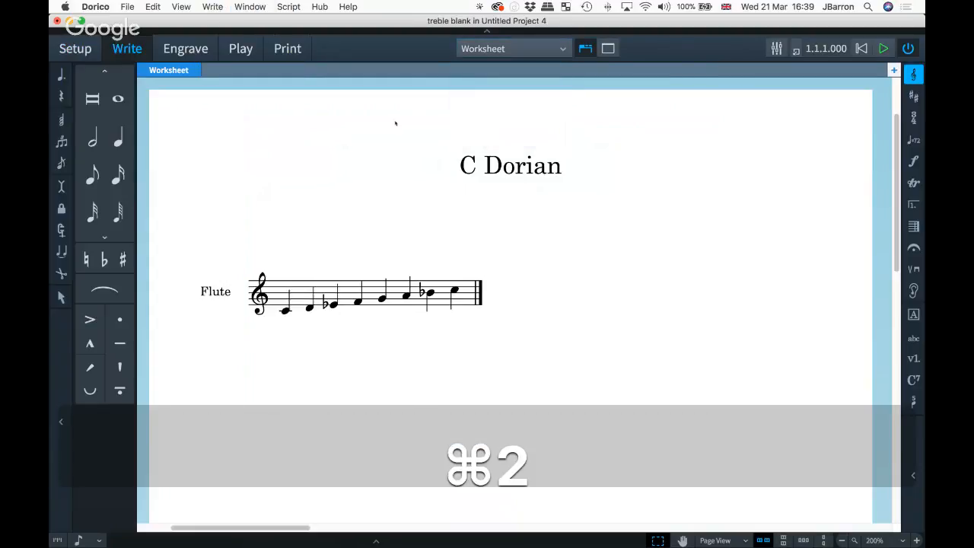
pyautogui.scroll(-5, 431, 233)
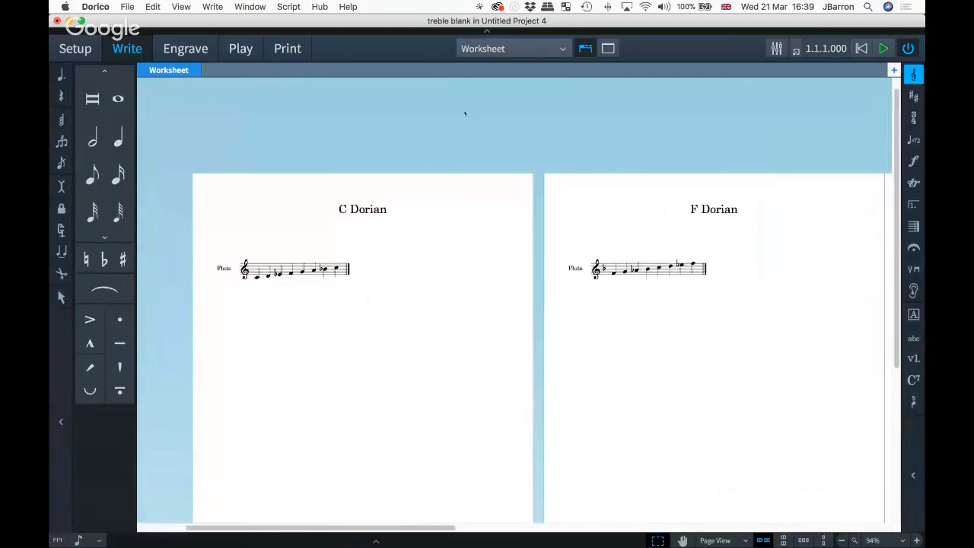
pyautogui.hscroll(10, 419, 223)
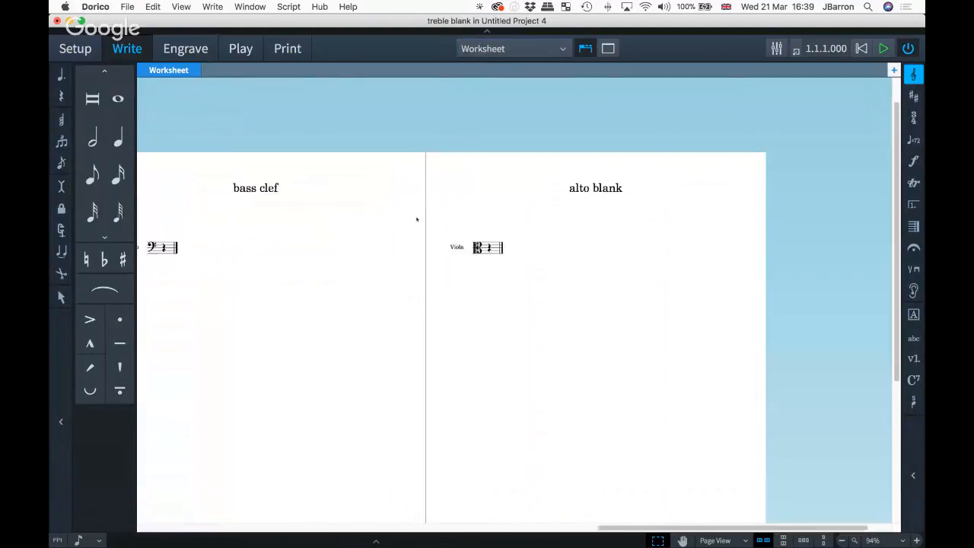
pyautogui.hscroll(-10, 418, 219)
pyautogui.hscroll(-2, 416, 219)
# In Engrave mode, create a custom master page named blank that is based on no other master page.
pyautogui.press('super+3')
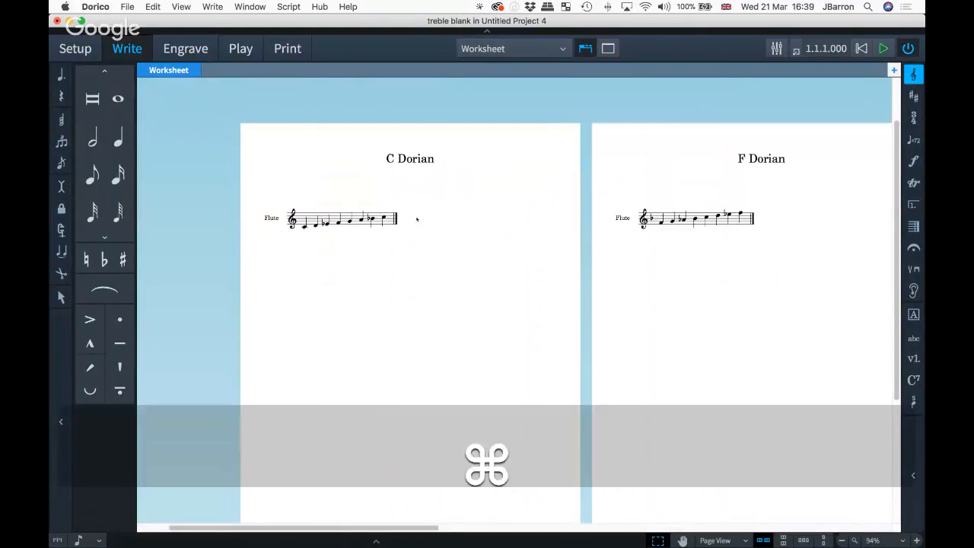
pyautogui.hscroll(2, 353, 271)
pyautogui.scroll(-1, 353, 271)
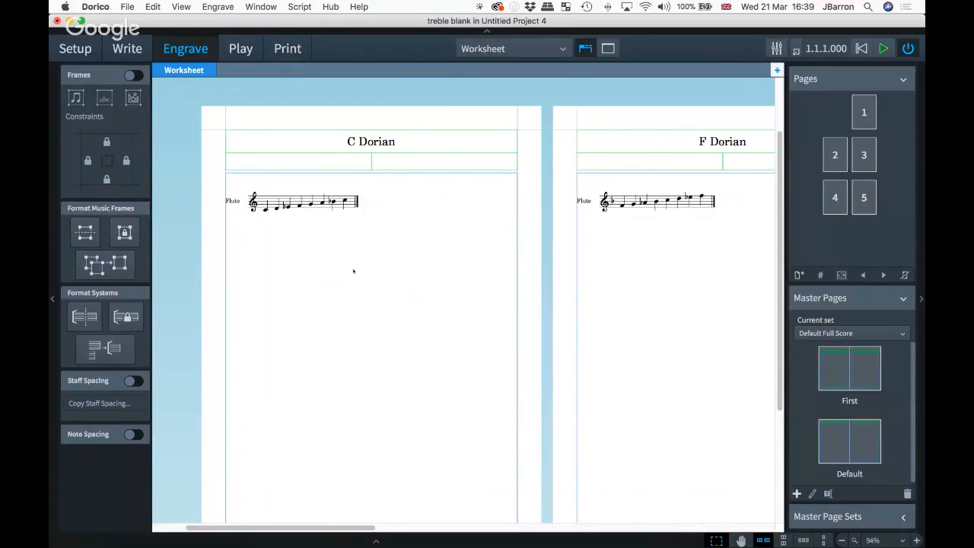
pyautogui.hscroll(2, 353, 271)
pyautogui.scroll(-2, 353, 271)
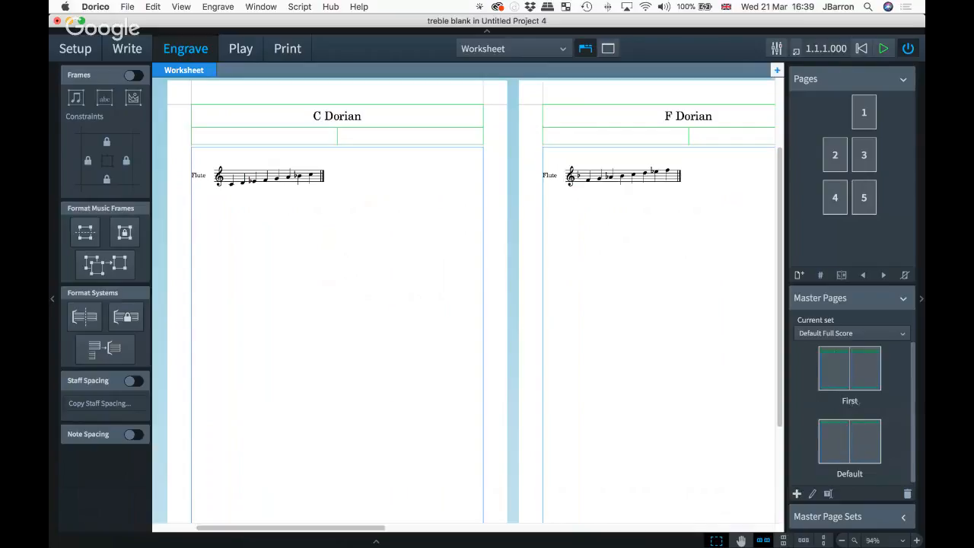
pyautogui.scroll(-1, 808, 403)
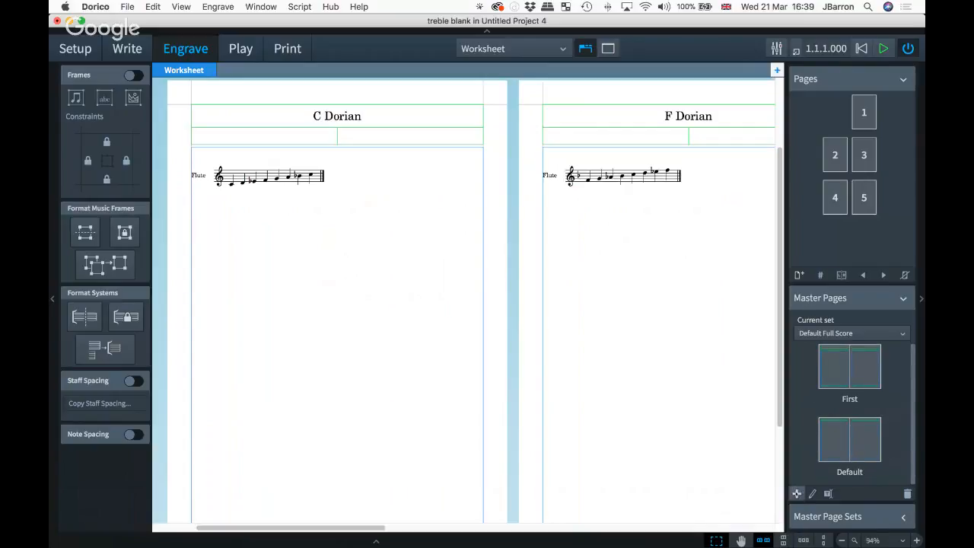
pyautogui.click(796, 494)
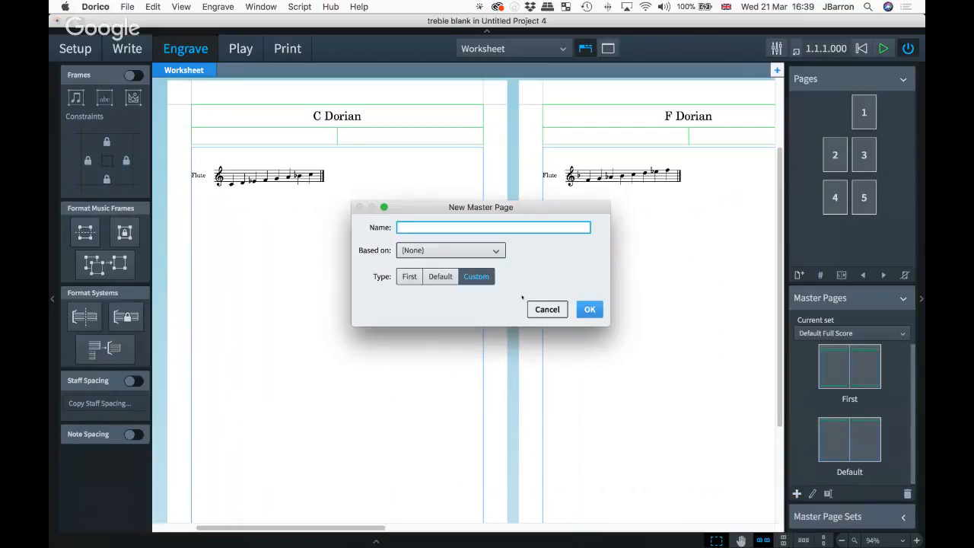
pyautogui.write('blank')
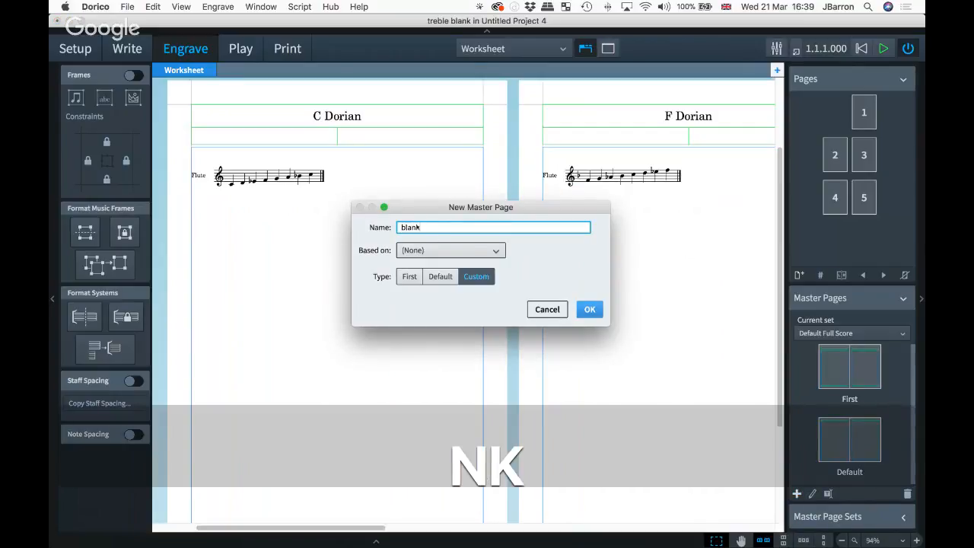
pyautogui.click(594, 309)
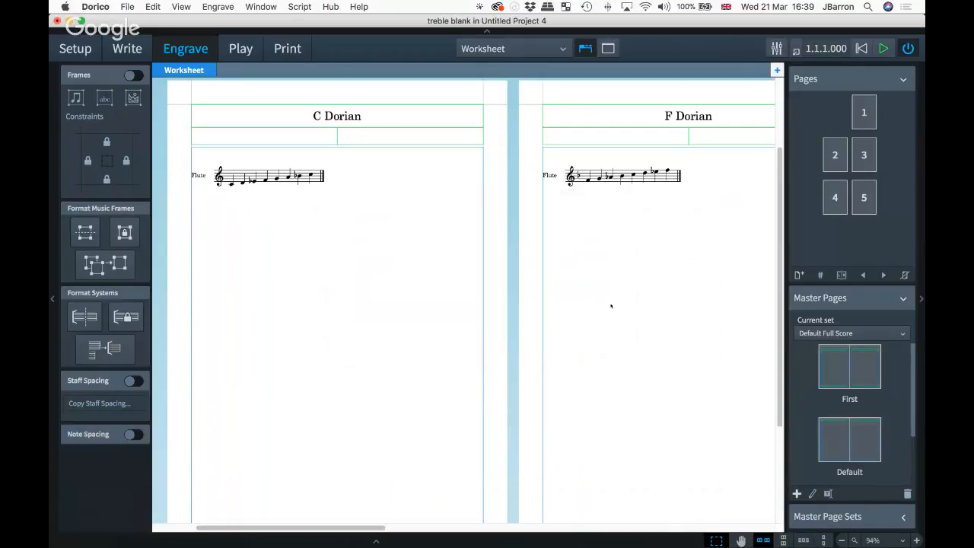
# Insert a master page change that applies the blank master page from page 1 onwards in the Worksheet layout.
pyautogui.scroll(-3, 849, 411)
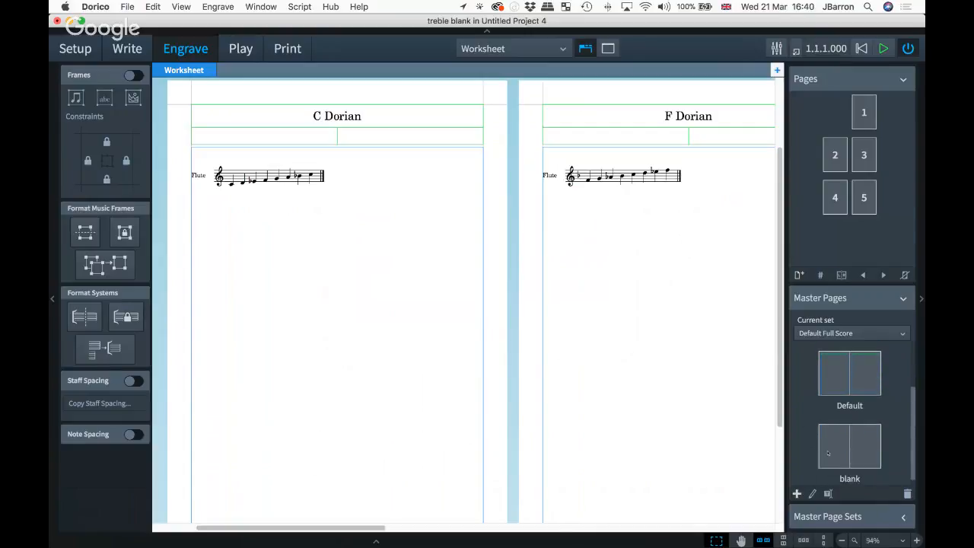
pyautogui.click(840, 447)
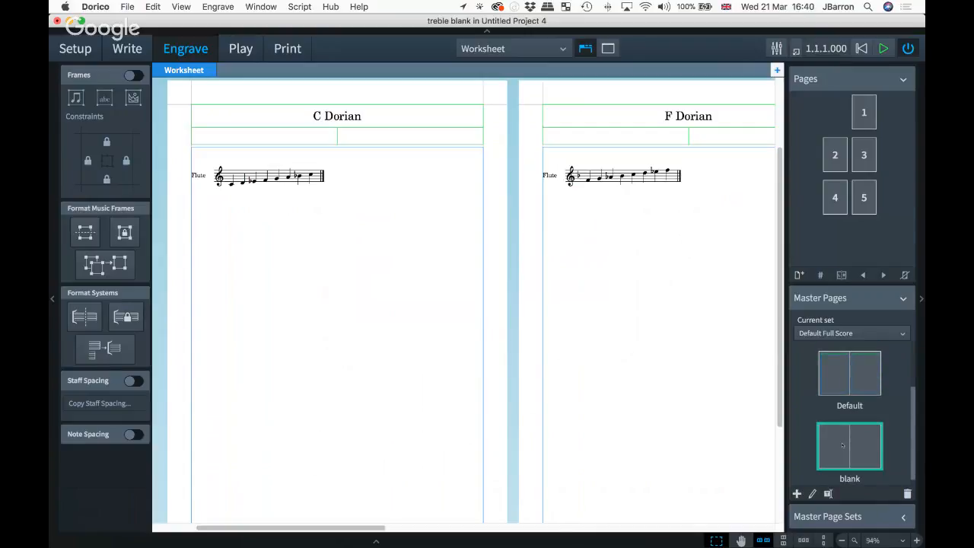
pyautogui.rightClick(865, 109)
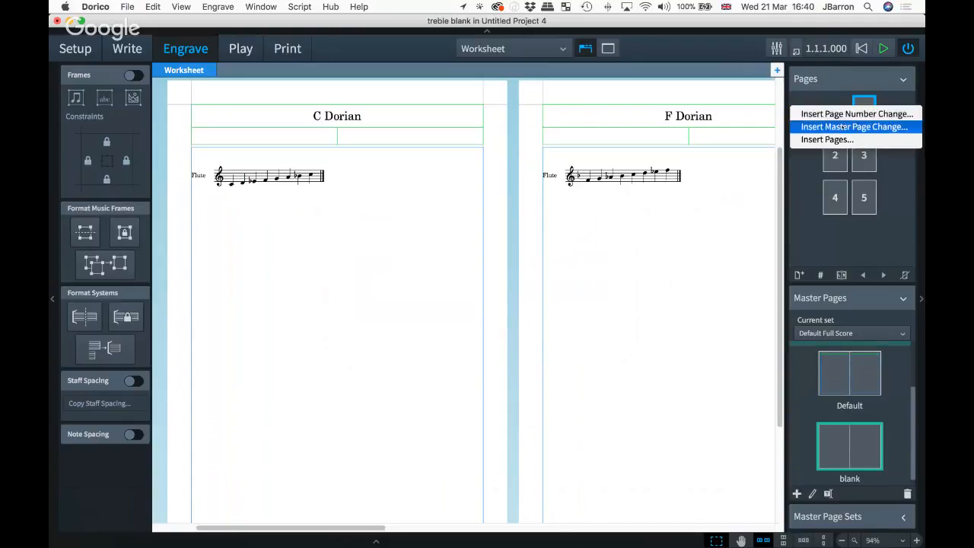
pyautogui.click(854, 126)
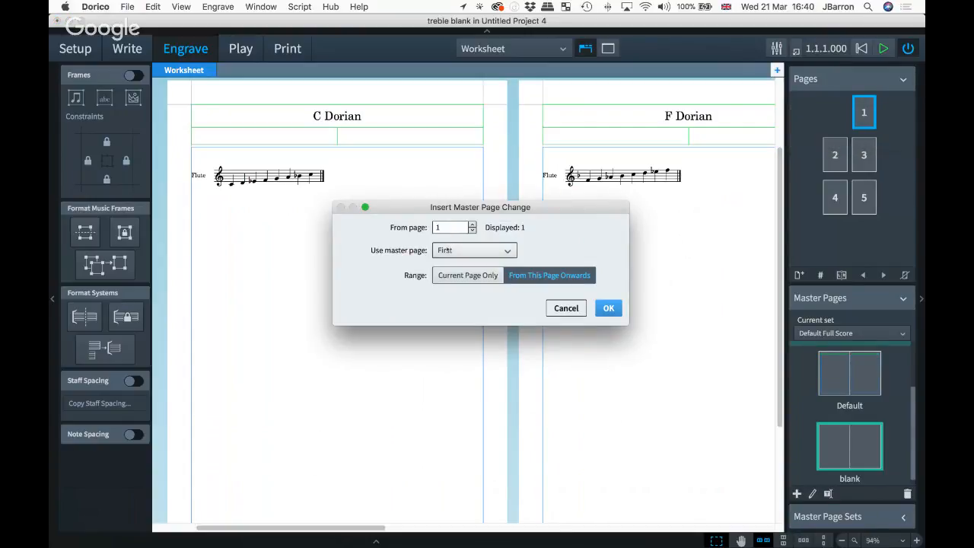
pyautogui.click(464, 250)
pyautogui.click(446, 302)
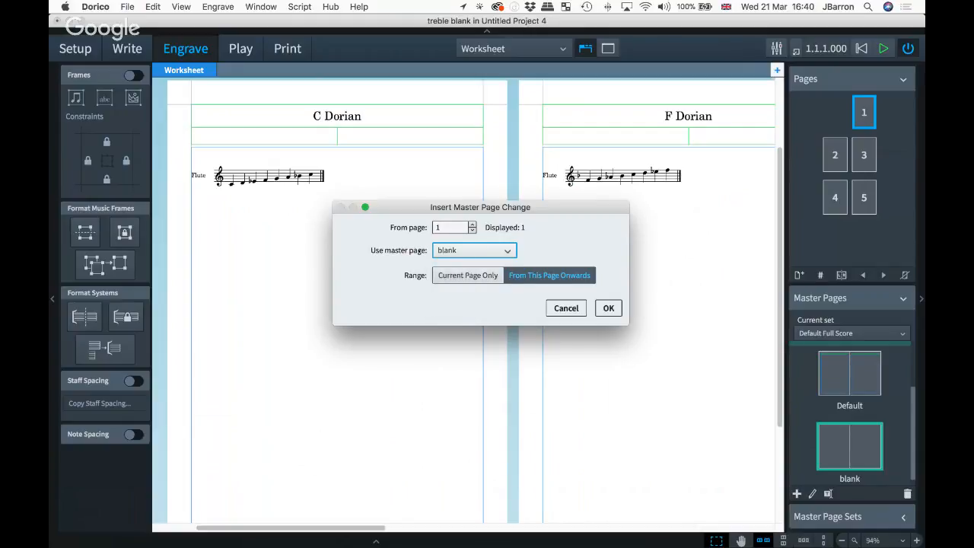
pyautogui.click(609, 307)
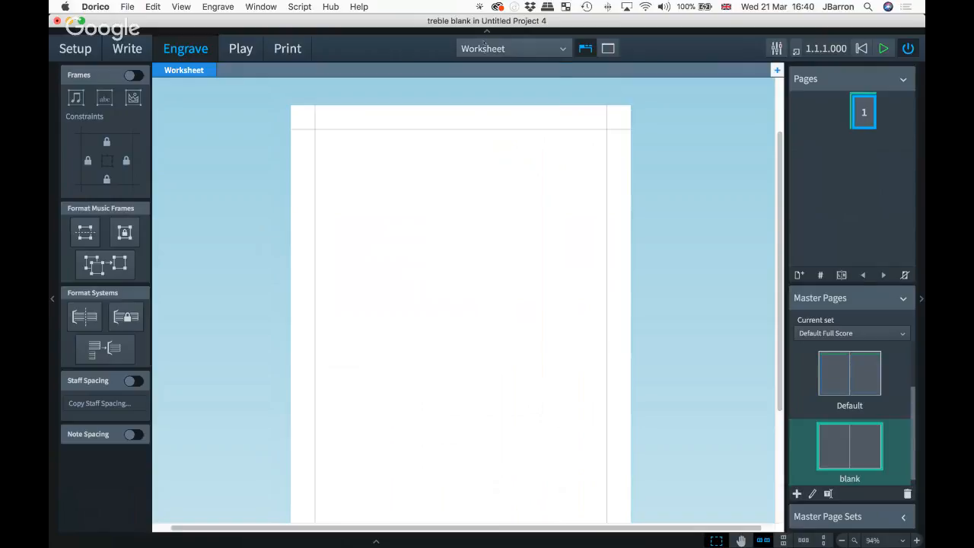
# Examine the full score layout's pages to compare their flows with the Worksheet layout, and return to Worksheet.
pyautogui.click(483, 44)
pyautogui.click(476, 68)
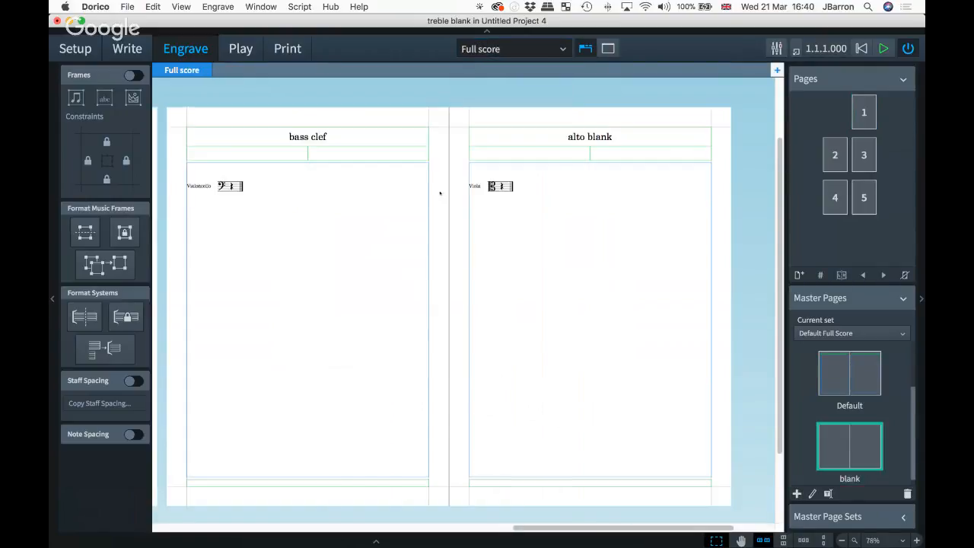
pyautogui.hscroll(-10, 241, 174)
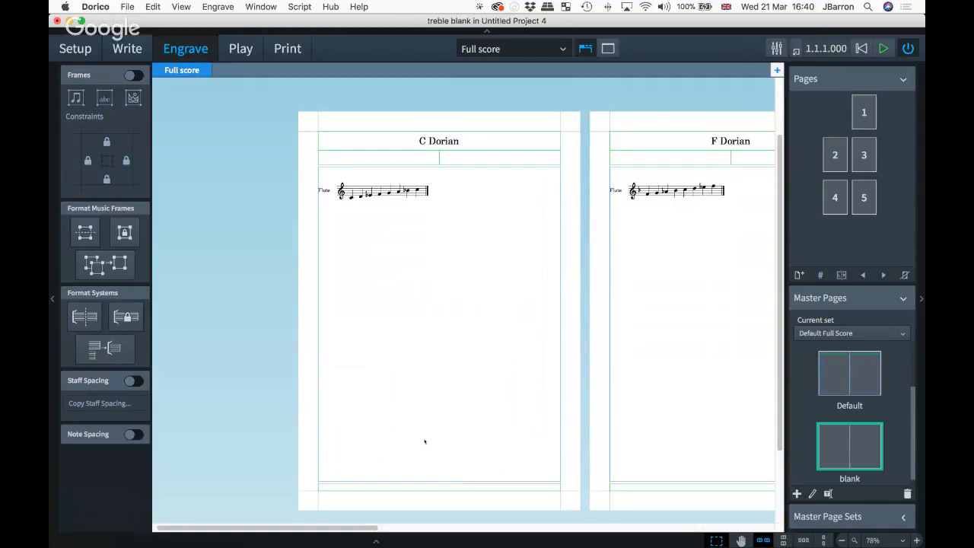
pyautogui.hscroll(10, 465, 359)
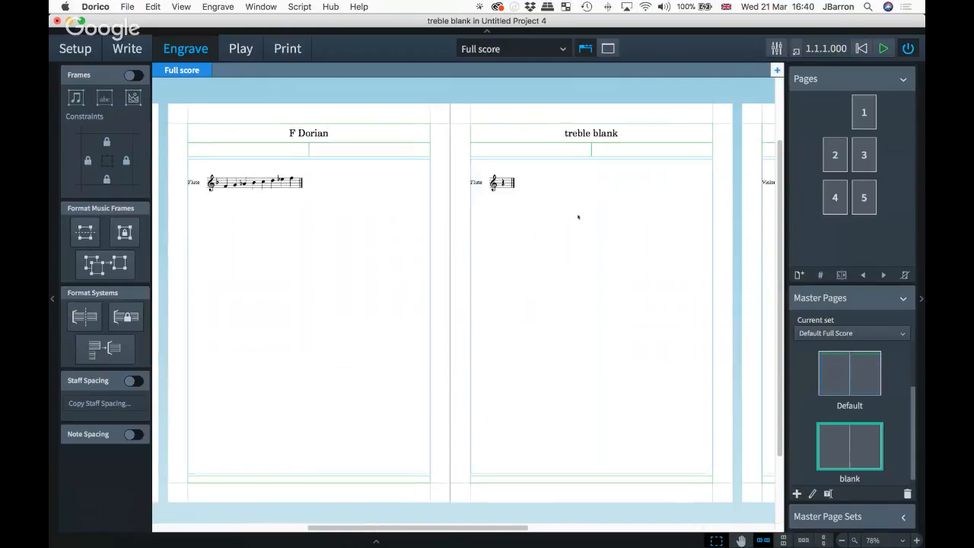
pyautogui.hscroll(5, 707, 244)
pyautogui.hscroll(-10, 707, 228)
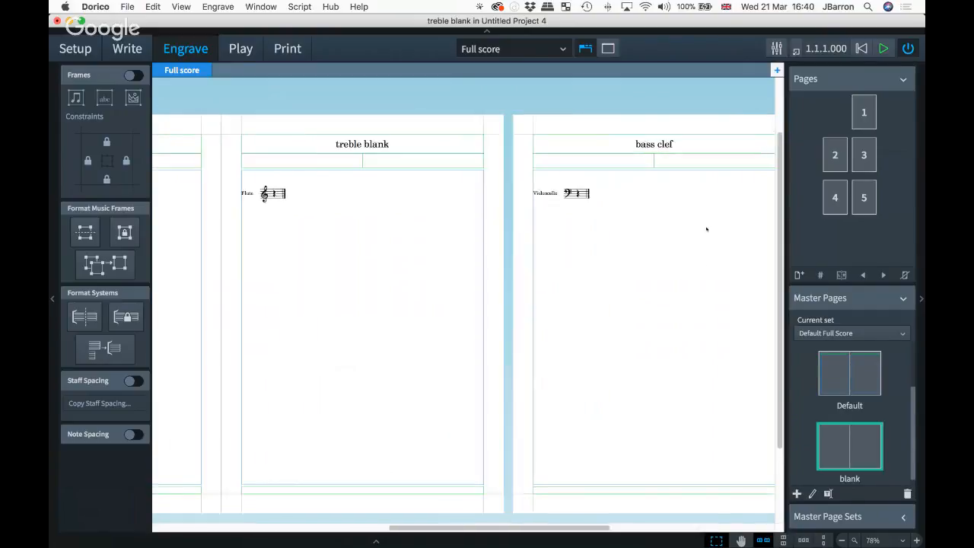
pyautogui.click(491, 49)
pyautogui.click(479, 135)
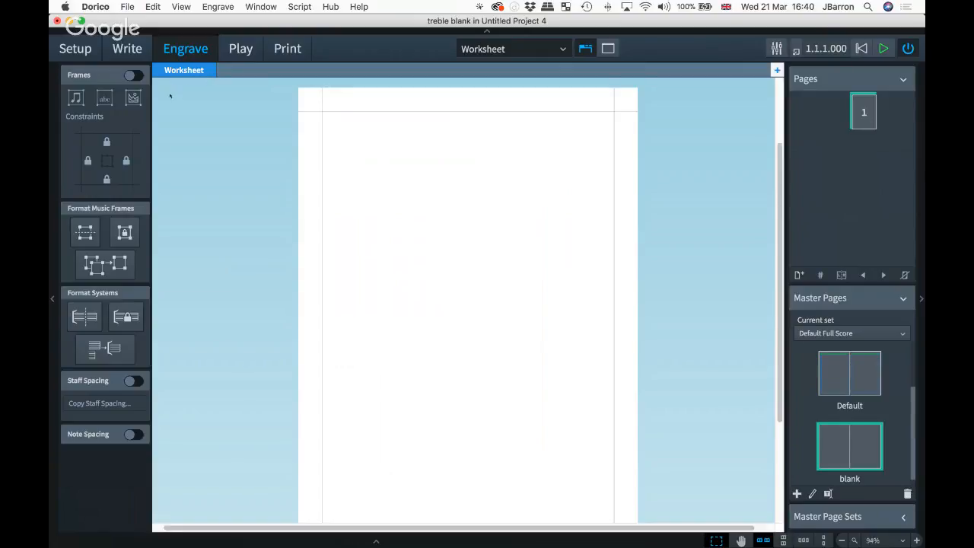
# Draw a music frame against the right margin near the top of the Worksheet page and filter it to only the C Dorian flow.
pyautogui.click(131, 75)
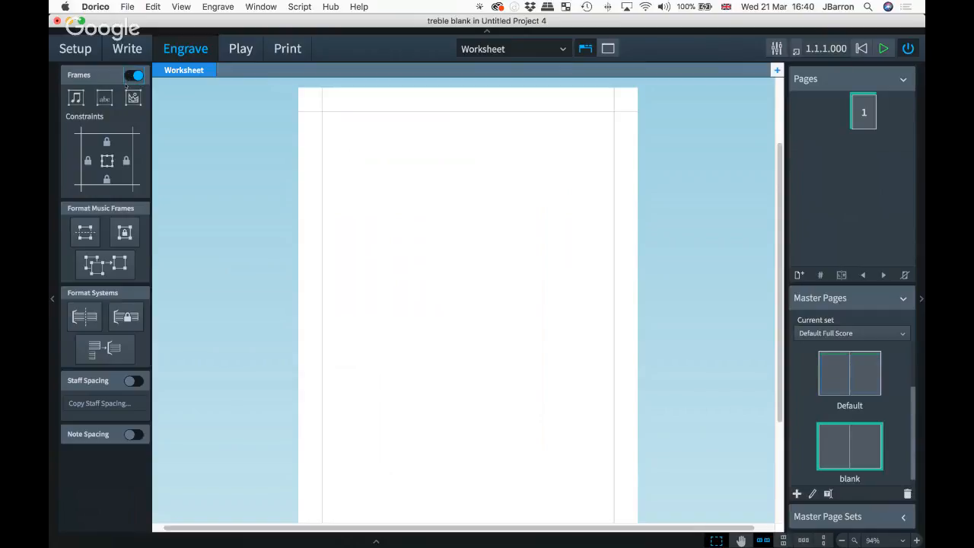
pyautogui.click(75, 98)
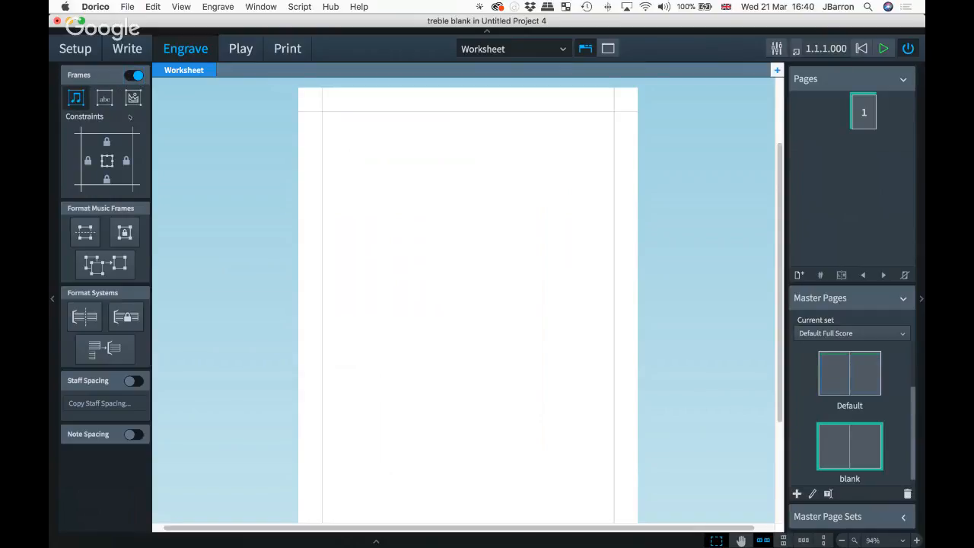
pyautogui.moveTo(449, 159); pyautogui.dragTo(601, 203)
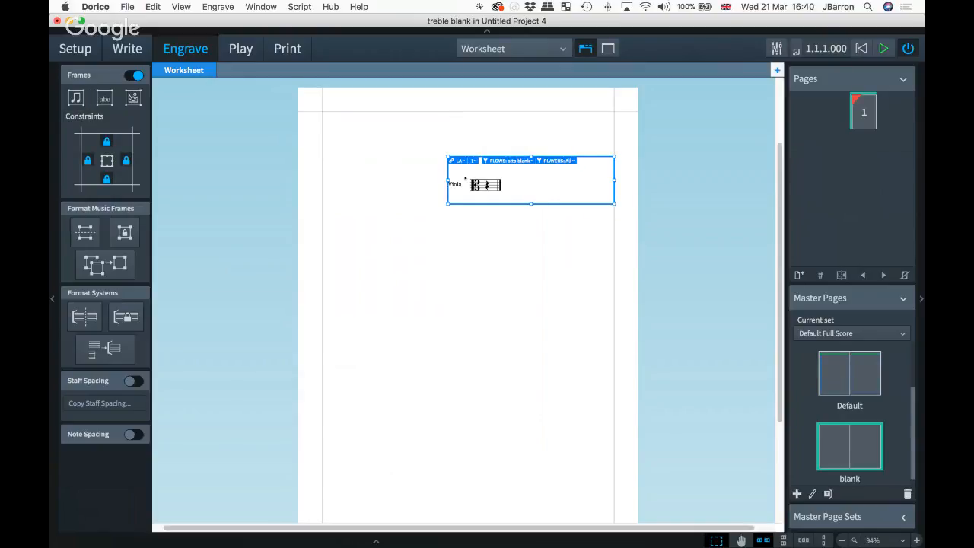
pyautogui.press('super+equal')
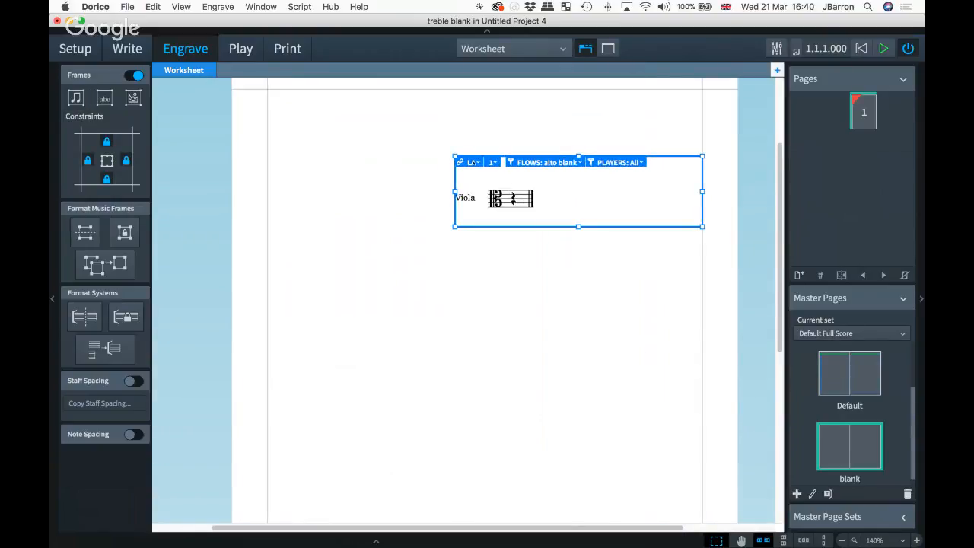
pyautogui.click(542, 162)
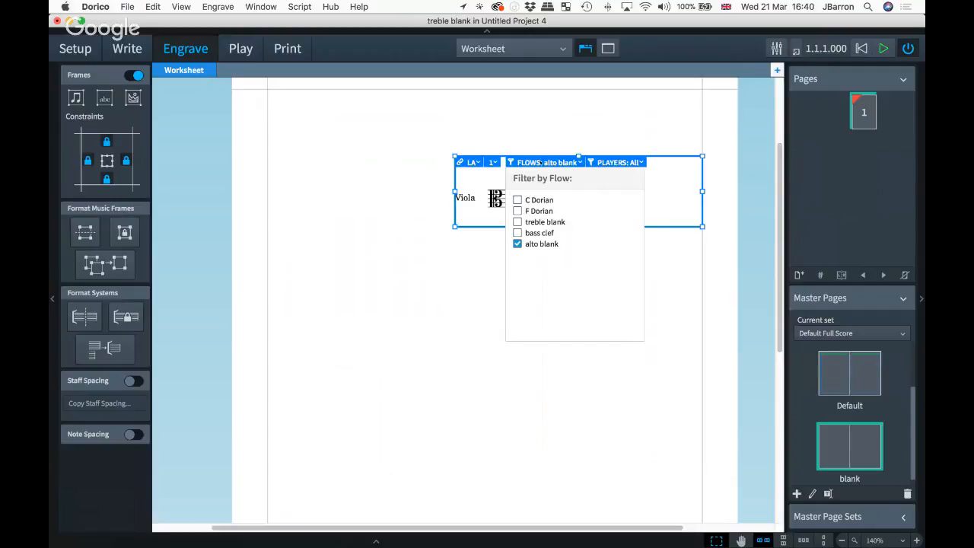
pyautogui.click(518, 199)
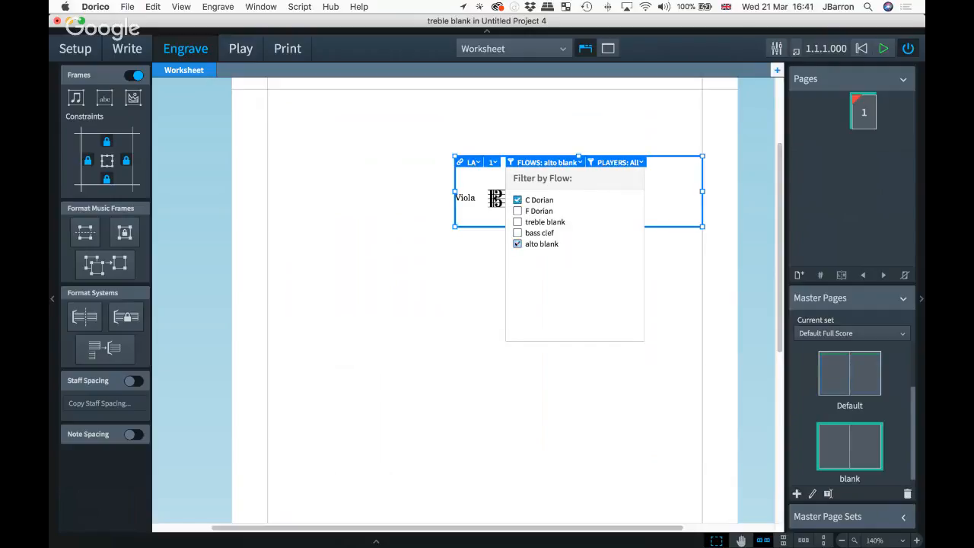
pyautogui.click(517, 243)
pyautogui.click(531, 237)
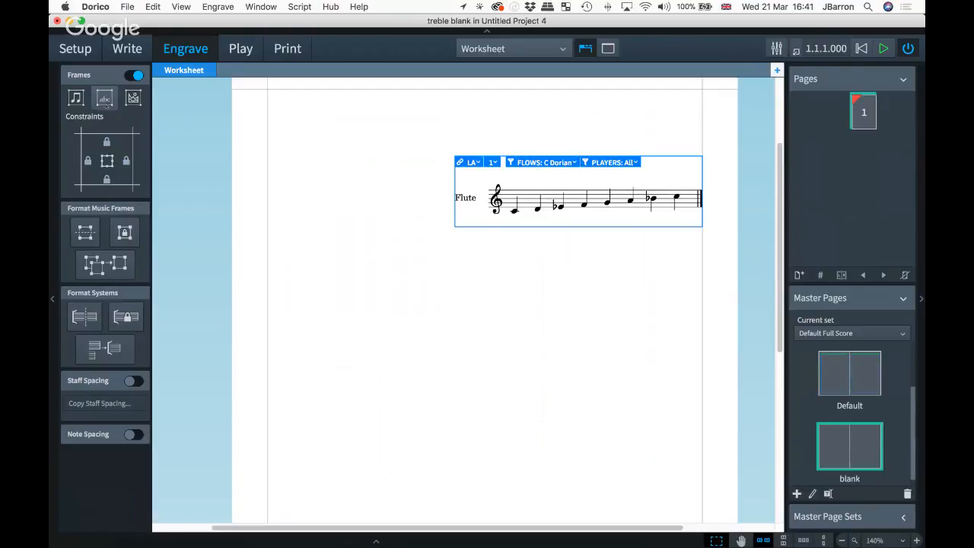
# Add a second music frame of similar size below the C Dorian frame and filter it to only the F Dorian flow.
pyautogui.click(75, 98)
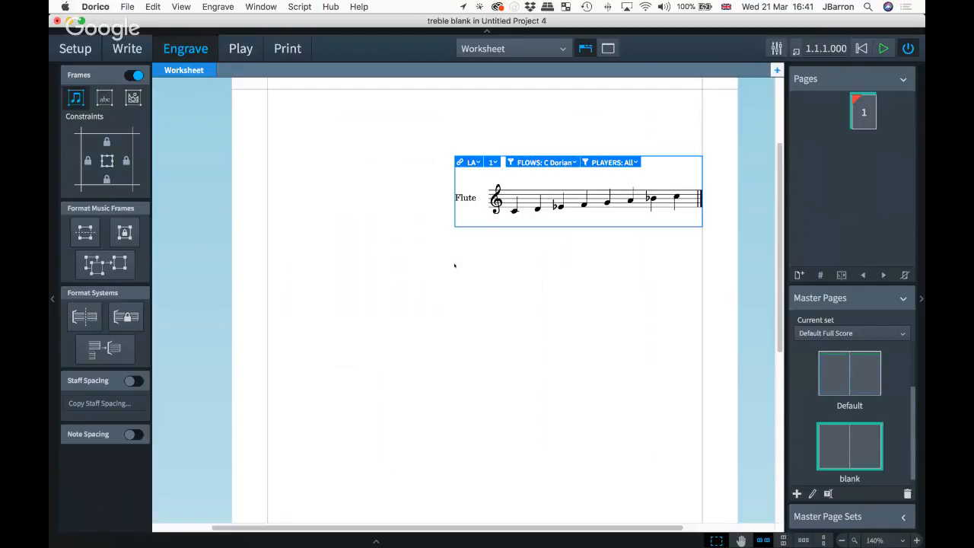
pyautogui.moveTo(455, 265); pyautogui.dragTo(702, 338)
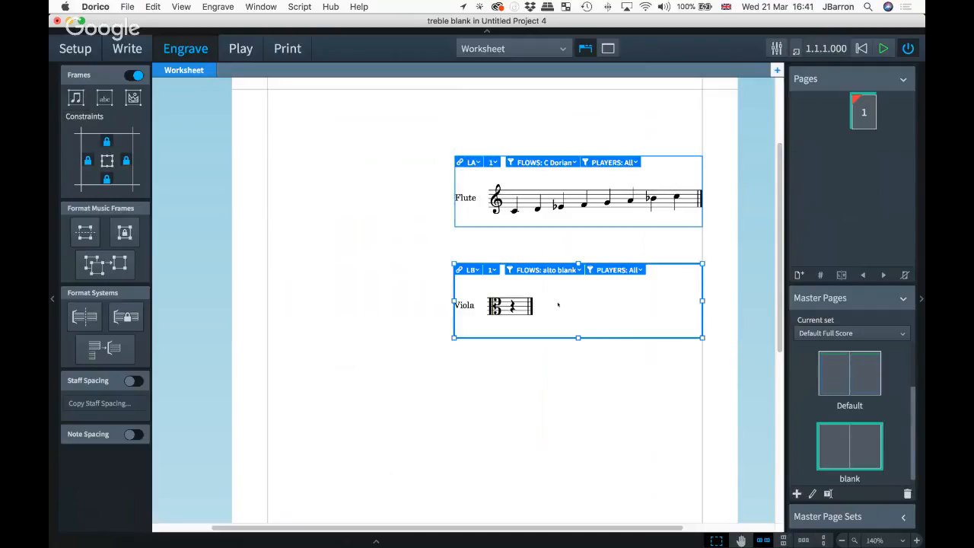
pyautogui.click(544, 271)
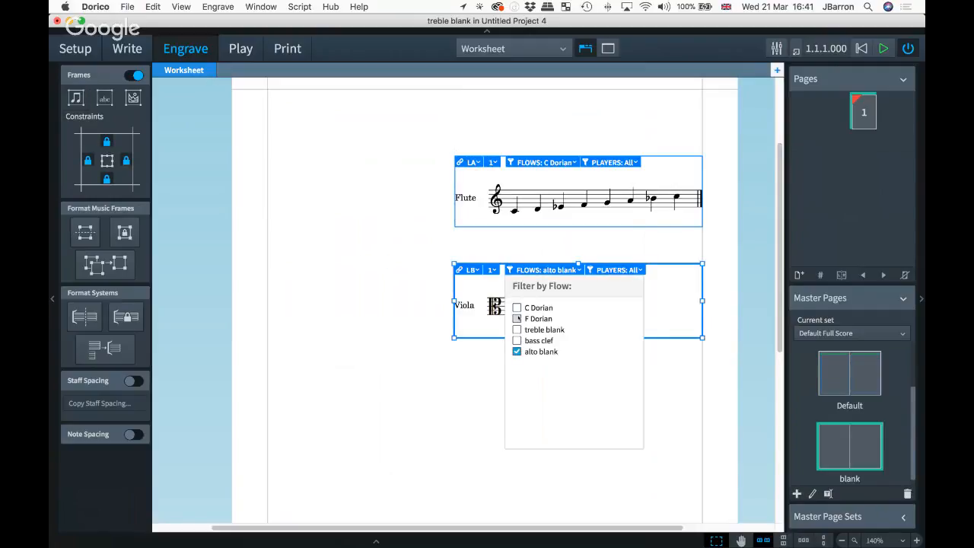
pyautogui.click(516, 318)
pyautogui.click(518, 351)
pyautogui.click(462, 380)
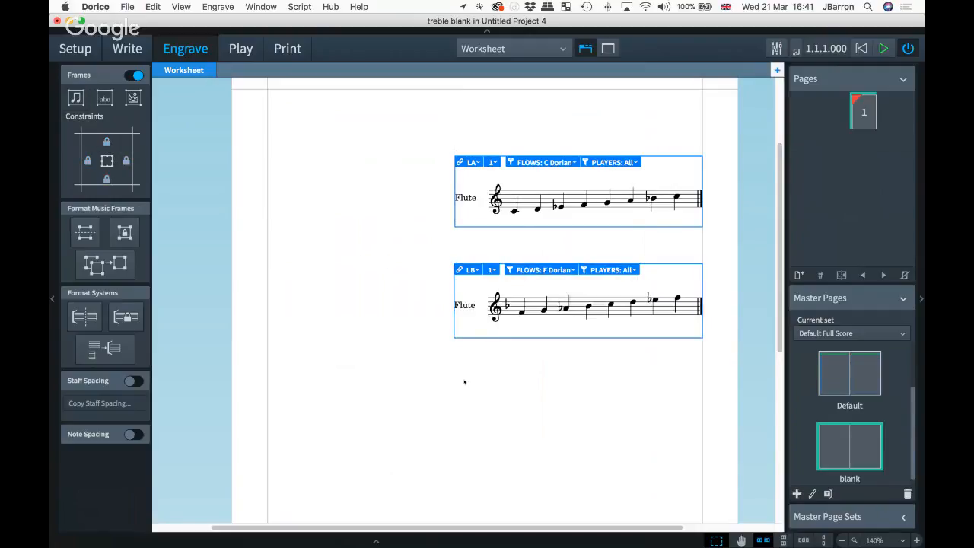
# Add a third music frame below the F Dorian frame and filter it to only the bass clef flow.
pyautogui.scroll(-3, 476, 385)
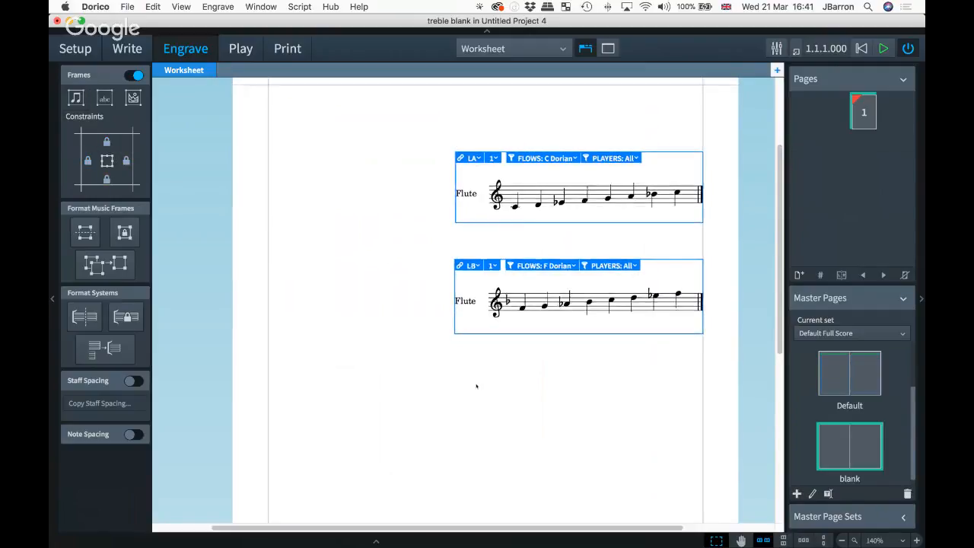
pyautogui.click(76, 98)
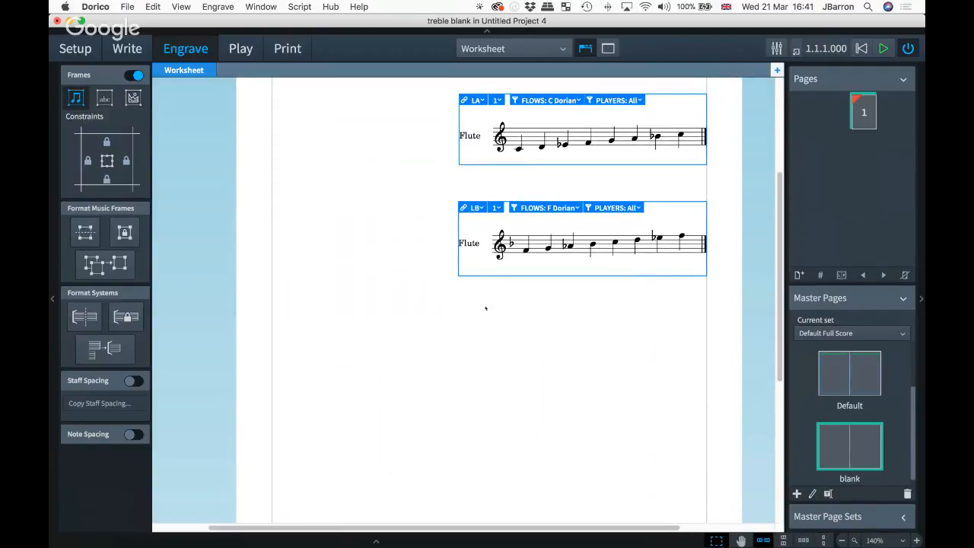
pyautogui.moveTo(457, 305); pyautogui.dragTo(734, 377)
pyautogui.click(549, 312)
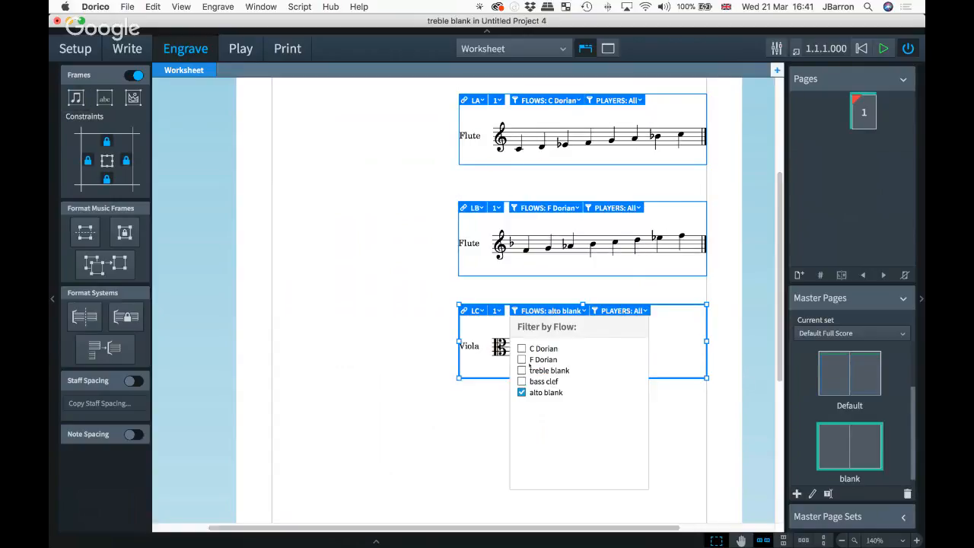
pyautogui.click(522, 381)
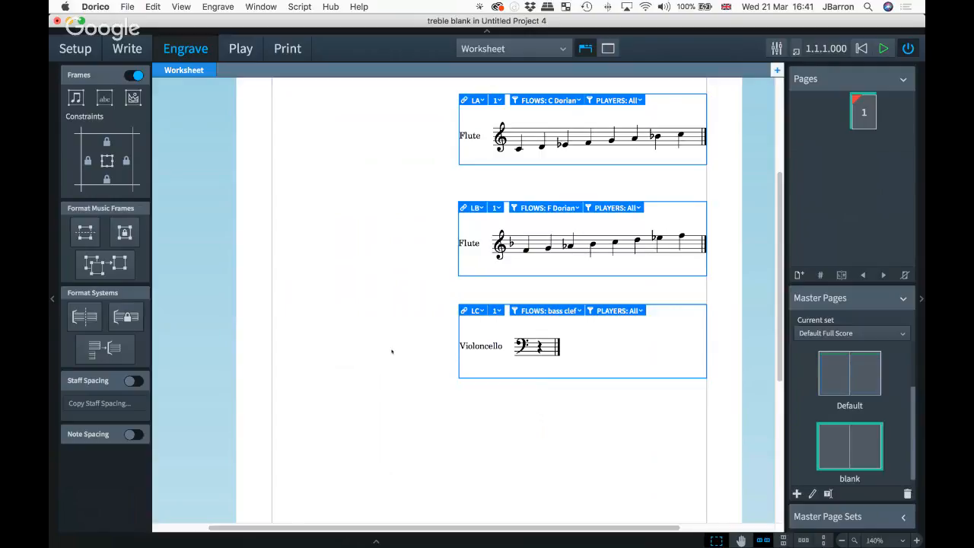
# Open Layout Options for the Worksheet layout and look through the Players category for instrument name settings.
pyautogui.press('shift+super')
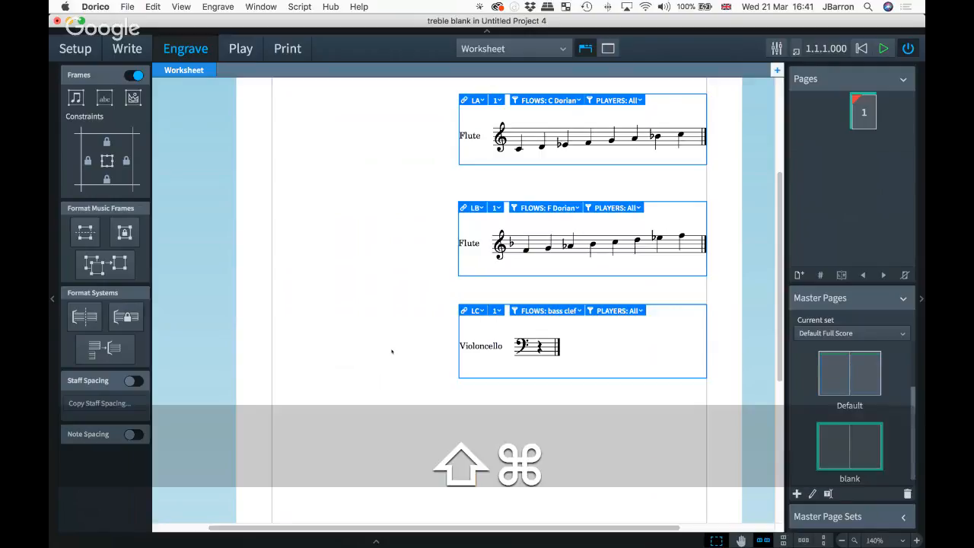
pyautogui.press('shift+super+l')
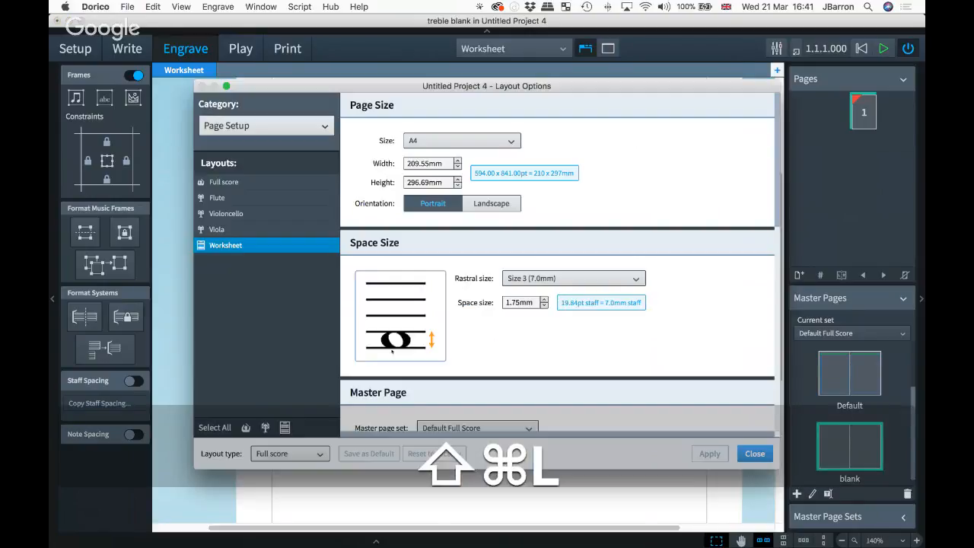
pyautogui.click(251, 125)
pyautogui.click(242, 200)
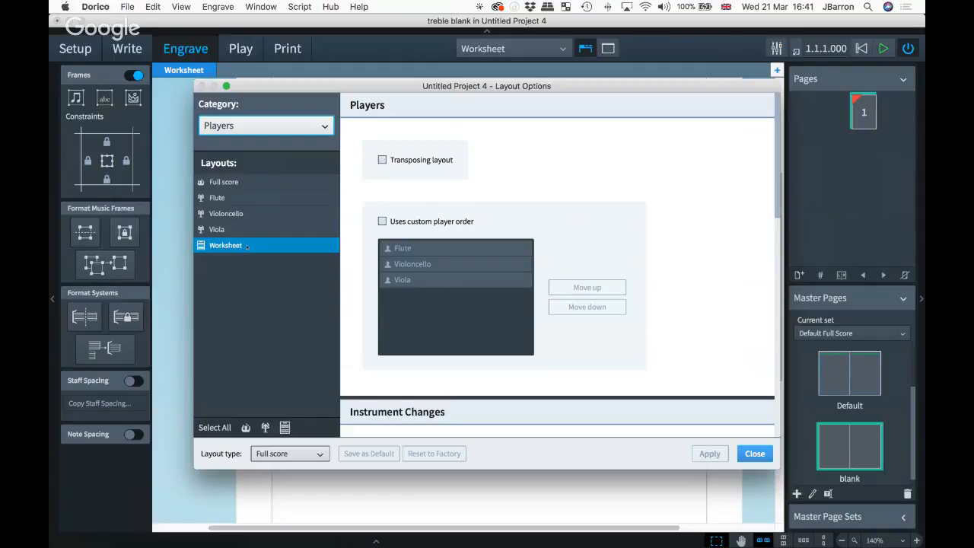
pyautogui.scroll(-5, 587, 201)
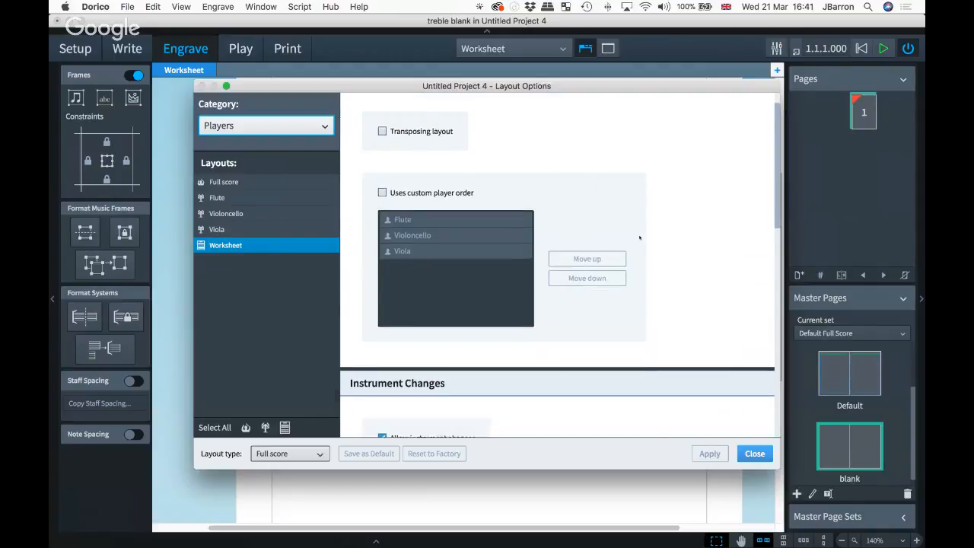
pyautogui.scroll(4, 639, 238)
pyautogui.scroll(2, 639, 238)
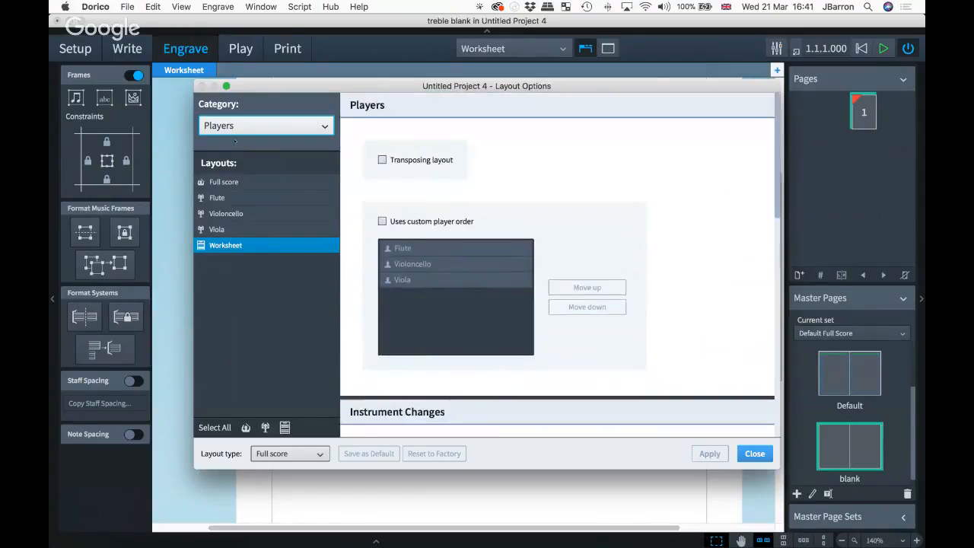
pyautogui.scroll(-5, 639, 238)
# Set the Worksheet layout's staff labels to None on both the first and subsequent systems and check the frames on the page.
pyautogui.click(236, 126)
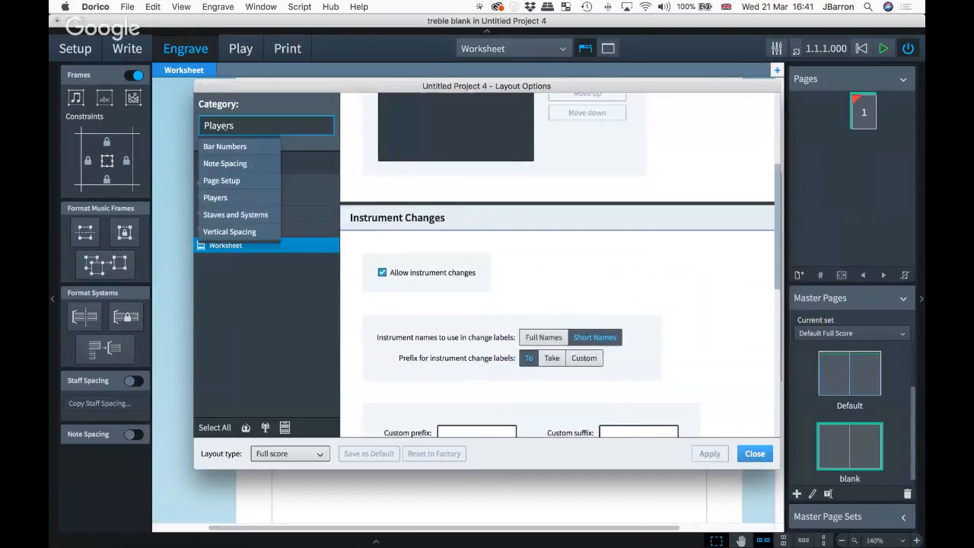
pyautogui.click(238, 214)
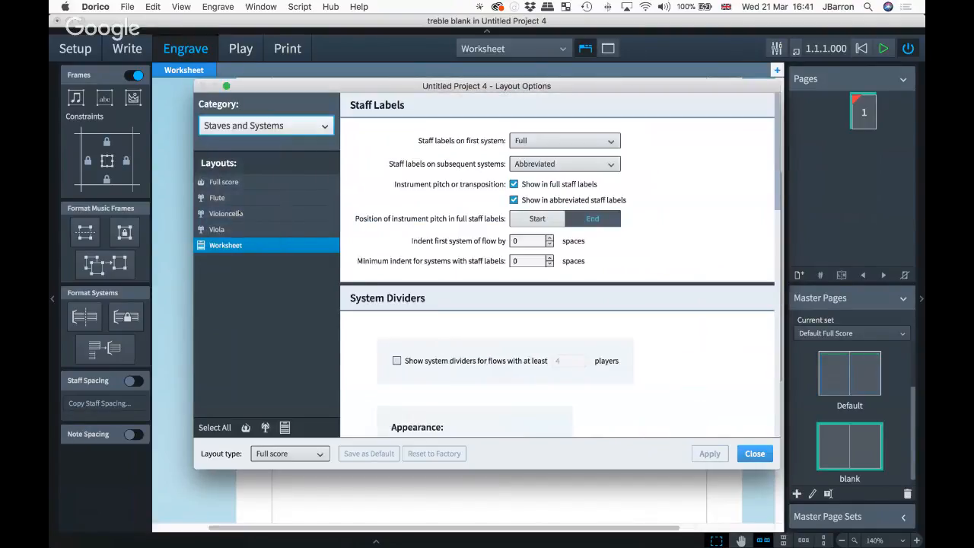
pyautogui.click(532, 141)
pyautogui.click(527, 193)
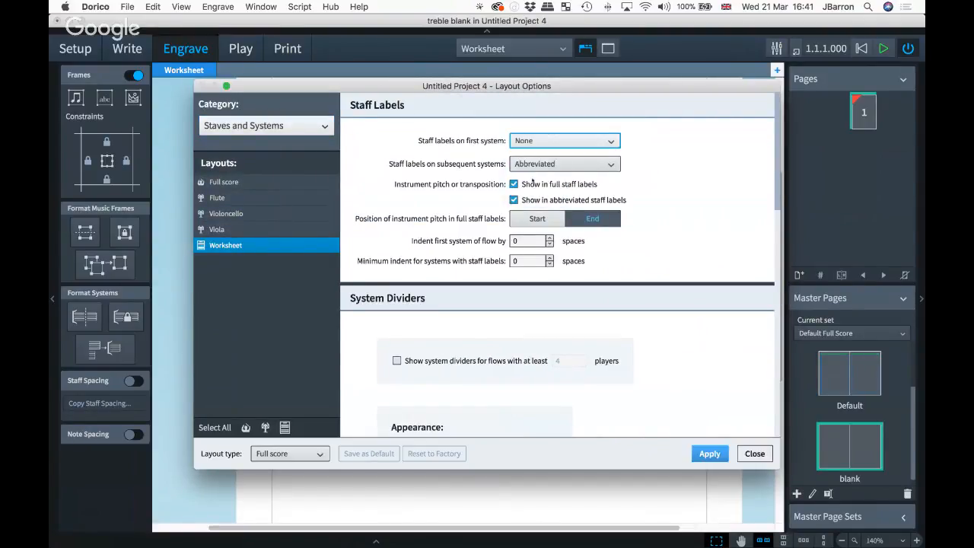
pyautogui.click(563, 163)
pyautogui.click(523, 215)
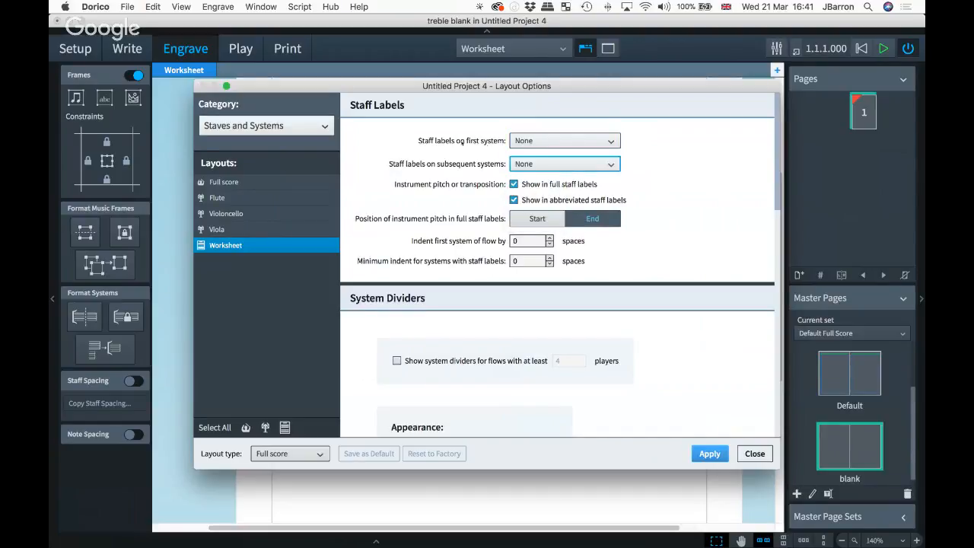
pyautogui.click(701, 453)
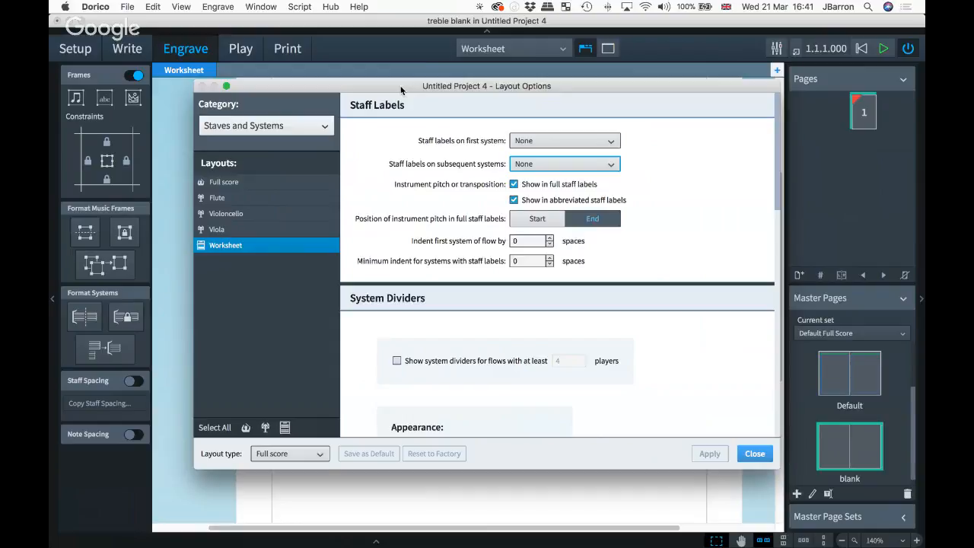
pyautogui.moveTo(401, 90); pyautogui.dragTo(792, 152)
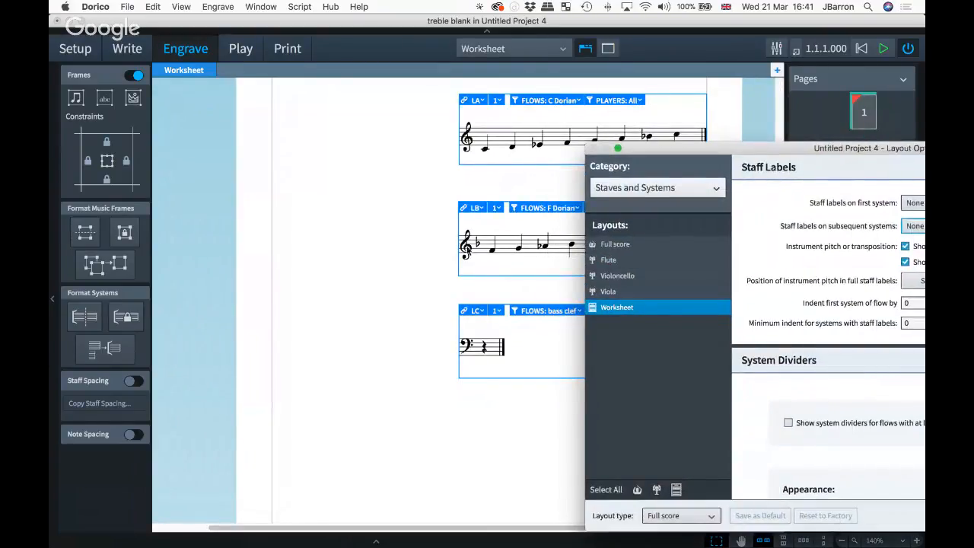
pyautogui.moveTo(668, 155); pyautogui.dragTo(760, 160)
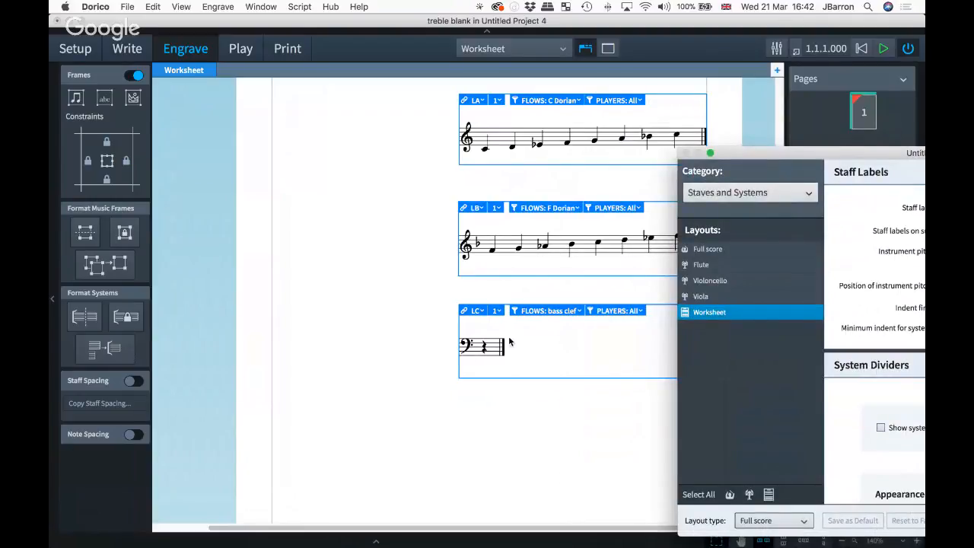
pyautogui.moveTo(780, 158); pyautogui.dragTo(322, 81)
# Turn off the Note Spacing option that only justifies the final system in a flow when it is more than 50% full.
pyautogui.click(275, 122)
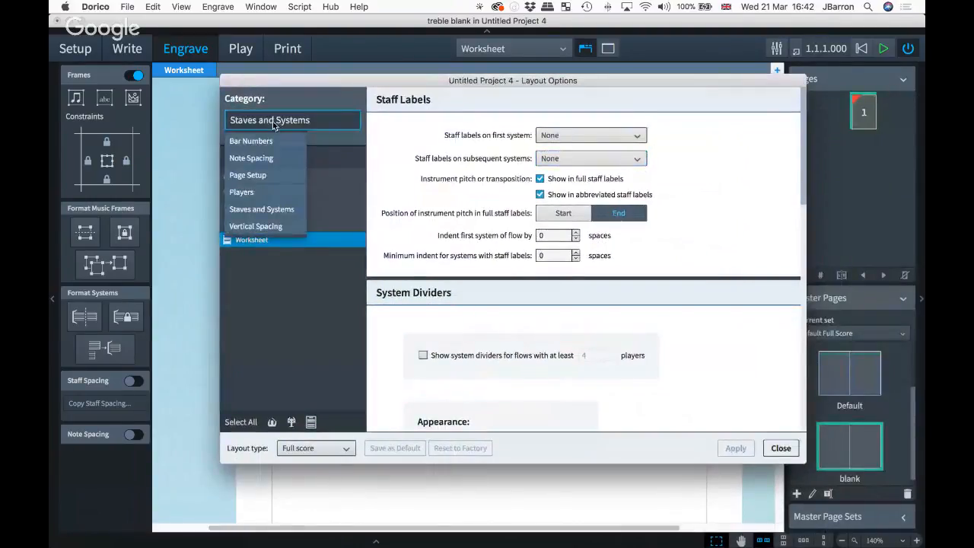
pyautogui.click(264, 165)
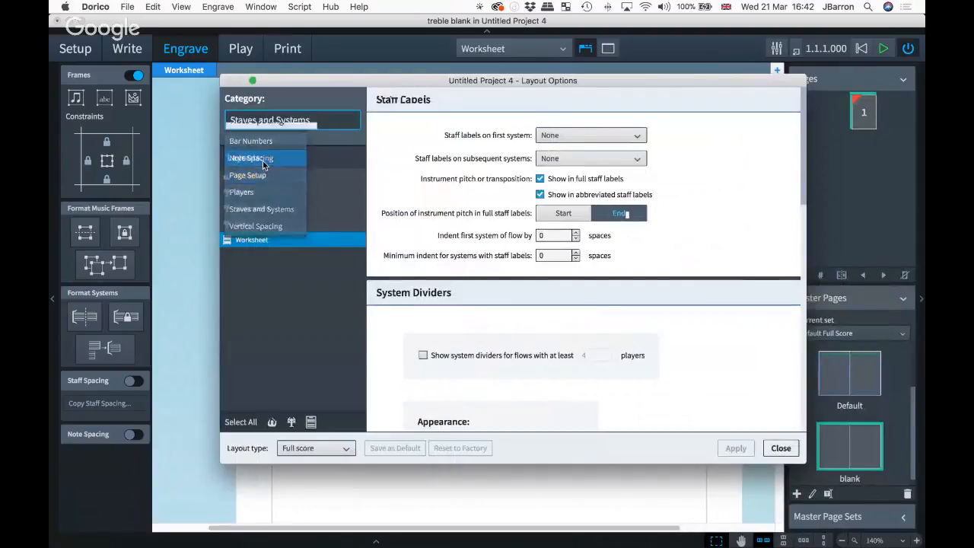
pyautogui.click(397, 303)
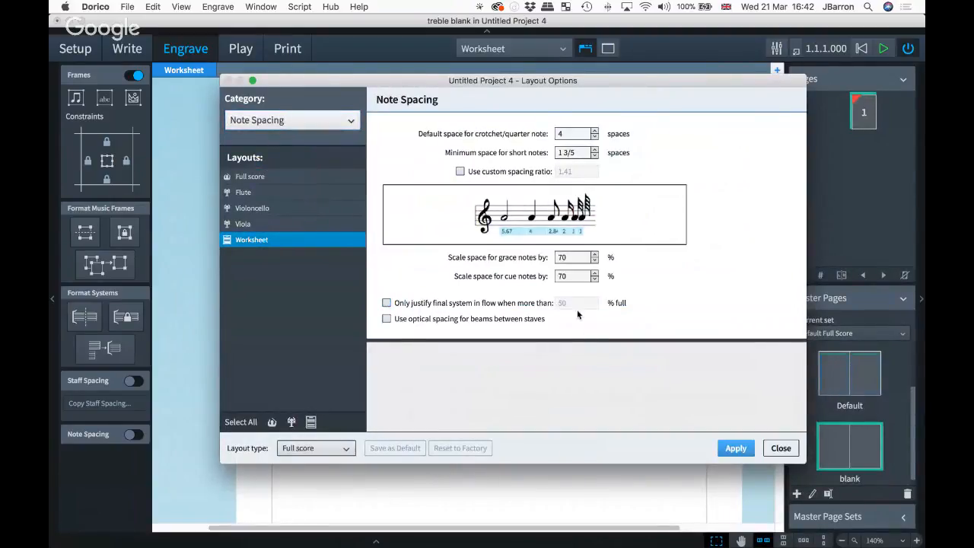
pyautogui.click(734, 448)
pyautogui.moveTo(354, 81); pyautogui.dragTo(830, 98)
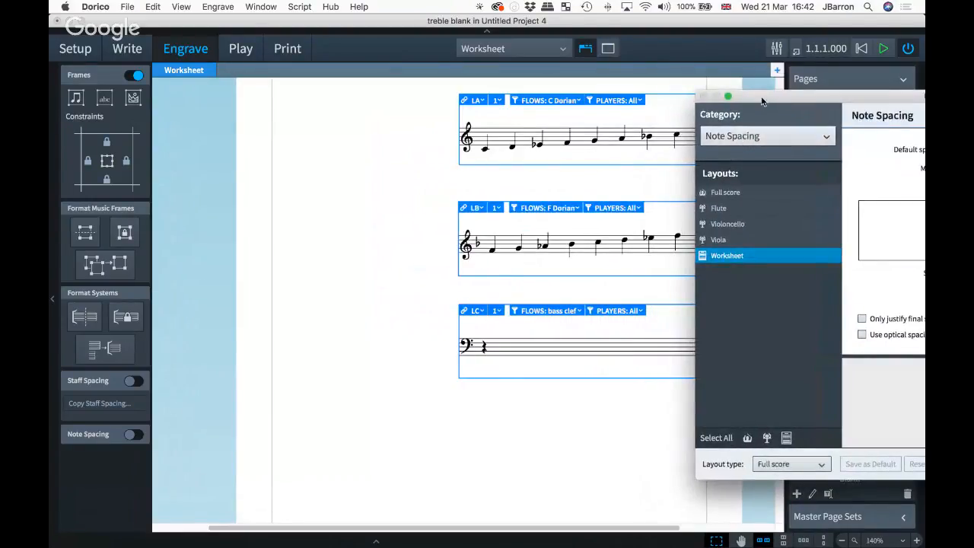
pyautogui.moveTo(763, 100); pyautogui.dragTo(314, 86)
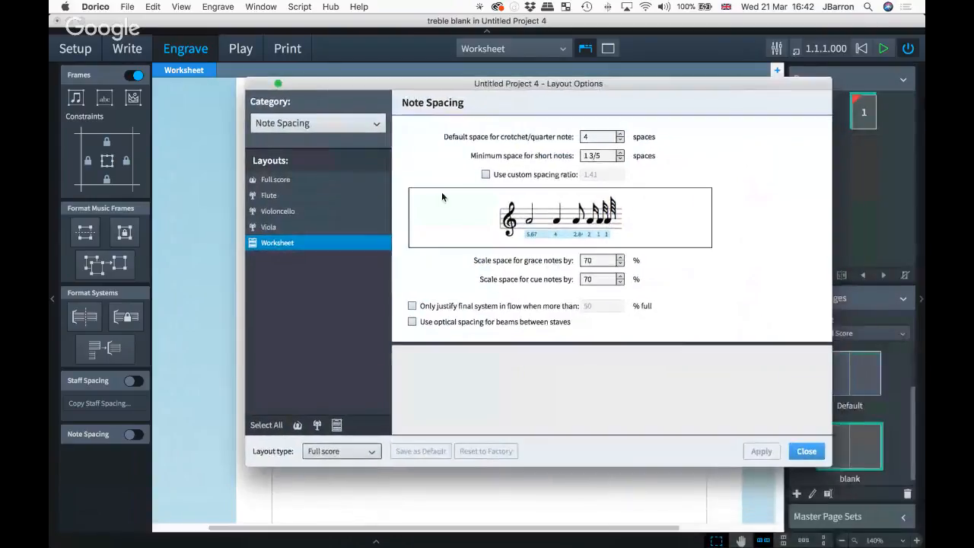
pyautogui.click(805, 451)
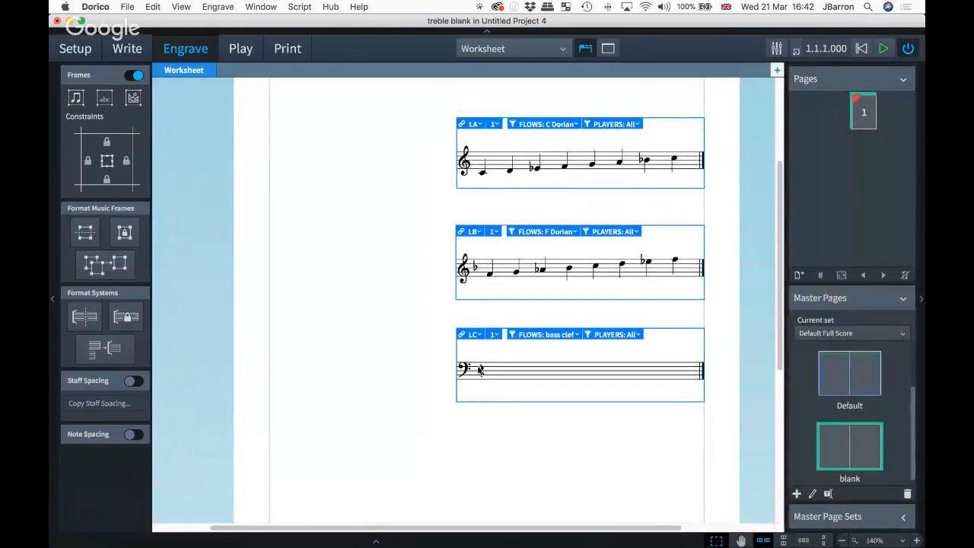
# Enter an 8/4 time signature at the start of the blank bass clef staff.
pyautogui.doubleClick(480, 370)
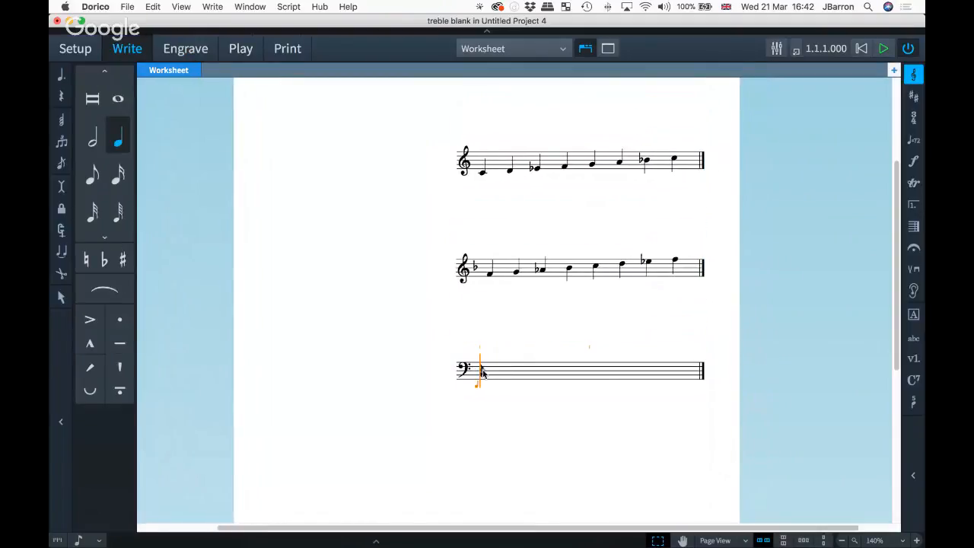
pyautogui.hotkey('shift', 'm')
pyautogui.write('8/4')
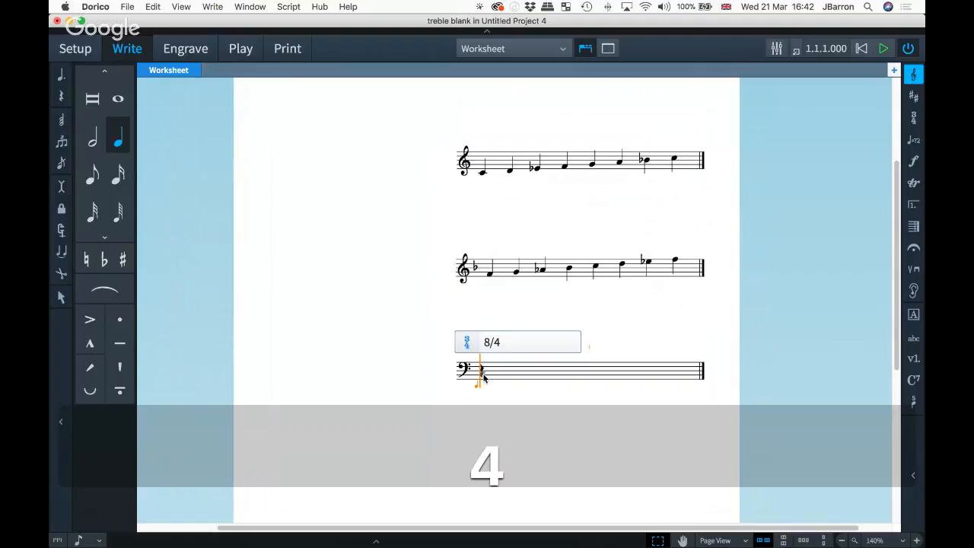
pyautogui.press('Return')
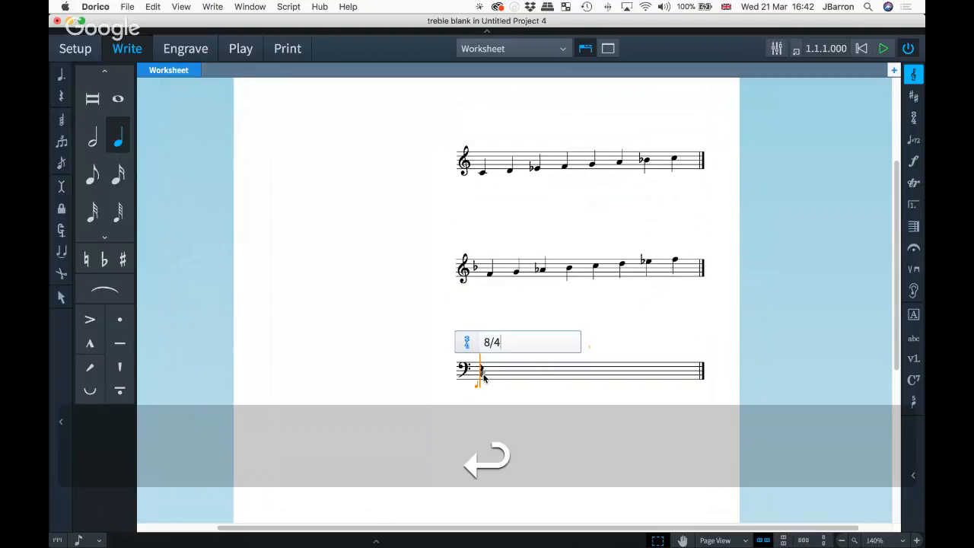
pyautogui.press('super+z')
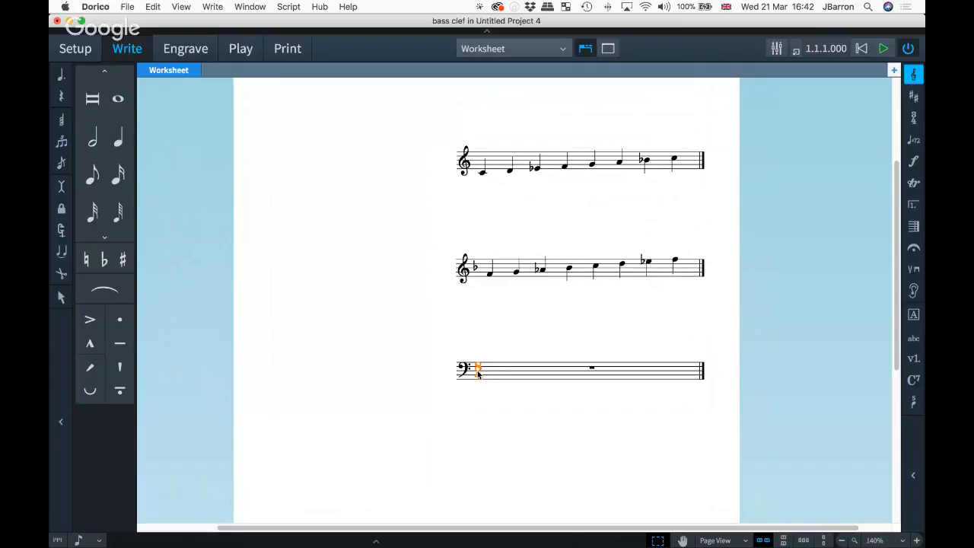
# Hide the 8/4 time signature on the bass clef staff through its properties.
pyautogui.press('super+8')
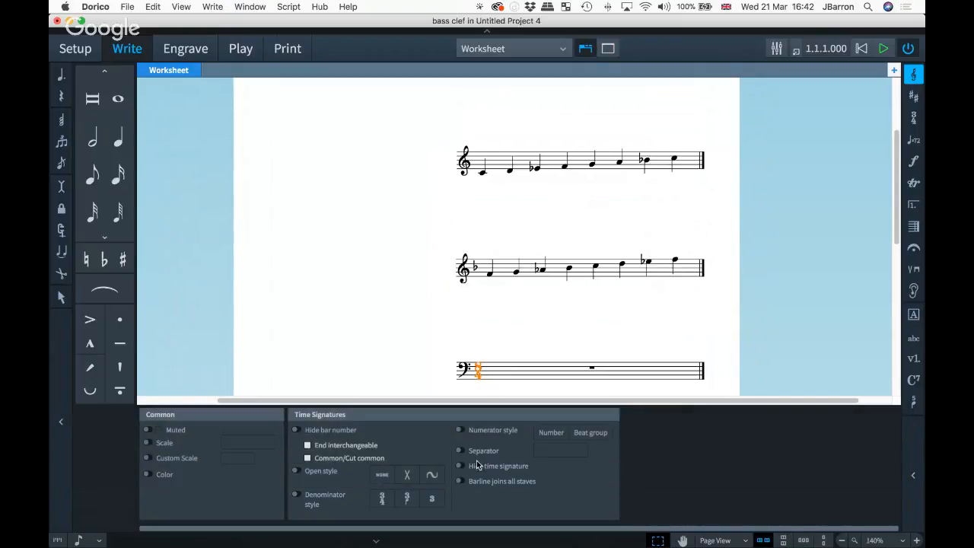
pyautogui.click(460, 465)
pyautogui.scroll(-2, 406, 344)
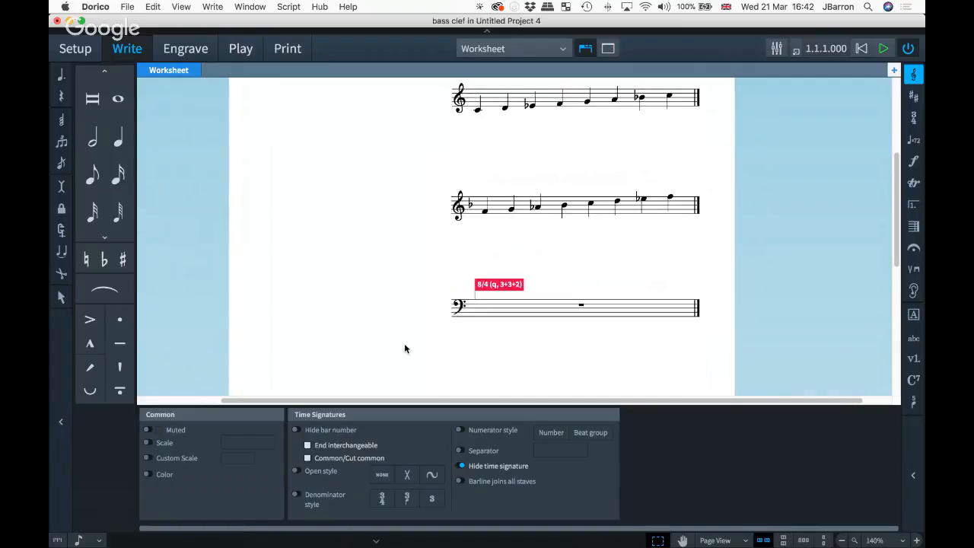
pyautogui.press('Escape')
pyautogui.press('super+8')
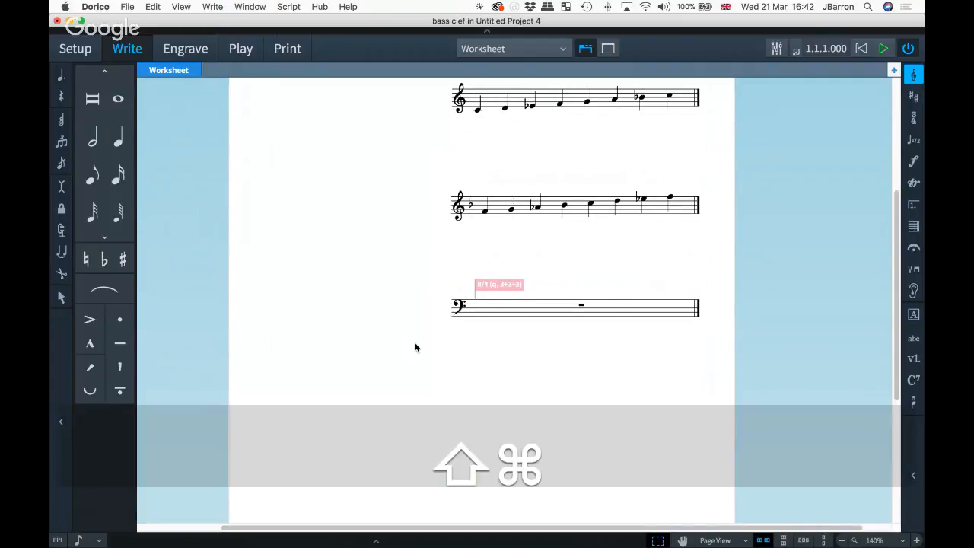
# Turn off bar rests in empty bars in the Worksheet layout's Players options.
pyautogui.press('shift+super+l')
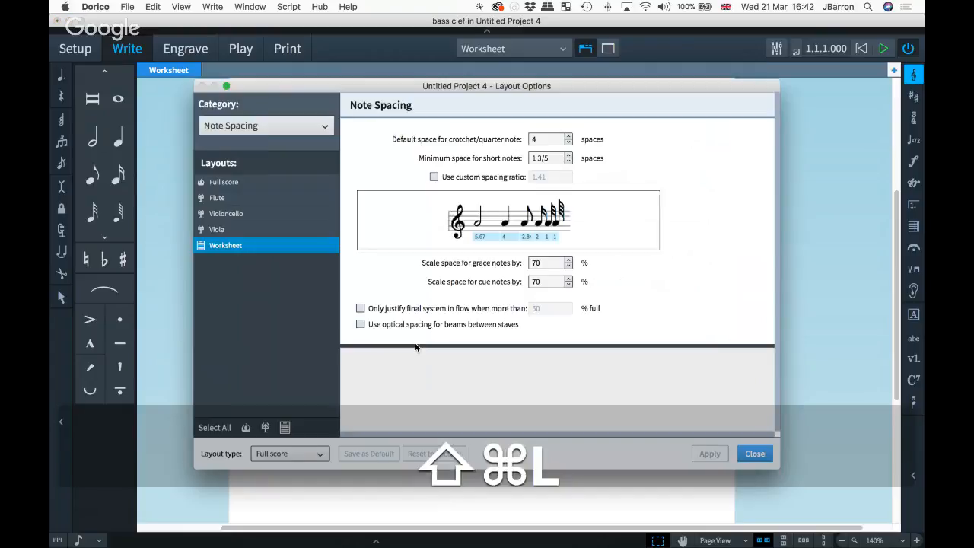
pyautogui.click(251, 126)
pyautogui.click(237, 196)
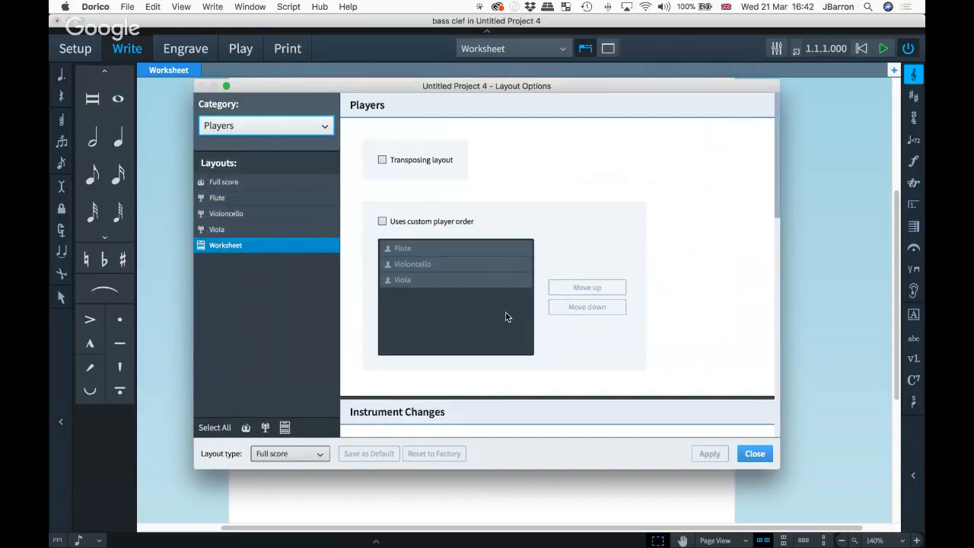
pyautogui.scroll(-5, 509, 318)
pyautogui.scroll(-5, 508, 318)
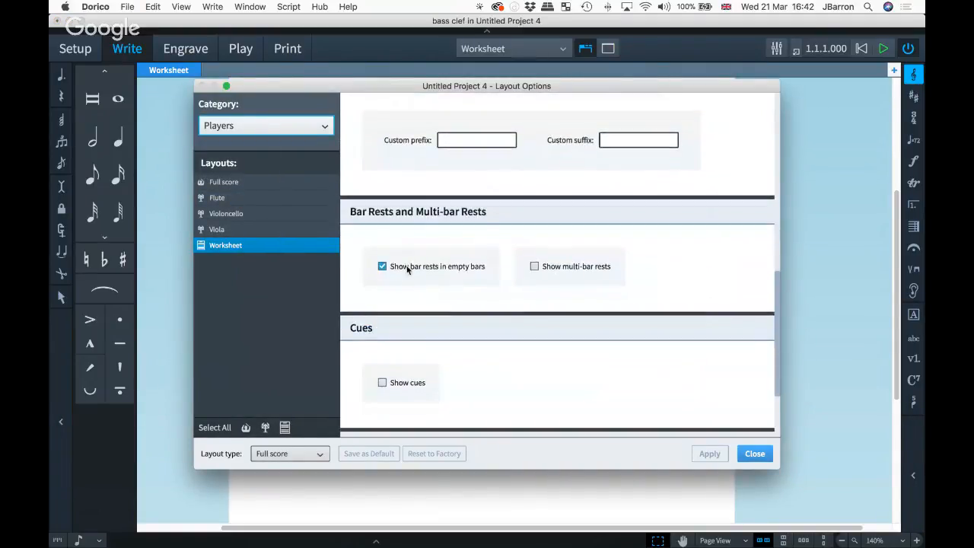
pyautogui.click(382, 267)
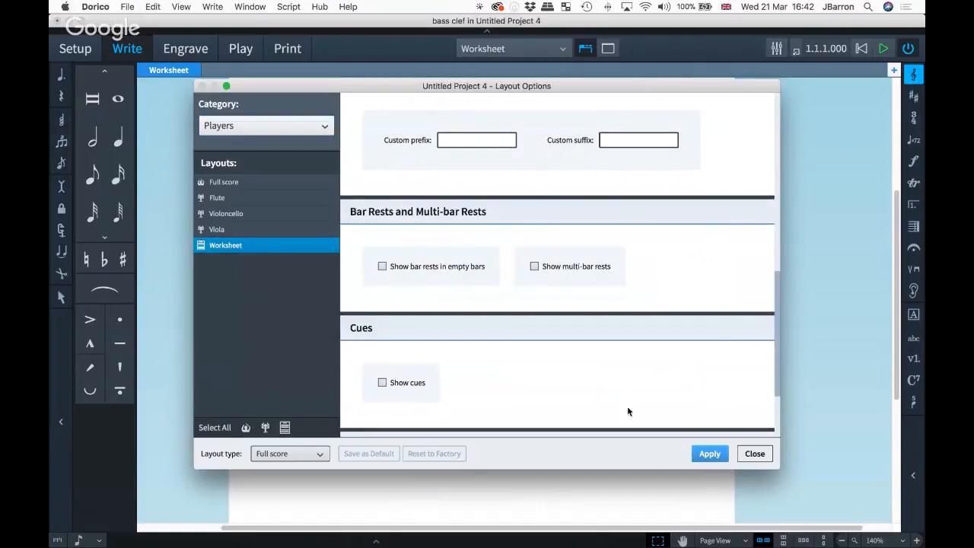
pyautogui.click(744, 454)
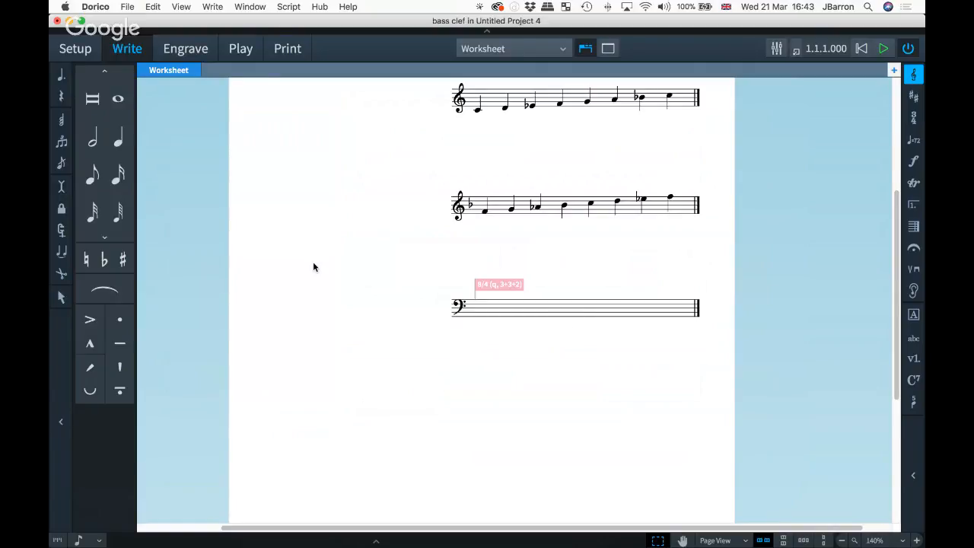
# Add a fourth music frame of similar size below the bass clef frame and filter it to only the alto blank flow.
pyautogui.scroll(2, 316, 282)
pyautogui.hscroll(-2, 317, 282)
pyautogui.press('super+3')
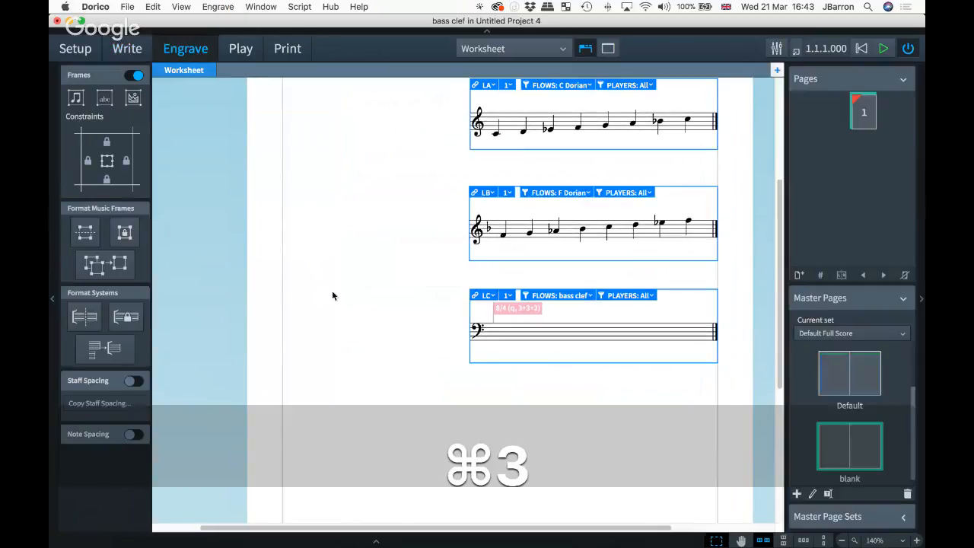
pyautogui.scroll(-5, 307, 270)
pyautogui.hscroll(3, 306, 270)
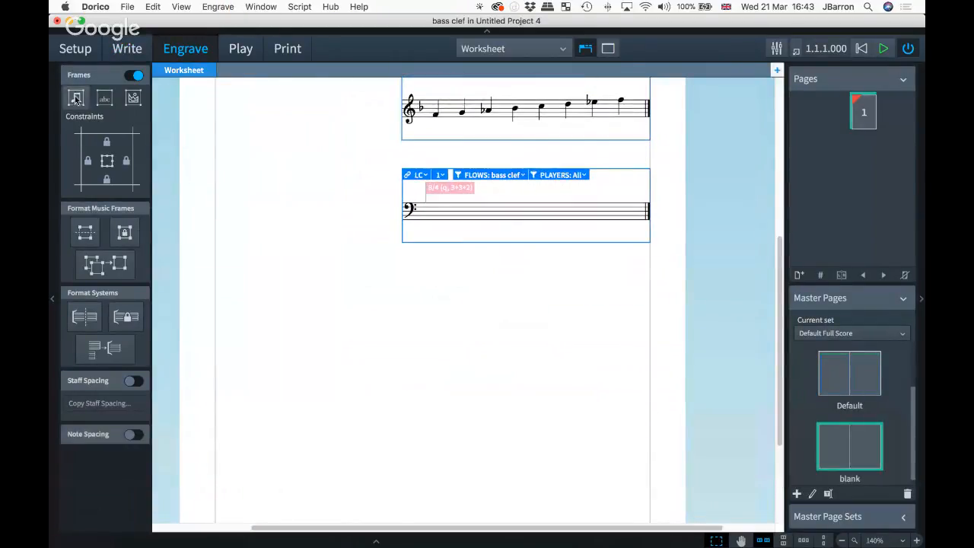
pyautogui.moveTo(401, 266); pyautogui.dragTo(650, 347)
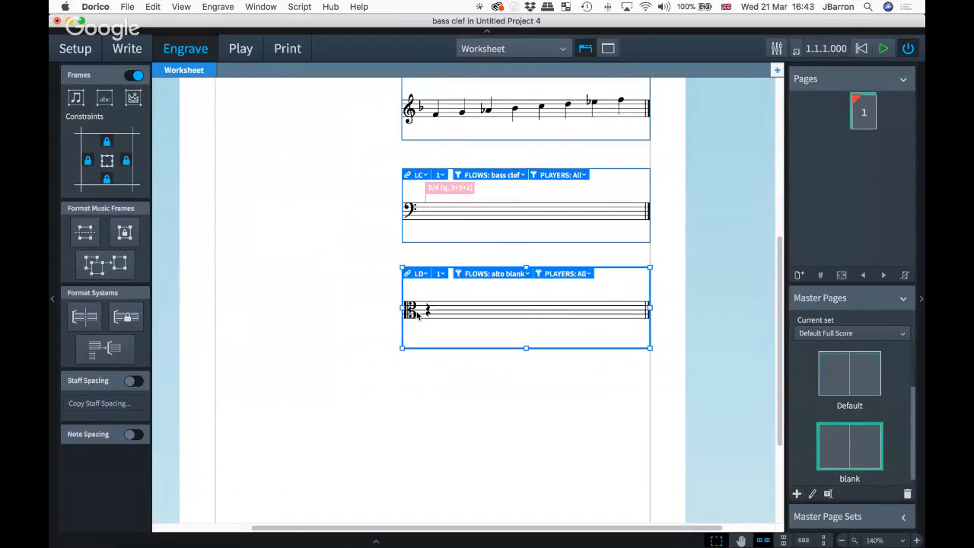
# Enter an 8/4 time signature at the start of the blank alto clef staff.
pyautogui.press('Escape')
pyautogui.press('super+2')
pyautogui.hotkey('shift', 'm')
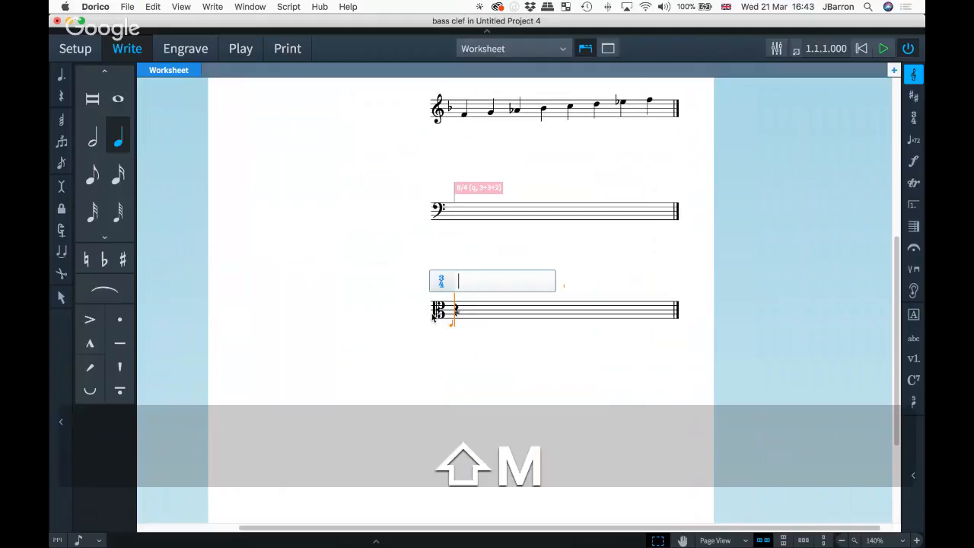
pyautogui.write('8/8')
pyautogui.press('Return')
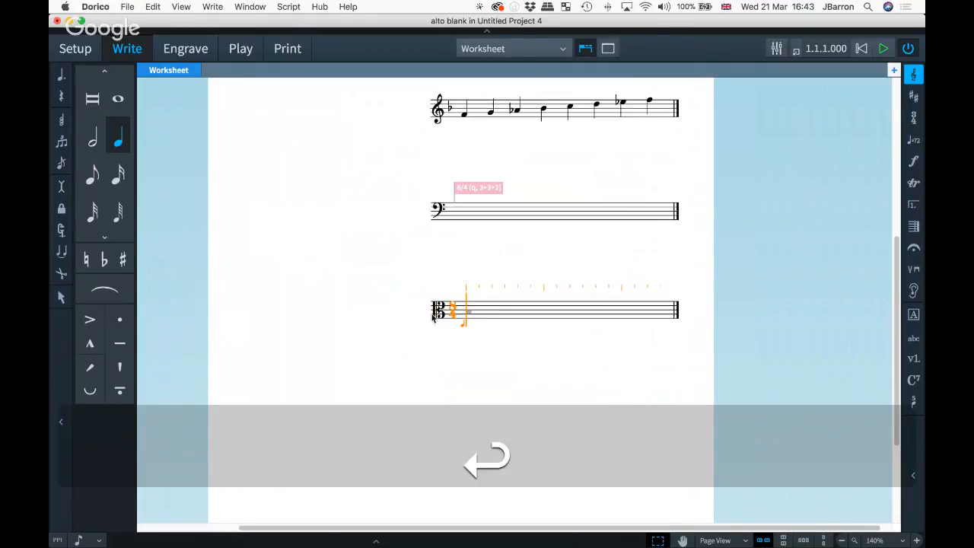
pyautogui.press('Escape')
# Hide the 8/4 time signature on the alto clef staff through its properties.
pyautogui.press('super+8')
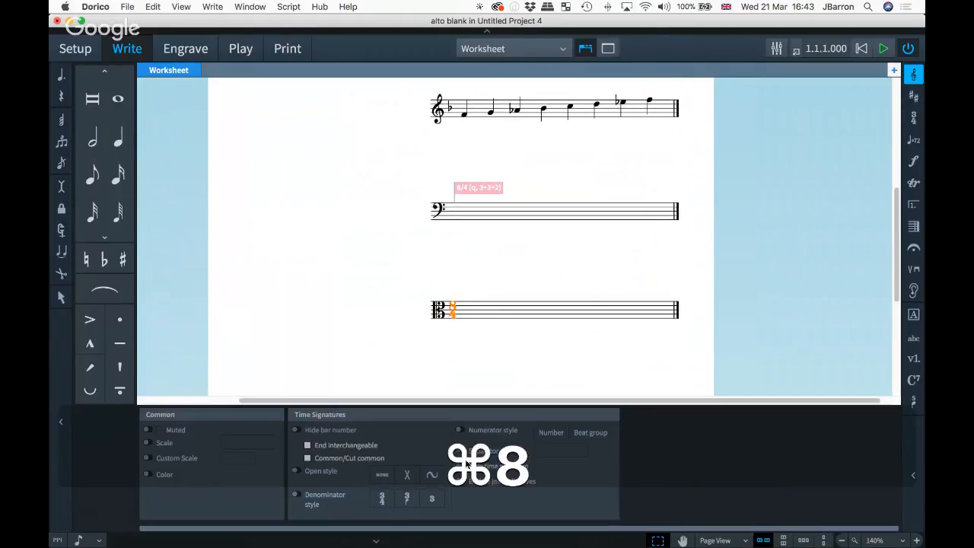
pyautogui.click(457, 347)
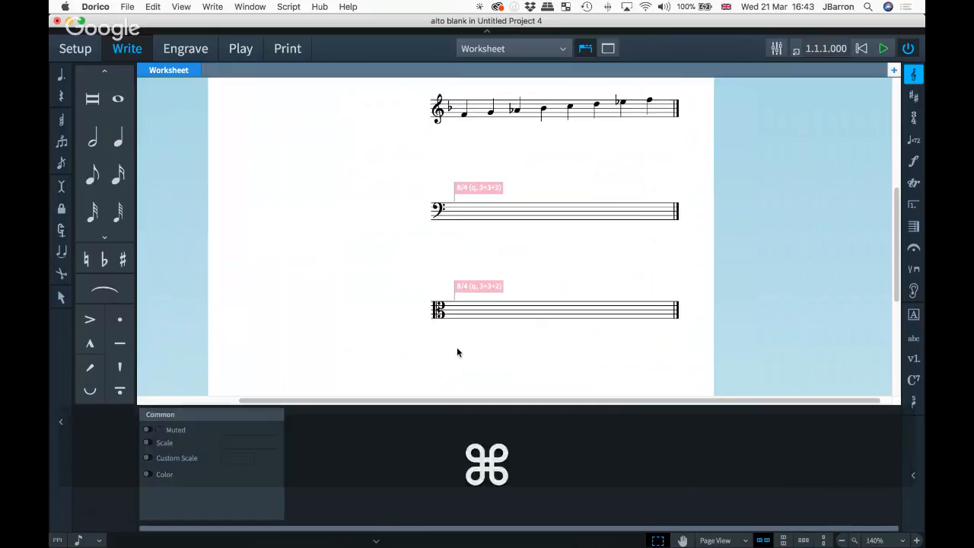
pyautogui.press('super+8')
pyautogui.scroll(5, 467, 355)
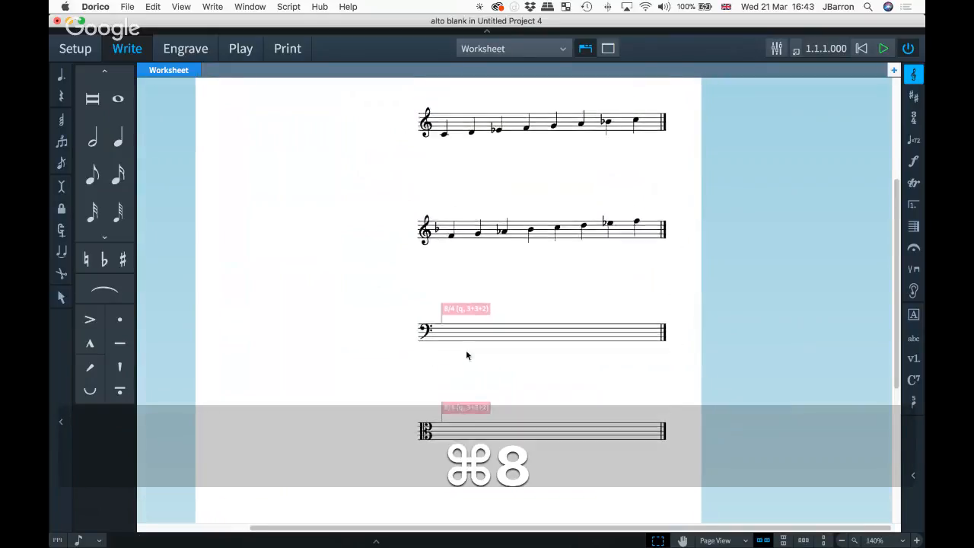
# Set the automatic barline at the end of flow to Normal barline for all flows in the Notation Options.
pyautogui.scroll(-3, 662, 339)
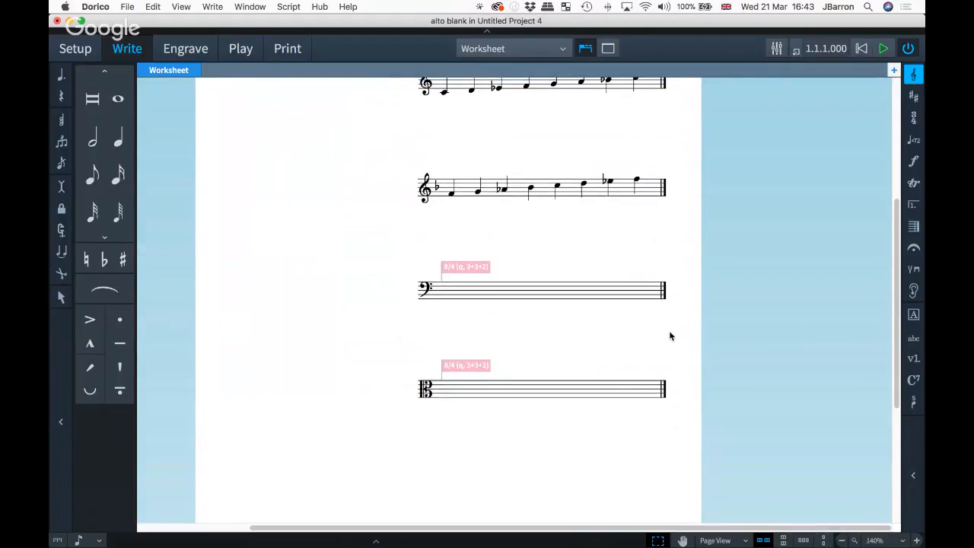
pyautogui.press('shift+super+n')
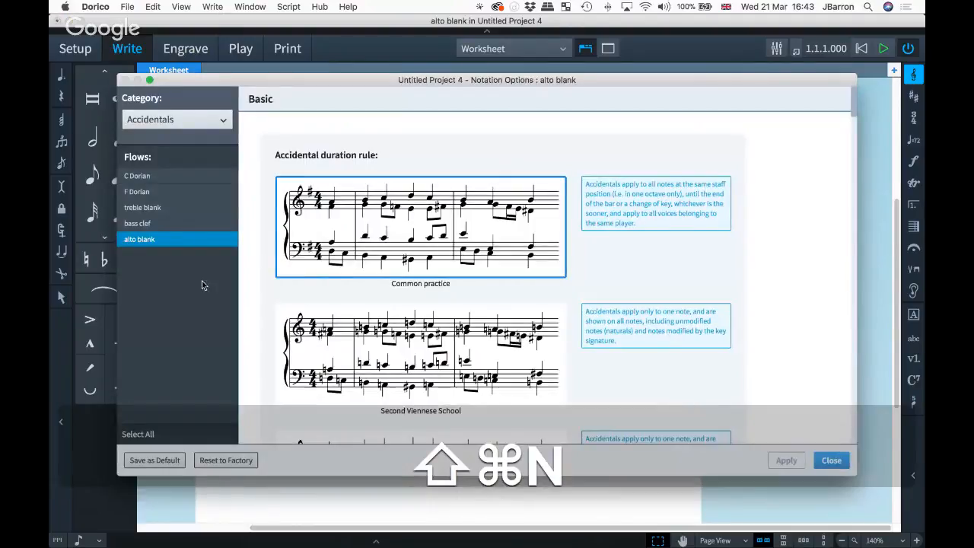
pyautogui.click(148, 120)
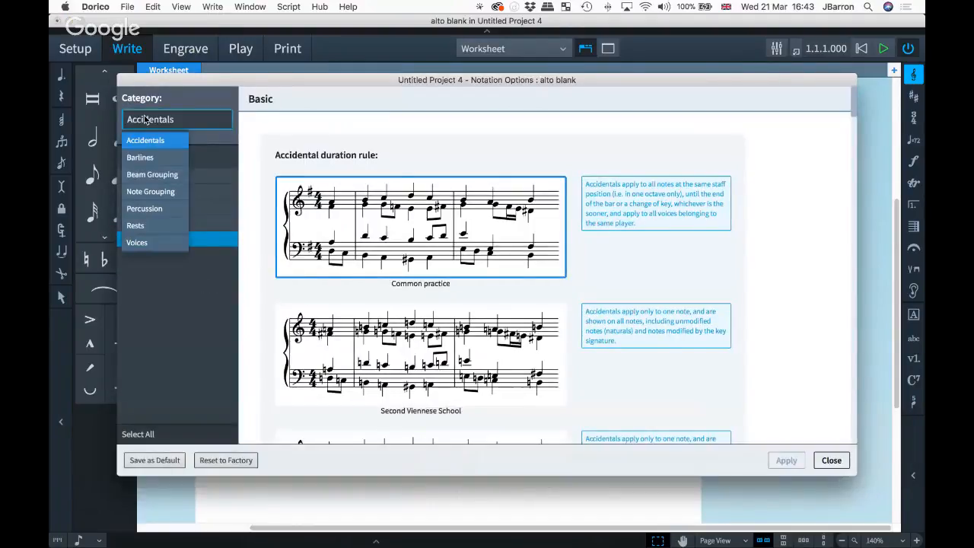
pyautogui.click(149, 158)
pyautogui.click(580, 220)
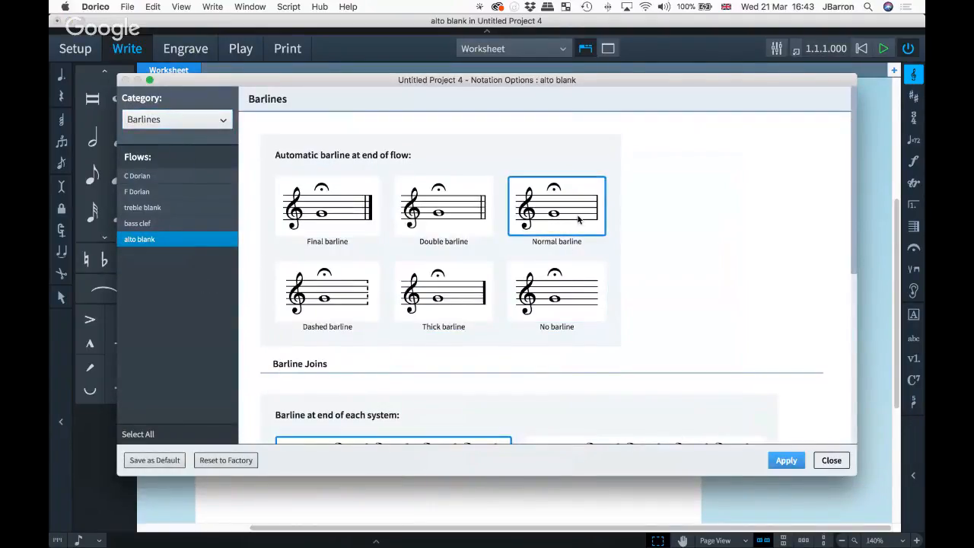
pyautogui.keyDown('shift'); pyautogui.click(150, 176); pyautogui.keyUp('shift')
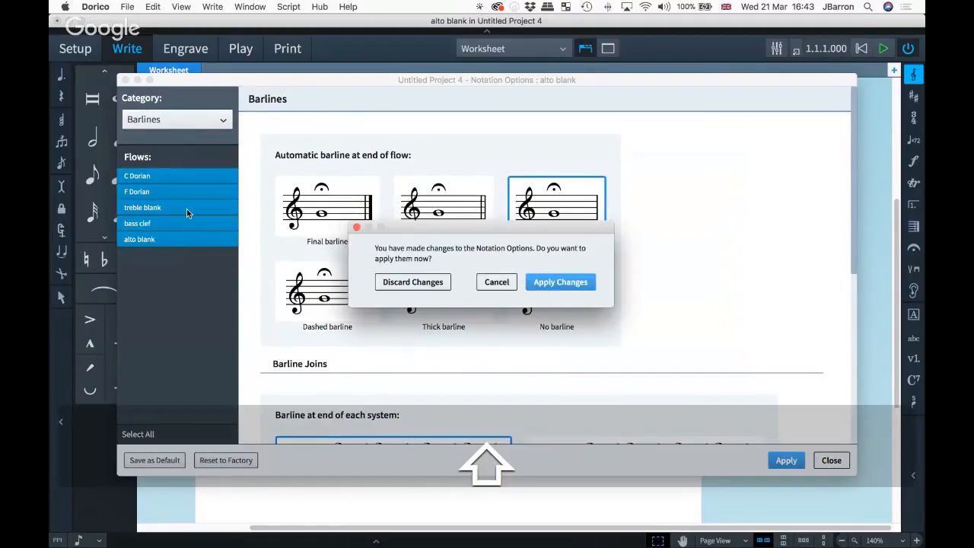
pyautogui.click(412, 282)
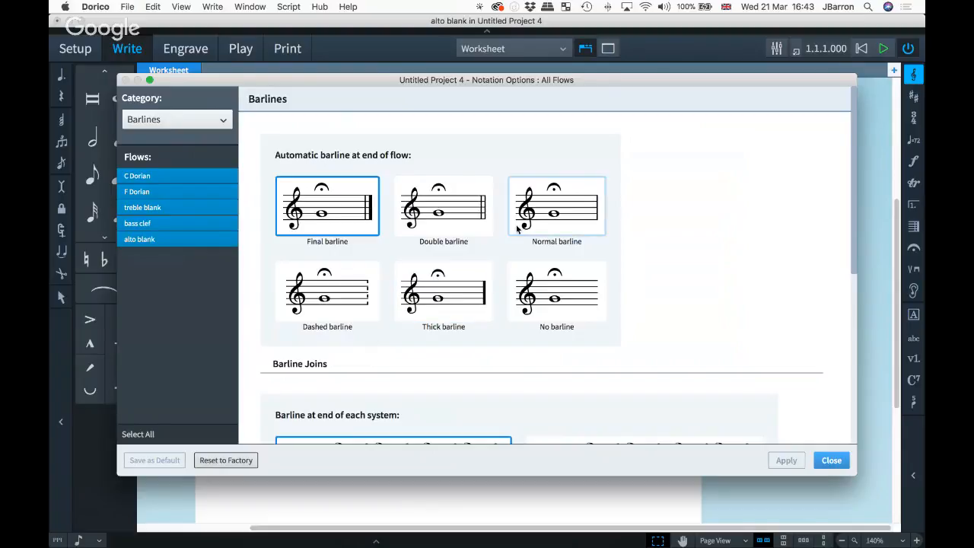
pyautogui.click(546, 217)
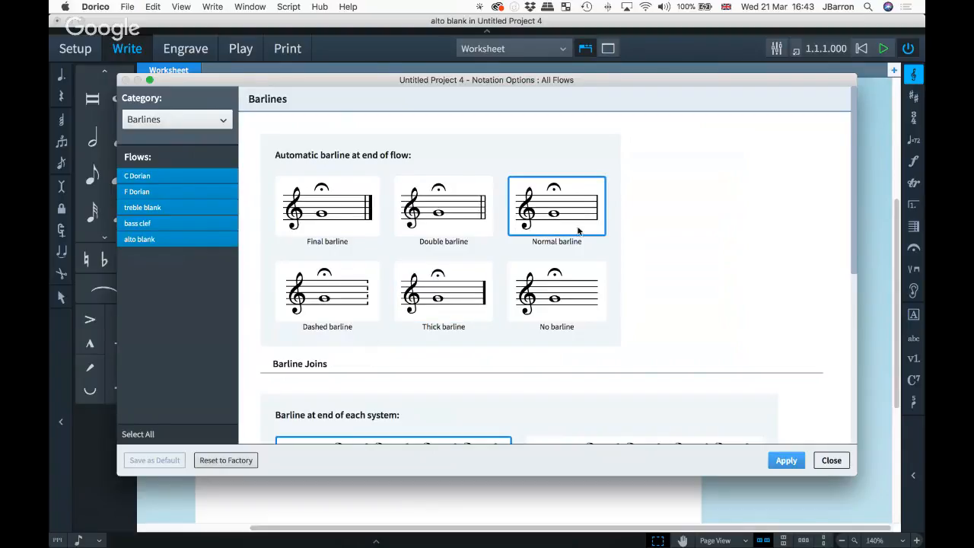
pyautogui.click(784, 460)
pyautogui.click(826, 460)
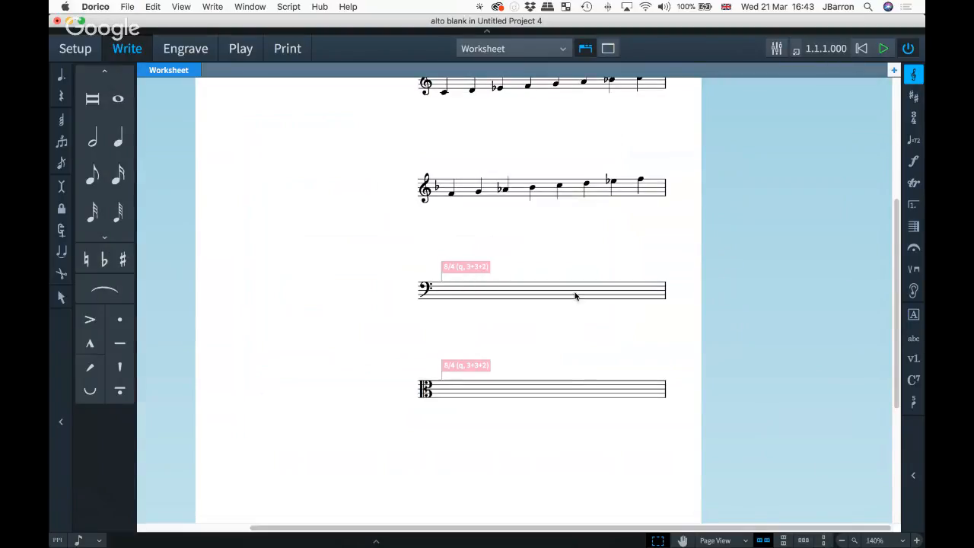
# Filter the third music frame in Engrave mode to show only the alto blank flow instead of the bass clef flow.
pyautogui.scroll(4, 574, 294)
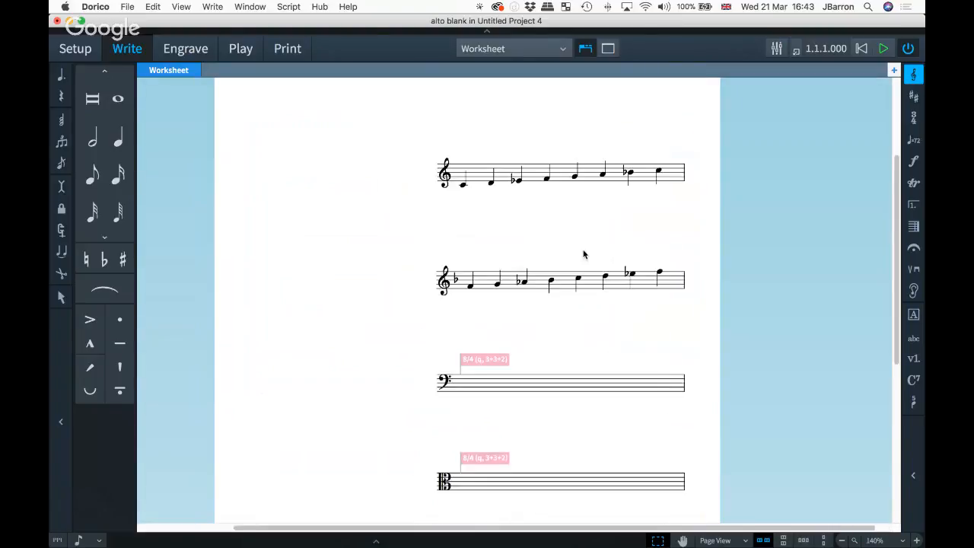
pyautogui.scroll(-2, 583, 254)
pyautogui.scroll(-5, 567, 281)
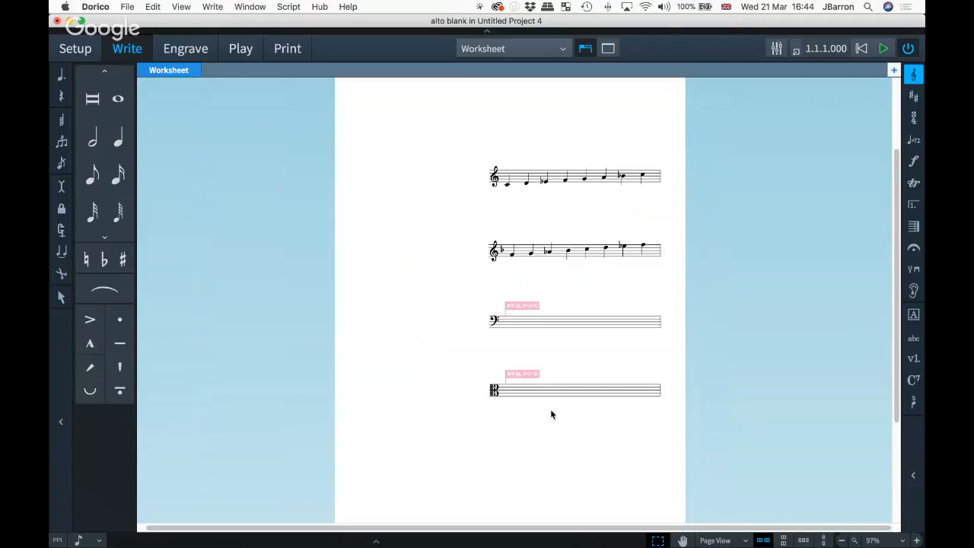
pyautogui.press('super+3')
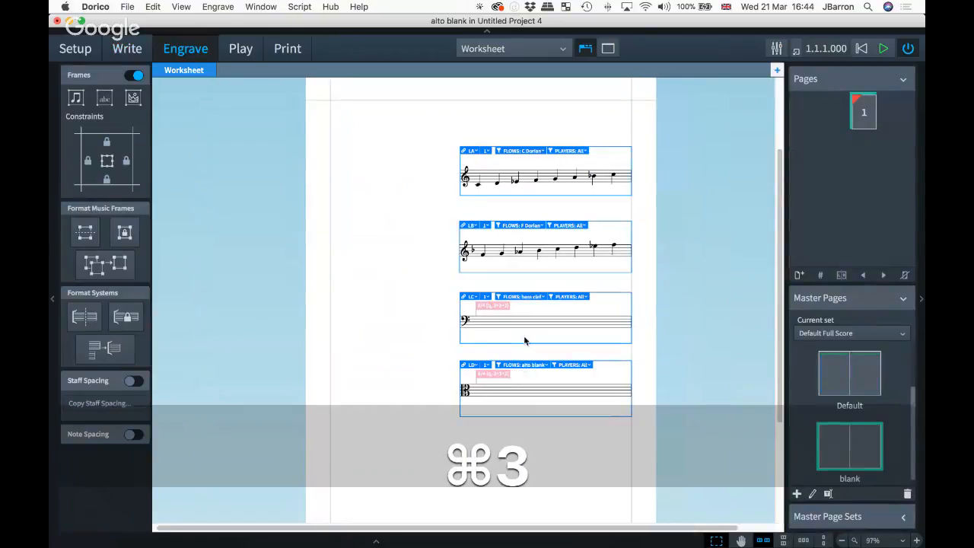
pyautogui.scroll(3, 526, 302)
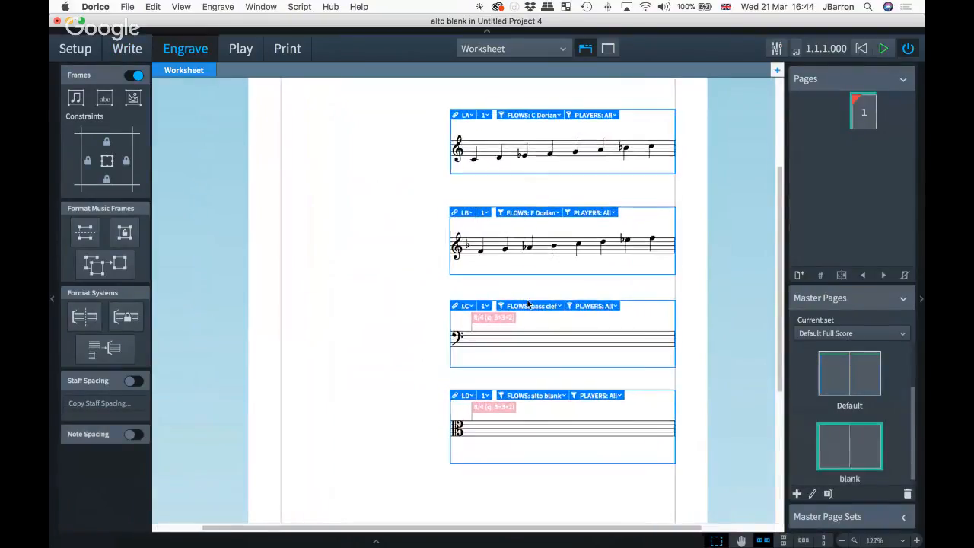
pyautogui.click(531, 306)
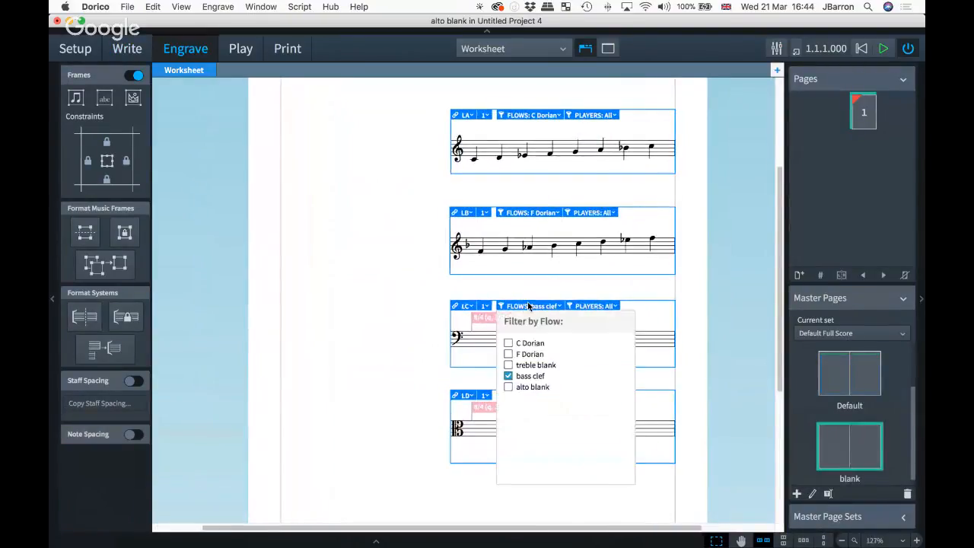
pyautogui.click(507, 387)
pyautogui.click(507, 377)
pyautogui.click(399, 388)
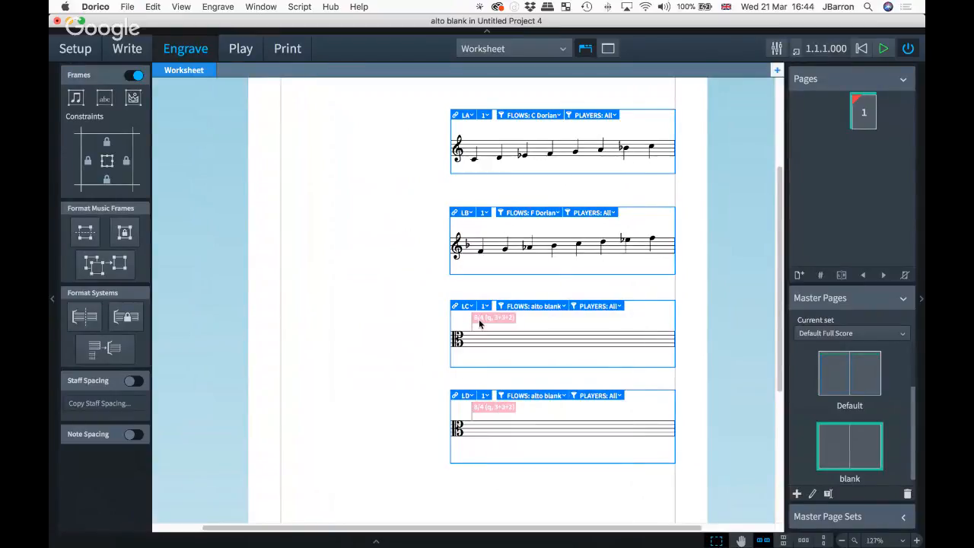
# Filter the fourth music frame to only the bass clef flow, and return to Write mode.
pyautogui.click(547, 395)
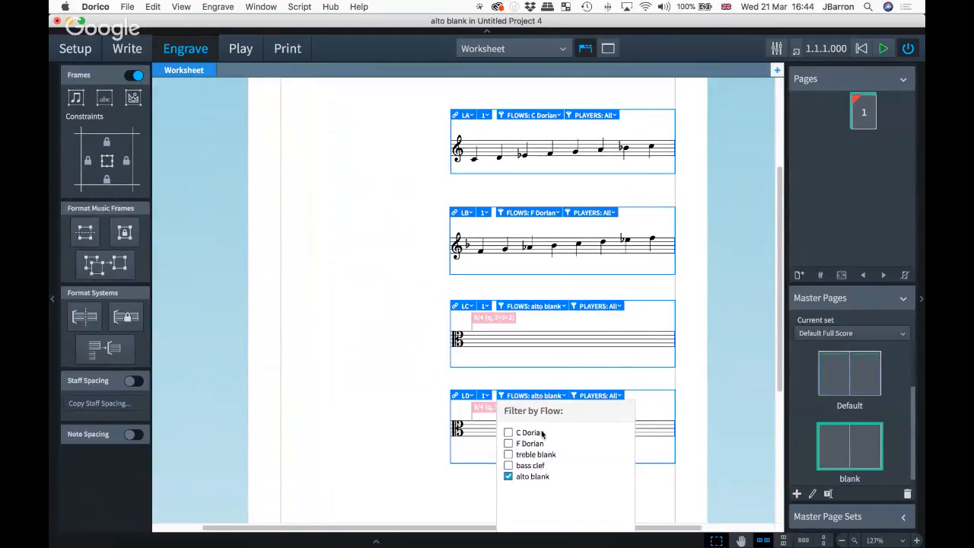
pyautogui.click(508, 465)
pyautogui.click(507, 477)
pyautogui.click(392, 425)
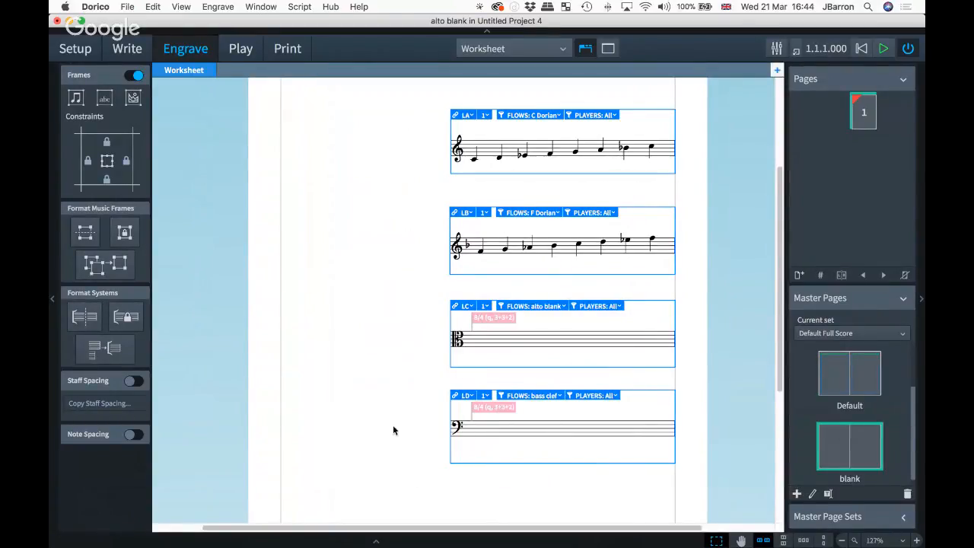
pyautogui.press('super+2')
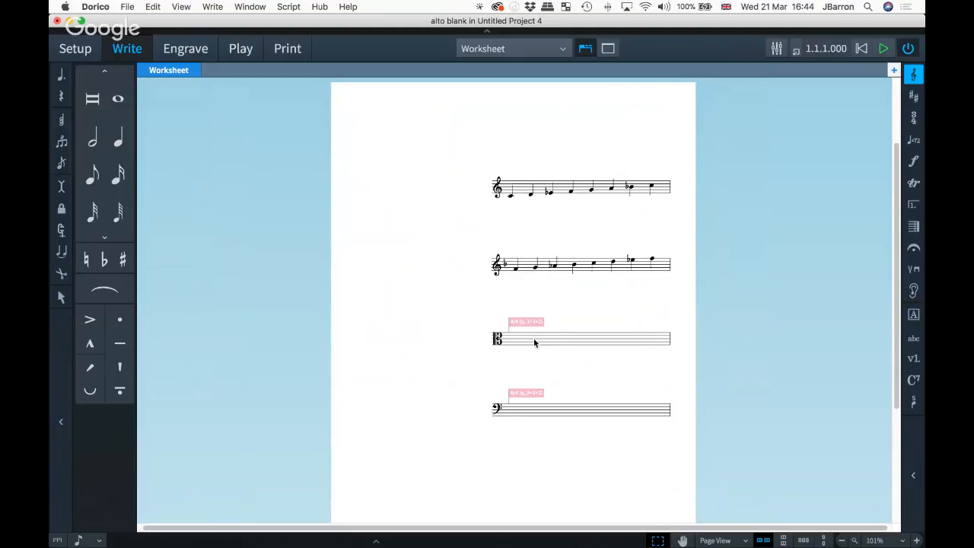
# Widen the alto blank frame leftward and move the bass clef frame slightly lower against the page's left margin.
pyautogui.press('super+3')
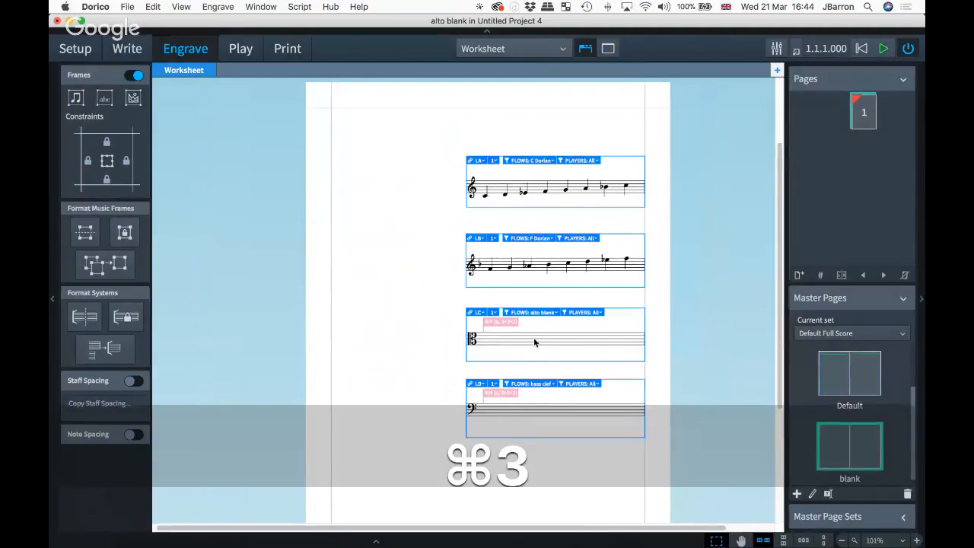
pyautogui.click(467, 334)
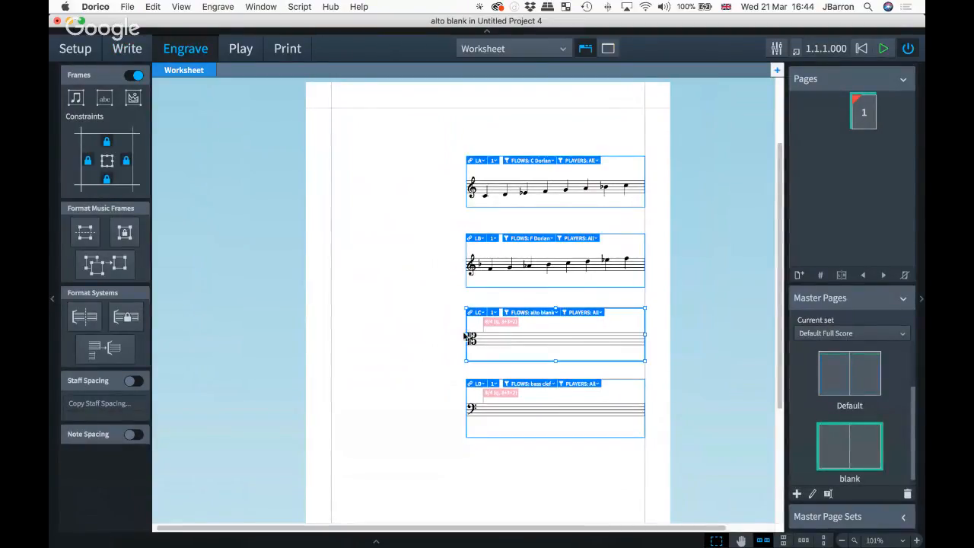
pyautogui.moveTo(467, 335); pyautogui.dragTo(364, 339)
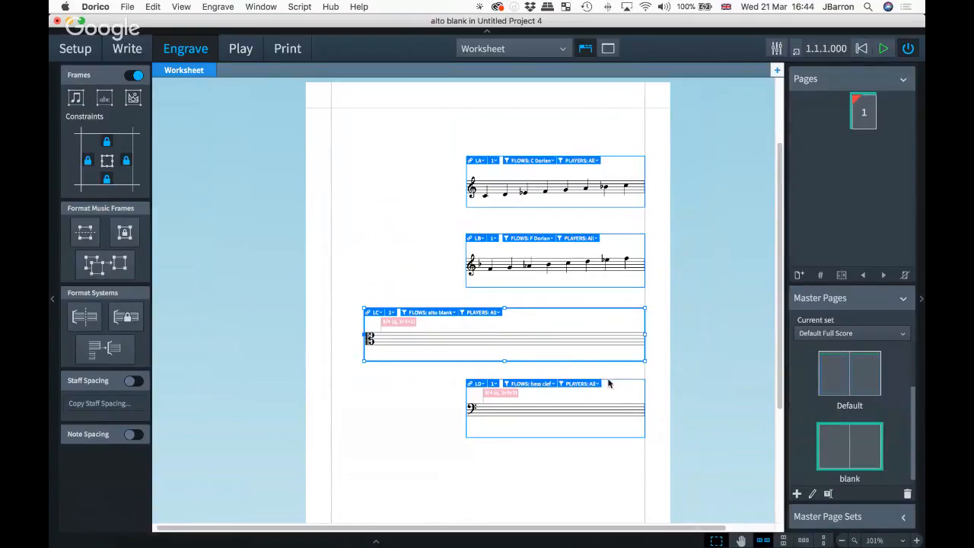
pyautogui.click(448, 395)
pyautogui.moveTo(448, 394); pyautogui.dragTo(448, 396)
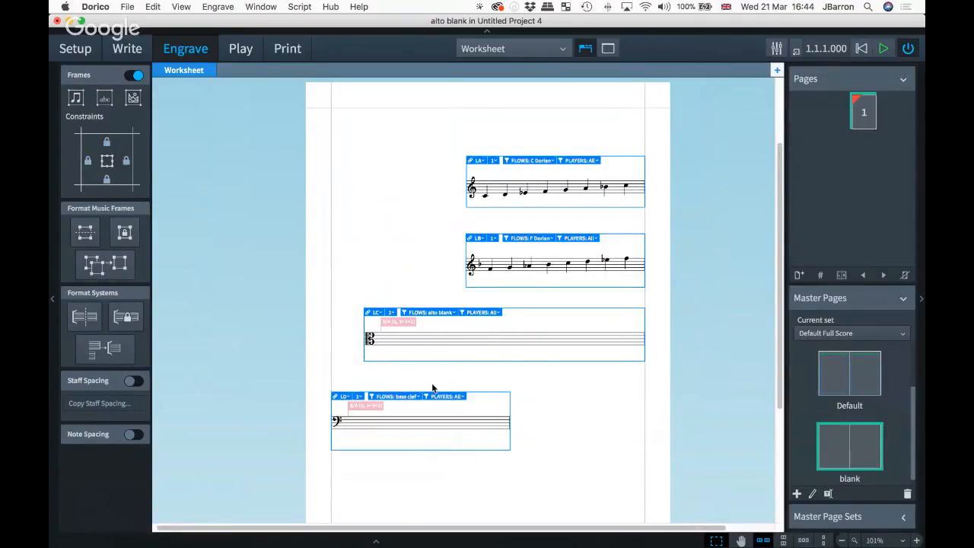
pyautogui.press('super+2')
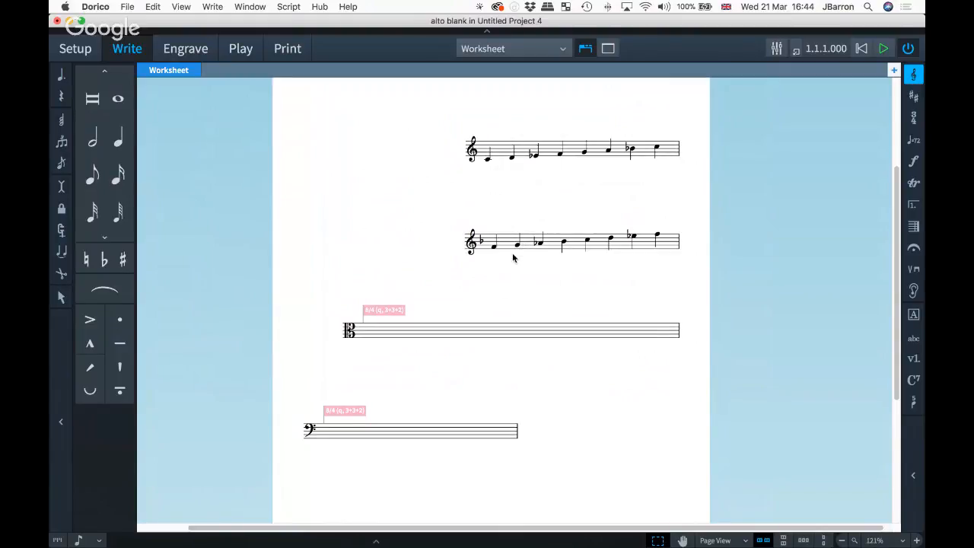
# Add a new flow named "Whatever you like" and include it in the Worksheet layout.
pyautogui.press('super+1')
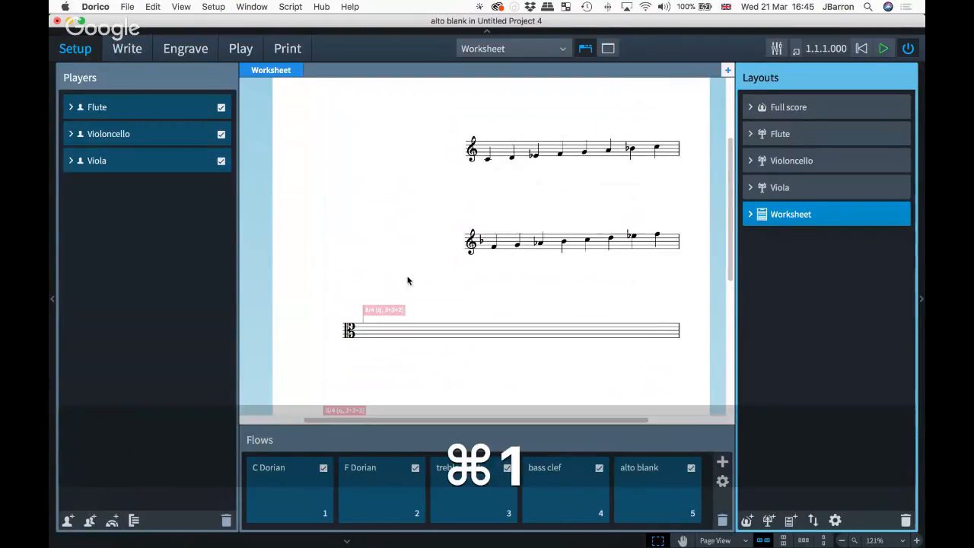
pyautogui.click(723, 462)
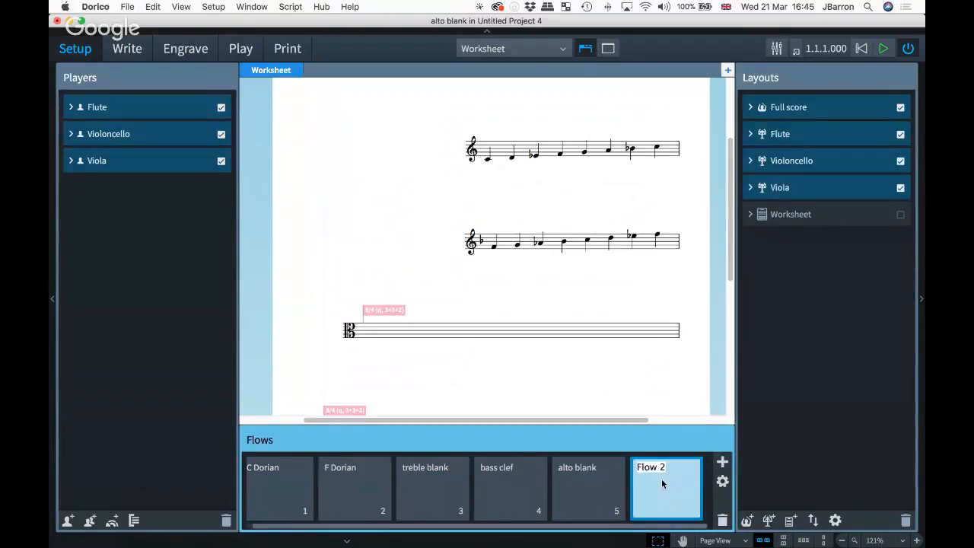
pyautogui.write('Whatever you like')
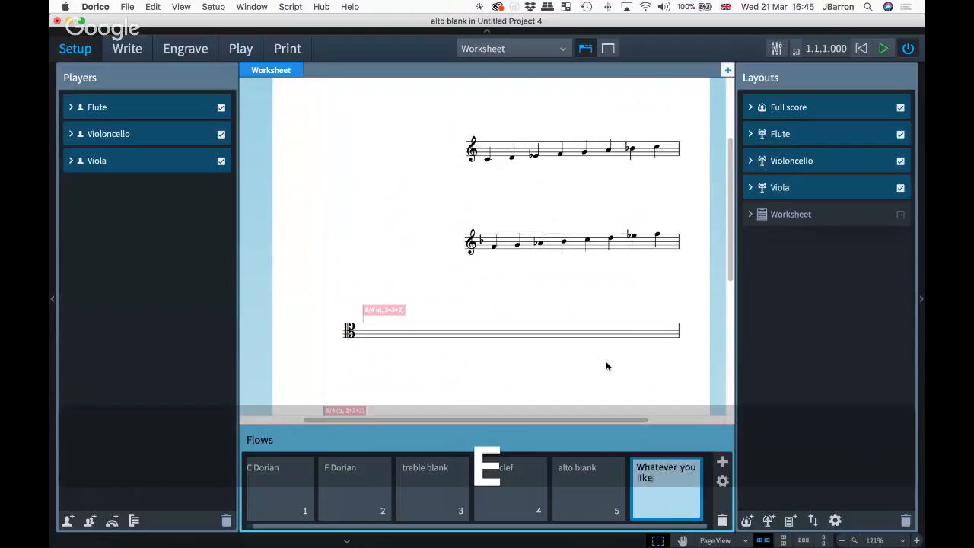
pyautogui.click(661, 486)
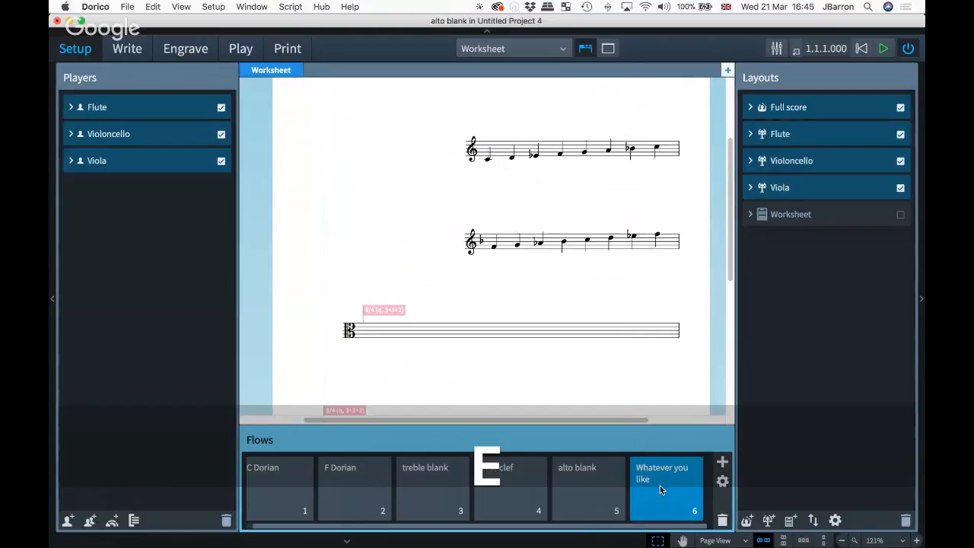
pyautogui.click(801, 215)
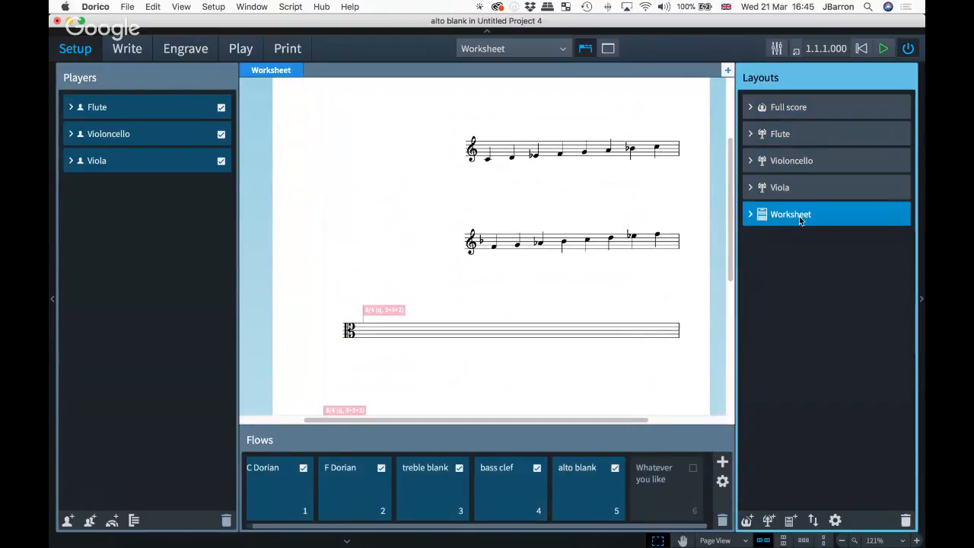
pyautogui.click(693, 469)
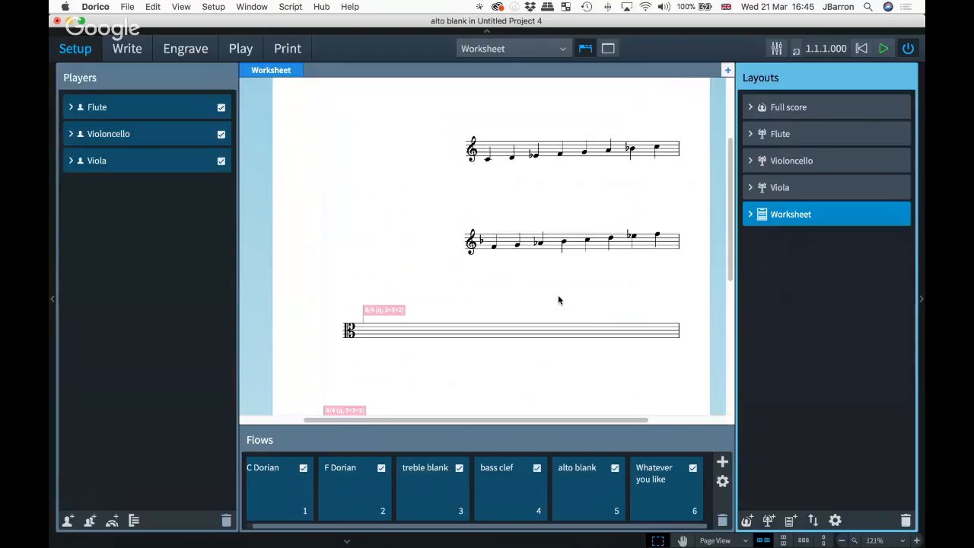
# Bring up Modal Writing-Ear Training_Dorian.pdf in Preview and examine the reference worksheet's exercises, labels and clefs.
pyautogui.press('super+3')
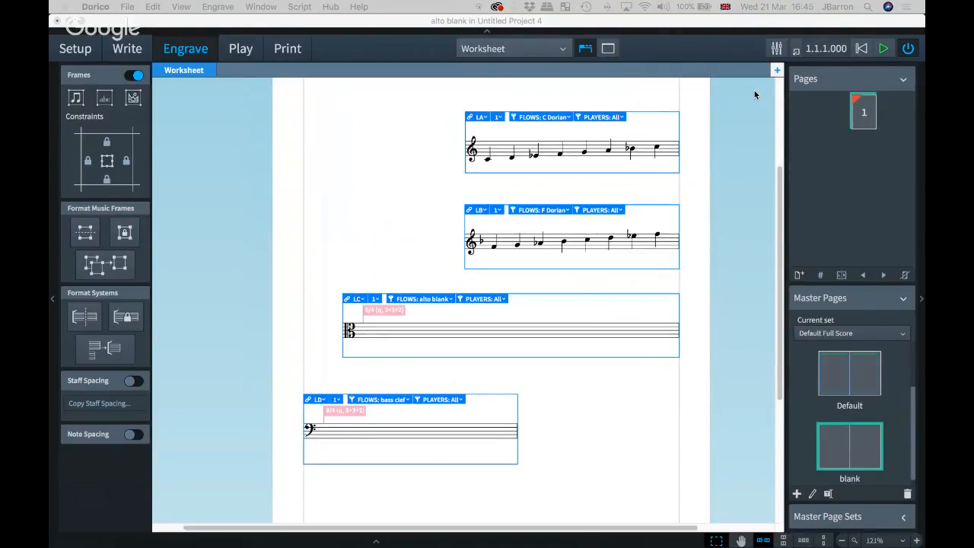
pyautogui.moveTo(925, 159); pyautogui.dragTo(345, 30)
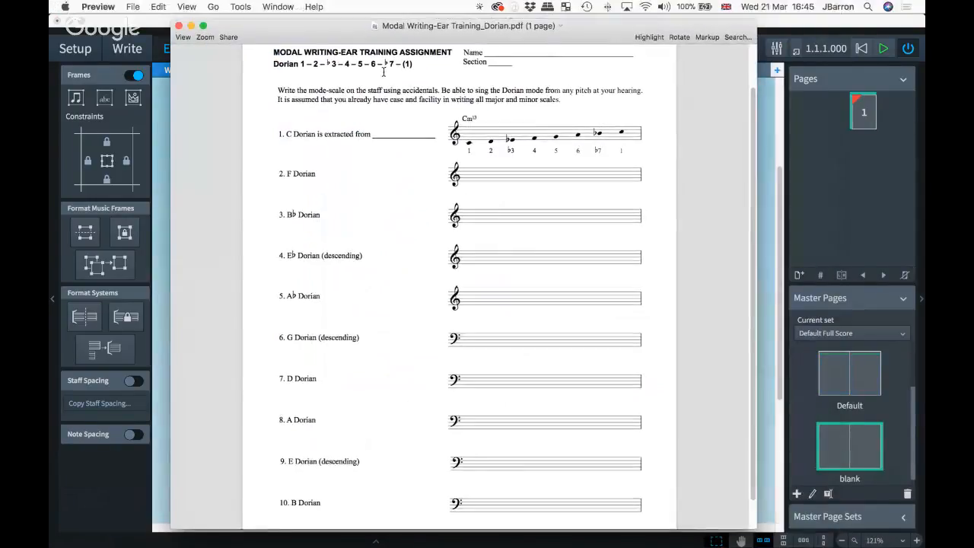
pyautogui.scroll(-2, 406, 264)
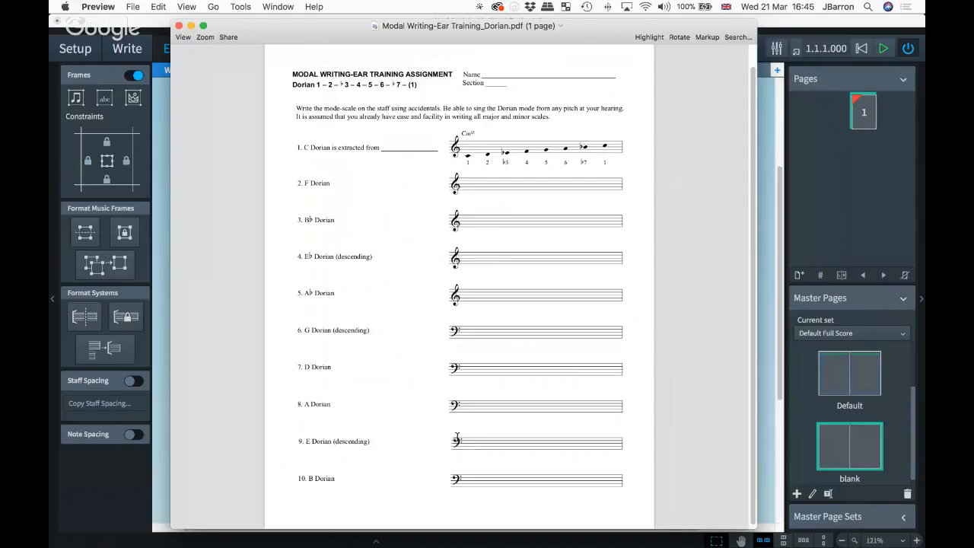
pyautogui.moveTo(304, 27); pyautogui.dragTo(921, 30)
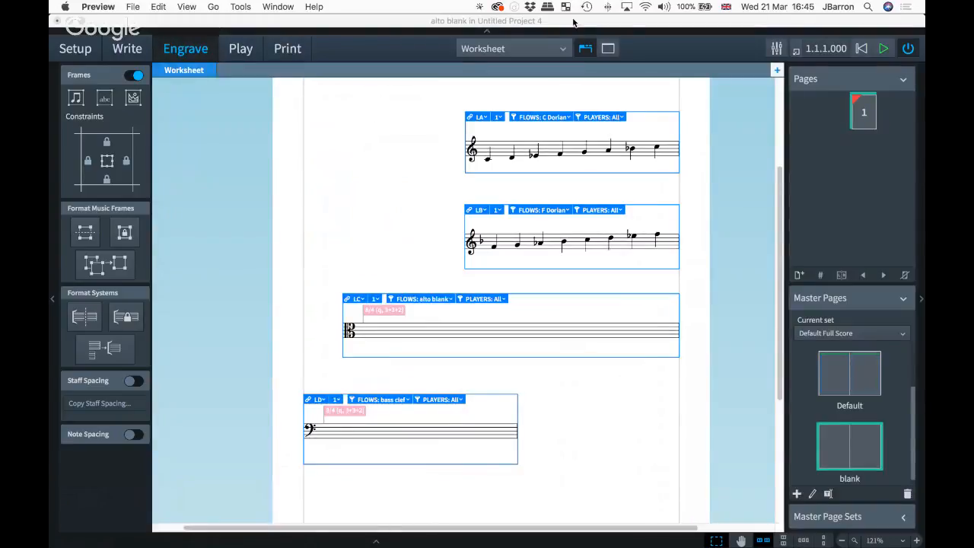
pyautogui.click(788, 101)
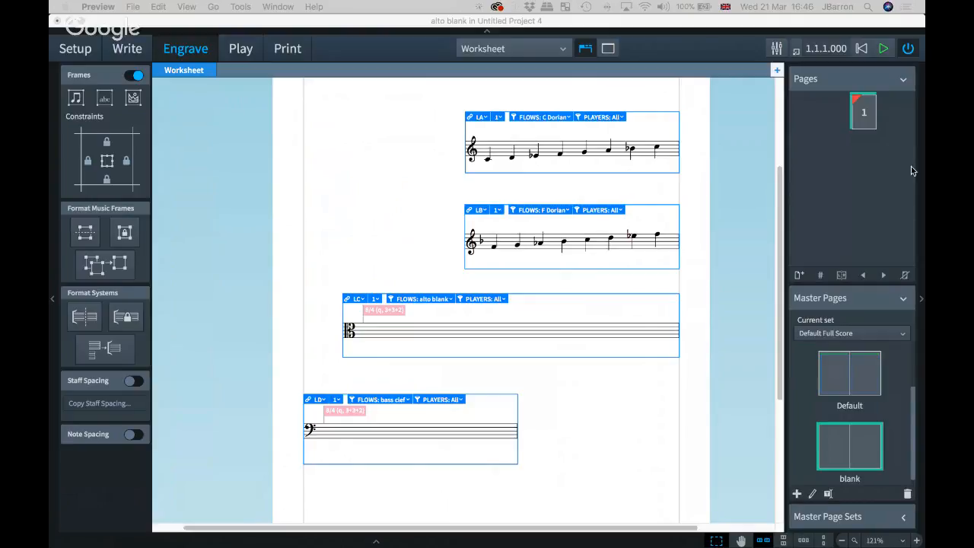
# Return to Dorico and look through the project's import choices for flows, MIDI and MusicXML.
pyautogui.click(355, 188)
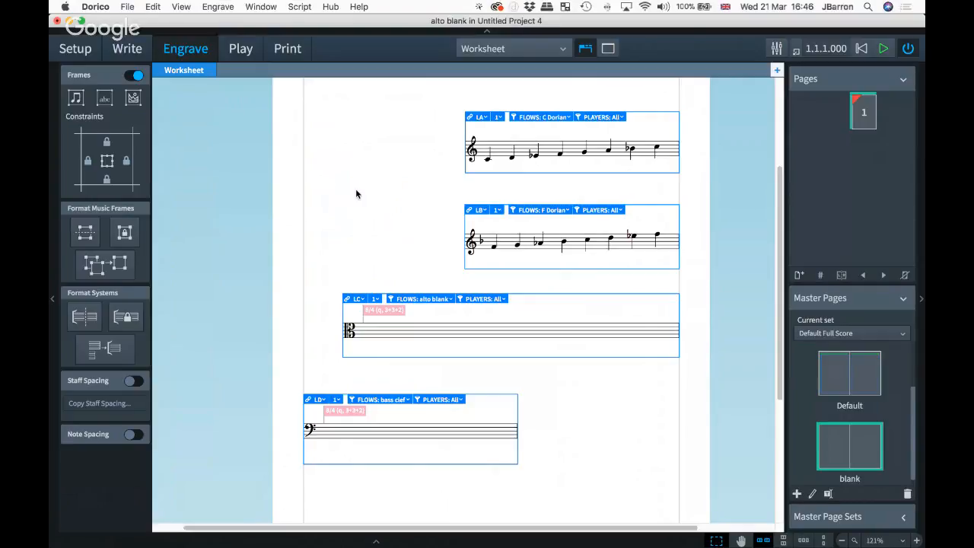
pyautogui.click(128, 6)
pyautogui.moveTo(202, 141)
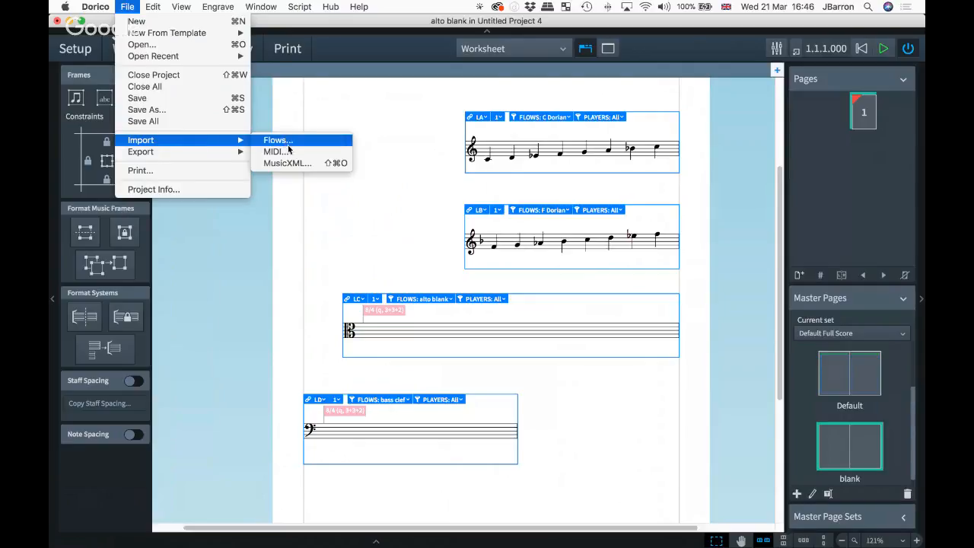
pyautogui.click(295, 229)
# In Setup mode, place the "Whatever you like" flow last in the flow order, after alto blank.
pyautogui.press('super+1')
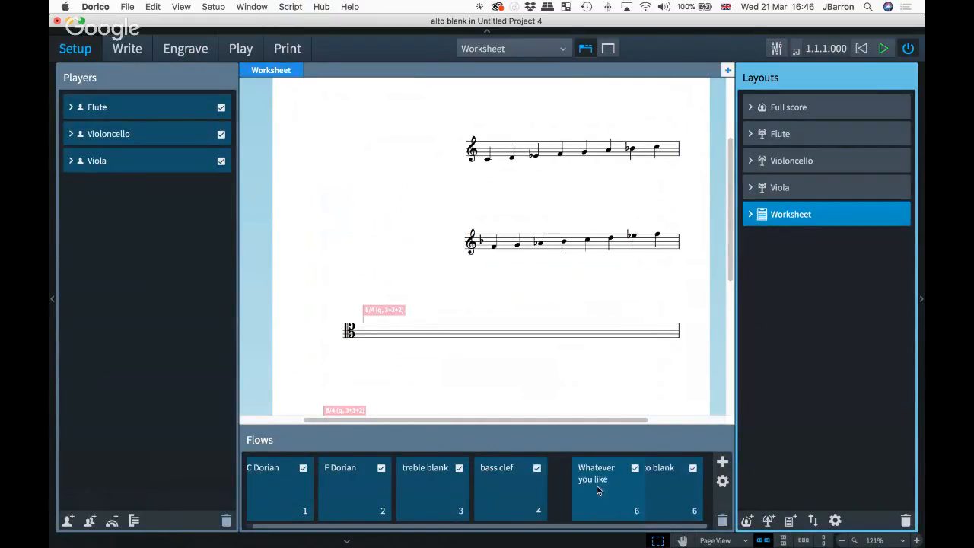
pyautogui.click(656, 482)
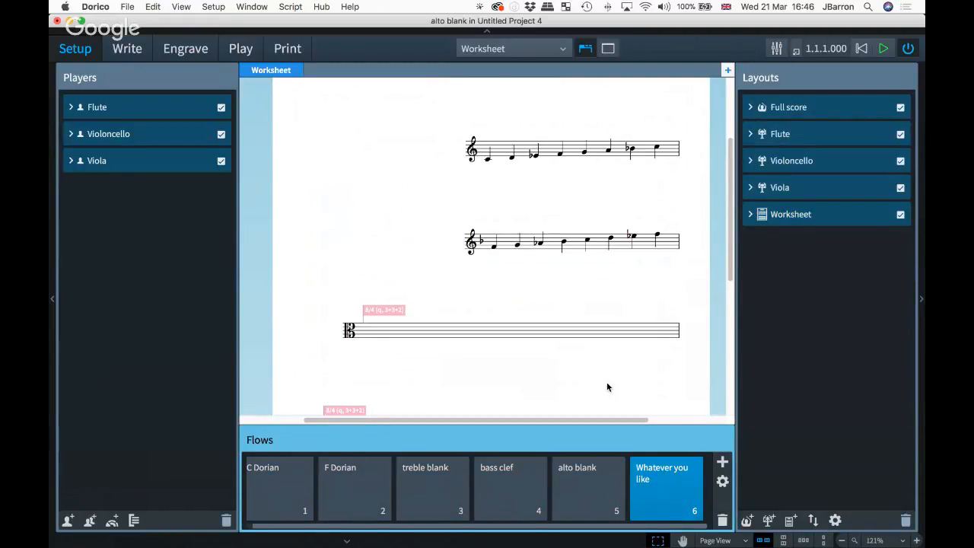
# Show the Full score layout in Write mode and look over the C Dorian, F Dorian and treble blank pages.
pyautogui.press('super+2')
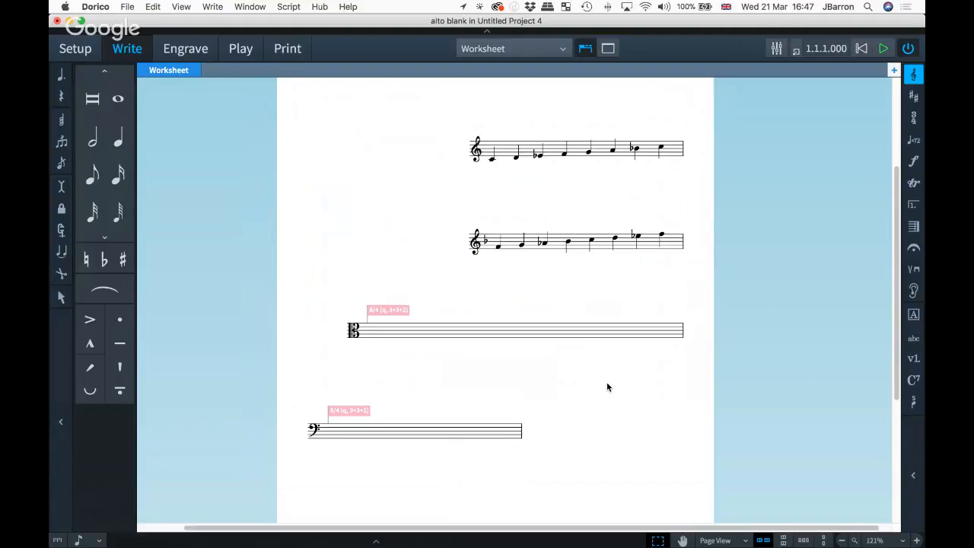
pyautogui.click(476, 49)
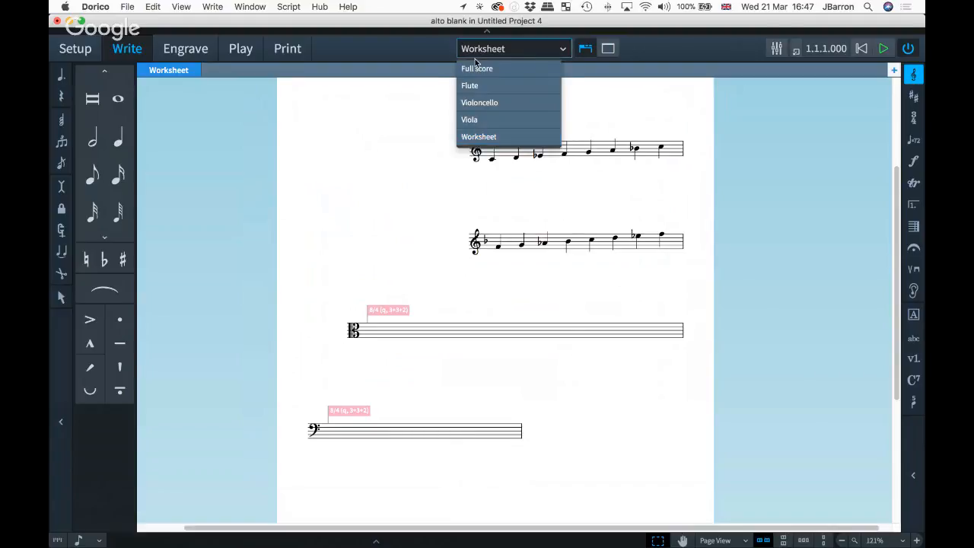
pyautogui.click(474, 67)
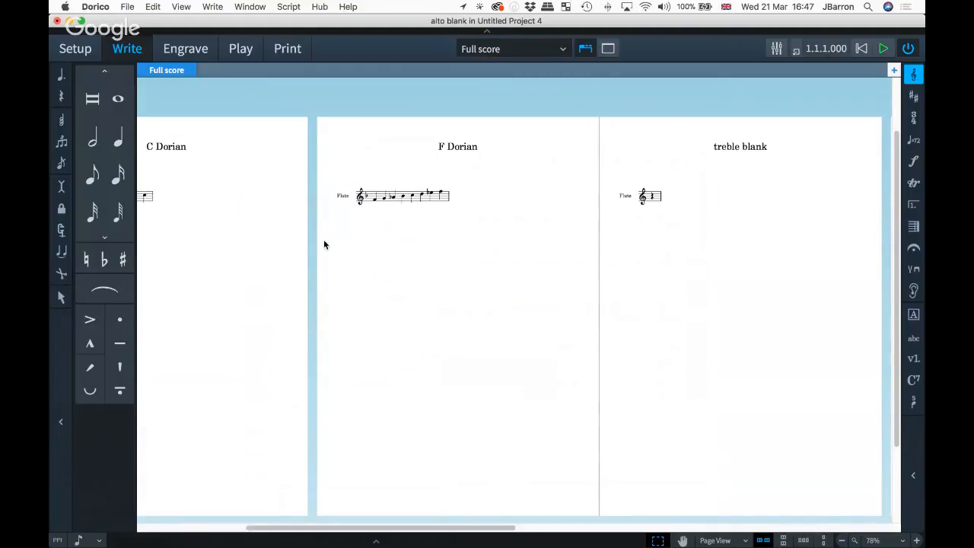
pyautogui.hscroll(-5, 323, 244)
pyautogui.hscroll(1, 366, 214)
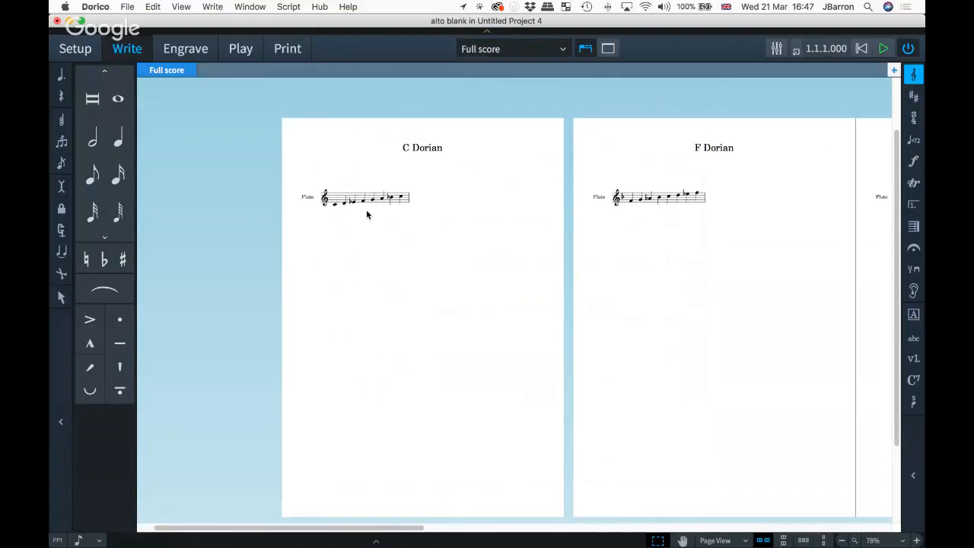
pyautogui.hscroll(3, 366, 214)
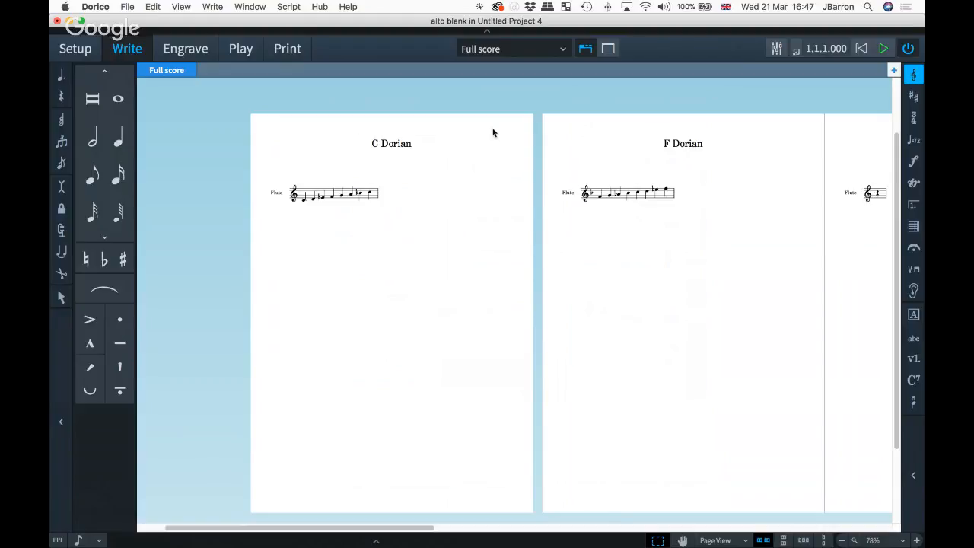
# In Engrave mode, add a graphics frame below the C Dorian staff and load the DORICO logo RGB PNG from Discover March files.
pyautogui.click(185, 49)
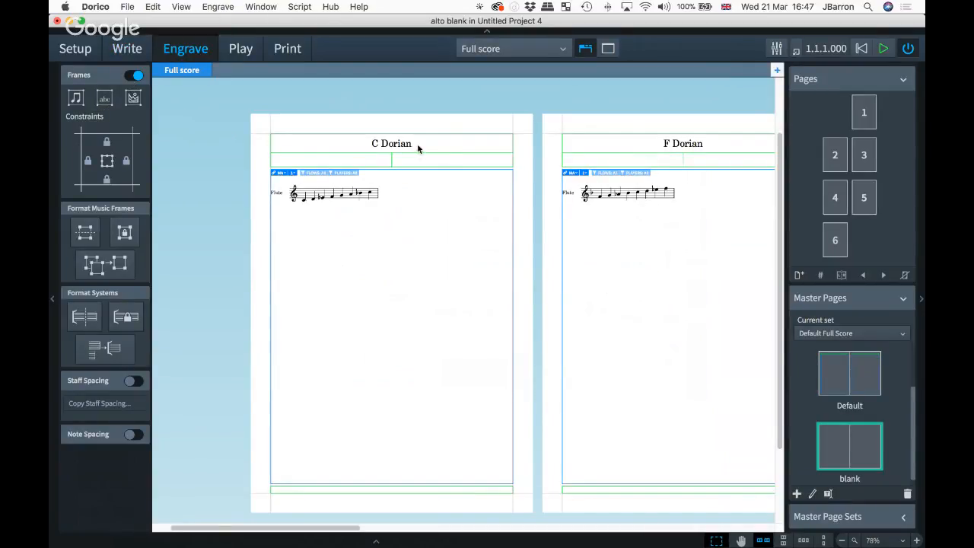
pyautogui.click(131, 101)
pyautogui.moveTo(324, 244); pyautogui.dragTo(464, 334)
pyautogui.doubleClick(386, 267)
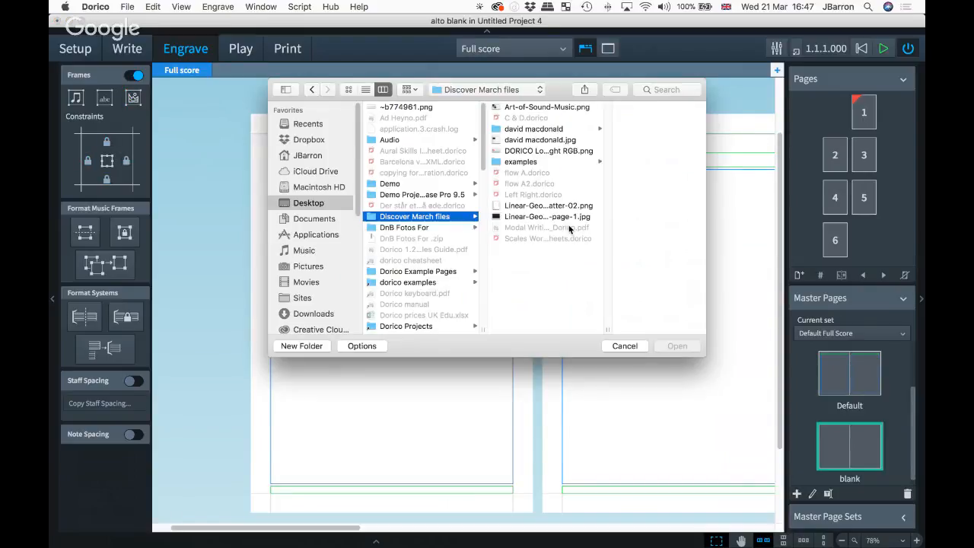
pyautogui.click(523, 151)
pyautogui.click(659, 346)
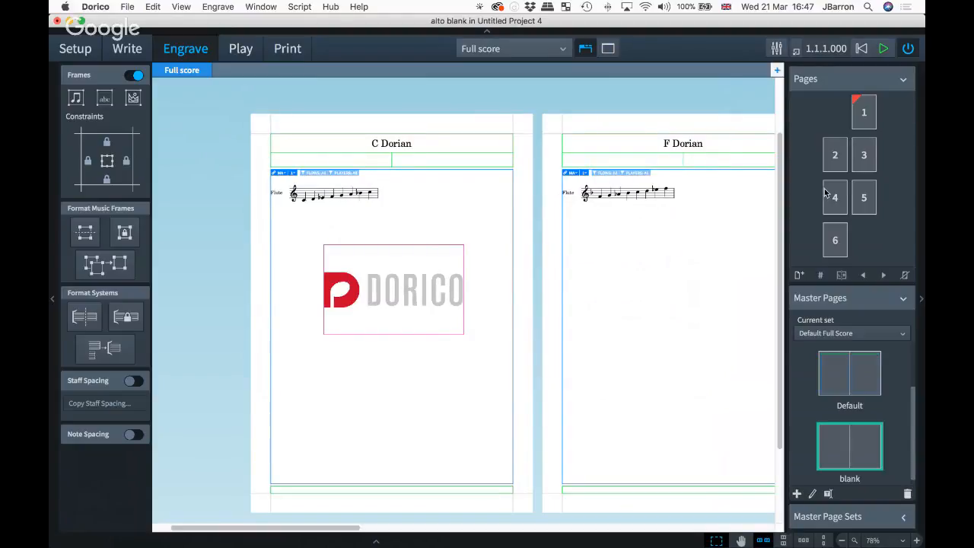
# Copy the first page's layout with its logo frame to page 2 of the full score, and clear the frame selection.
pyautogui.click(430, 244)
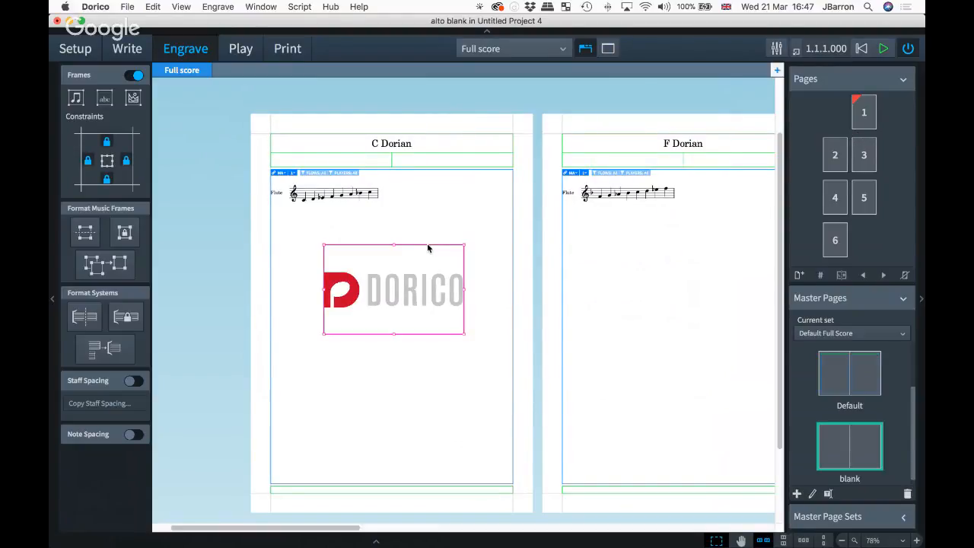
pyautogui.click(839, 153)
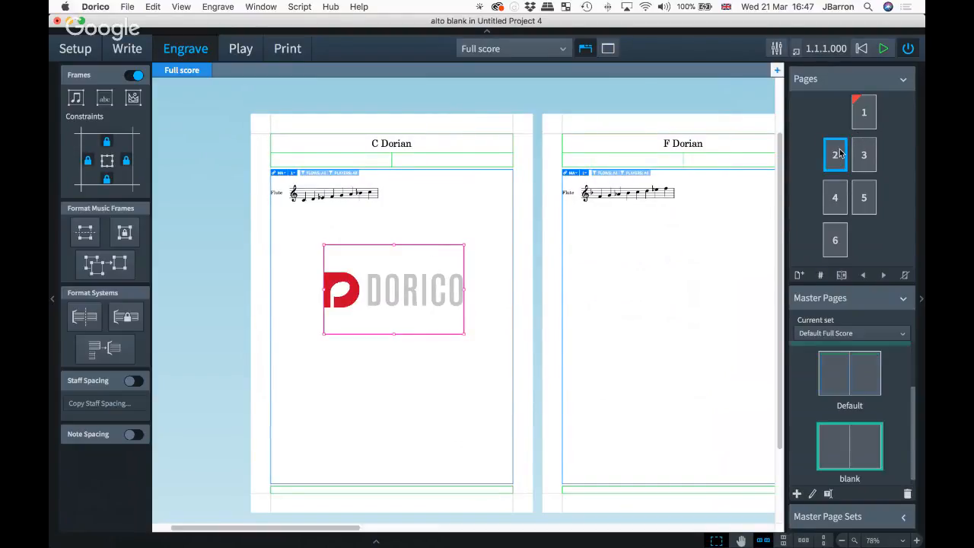
pyautogui.rightClick(839, 153)
pyautogui.click(837, 211)
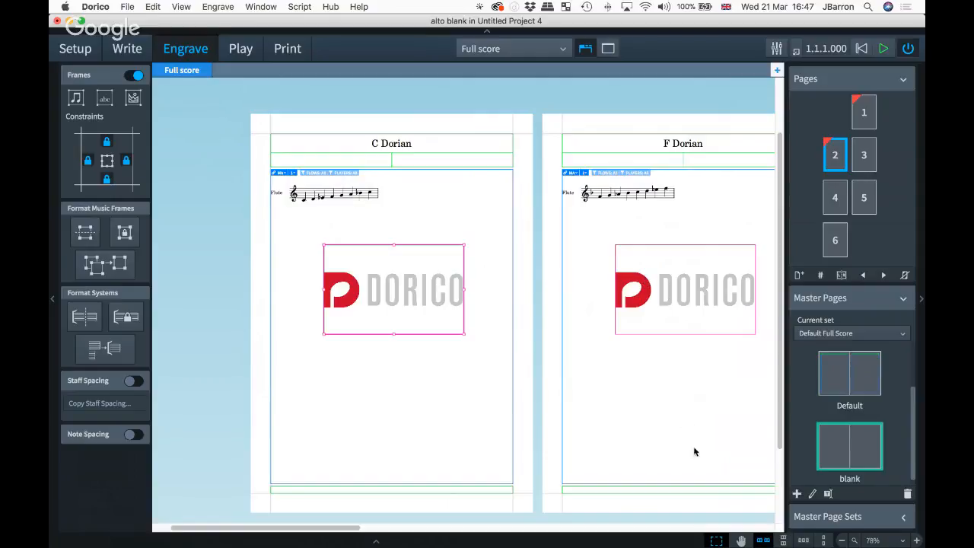
pyautogui.hscroll(2, 682, 391)
pyautogui.scroll(1, 682, 391)
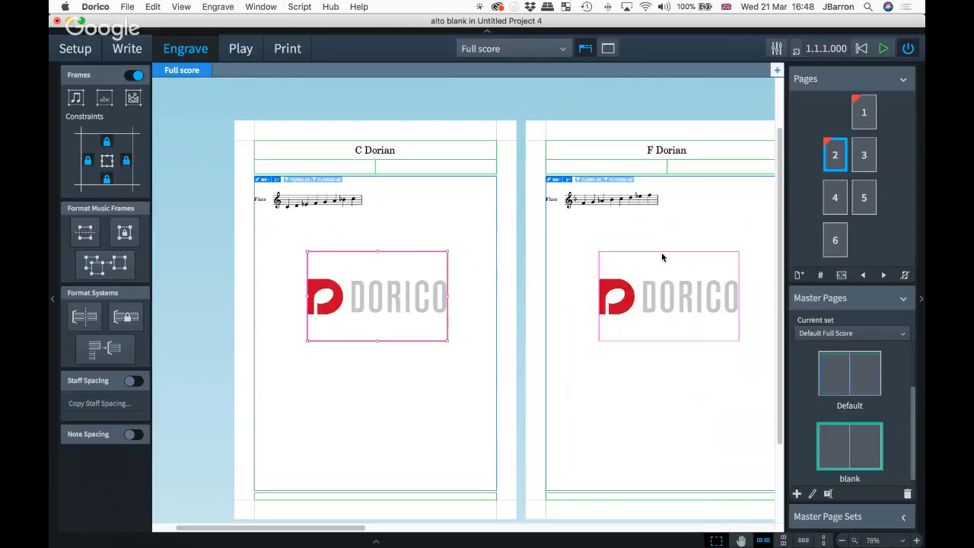
pyautogui.hscroll(2, 662, 252)
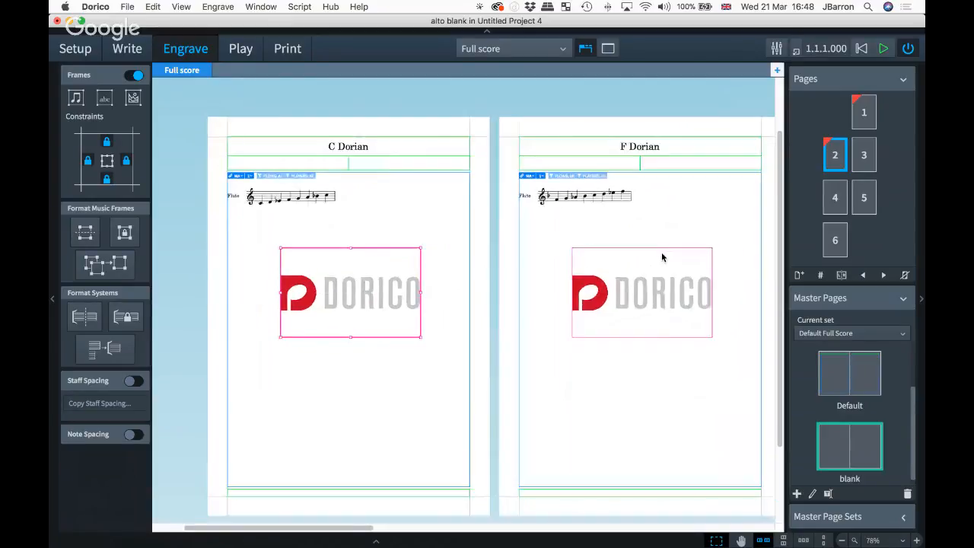
pyautogui.press('Escape')
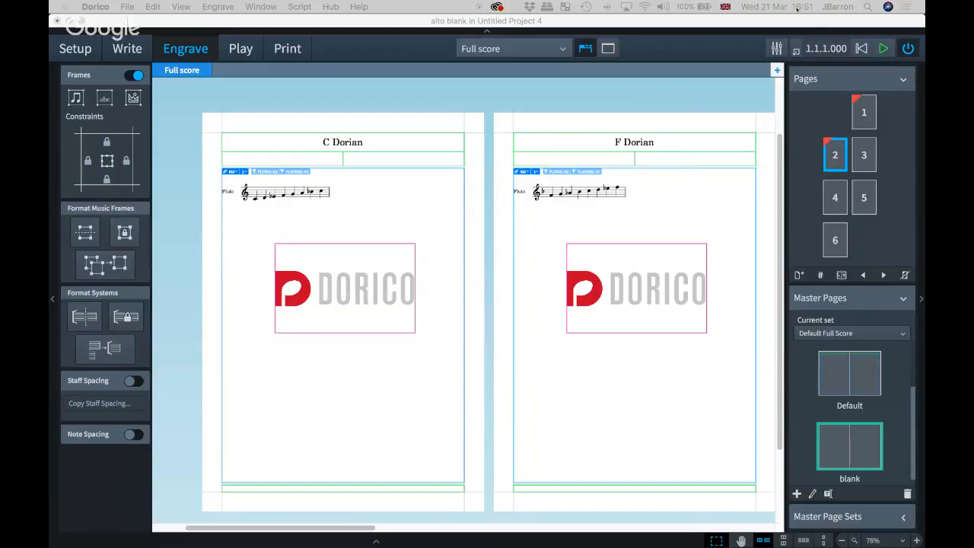
# Switch to Chrome, bring up the YouTube video "Troubleshooting Playback Issues in Dorico | Support", and skip ahead to 0:35.
pyautogui.press('super+n')
pyautogui.press('e')
pyautogui.press('Return')
pyautogui.moveTo(793, 72); pyautogui.dragTo(651, 131)
pyautogui.doubleClick(651, 131)
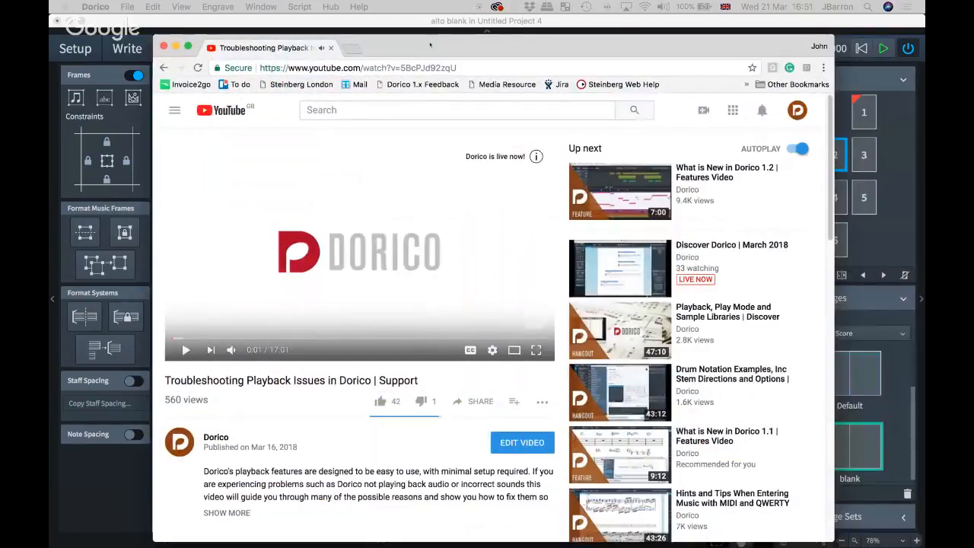
pyautogui.click(192, 323)
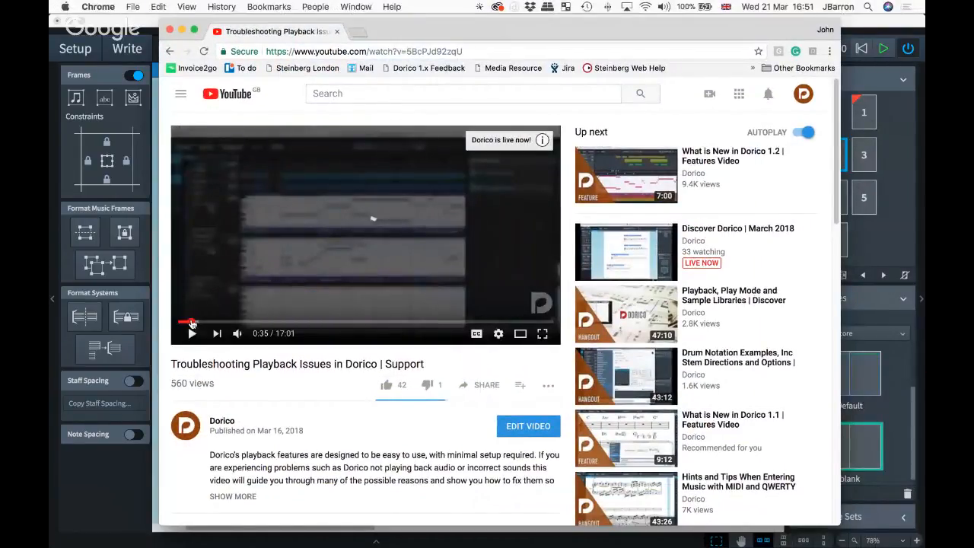
# Expand the video's description, examine its index of playback issues, and minimize the browser window.
pyautogui.scroll(-2, 322, 432)
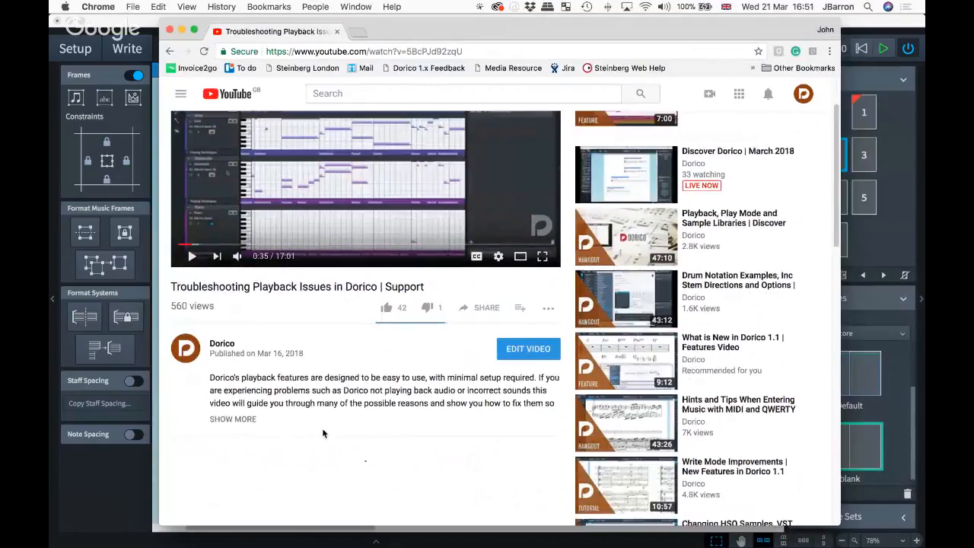
pyautogui.scroll(-2, 323, 432)
pyautogui.click(233, 356)
pyautogui.scroll(-2, 411, 364)
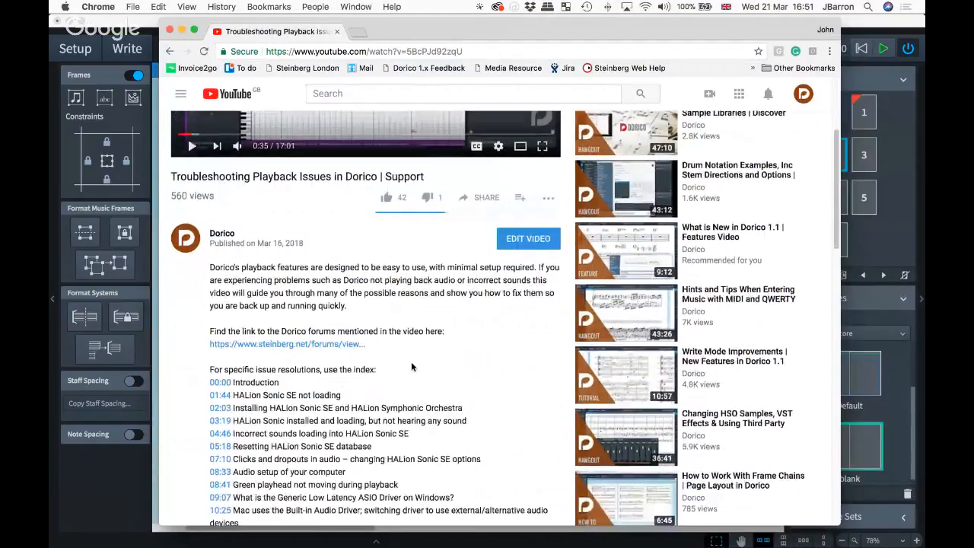
pyautogui.scroll(-5, 411, 368)
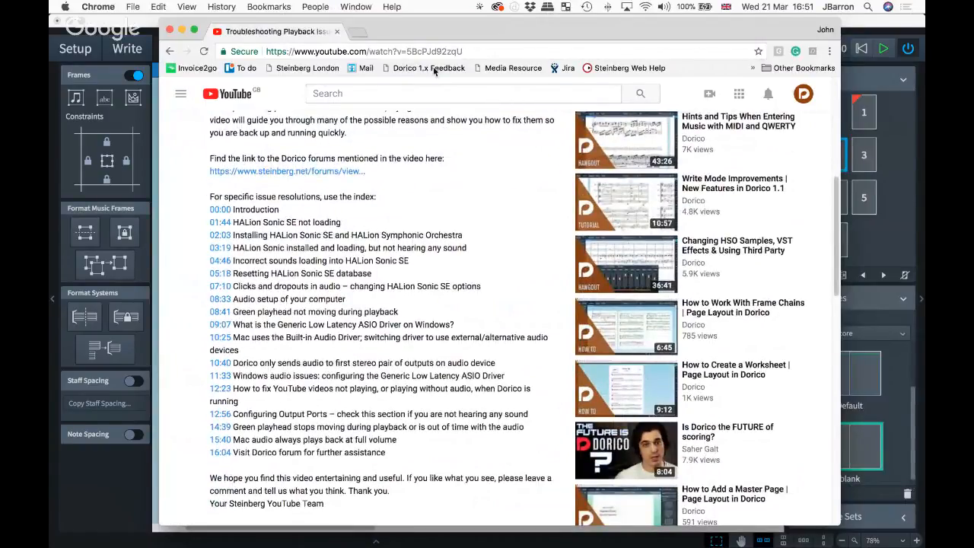
pyautogui.moveTo(408, 33); pyautogui.dragTo(479, 35)
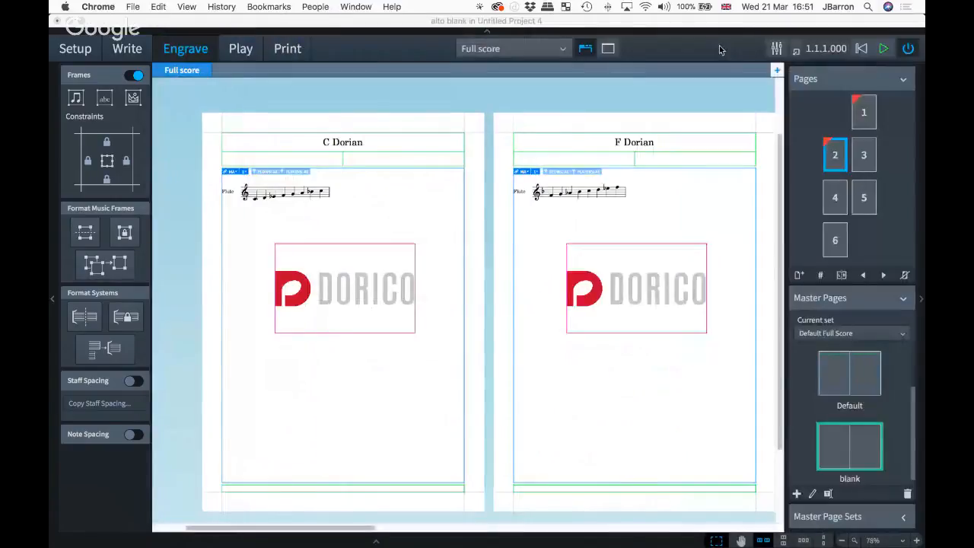
pyautogui.press('super+m')
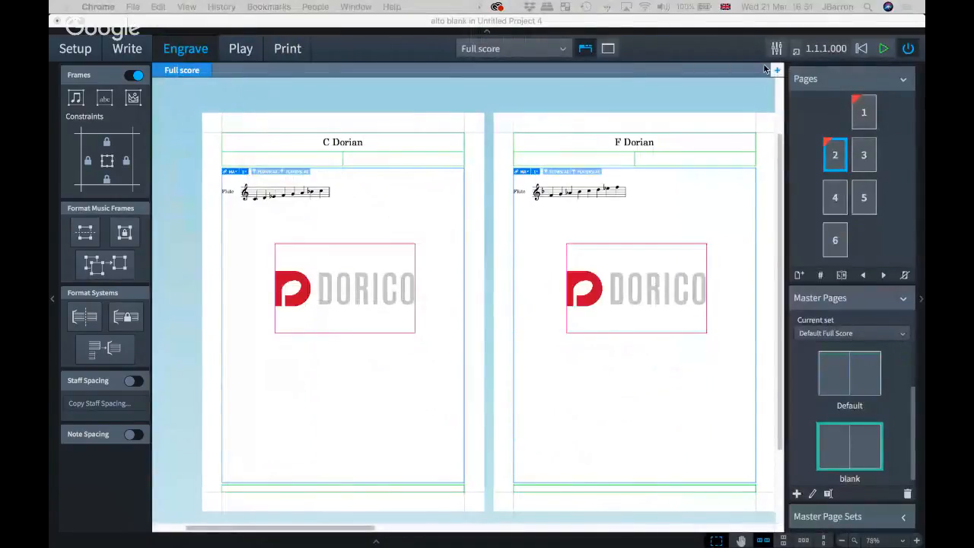